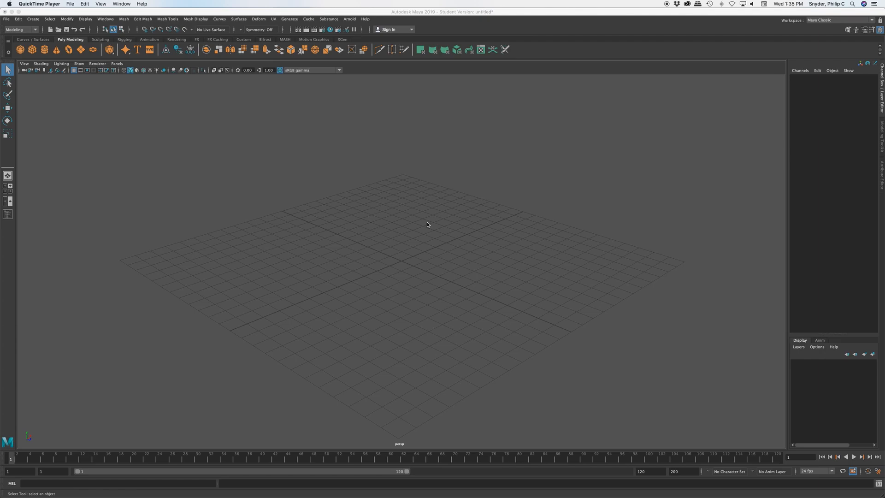
# Step: Start a new project in the Project Window and set its location to the Desktop
pyautogui.click(66, 12)
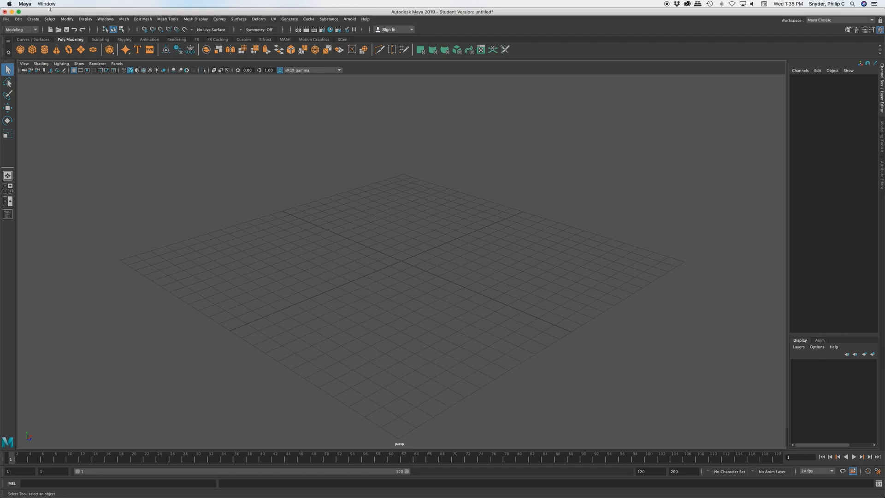
pyautogui.click(6, 19)
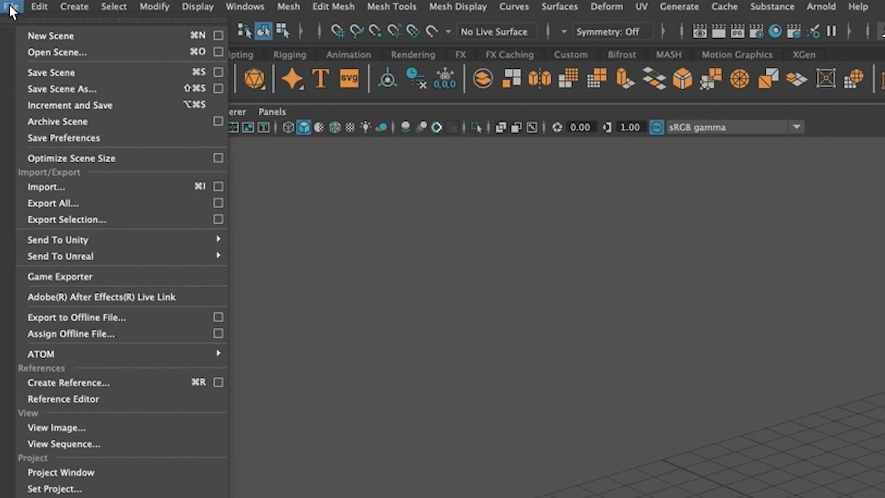
pyautogui.click(155, 470)
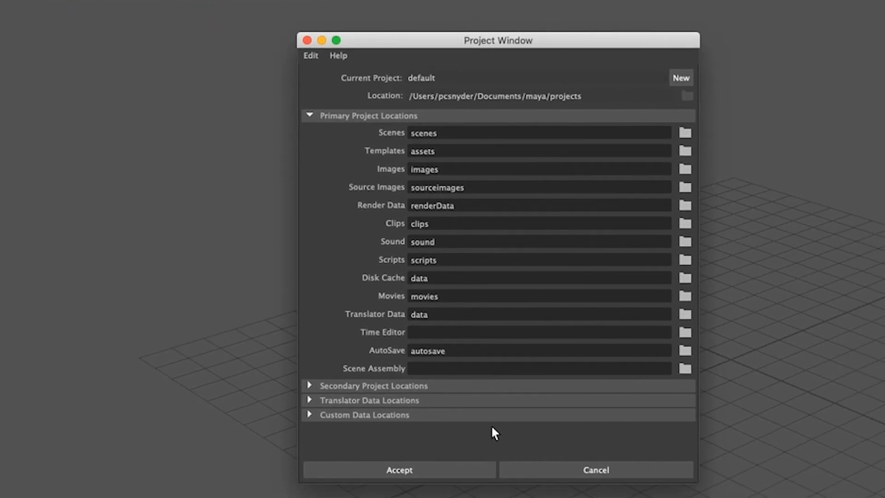
pyautogui.click(681, 78)
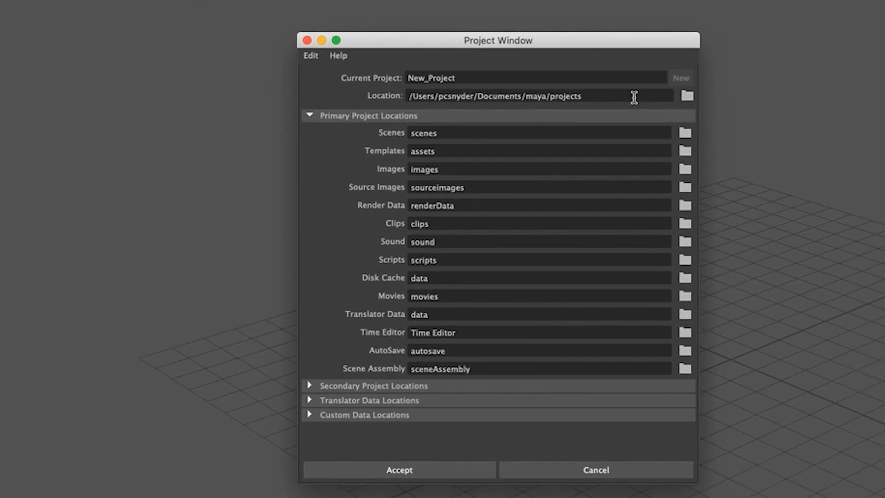
pyautogui.click(687, 97)
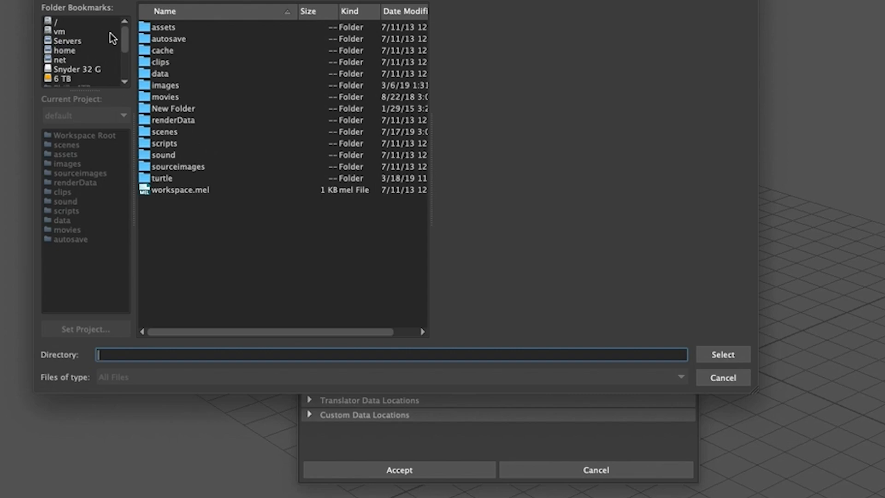
pyautogui.moveTo(123, 45); pyautogui.dragTo(122, 61)
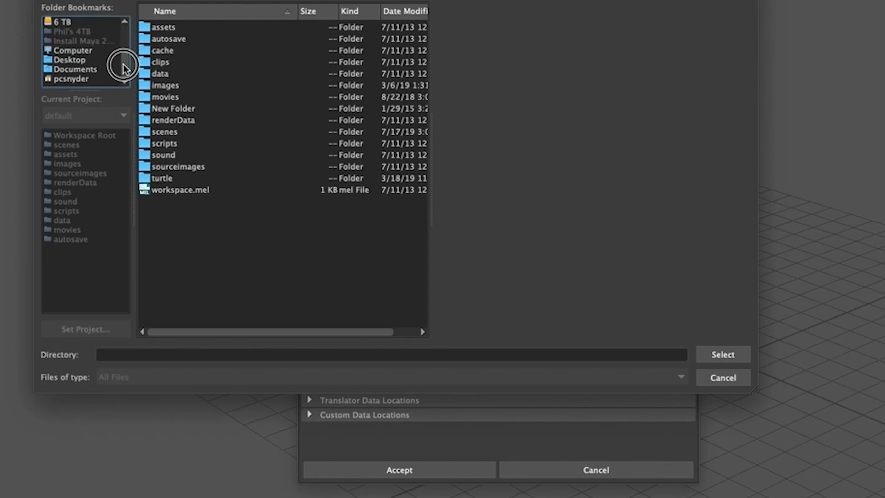
pyautogui.click(69, 60)
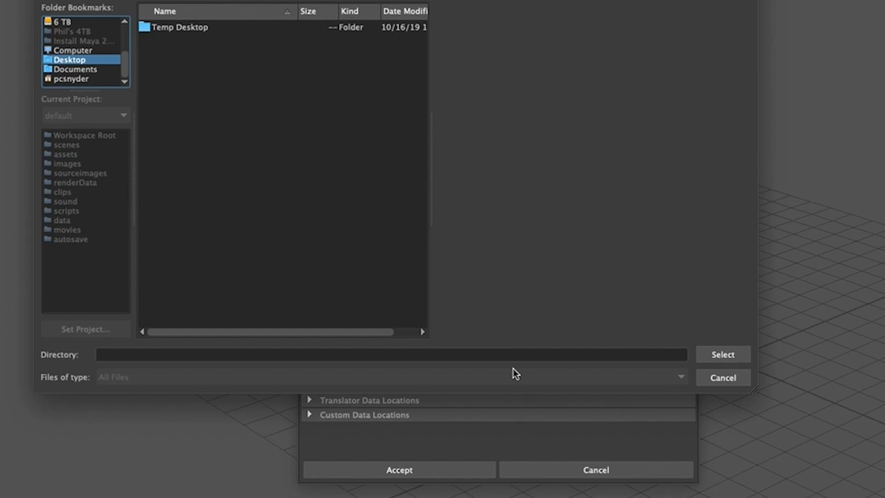
pyautogui.click(710, 357)
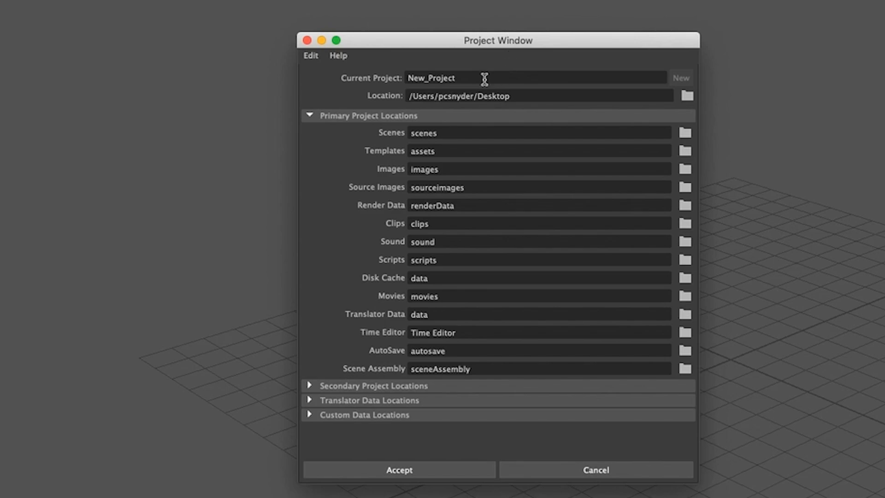
# Step: Name the new project Maya Biped and accept the project settings
pyautogui.moveTo(484, 79); pyautogui.dragTo(388, 81)
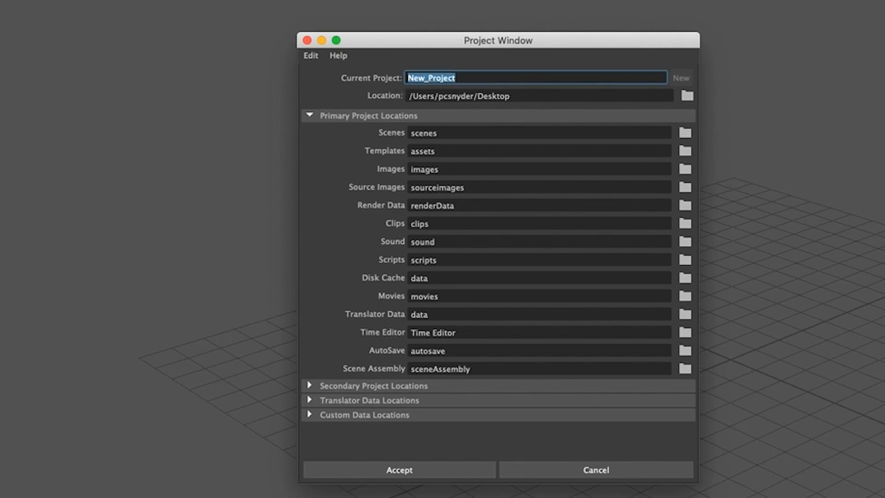
pyautogui.write('May a Bipe')
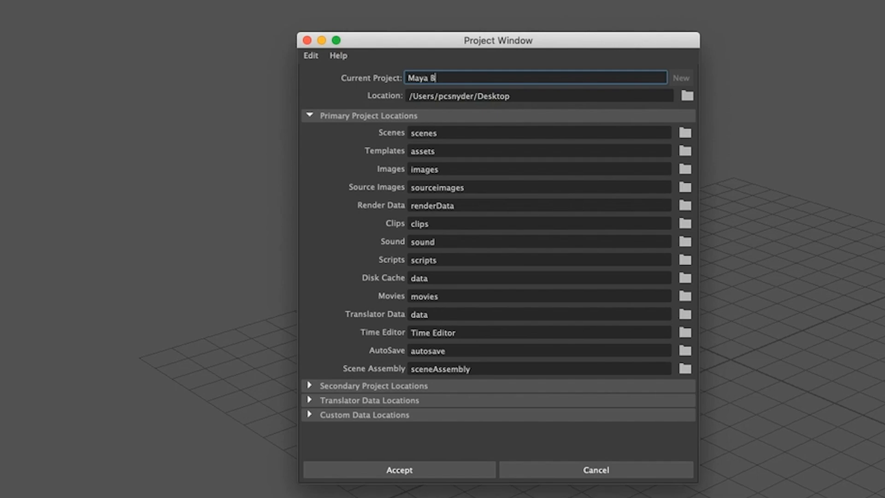
pyautogui.write('d')
pyautogui.click(427, 472)
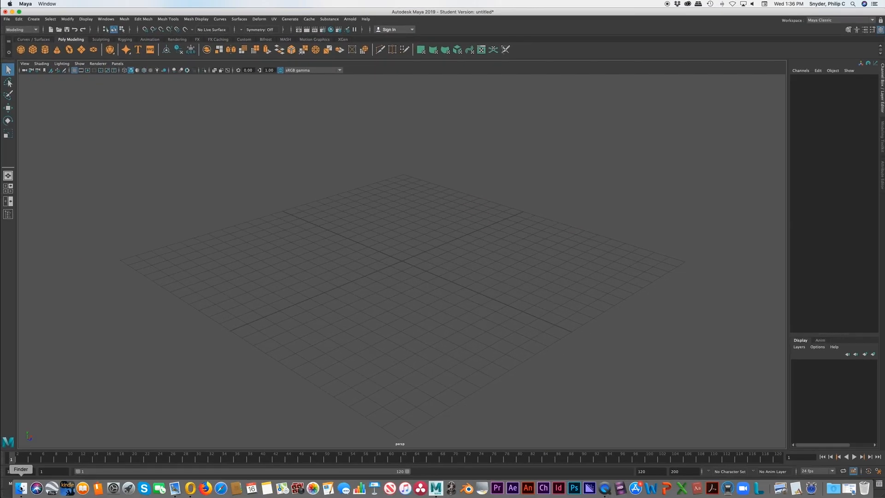
# Step: Switch to Finder, examine the contents of the Maya Biped folder on the Desktop, and return to Maya
pyautogui.click(21, 487)
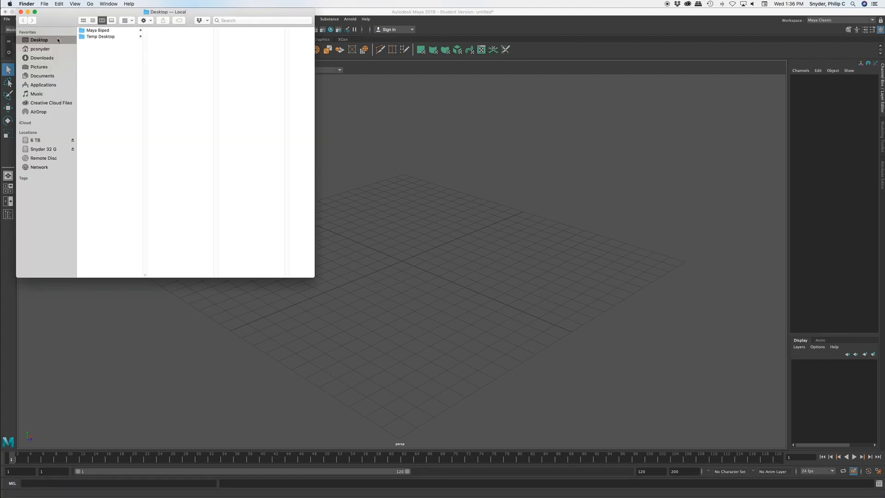
pyautogui.click(109, 30)
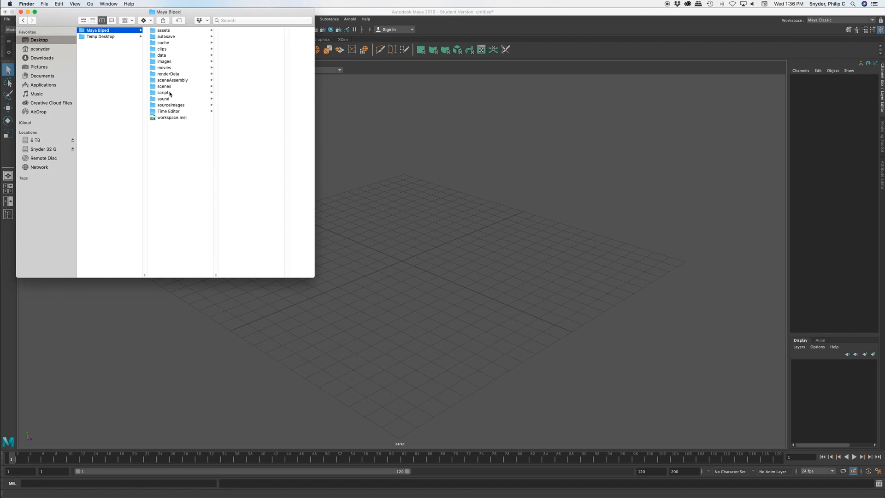
pyautogui.click(243, 367)
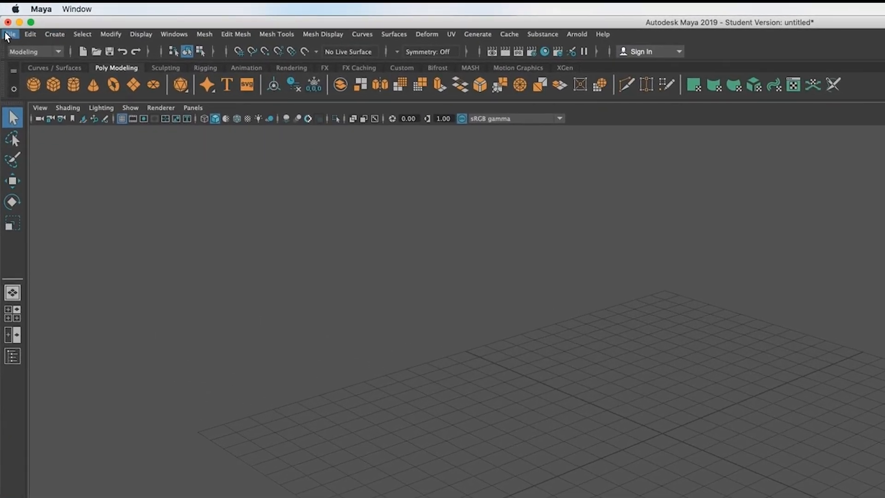
# Step: Save the scene as biped_1 in the Maya Biped project's scenes folder
pyautogui.click(9, 35)
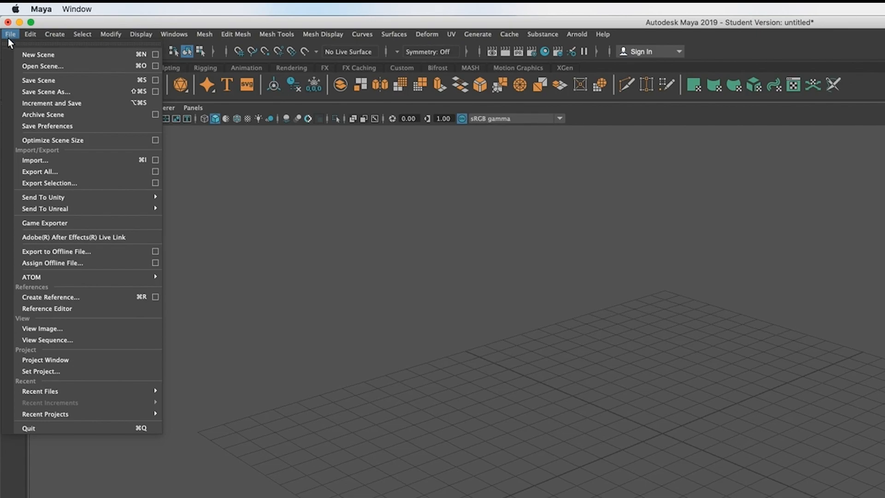
pyautogui.click(52, 92)
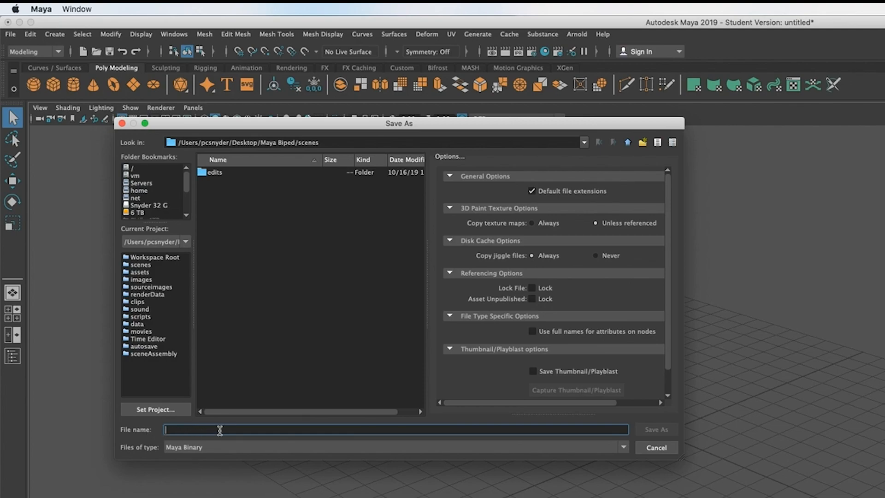
pyautogui.write('biped_1')
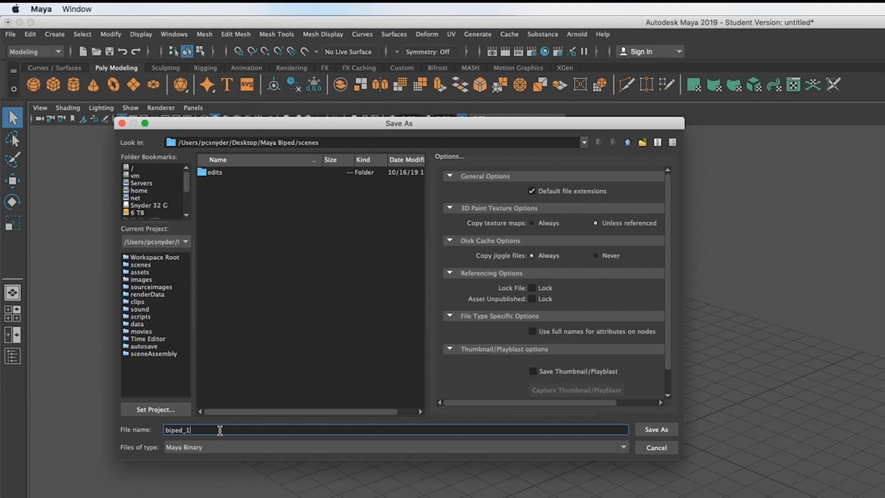
pyautogui.press('Return')
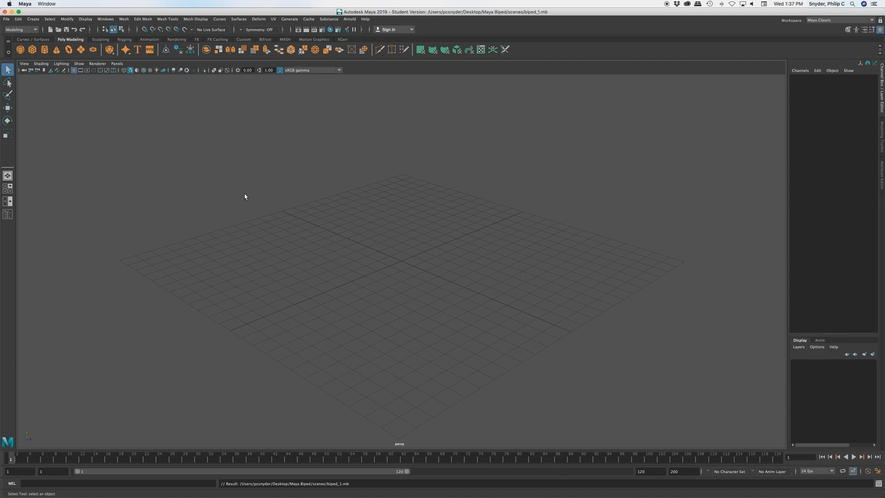
# Step: Create a polygon sphere with 12 axis divisions and 12 height divisions
pyautogui.click(34, 19)
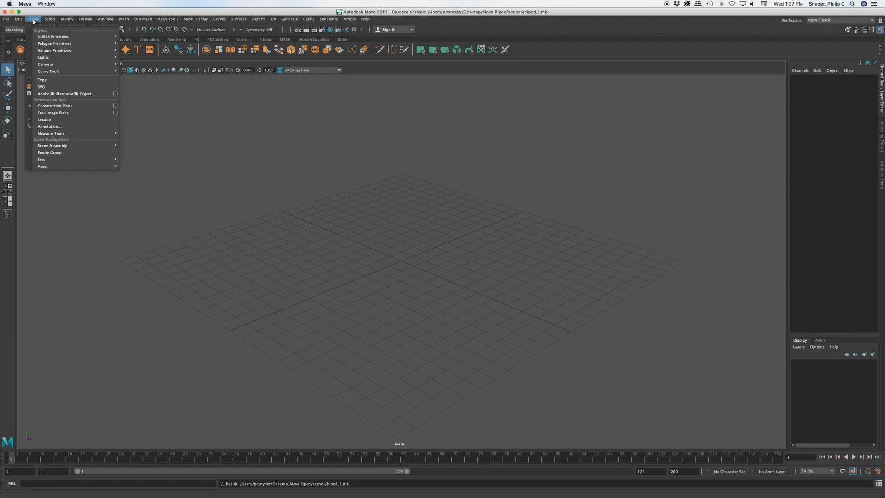
pyautogui.moveTo(55, 45)
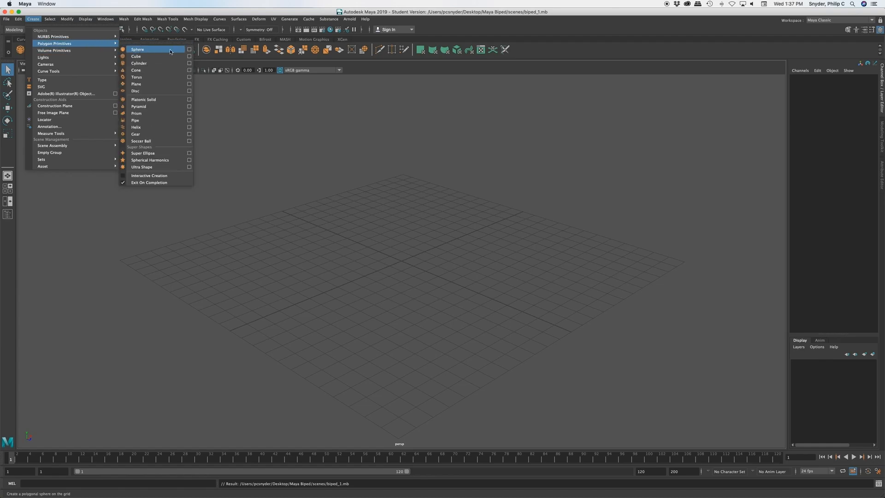
pyautogui.click(189, 49)
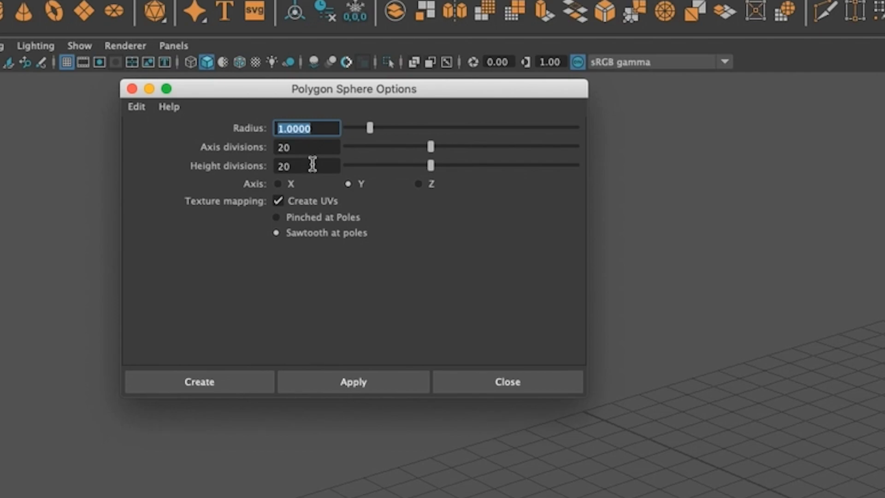
pyautogui.moveTo(308, 148); pyautogui.dragTo(277, 147)
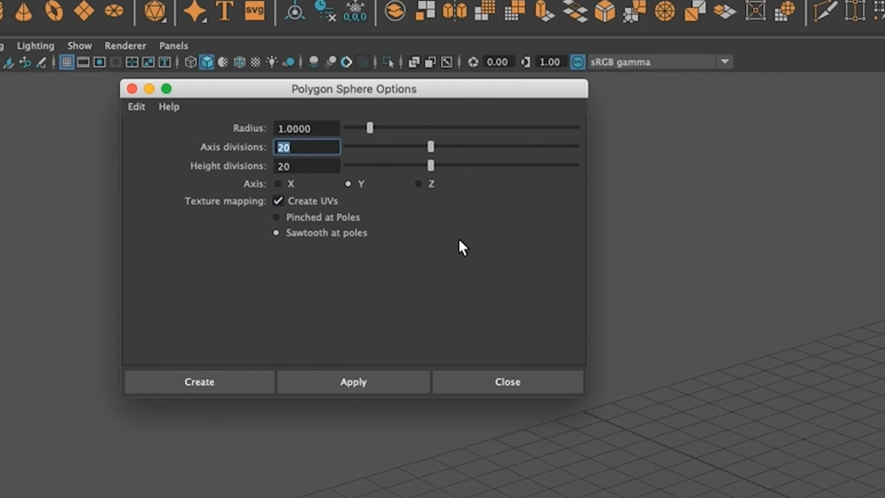
pyautogui.write('12')
pyautogui.moveTo(313, 167); pyautogui.dragTo(265, 175)
pyautogui.write('12')
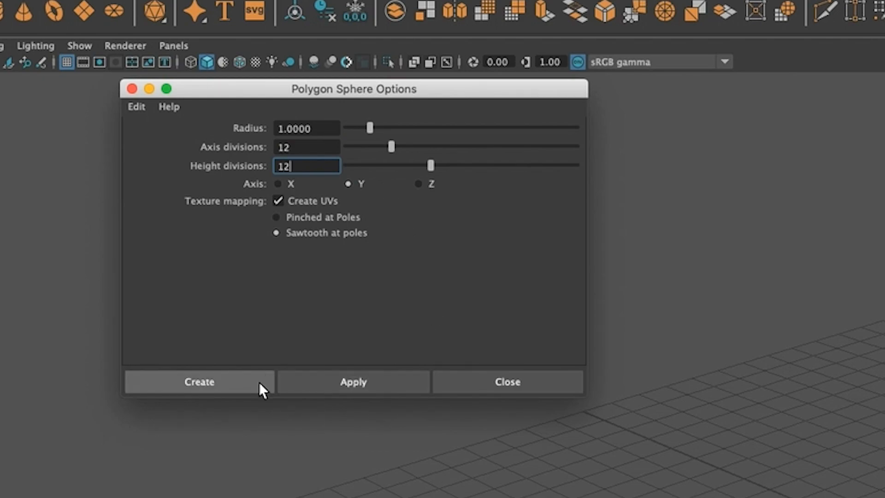
pyautogui.click(231, 382)
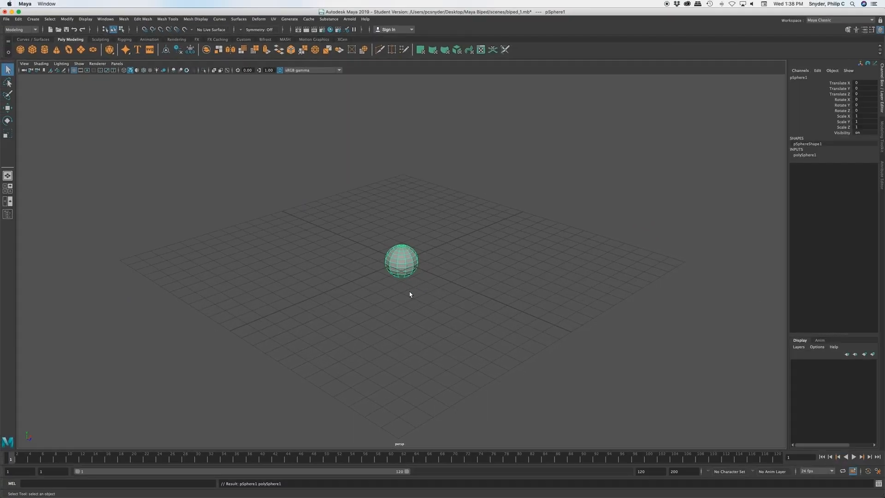
# Step: Hide the grid in the perspective view
pyautogui.keyDown('alt'); pyautogui.moveTo(403, 287); pyautogui.dragTo(444, 287); pyautogui.keyUp('alt')
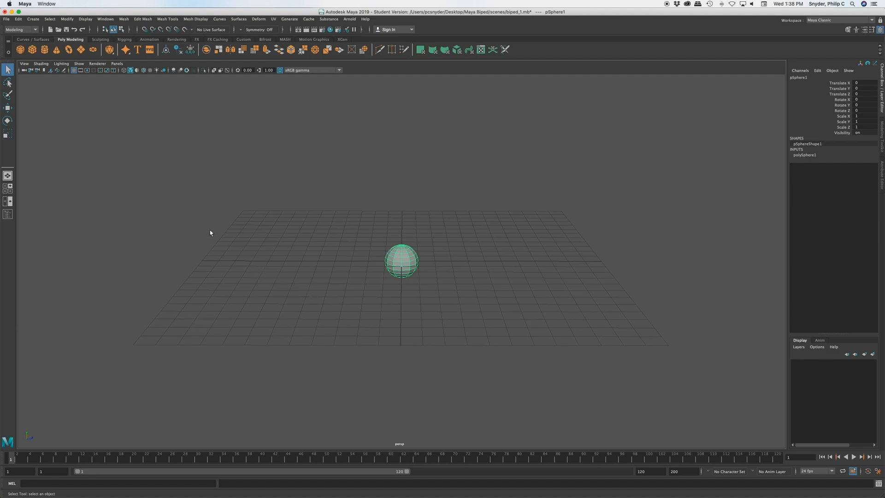
pyautogui.click(79, 63)
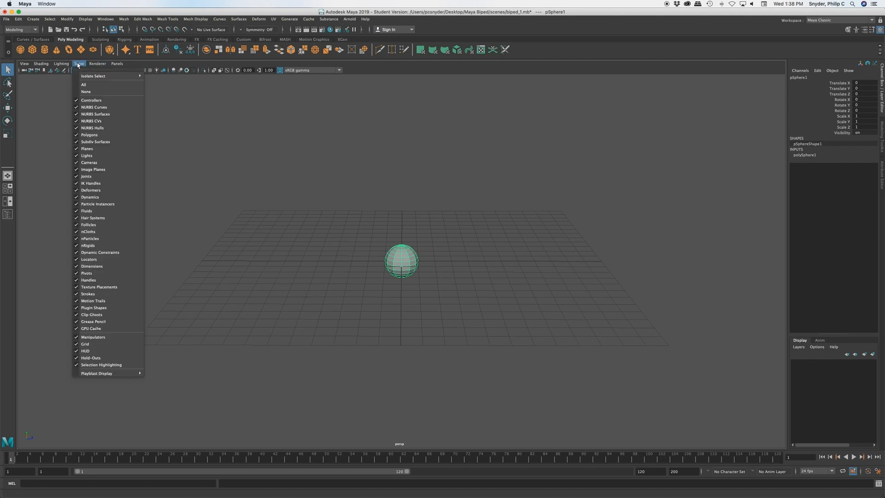
pyautogui.click(76, 344)
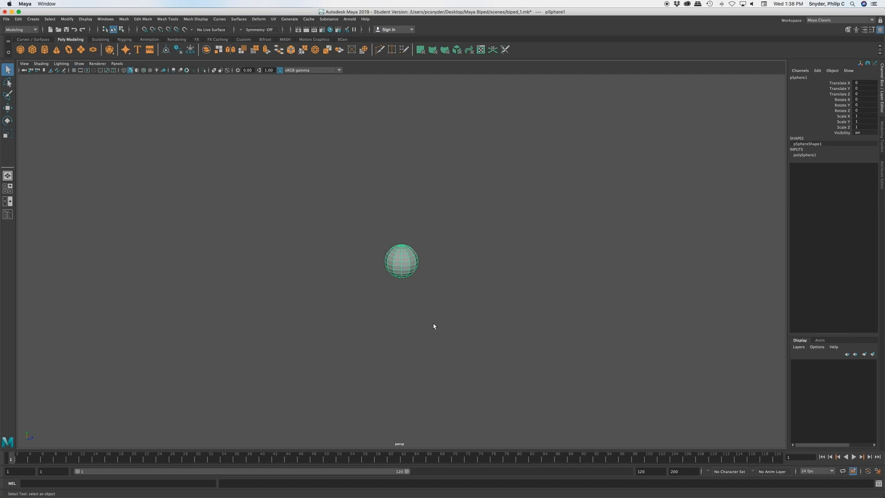
# Step: Select the sphere's bottom pole vertex and lowest vertex ring, and move them slightly up to about Y -0.94
pyautogui.press('f')
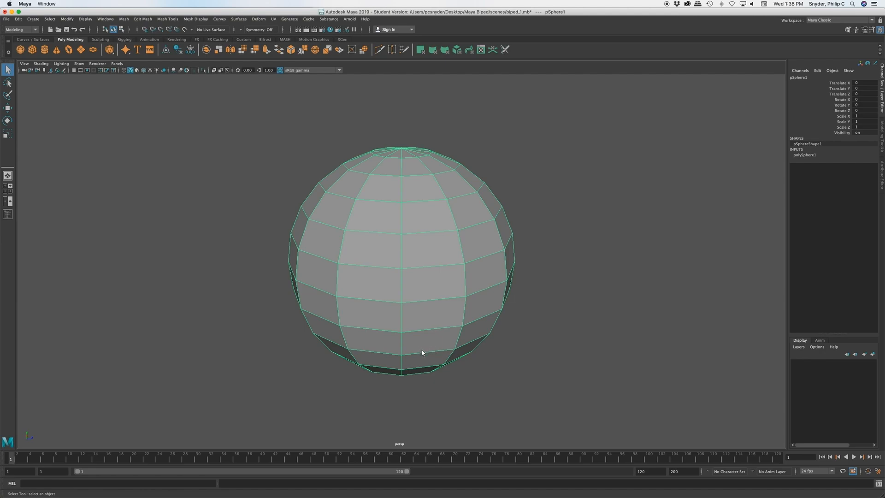
pyautogui.keyDown('alt'); pyautogui.moveTo(405, 354); pyautogui.dragTo(409, 338); pyautogui.keyUp('alt')
pyautogui.keyDown('alt'); pyautogui.moveTo(428, 340); pyautogui.dragTo(430, 233, button='middle'); pyautogui.keyUp('alt')
pyautogui.keyDown('alt'); pyautogui.moveTo(419, 271); pyautogui.dragTo(418, 251); pyautogui.keyUp('alt')
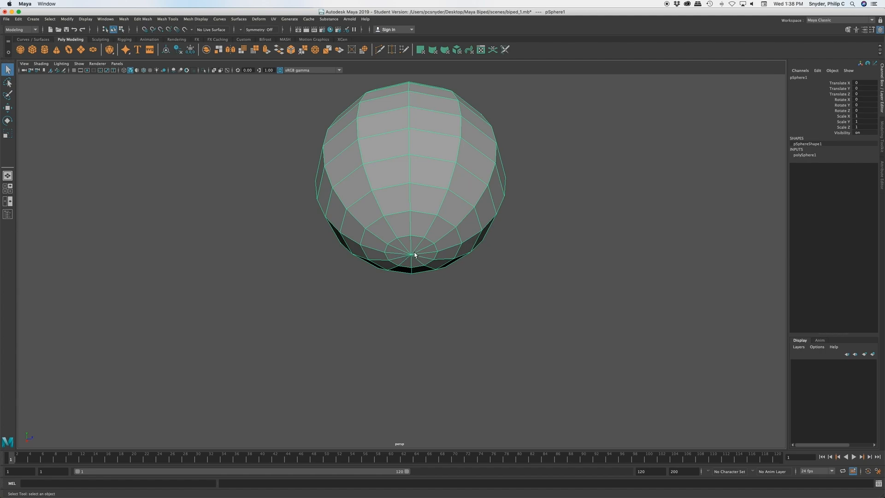
pyautogui.keyDown('alt'); pyautogui.moveTo(410, 256); pyautogui.dragTo(413, 284); pyautogui.keyUp('alt')
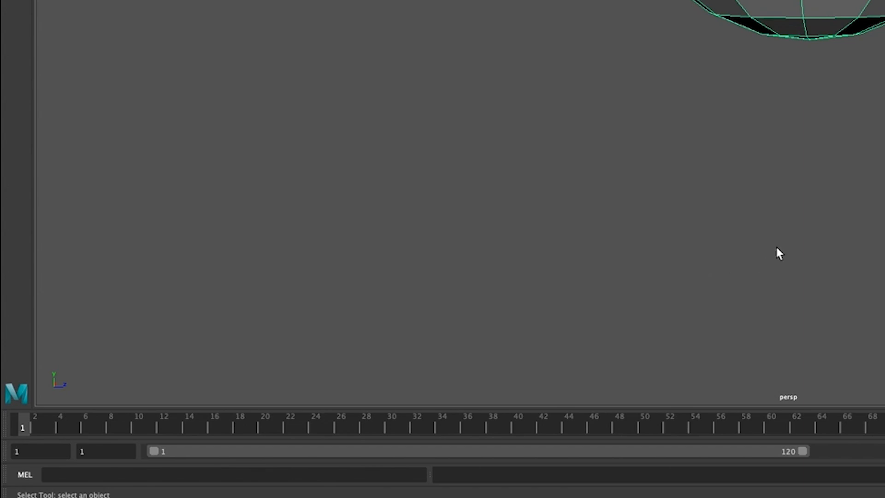
pyautogui.keyDown('alt'); pyautogui.moveTo(830, 74); pyautogui.dragTo(833, 77); pyautogui.keyUp('alt')
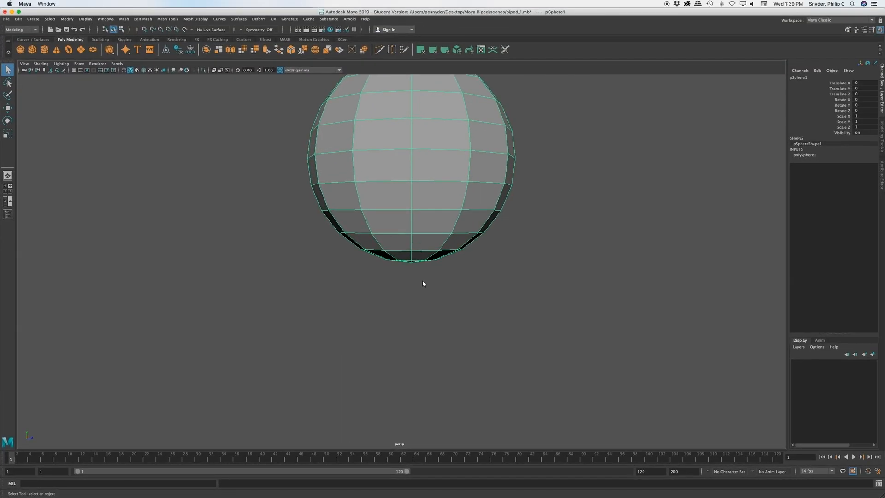
pyautogui.click(431, 194)
pyautogui.rightClick(430, 195)
pyautogui.moveTo(430, 194); pyautogui.dragTo(400, 195, button='right')
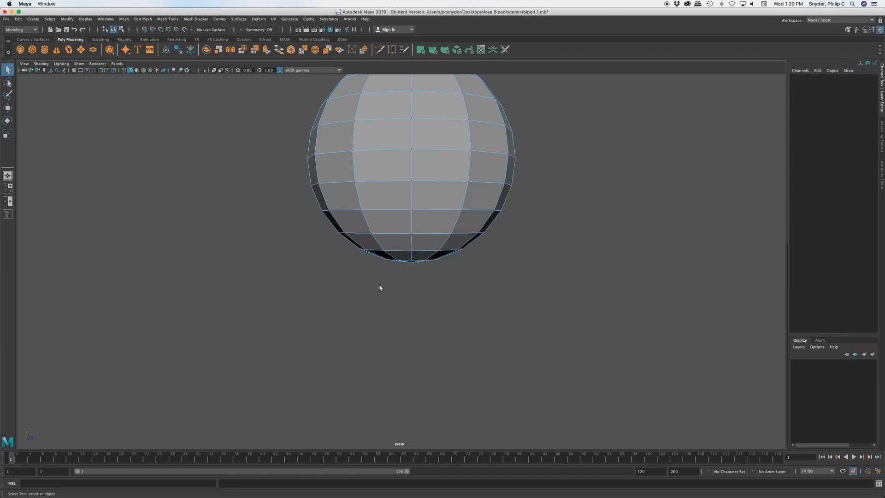
pyautogui.moveTo(374, 274); pyautogui.dragTo(458, 258)
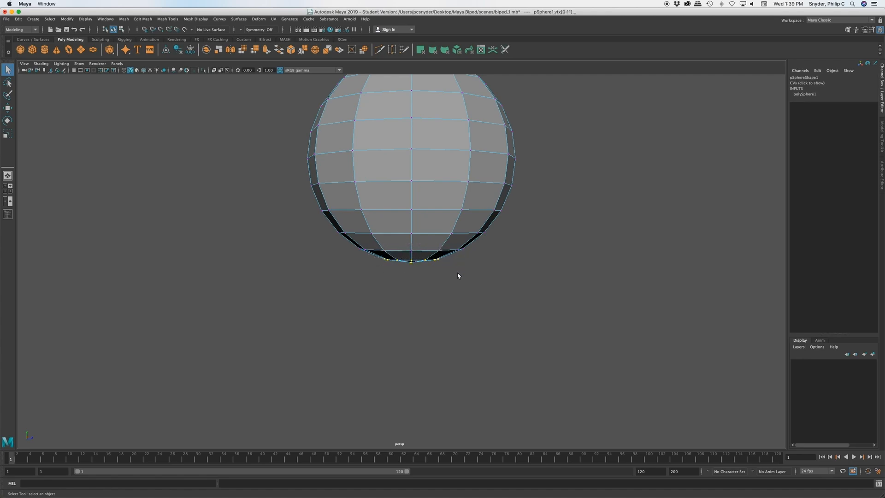
pyautogui.press('w')
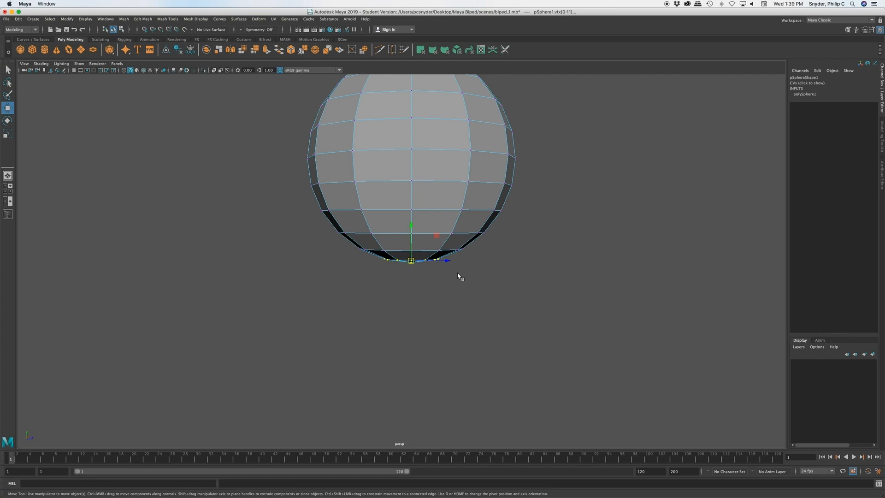
pyautogui.moveTo(410, 226); pyautogui.dragTo(411, 219)
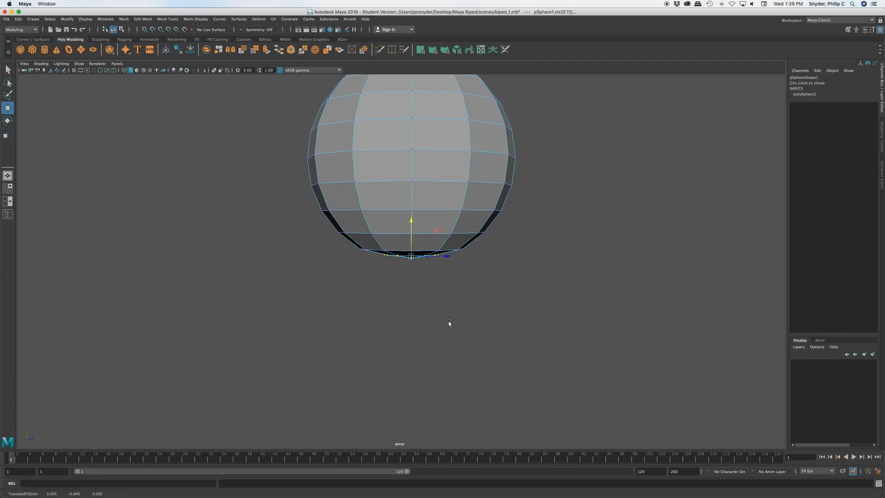
# Step: Select the ring of triangular faces around the sphere's bottom pole with the Paint Selection Tool in face mode
pyautogui.rightClick(436, 194)
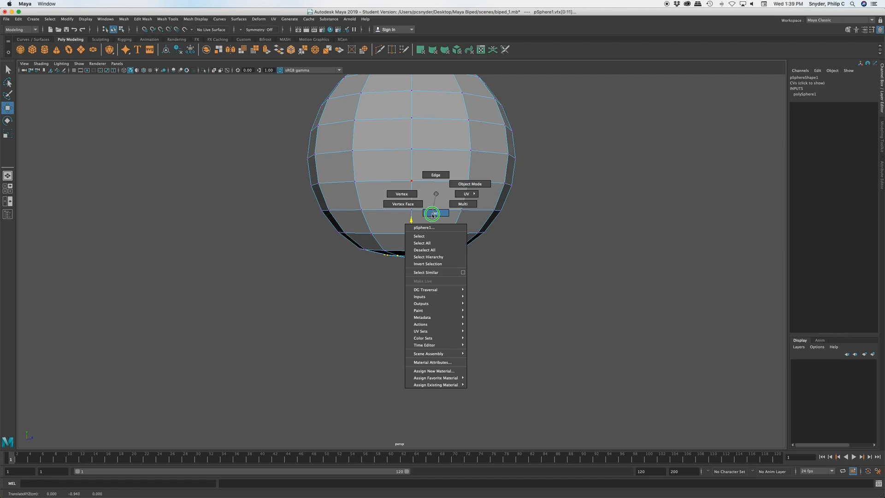
pyautogui.click(436, 212)
pyautogui.click(436, 240)
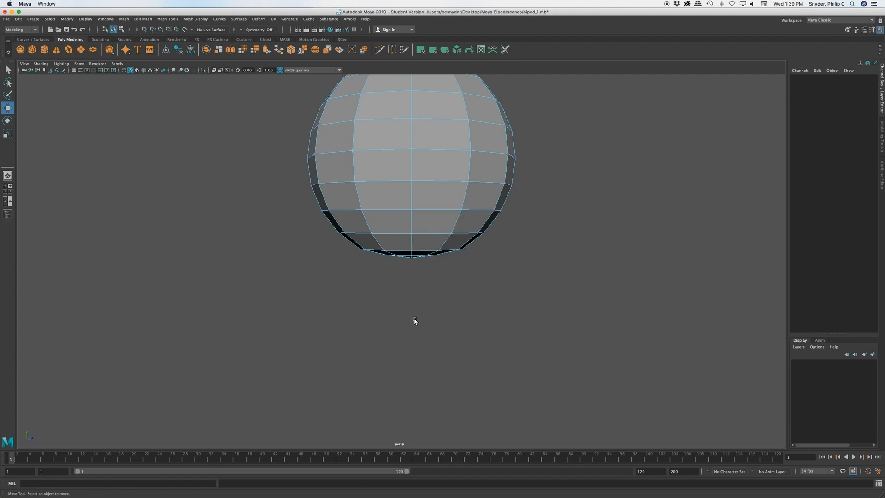
pyautogui.keyDown('alt'); pyautogui.moveTo(415, 327); pyautogui.dragTo(407, 302); pyautogui.keyUp('alt')
pyautogui.click(8, 96)
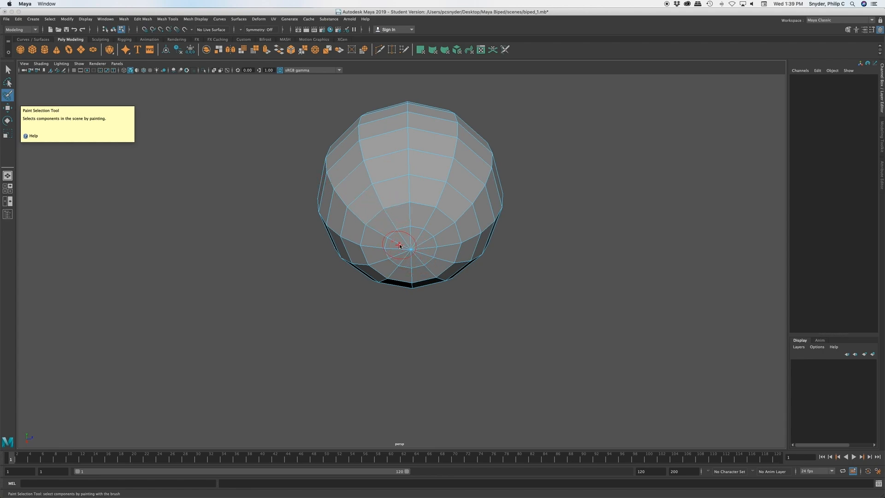
pyautogui.press('b')
pyautogui.moveTo(410, 250)
pyautogui.mouseDown()
pyautogui.moveTo(420, 248)
pyautogui.moveTo(408, 248)
pyautogui.moveTo(414, 240)
pyautogui.moveTo(420, 249)
pyautogui.moveTo(410, 257)
pyautogui.moveTo(406, 247)
pyautogui.mouseUp()
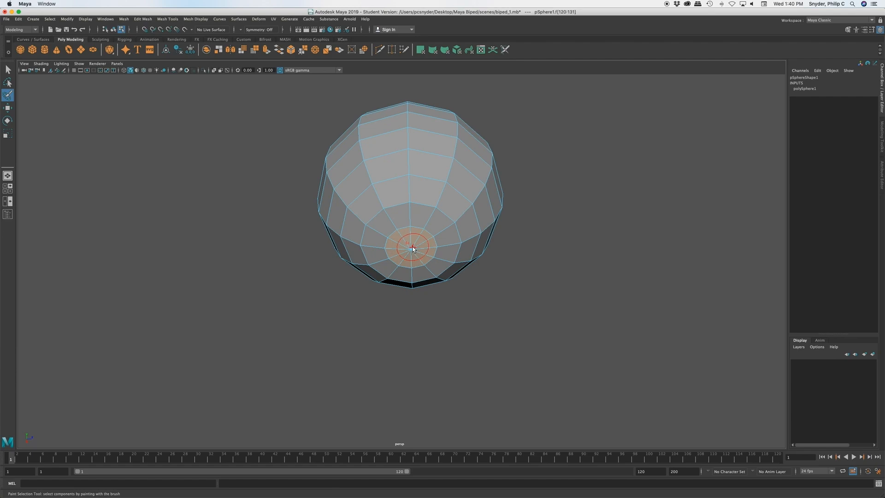
# Step: Extrude the selected bottom faces and move them straight down to form a short neck
pyautogui.moveTo(413, 249)
pyautogui.keyDown('alt'); pyautogui.mouseDown()
pyautogui.moveTo(412, 276)
pyautogui.moveTo(411, 268)
pyautogui.mouseUp(); pyautogui.keyUp('alt')
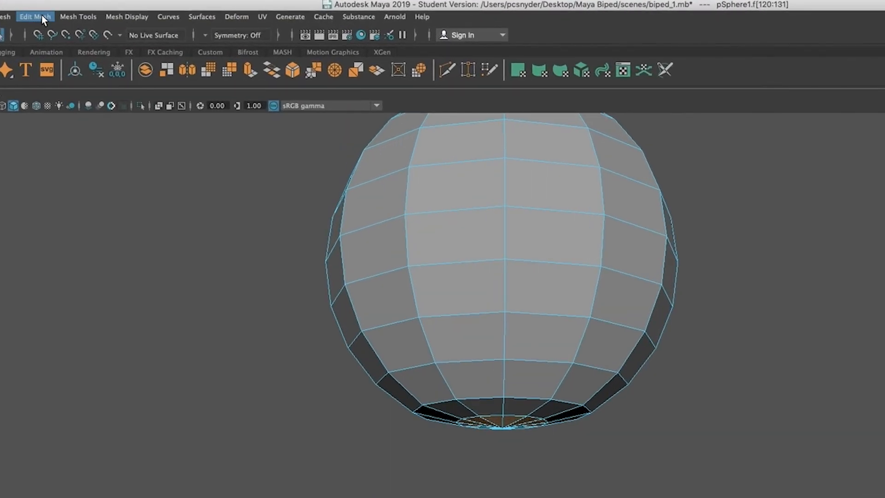
pyautogui.click(38, 17)
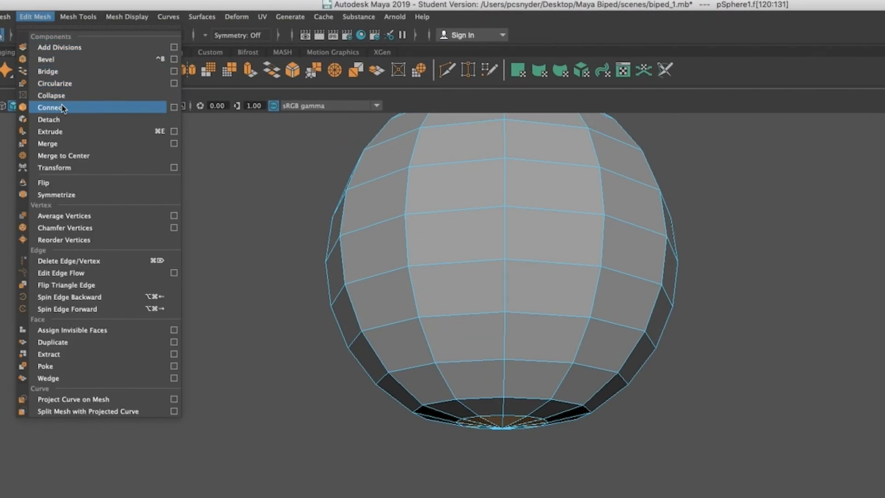
pyautogui.click(68, 134)
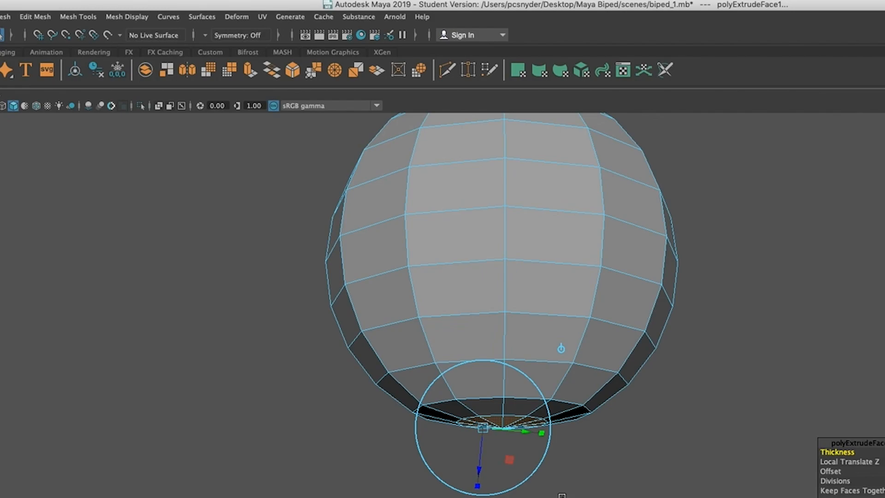
pyautogui.press('w')
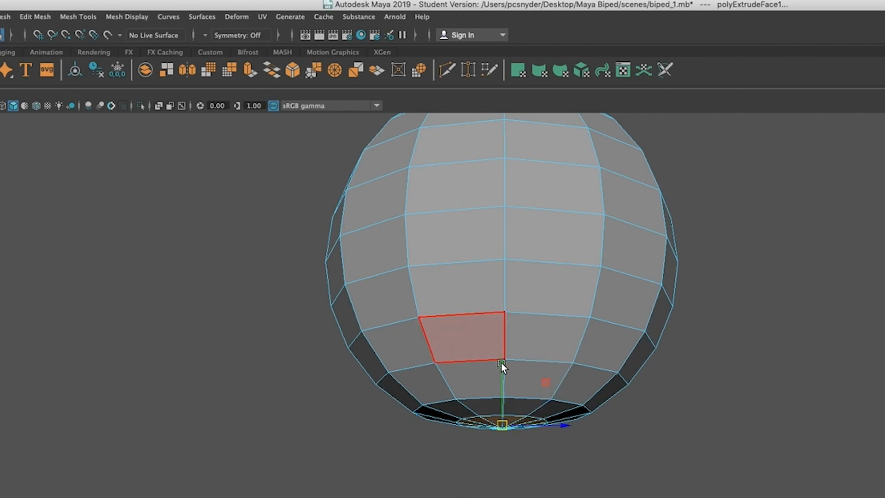
pyautogui.moveTo(502, 366); pyautogui.dragTo(500, 409)
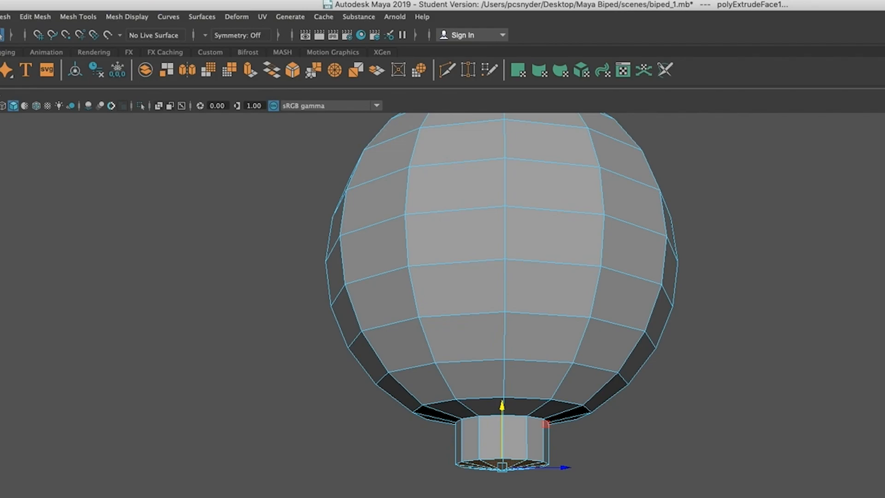
# Step: Extrude the neck's bottom faces slightly down, scale them outward into a flare, and narrow them along X
pyautogui.hotkey('ctrl', 'e')
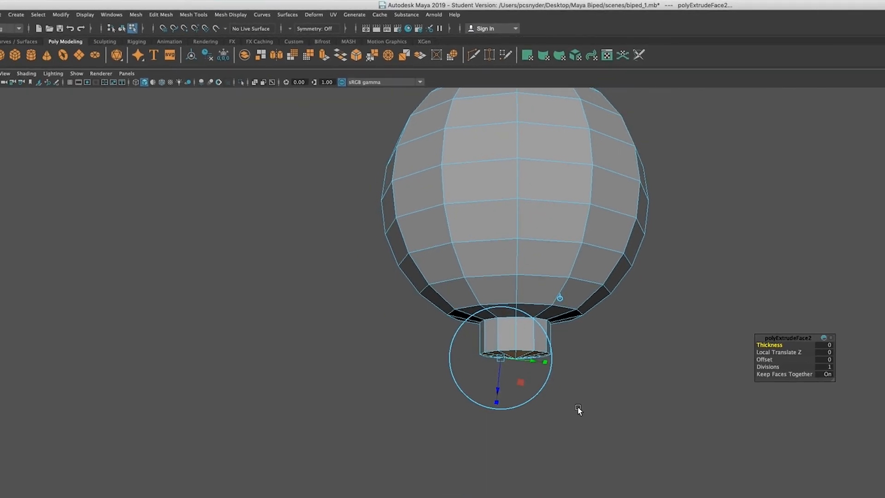
pyautogui.press('w')
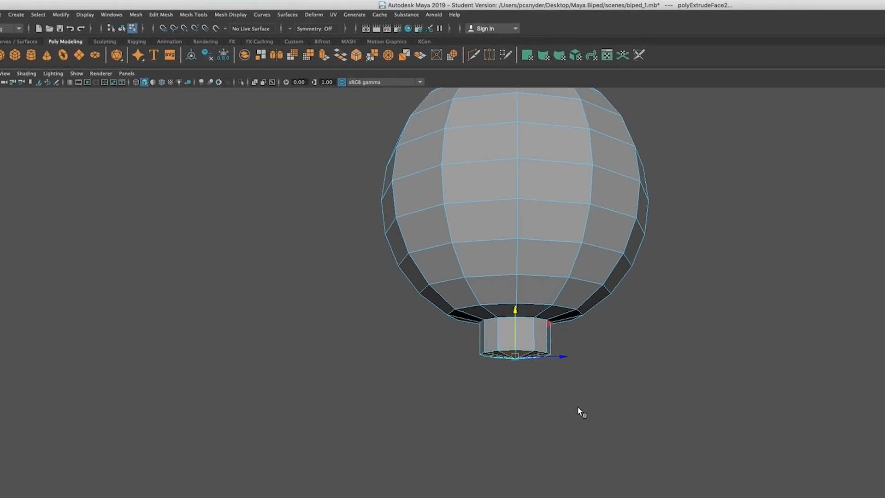
pyautogui.moveTo(515, 312); pyautogui.dragTo(517, 326)
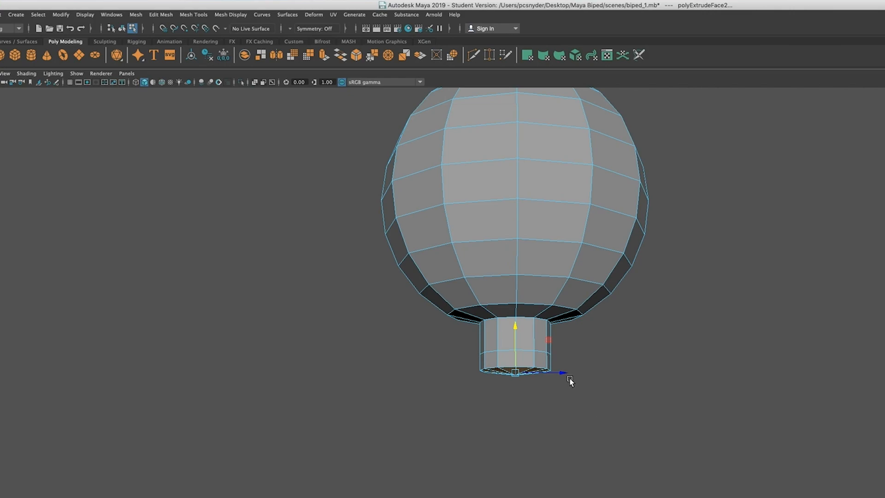
pyautogui.moveTo(515, 327); pyautogui.dragTo(515, 331)
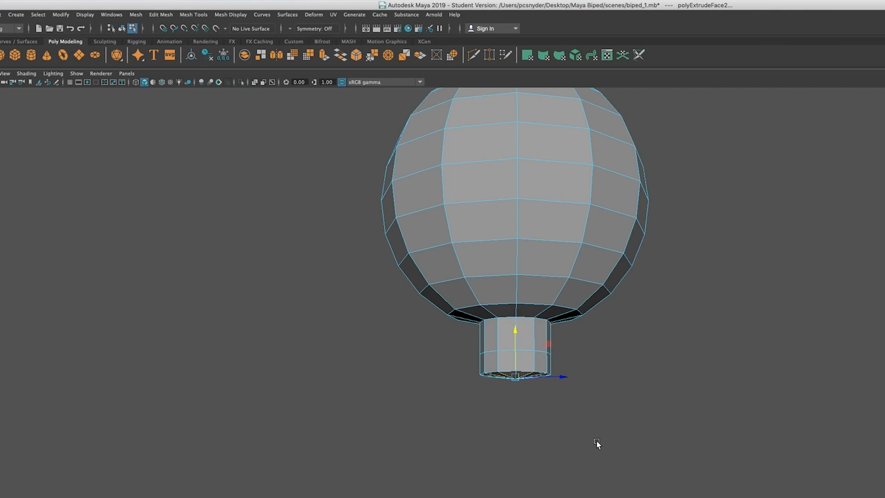
pyautogui.press('r')
pyautogui.moveTo(515, 377); pyautogui.dragTo(479, 423)
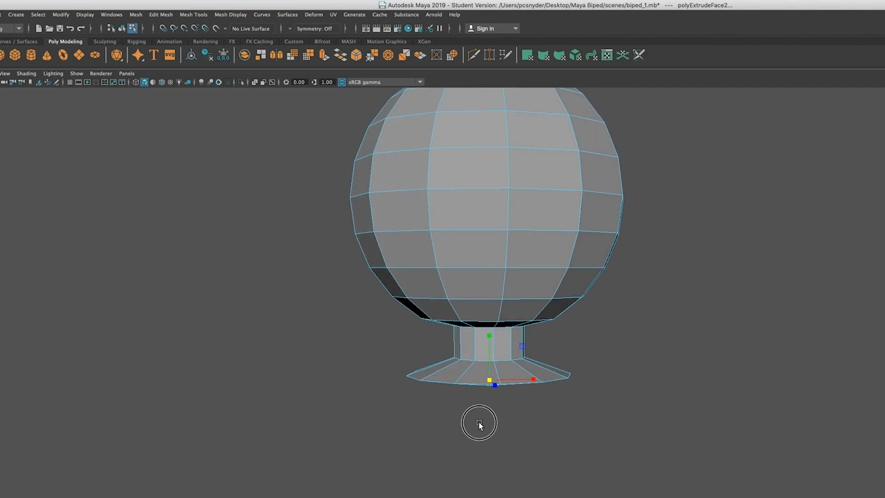
pyautogui.moveTo(533, 379); pyautogui.dragTo(513, 380)
pyautogui.keyDown('alt'); pyautogui.moveTo(516, 476); pyautogui.dragTo(597, 473); pyautogui.keyUp('alt')
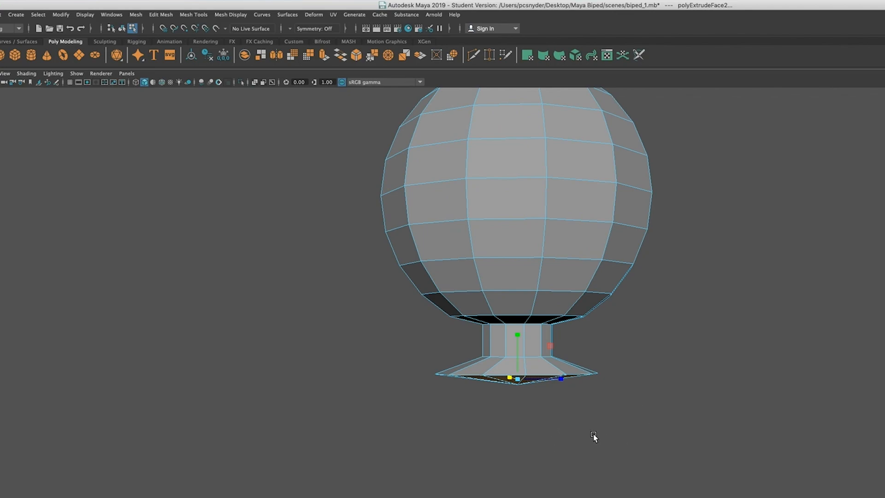
# Step: Extrude the flared bottom faces slightly down and widen them along Z to about twice their width for the shoulders
pyautogui.hotkey('ctrl', 'e')
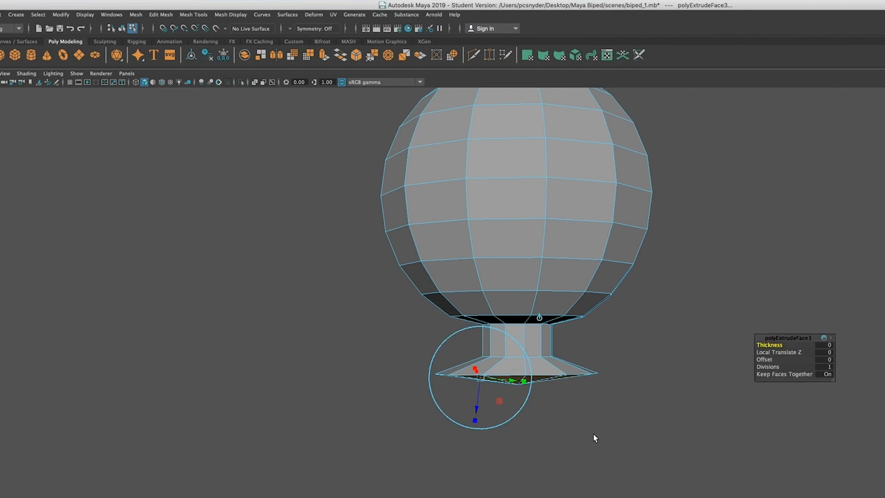
pyautogui.click(595, 438)
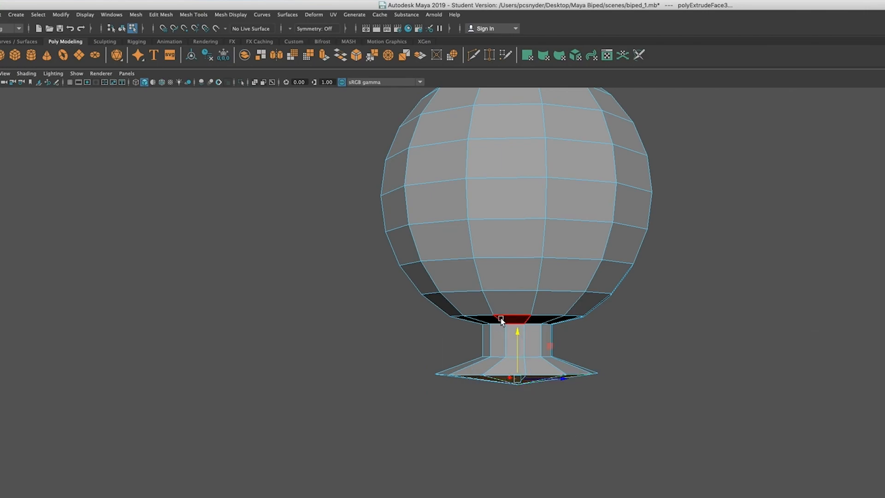
pyautogui.click(519, 340)
pyautogui.moveTo(519, 340)
pyautogui.mouseDown()
pyautogui.moveTo(519, 360)
pyautogui.moveTo(517, 352)
pyautogui.mouseUp()
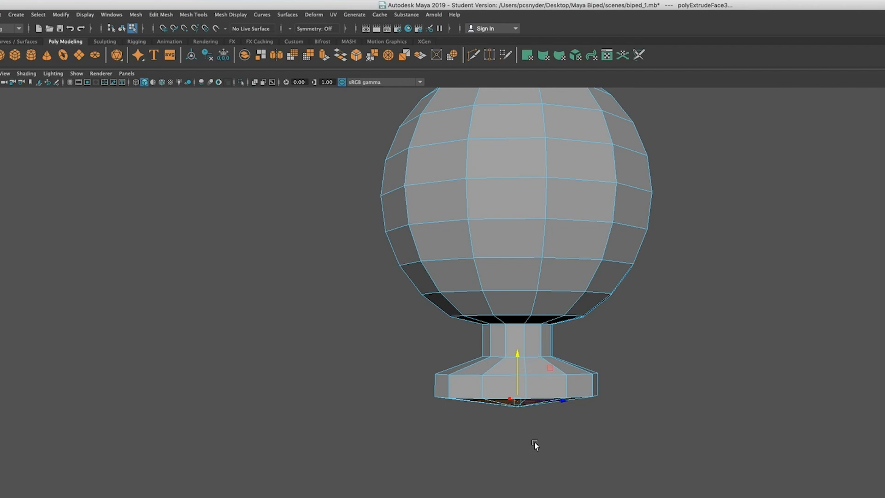
pyautogui.moveTo(562, 402); pyautogui.dragTo(606, 412)
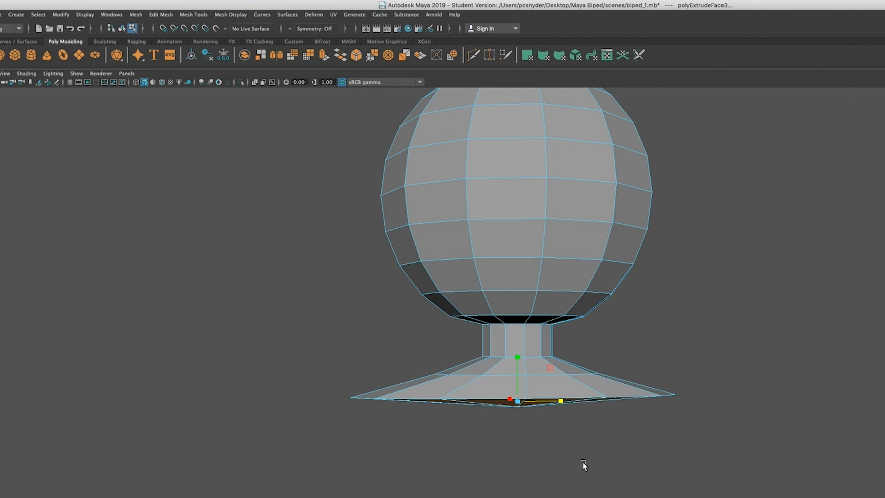
# Step: Extrude the bottom faces of the shoulders straight down to form the upper chest band
pyautogui.hotkey('ctrl', 'e')
pyautogui.moveTo(516, 354); pyautogui.dragTo(524, 408)
pyautogui.moveTo(525, 407); pyautogui.dragTo(526, 404)
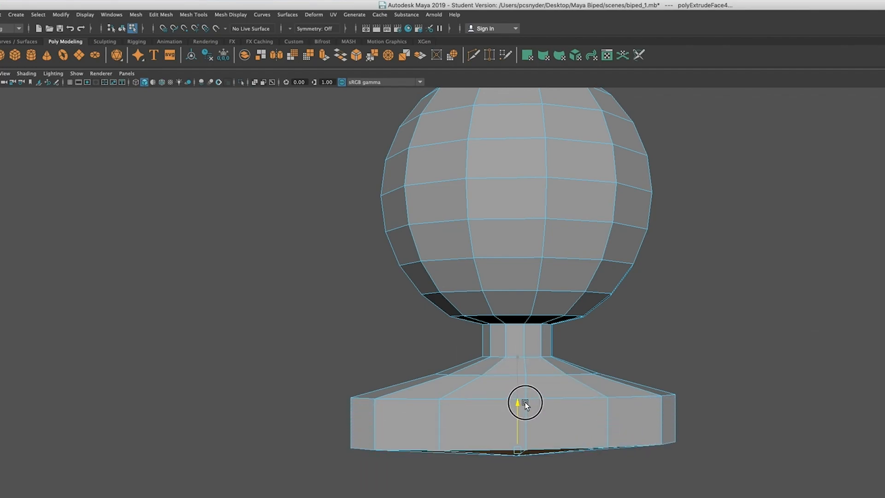
pyautogui.moveTo(525, 404); pyautogui.dragTo(525, 405)
# Step: Extrude the bottom faces of the chest band far down to form the long main section of the torso
pyautogui.keyDown('alt'); pyautogui.moveTo(613, 489); pyautogui.dragTo(631, 324, button='middle'); pyautogui.keyUp('alt')
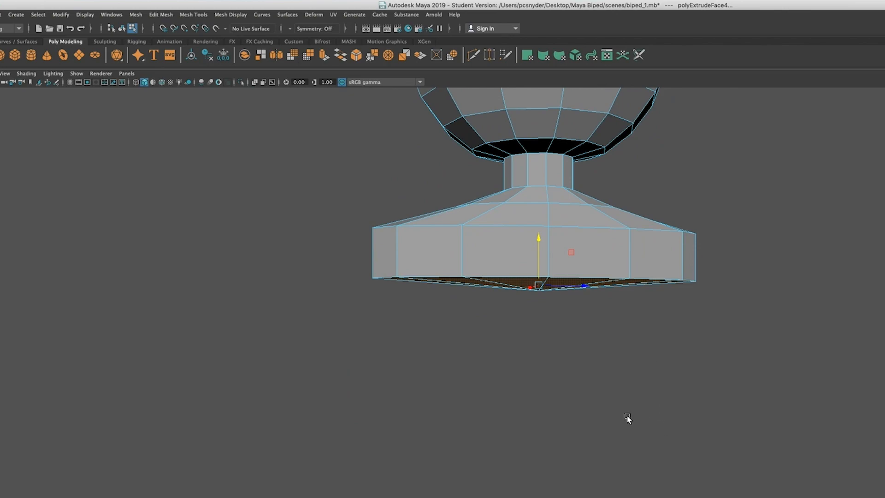
pyautogui.keyDown('alt'); pyautogui.moveTo(640, 418); pyautogui.dragTo(609, 432); pyautogui.keyUp('alt')
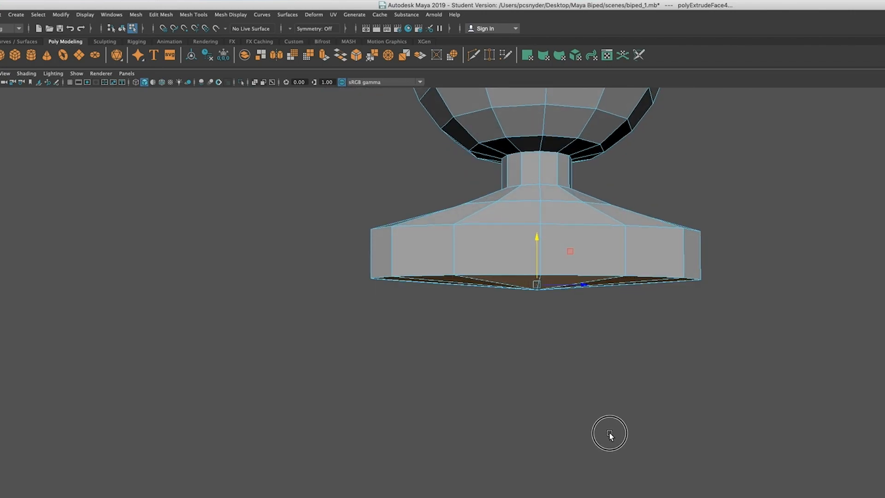
pyautogui.keyDown('alt'); pyautogui.moveTo(589, 440); pyautogui.dragTo(588, 361, button='middle'); pyautogui.keyUp('alt')
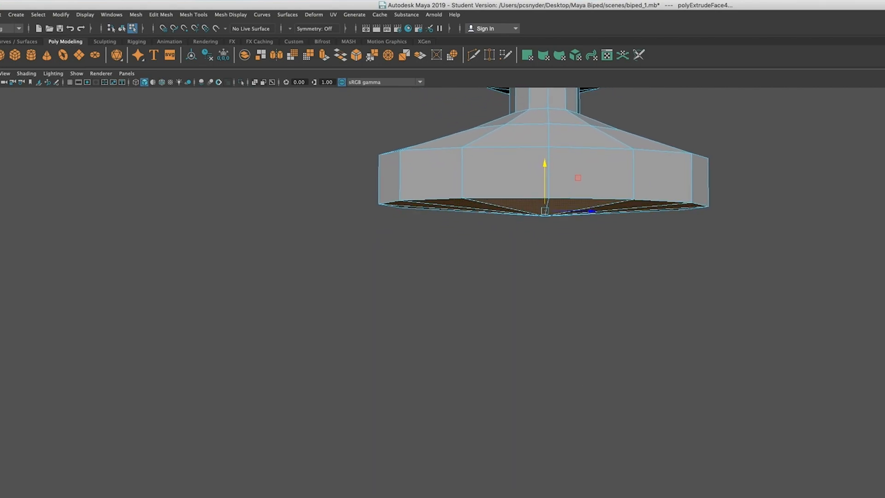
pyautogui.hotkey('ctrl', 'e')
pyautogui.press('w')
pyautogui.moveTo(545, 166); pyautogui.dragTo(534, 435)
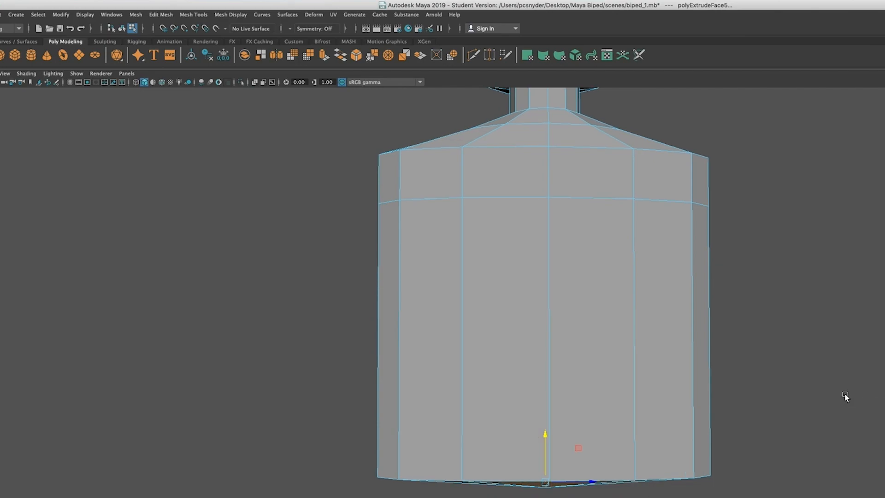
# Step: Extrude the torso's bottom faces a short distance further down to add a narrow band at its lower end
pyautogui.keyDown('alt'); pyautogui.moveTo(845, 395); pyautogui.dragTo(841, 273, button='middle'); pyautogui.keyUp('alt')
pyautogui.hotkey('ctrl', 'e')
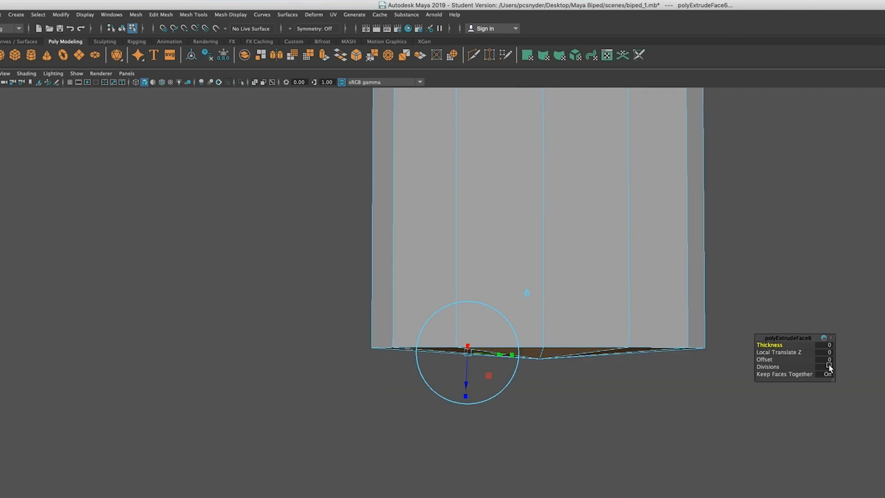
pyautogui.press('w')
pyautogui.moveTo(537, 306); pyautogui.dragTo(540, 358)
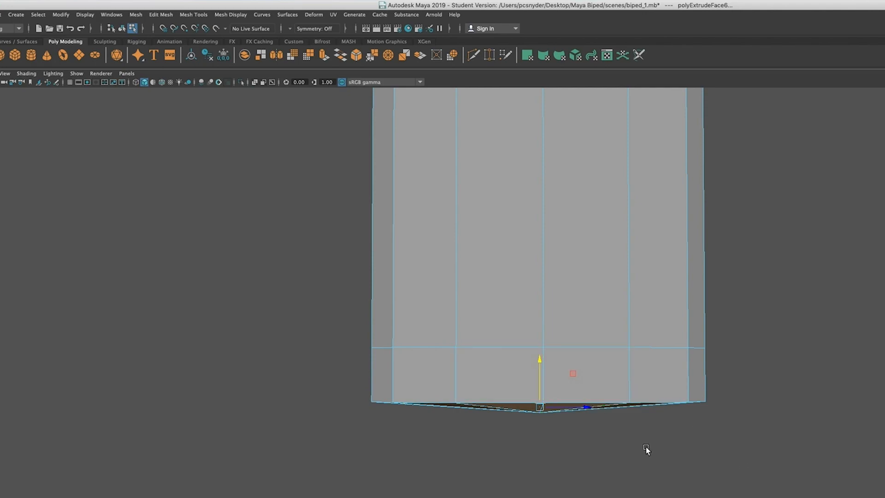
# Step: Delete the faces capping the underside of the torso, leaving its lower end open
pyautogui.scroll(-3, 682, 442)
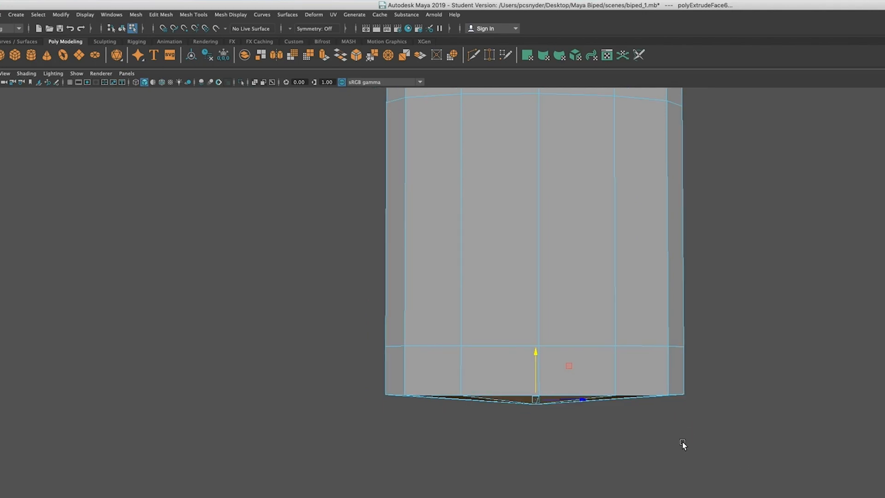
pyautogui.keyDown('alt'); pyautogui.moveTo(613, 477); pyautogui.dragTo(608, 365, button='middle'); pyautogui.keyUp('alt')
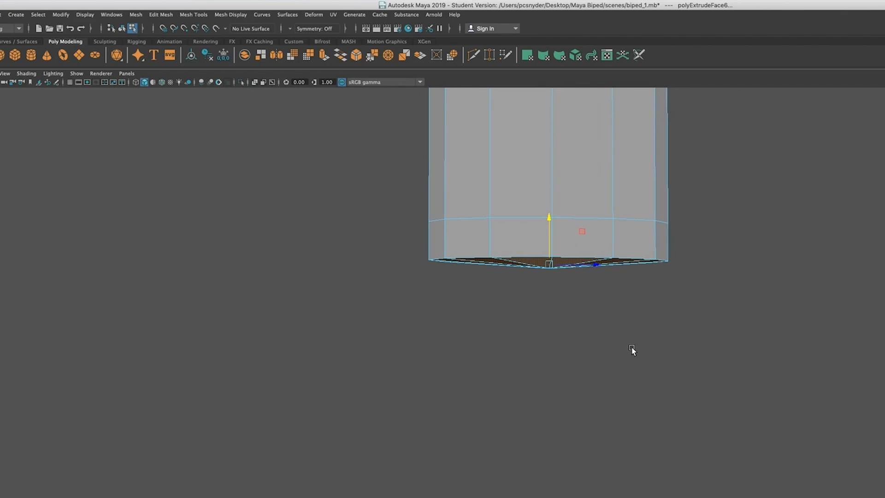
pyautogui.keyDown('alt'); pyautogui.moveTo(556, 414); pyautogui.dragTo(589, 401); pyautogui.keyUp('alt')
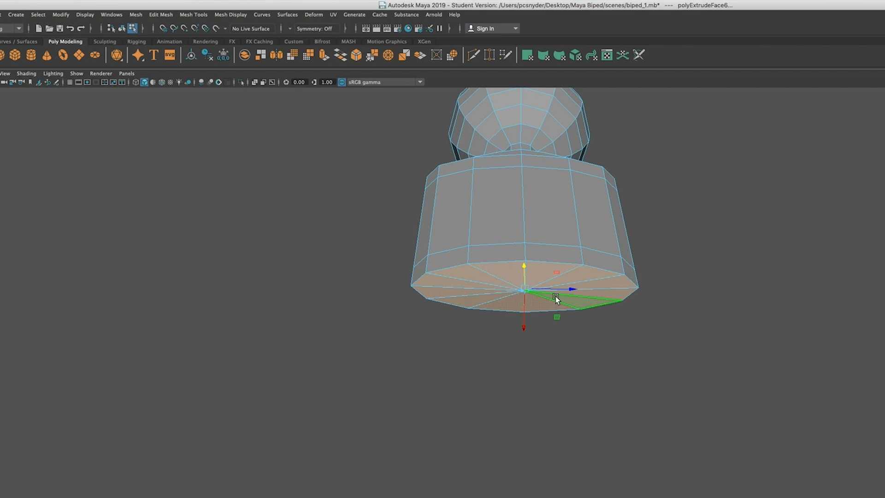
pyautogui.press('Delete')
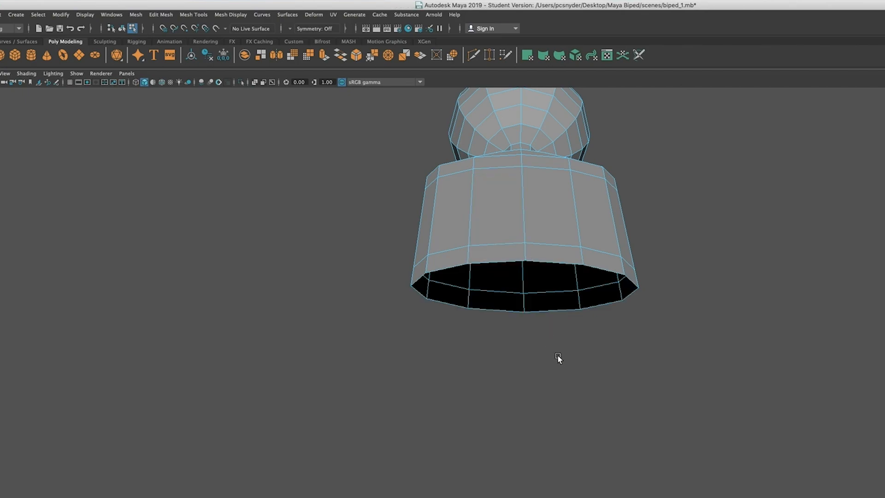
# Step: Select every border edge around the torso's open lower end and close the opening with Fill Hole
pyautogui.keyDown('alt'); pyautogui.moveTo(545, 361); pyautogui.dragTo(542, 355); pyautogui.keyUp('alt')
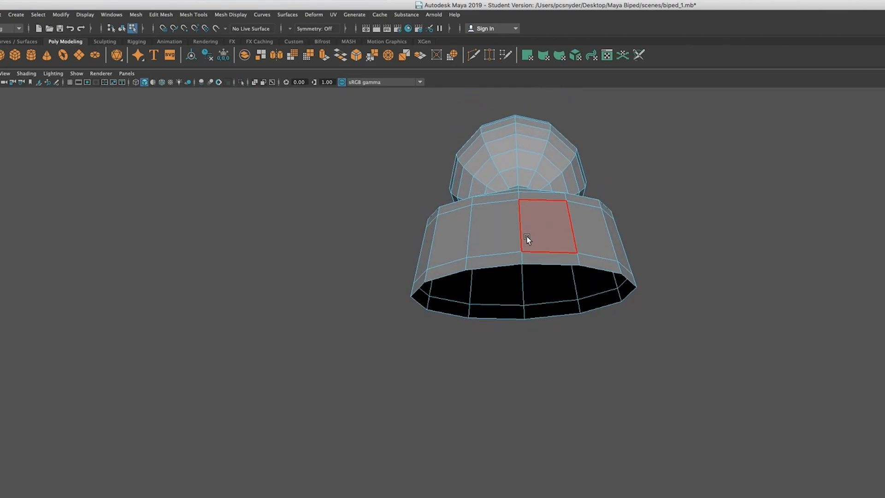
pyautogui.rightClick(539, 237)
pyautogui.moveTo(541, 238); pyautogui.dragTo(537, 212, button='right')
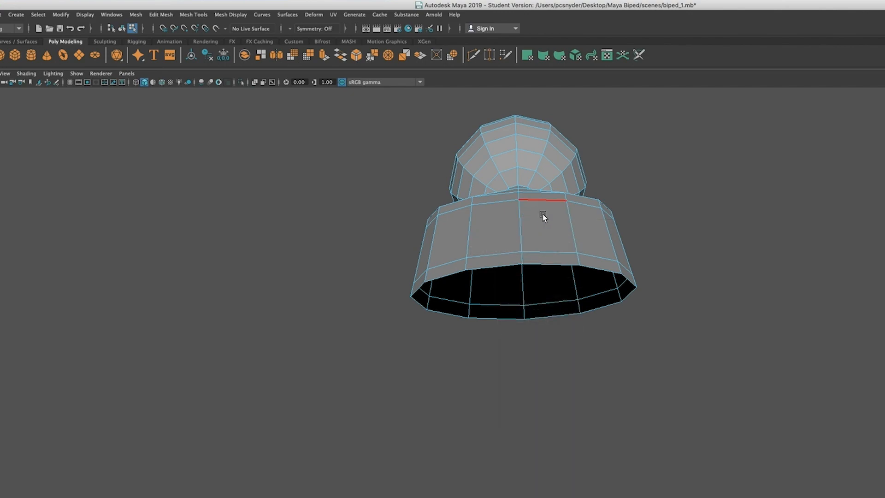
pyautogui.click(548, 266)
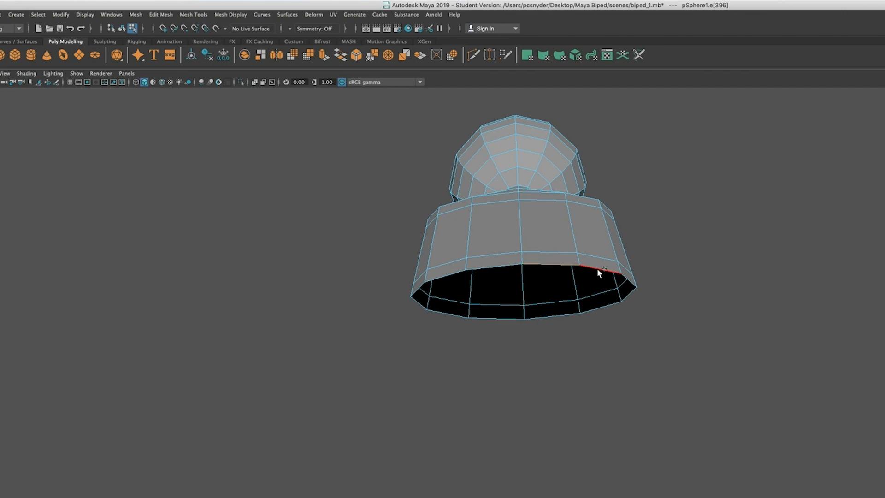
pyautogui.click(669, 188)
pyautogui.click(765, 222)
pyautogui.click(759, 254)
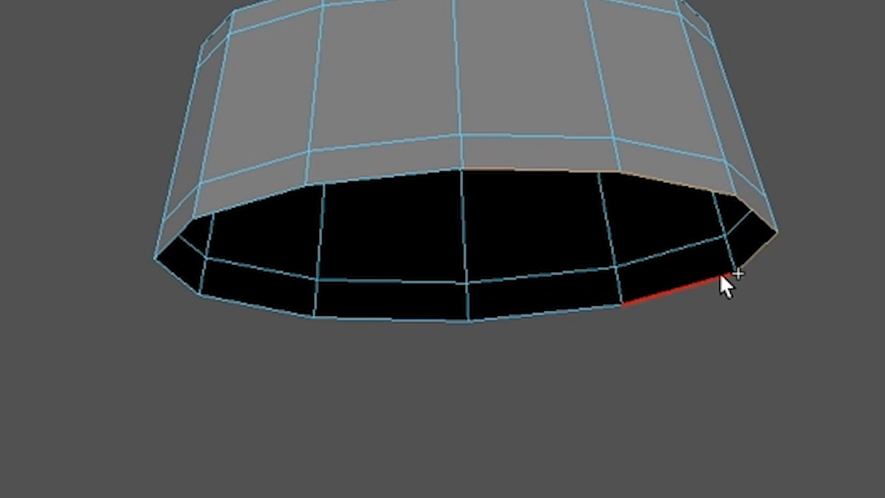
pyautogui.click(695, 285)
pyautogui.click(544, 313)
pyautogui.click(408, 320)
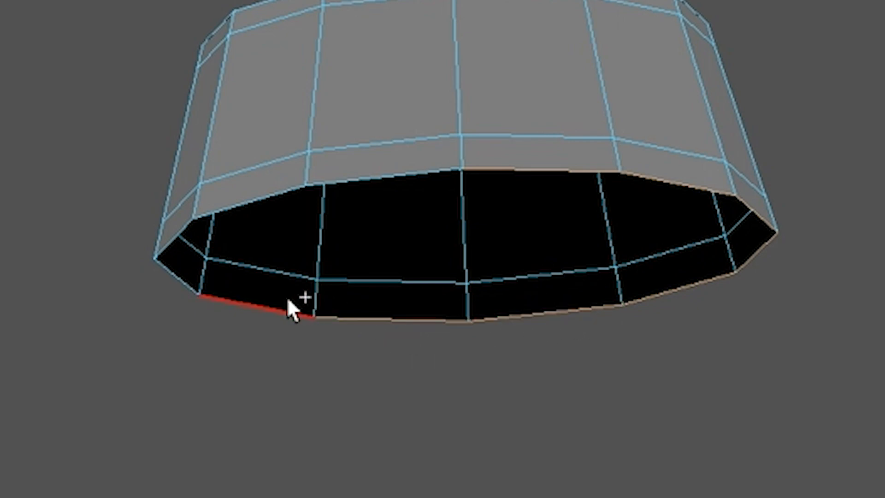
pyautogui.click(264, 308)
pyautogui.click(177, 277)
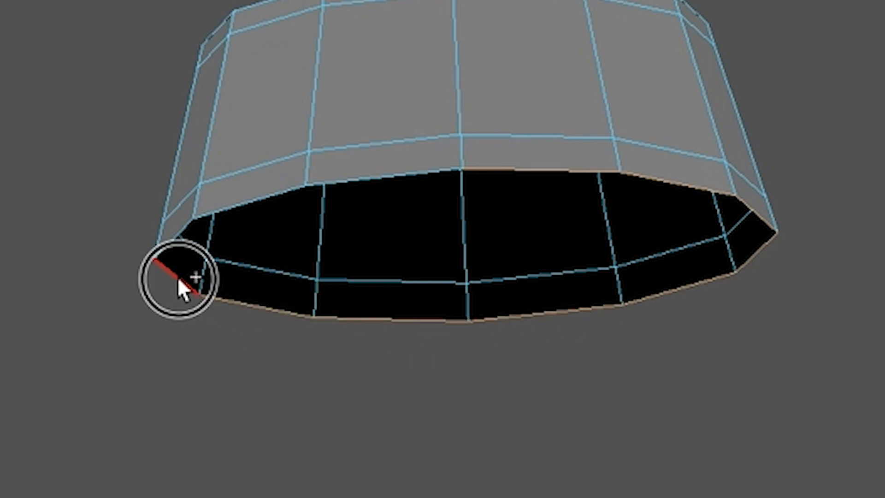
pyautogui.click(167, 243)
pyautogui.click(241, 203)
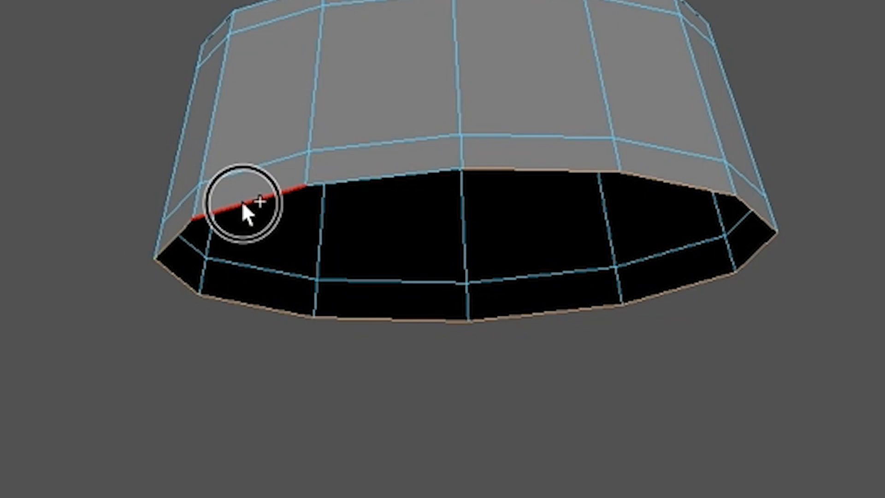
pyautogui.click(391, 178)
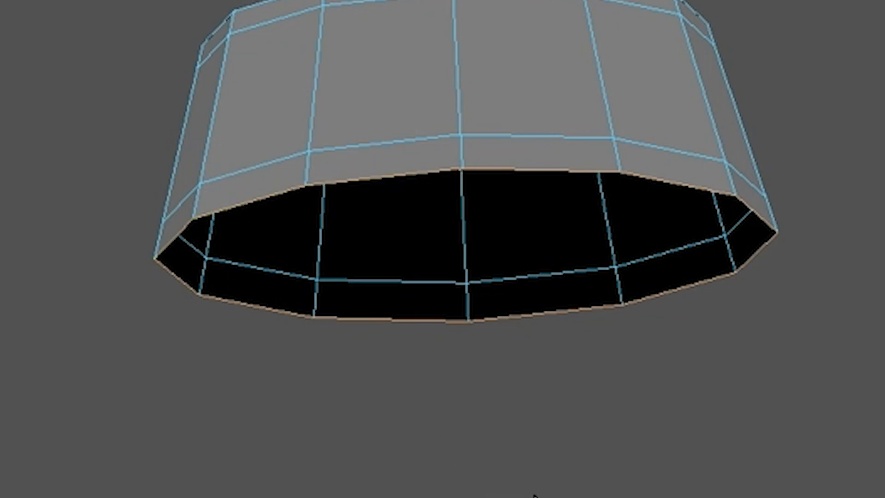
pyautogui.keyDown('alt'); pyautogui.moveTo(554, 497); pyautogui.dragTo(524, 492); pyautogui.keyUp('alt')
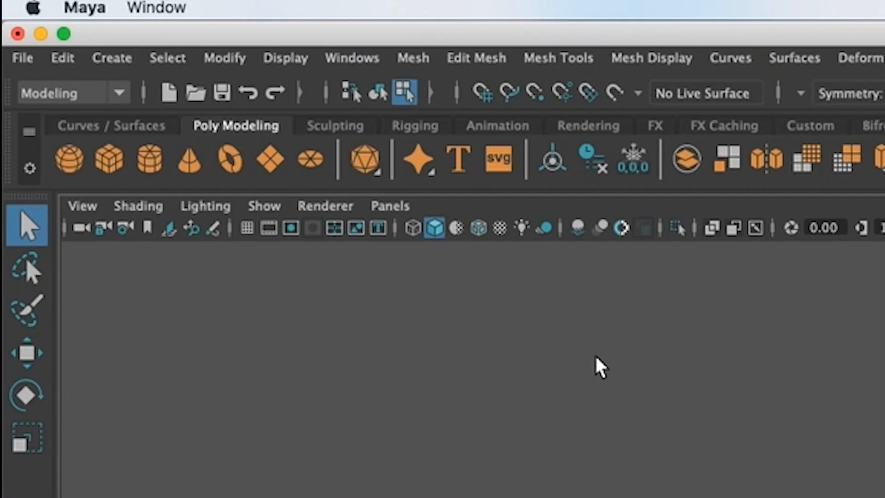
pyautogui.click(407, 59)
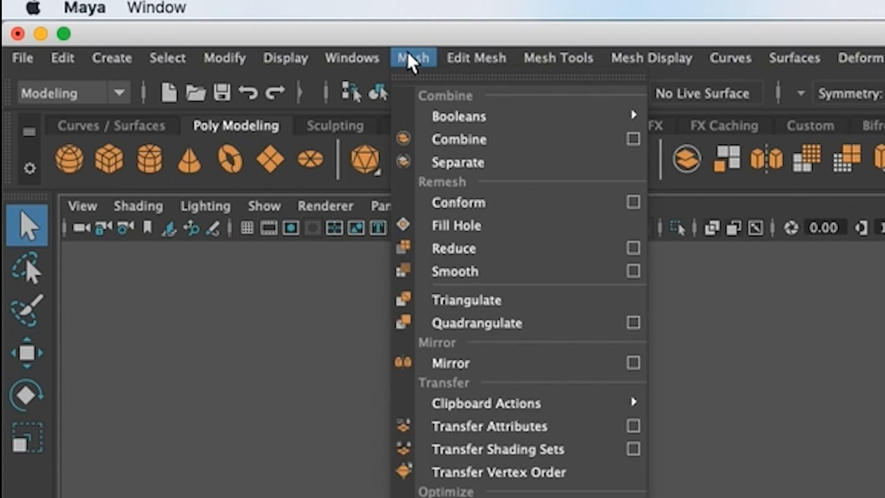
pyautogui.click(484, 226)
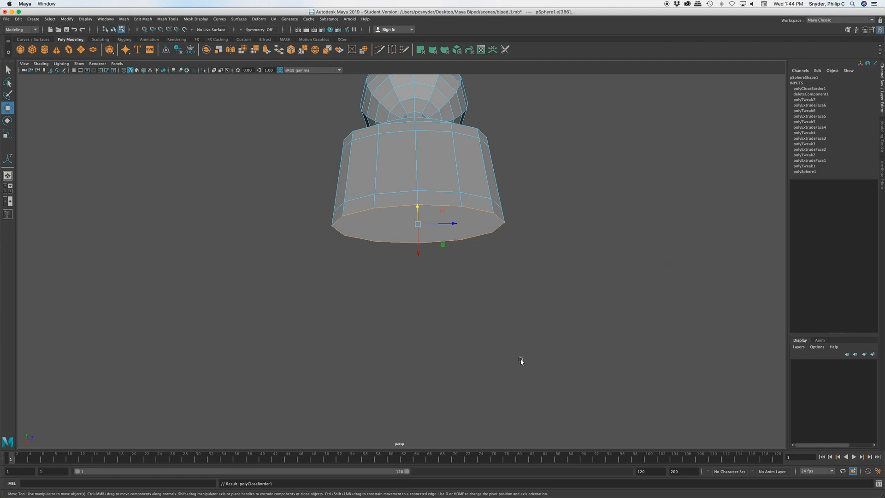
# Step: Scale the border edges at the torso's lower end inward across its width to about 0.88, then deselect them
pyautogui.moveTo(521, 360)
pyautogui.keyDown('alt'); pyautogui.mouseDown()
pyautogui.moveTo(521, 350)
pyautogui.moveTo(519, 358)
pyautogui.moveTo(507, 348)
pyautogui.moveTo(541, 346)
pyautogui.moveTo(518, 355)
pyautogui.moveTo(523, 365)
pyautogui.mouseUp(); pyautogui.keyUp('alt')
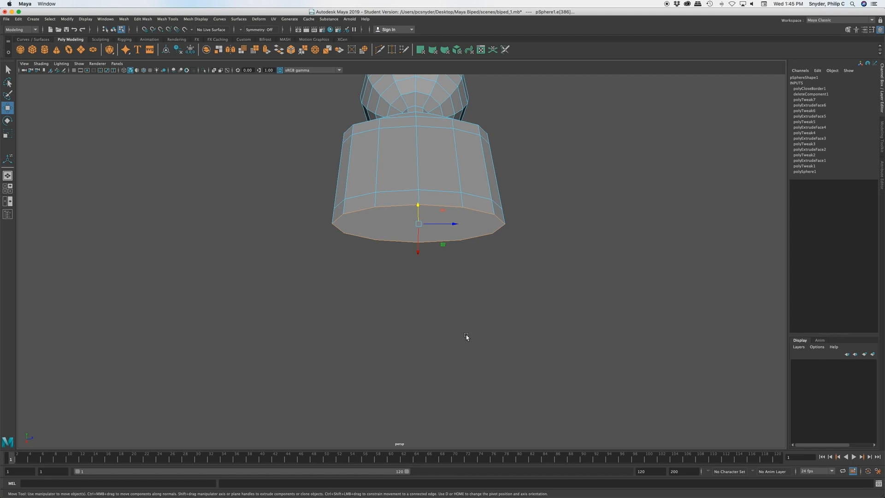
pyautogui.moveTo(472, 332)
pyautogui.keyDown('alt'); pyautogui.mouseDown()
pyautogui.moveTo(458, 360)
pyautogui.moveTo(474, 355)
pyautogui.moveTo(447, 355)
pyautogui.moveTo(455, 339)
pyautogui.moveTo(474, 336)
pyautogui.moveTo(470, 346)
pyautogui.mouseUp(); pyautogui.keyUp('alt')
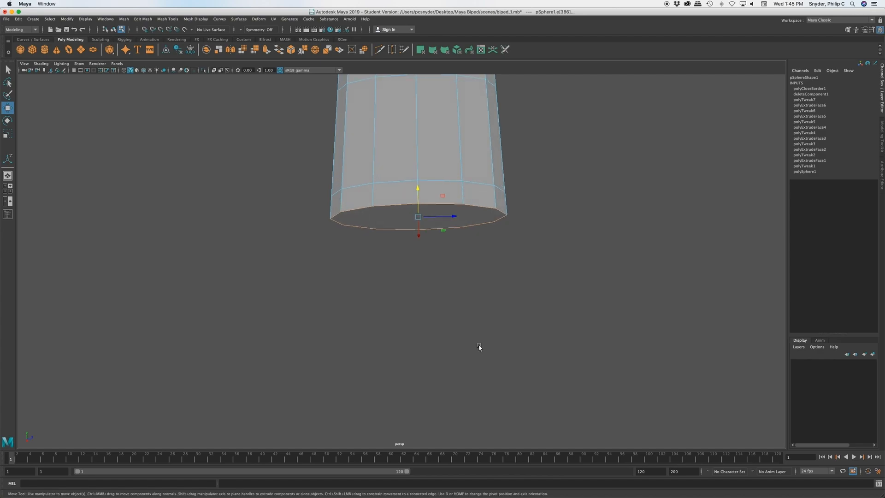
pyautogui.press('r')
pyautogui.click(452, 217)
pyautogui.moveTo(453, 217); pyautogui.dragTo(448, 219)
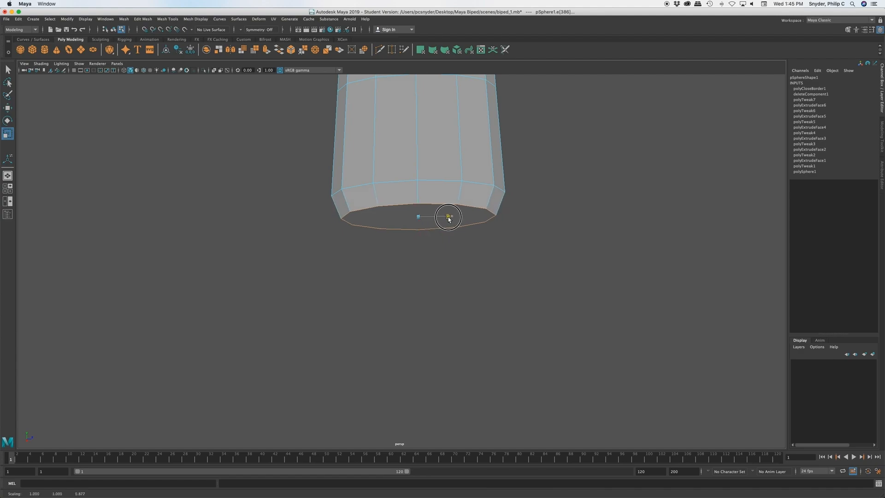
pyautogui.moveTo(449, 218); pyautogui.dragTo(450, 217)
pyautogui.keyDown('alt'); pyautogui.moveTo(476, 316); pyautogui.dragTo(427, 324); pyautogui.keyUp('alt')
pyautogui.click(450, 316)
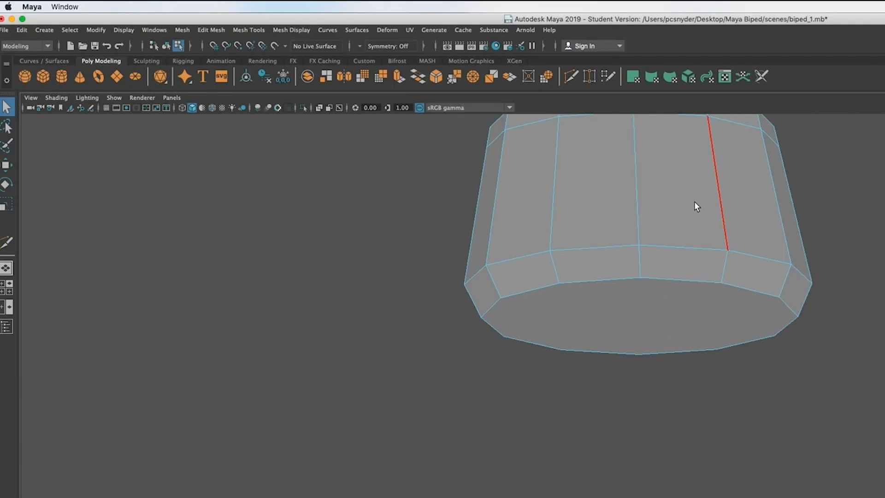
# Step: Cut the torso's bottom cap from front to back with Multi-Cut, slightly to one side of the centre line
pyautogui.moveTo(687, 219); pyautogui.dragTo(727, 206, button='right')
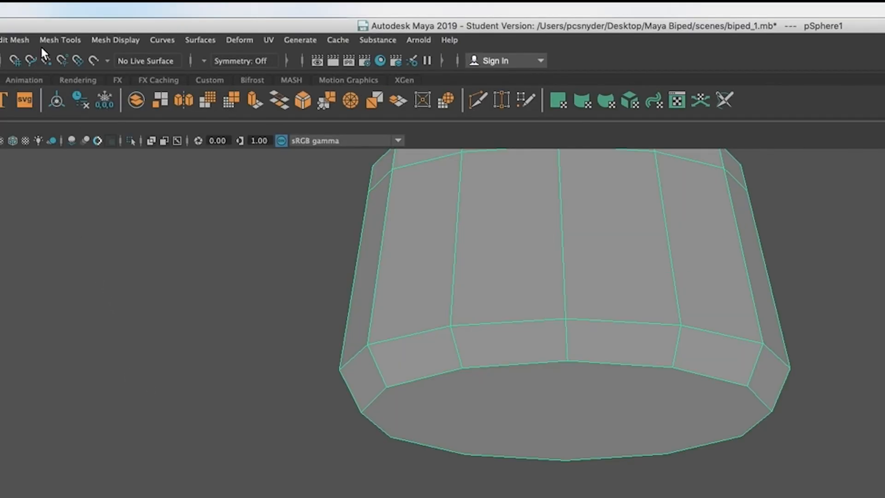
pyautogui.click(61, 38)
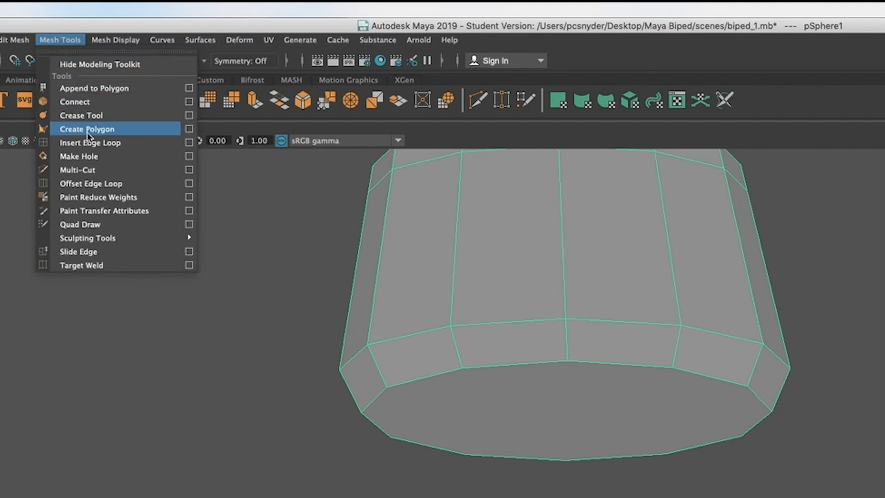
pyautogui.click(89, 170)
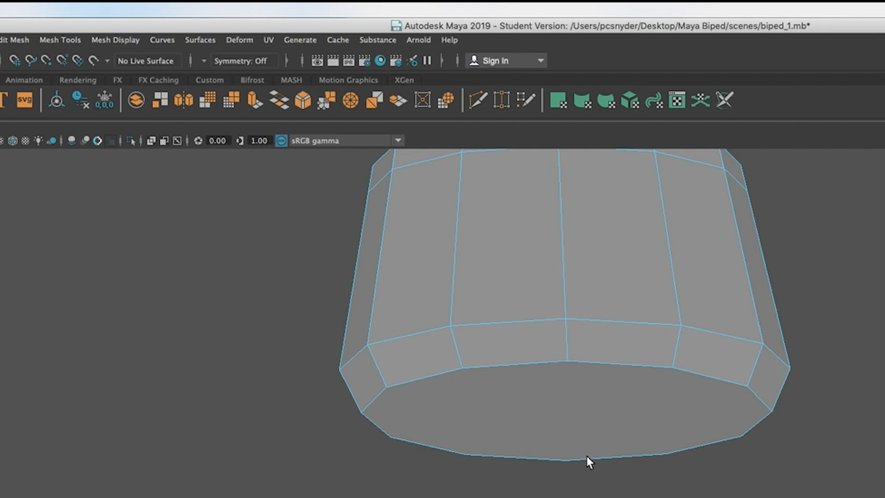
pyautogui.click(580, 361)
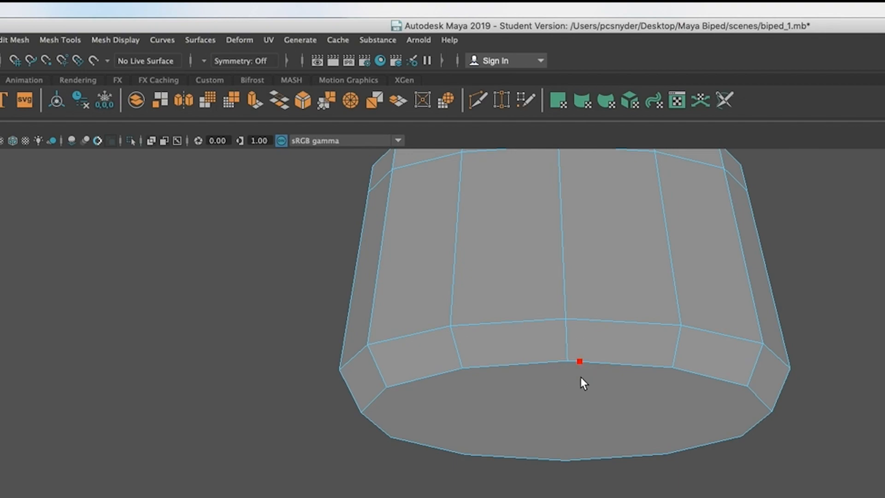
pyautogui.click(584, 459)
pyautogui.press('Return')
pyautogui.press('q')
# Step: Add a matching front-to-back cut on the other side of the centre line, leaving a narrow middle strip on the bottom cap
pyautogui.click(567, 361)
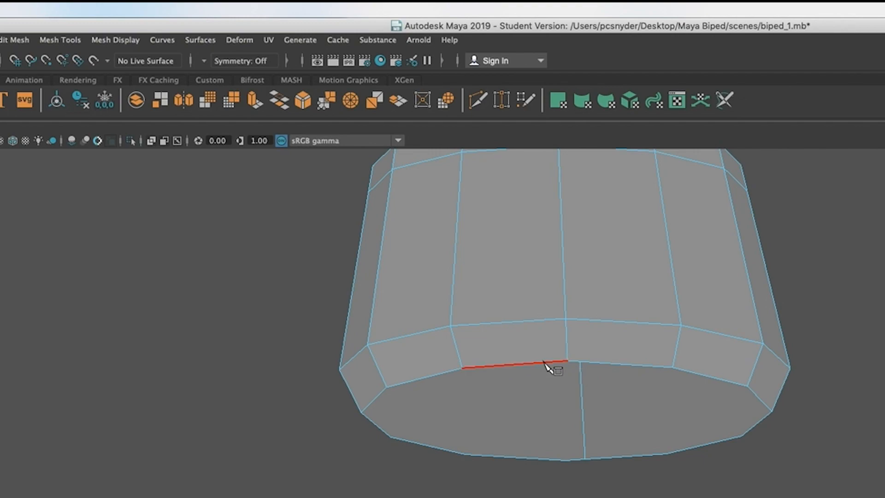
pyautogui.click(548, 362)
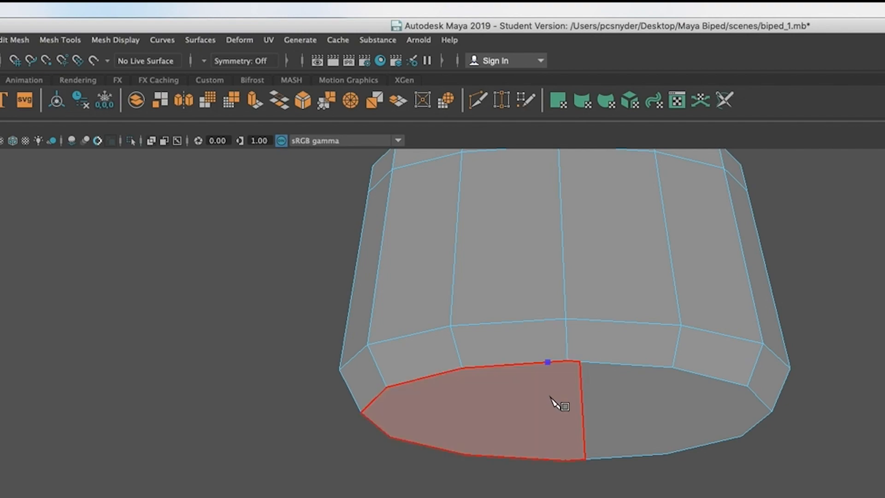
pyautogui.click(554, 460)
pyautogui.press('Return')
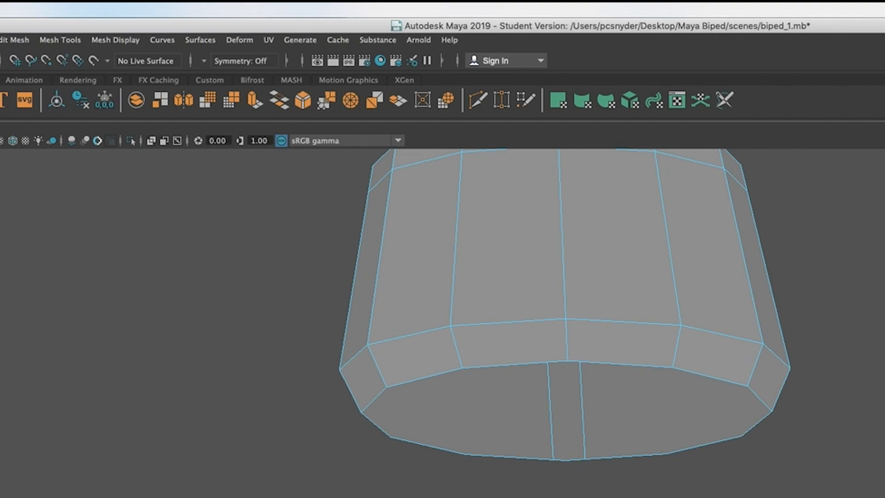
# Step: Set the whole character mesh's Y rotation to 90 in the top view
pyautogui.keyDown('alt'); pyautogui.moveTo(565, 467); pyautogui.dragTo(527, 304); pyautogui.keyUp('alt')
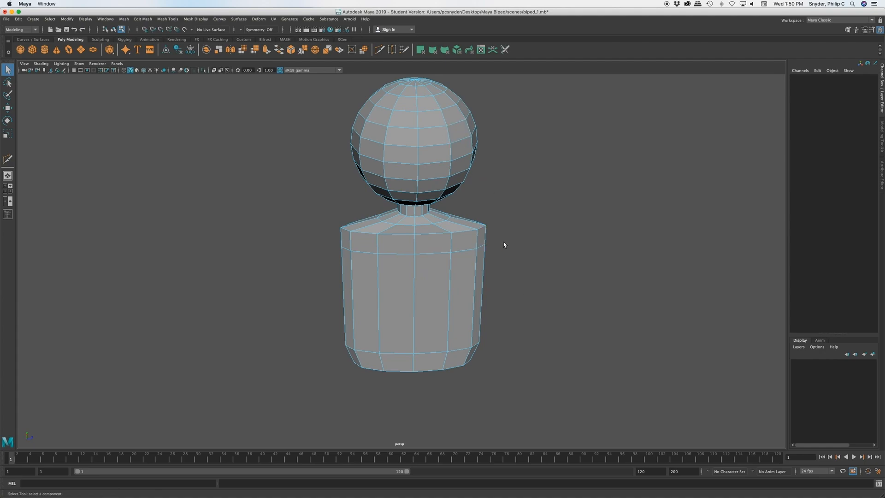
pyautogui.keyDown('alt'); pyautogui.moveTo(506, 245); pyautogui.dragTo(459, 175); pyautogui.keyUp('alt')
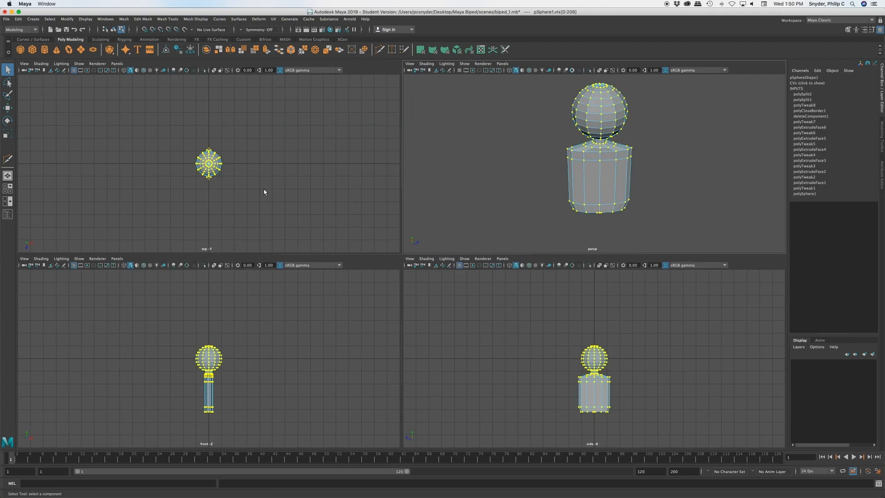
pyautogui.press('space')
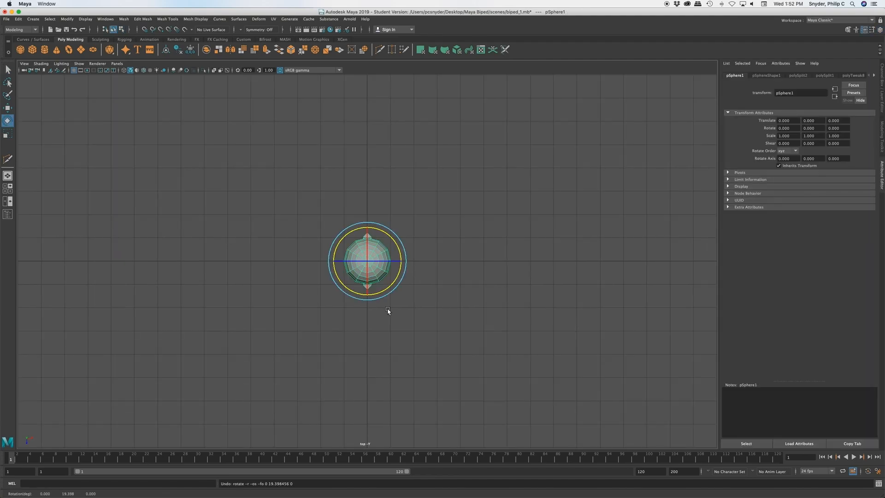
pyautogui.doubleClick(823, 128)
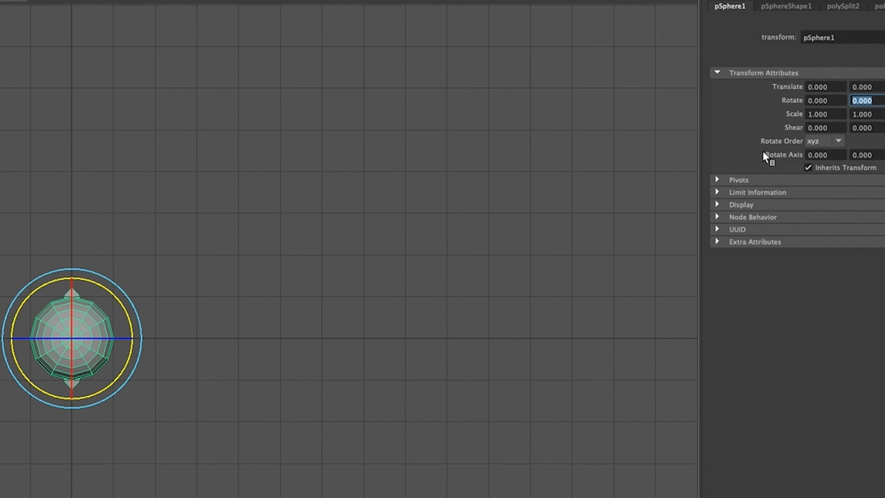
pyautogui.write('90')
pyautogui.press('Return')
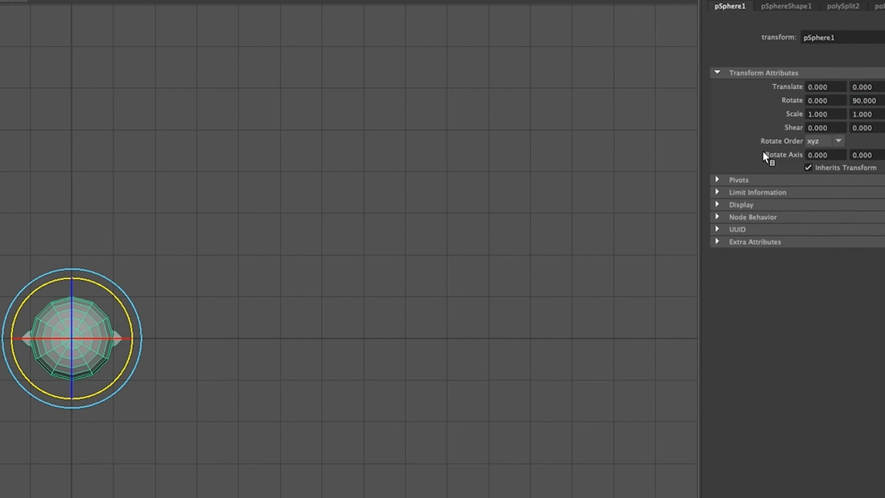
# Step: Select all torso vertices from the shoulders to the bottom in side view and scale them outward to thicken the torso front to back
pyautogui.press('space')
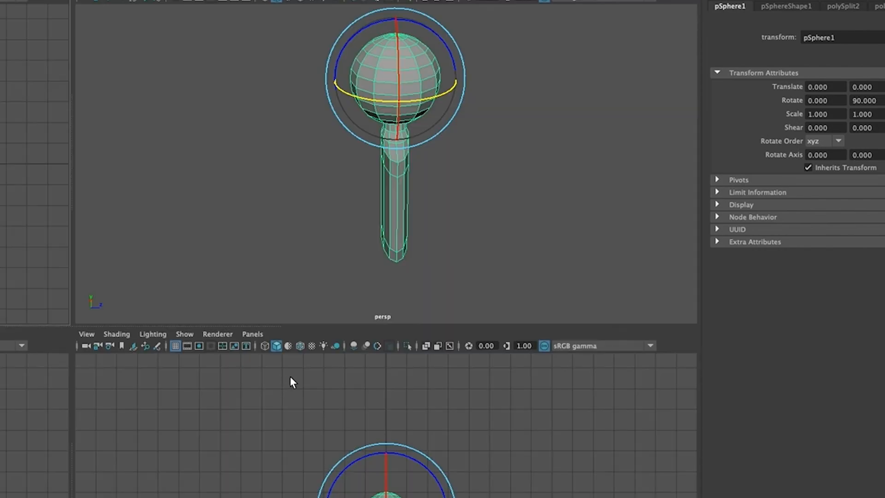
pyautogui.press('space')
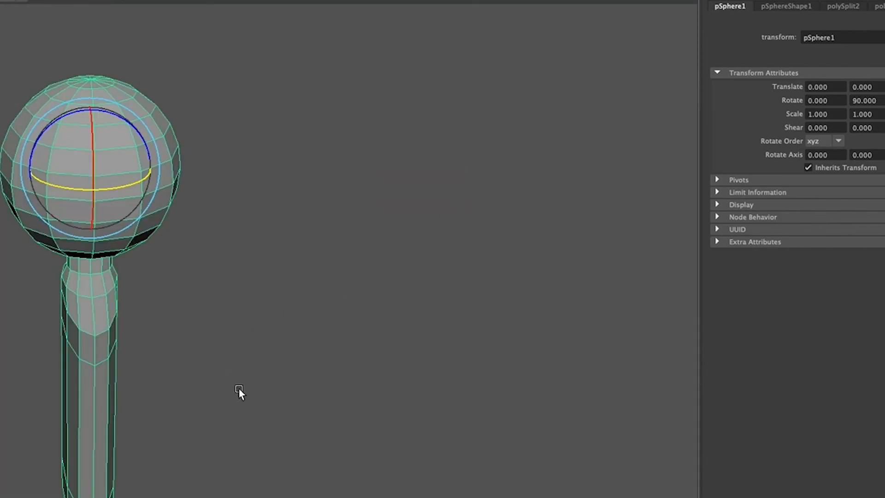
pyautogui.keyDown('alt'); pyautogui.moveTo(410, 288); pyautogui.dragTo(321, 276); pyautogui.keyUp('alt')
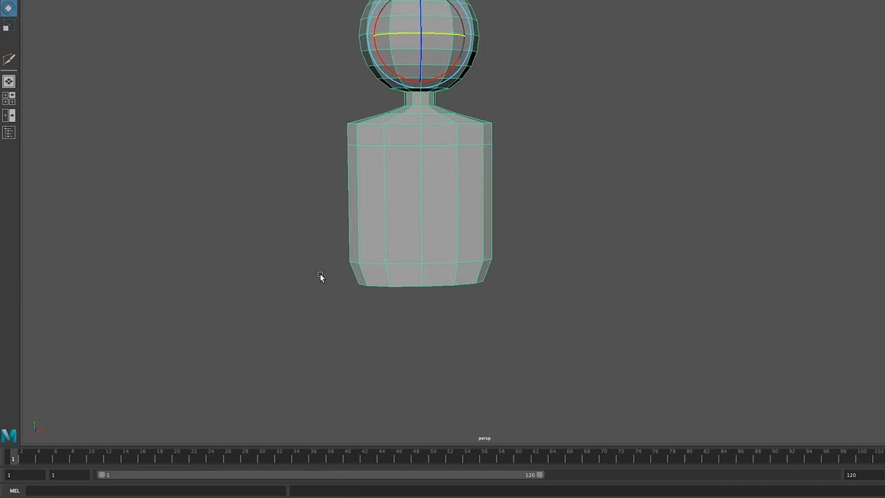
pyautogui.click(614, 244)
pyautogui.keyDown('alt'); pyautogui.moveTo(388, 191); pyautogui.dragTo(492, 186, button='middle'); pyautogui.keyUp('alt')
pyautogui.keyDown('alt'); pyautogui.moveTo(666, 265); pyautogui.dragTo(551, 261); pyautogui.keyUp('alt')
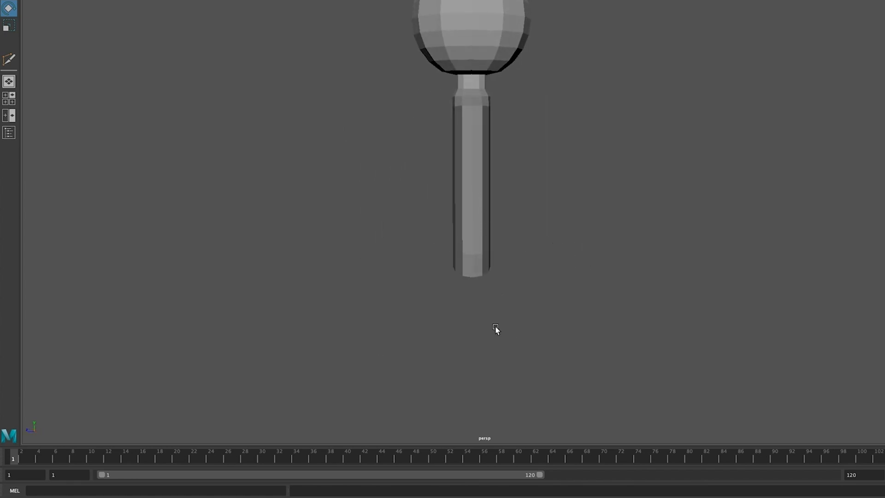
pyautogui.click(472, 226)
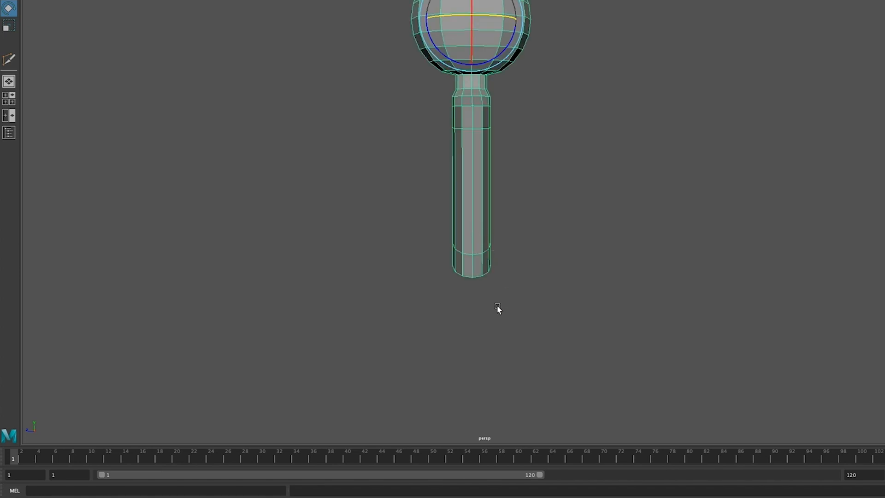
pyautogui.press('q')
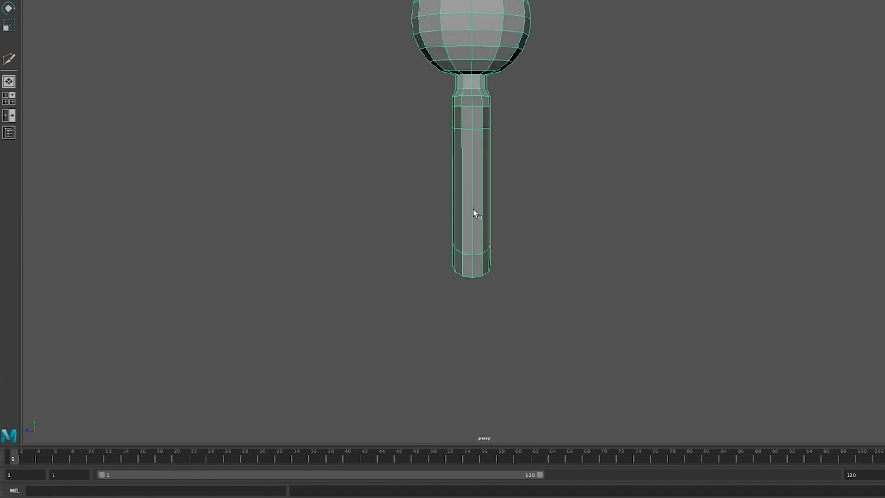
pyautogui.moveTo(479, 201); pyautogui.dragTo(443, 201, button='right')
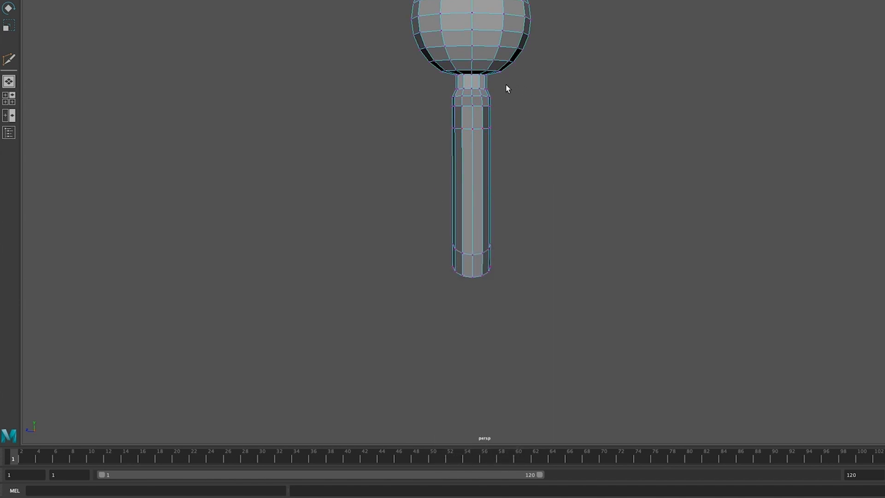
pyautogui.moveTo(498, 99)
pyautogui.mouseDown()
pyautogui.moveTo(438, 154)
pyautogui.moveTo(427, 320)
pyautogui.moveTo(436, 303)
pyautogui.mouseUp()
pyautogui.press('r')
pyautogui.moveTo(520, 188); pyautogui.dragTo(552, 189)
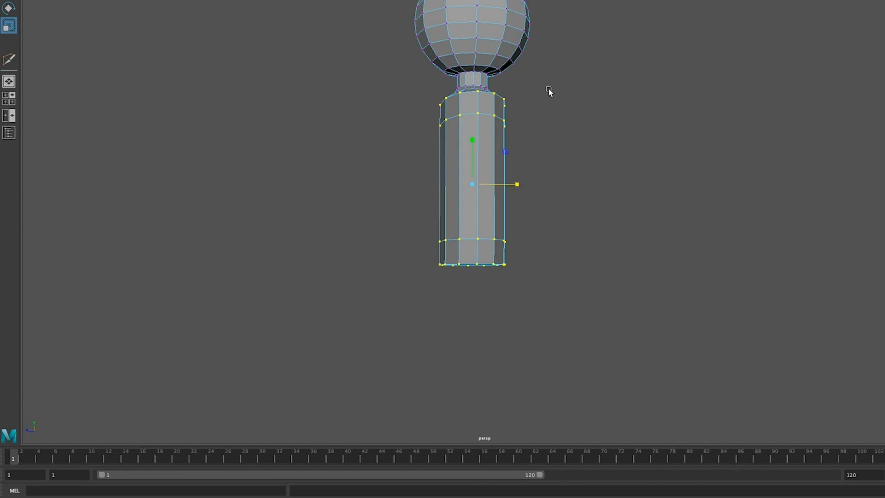
# Step: Move the torso's two lowest vertex rows outward in side view, farther on the negative-Z side than on the opposite side
pyautogui.moveTo(532, 91); pyautogui.dragTo(480, 280)
pyautogui.press('w')
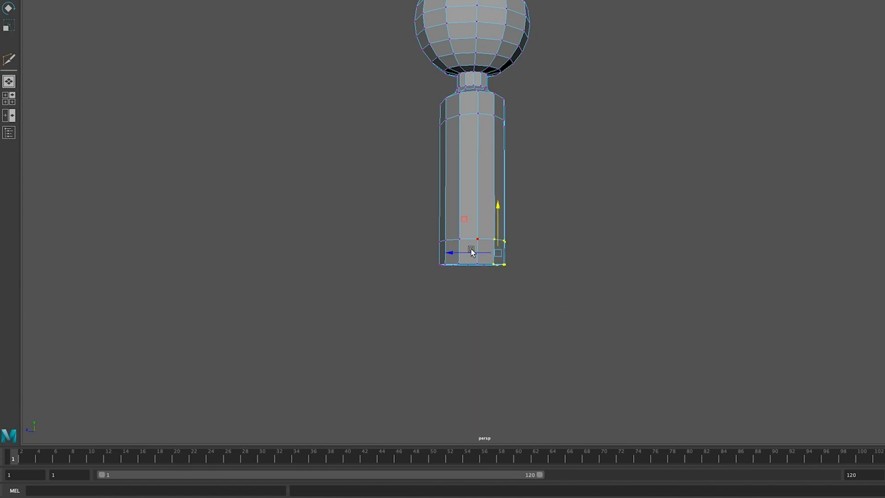
pyautogui.moveTo(448, 253); pyautogui.dragTo(461, 253)
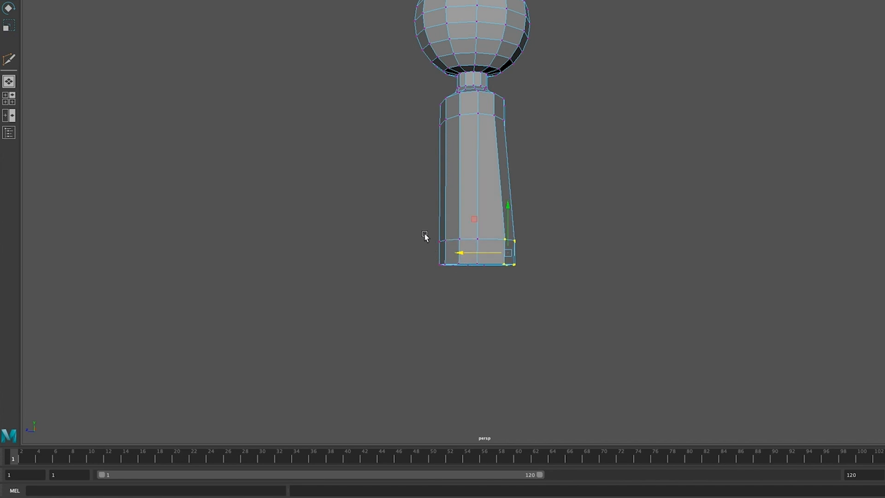
pyautogui.moveTo(425, 232); pyautogui.dragTo(451, 276)
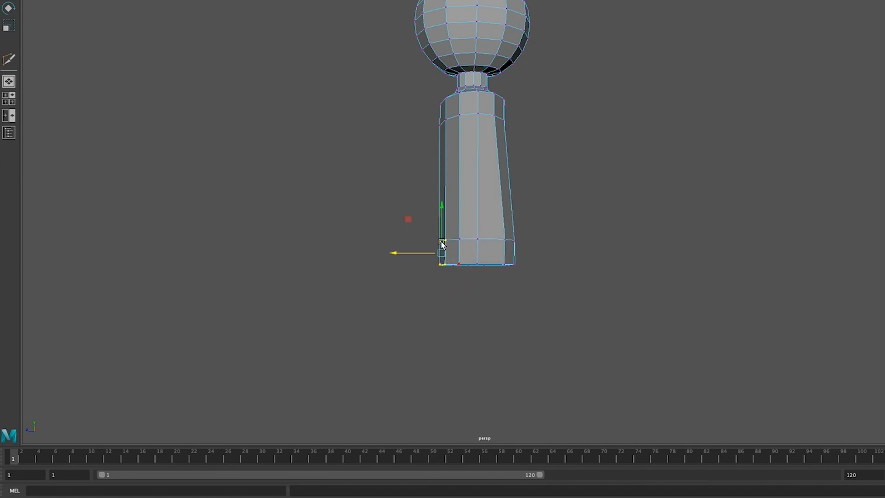
pyautogui.moveTo(395, 253); pyautogui.dragTo(392, 254)
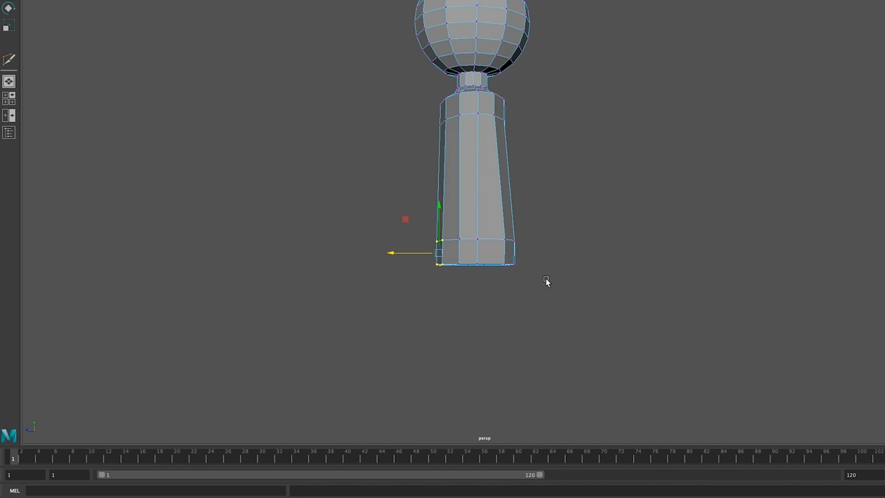
# Step: Select the bottom cap's middle-strip vertices at both ends and scale them inward front to back to notch the cap
pyautogui.keyDown('alt'); pyautogui.moveTo(579, 266); pyautogui.dragTo(479, 217); pyautogui.keyUp('alt')
pyautogui.click(514, 304)
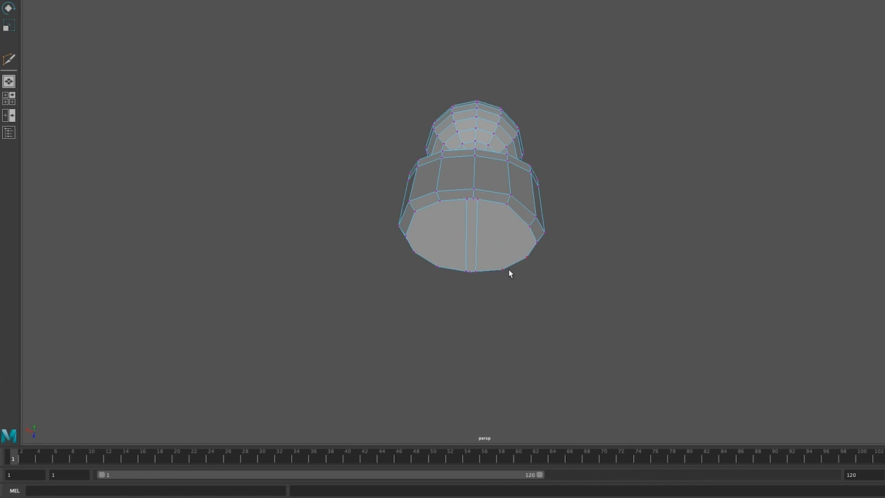
pyautogui.click(478, 199)
pyautogui.click(472, 200)
pyautogui.keyDown('shift'); pyautogui.click(468, 200); pyautogui.keyUp('shift')
pyautogui.keyDown('shift'); pyautogui.click(470, 272); pyautogui.keyUp('shift')
pyautogui.press('r')
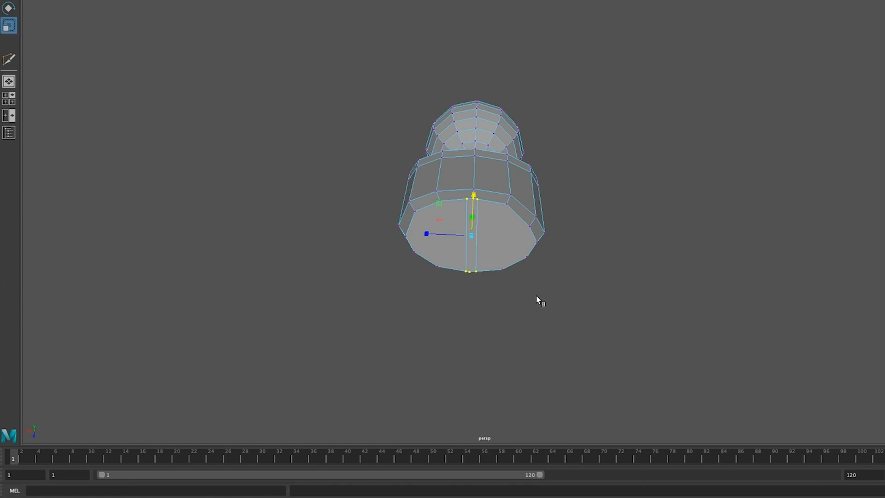
pyautogui.moveTo(473, 195); pyautogui.dragTo(475, 200)
pyautogui.keyDown('alt'); pyautogui.moveTo(588, 356); pyautogui.dragTo(607, 358); pyautogui.keyUp('alt')
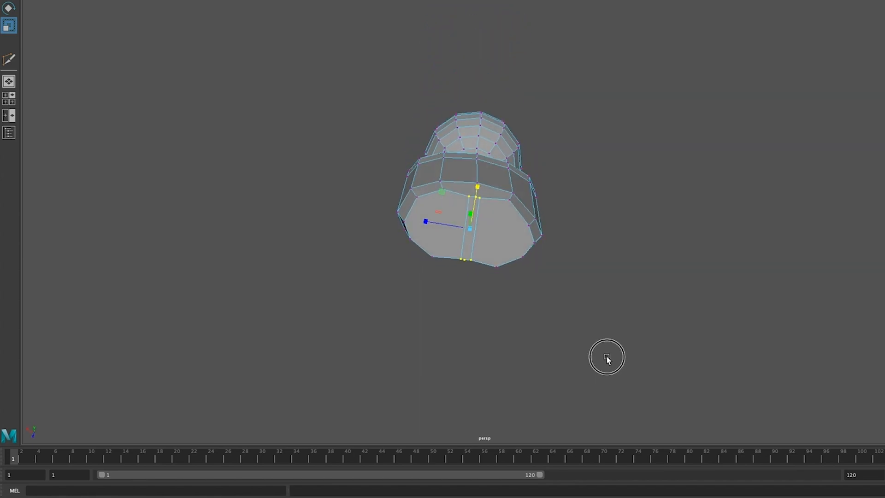
pyautogui.moveTo(478, 187); pyautogui.dragTo(478, 193)
pyautogui.click(518, 324)
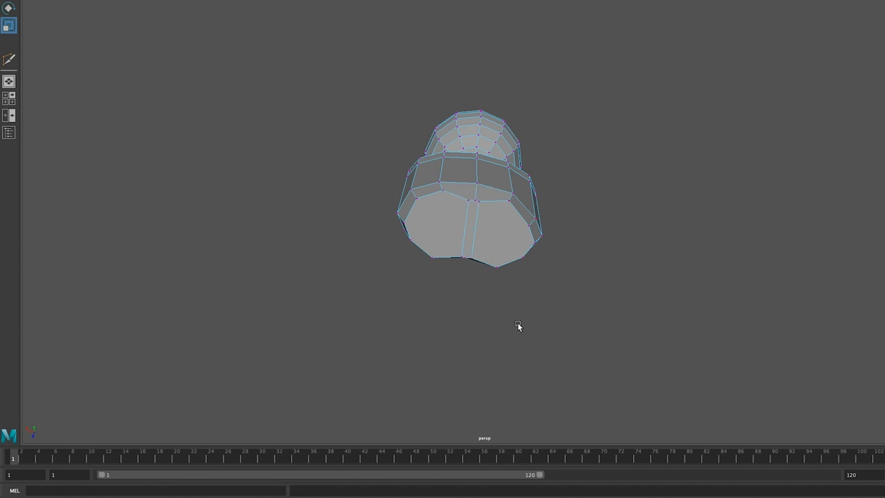
# Step: Select the four corner vertices of the bottom cap's middle strip and scale them apart sideways to widen the strip
pyautogui.click(475, 201)
pyautogui.click(475, 197)
pyautogui.click(574, 289)
pyautogui.click(480, 200)
pyautogui.press('q')
pyautogui.click(472, 259)
pyautogui.click(462, 257)
pyautogui.click(469, 201)
pyautogui.press('r')
pyautogui.moveTo(431, 223); pyautogui.dragTo(391, 217)
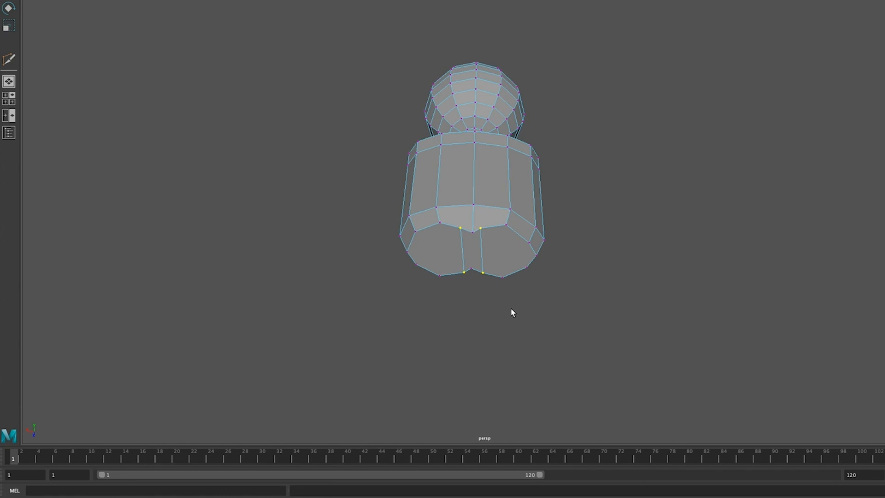
# Step: Scale the strip's four corner vertices closer together front to back to deepen the crotch notches
pyautogui.press('r')
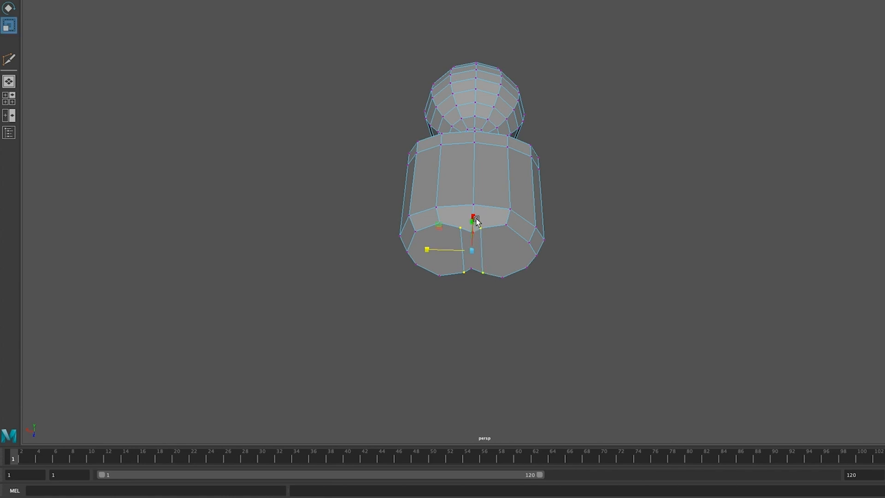
pyautogui.moveTo(473, 220); pyautogui.dragTo(472, 233)
pyautogui.moveTo(471, 248); pyautogui.dragTo(471, 250)
pyautogui.moveTo(542, 406)
pyautogui.keyDown('alt'); pyautogui.mouseDown()
pyautogui.moveTo(535, 416)
pyautogui.moveTo(557, 411)
pyautogui.moveTo(540, 393)
pyautogui.moveTo(545, 415)
pyautogui.moveTo(538, 423)
pyautogui.moveTo(536, 407)
pyautogui.mouseUp(); pyautogui.keyUp('alt')
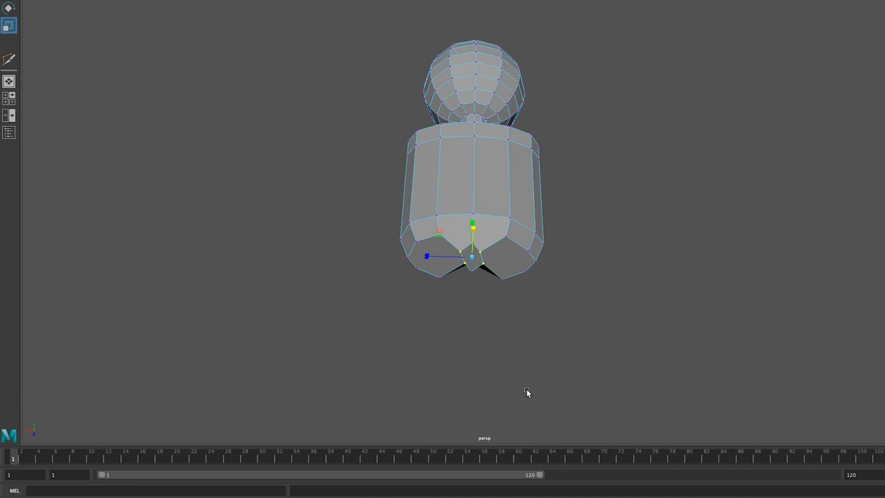
# Step: Scale the crotch strip's remaining centre vertices closer together front to back
pyautogui.press('e')
pyautogui.click(504, 240)
pyautogui.moveTo(503, 240); pyautogui.dragTo(527, 319)
pyautogui.click(526, 319)
pyautogui.moveTo(505, 350)
pyautogui.keyDown('alt'); pyautogui.mouseDown()
pyautogui.moveTo(503, 321)
pyautogui.moveTo(510, 352)
pyautogui.mouseUp(); pyautogui.keyUp('alt')
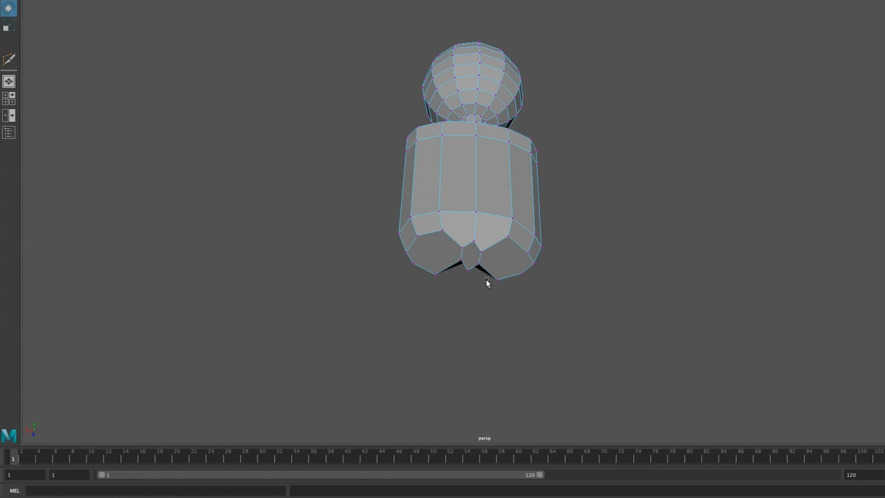
pyautogui.click(478, 247)
pyautogui.press('q')
pyautogui.press('r')
pyautogui.keyDown('alt'); pyautogui.moveTo(525, 374); pyautogui.dragTo(549, 410); pyautogui.keyUp('alt')
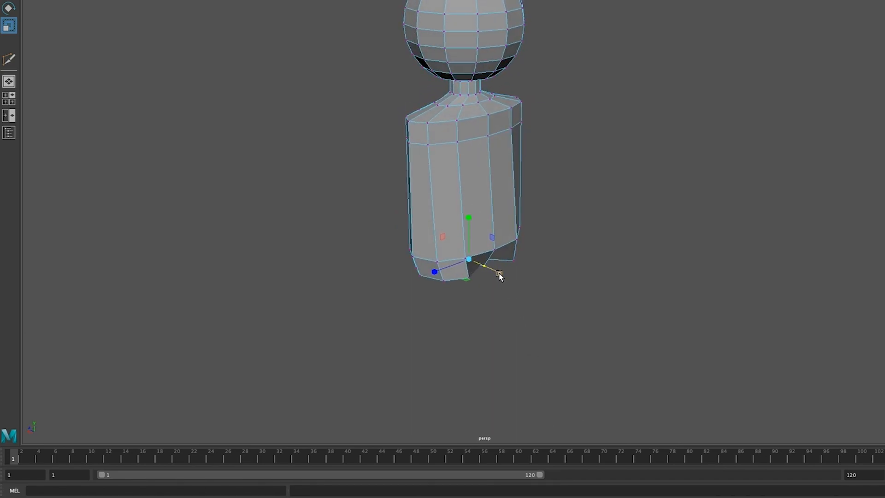
pyautogui.keyDown('alt'); pyautogui.moveTo(508, 296); pyautogui.dragTo(474, 243); pyautogui.keyUp('alt')
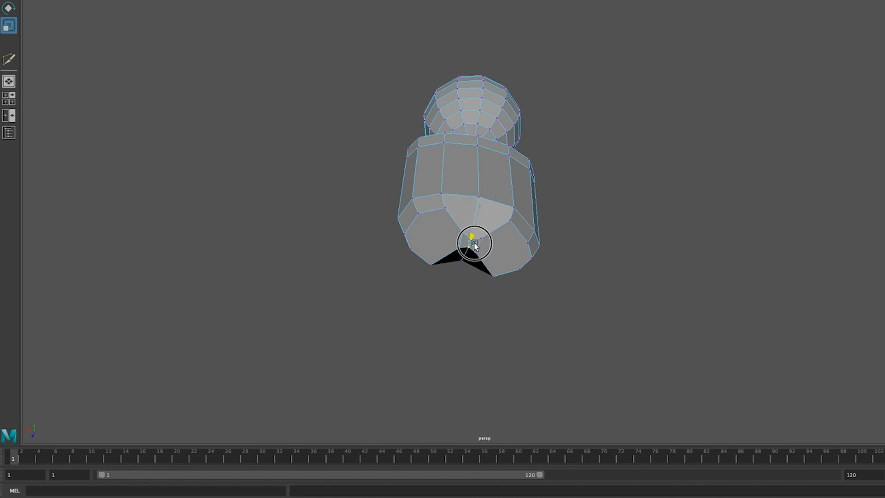
pyautogui.keyDown('alt'); pyautogui.moveTo(518, 330); pyautogui.dragTo(497, 303); pyautogui.keyUp('alt')
# Step: Extrude the two bottom cap faces on either side of the crotch and move them straight down as upper legs
pyautogui.rightClick(514, 243)
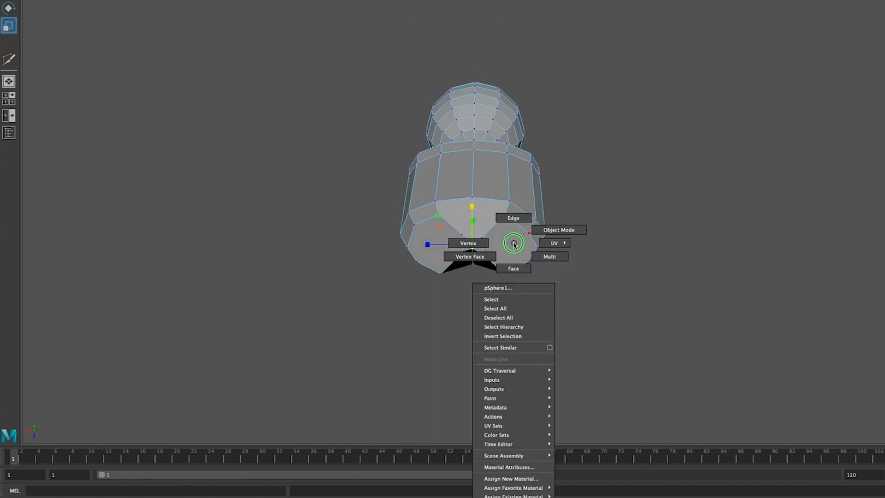
pyautogui.click(514, 268)
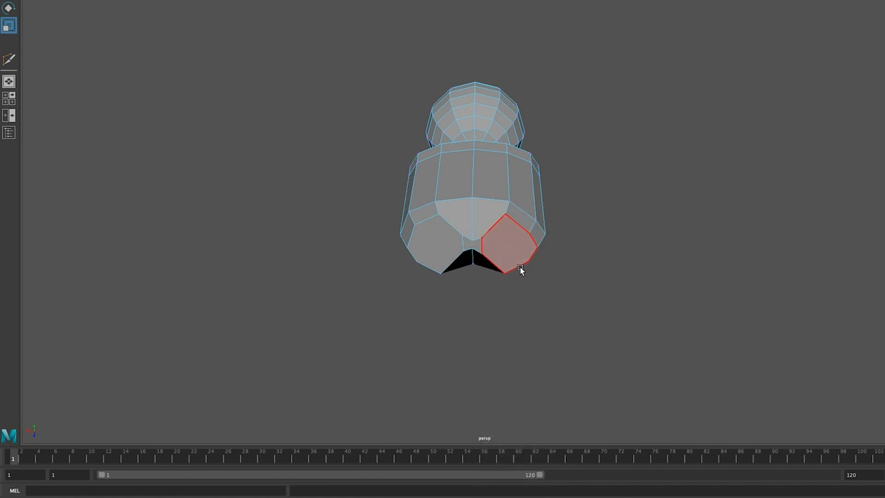
pyautogui.click(515, 251)
pyautogui.keyDown('shift'); pyautogui.click(439, 246); pyautogui.keyUp('shift')
pyautogui.press('y')
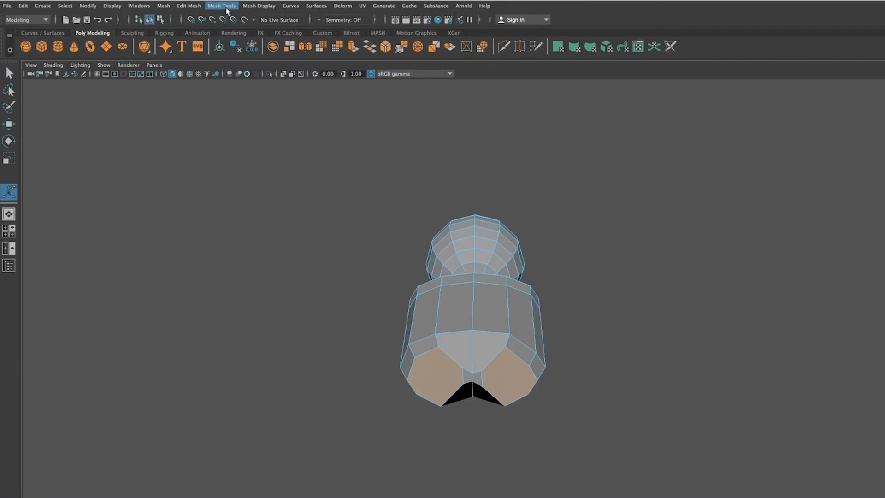
pyautogui.click(189, 8)
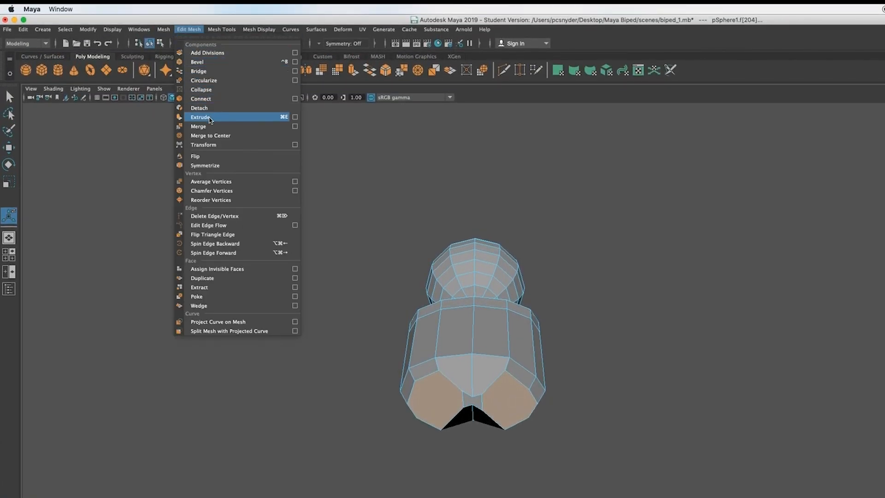
pyautogui.click(200, 117)
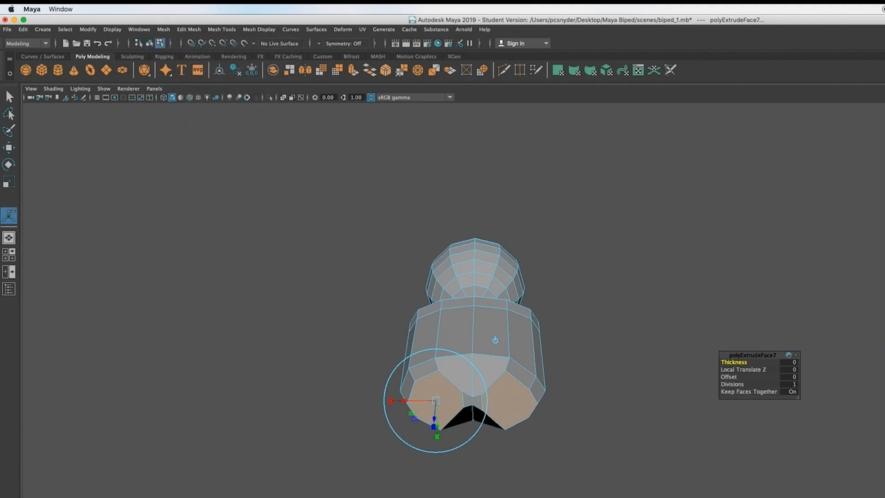
pyautogui.keyDown('alt'); pyautogui.moveTo(295, 203); pyautogui.dragTo(296, 277); pyautogui.keyUp('alt')
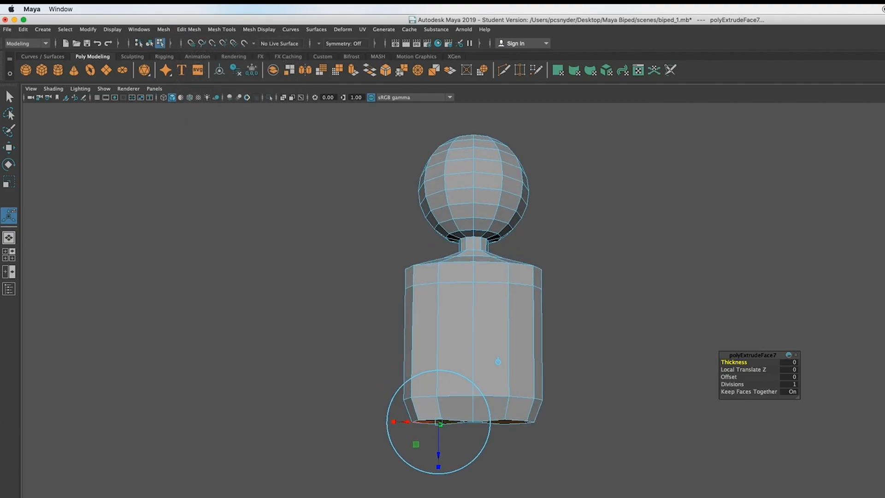
pyautogui.press('w')
pyautogui.moveTo(474, 380); pyautogui.dragTo(476, 454)
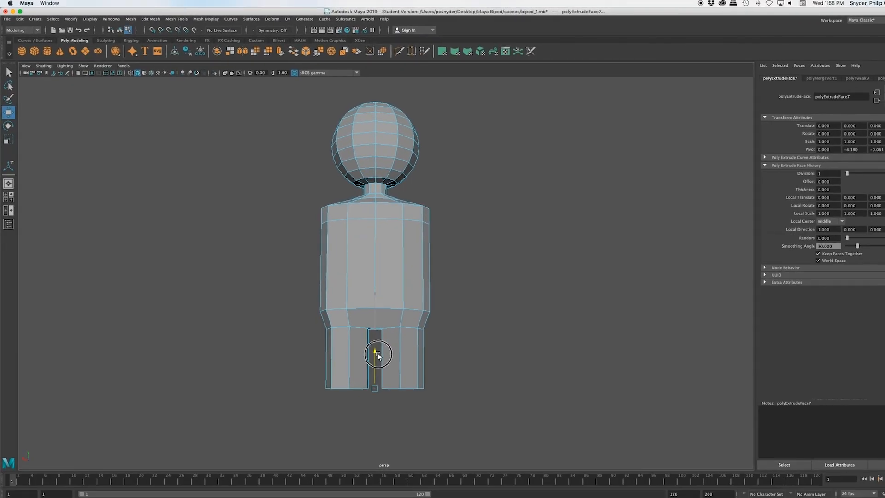
# Step: Extrude both leg end faces again and move them down by about the upper-leg length to make the lower legs
pyautogui.moveTo(440, 426)
pyautogui.keyDown('alt'); pyautogui.mouseDown()
pyautogui.moveTo(409, 389)
pyautogui.moveTo(415, 427)
pyautogui.moveTo(447, 435)
pyautogui.moveTo(440, 431)
pyautogui.mouseUp(); pyautogui.keyUp('alt')
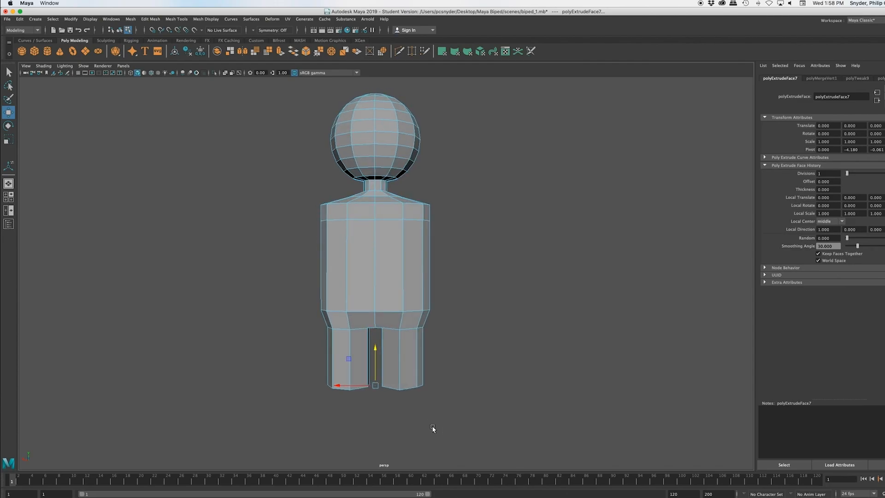
pyautogui.hotkey('ctrl', 'e')
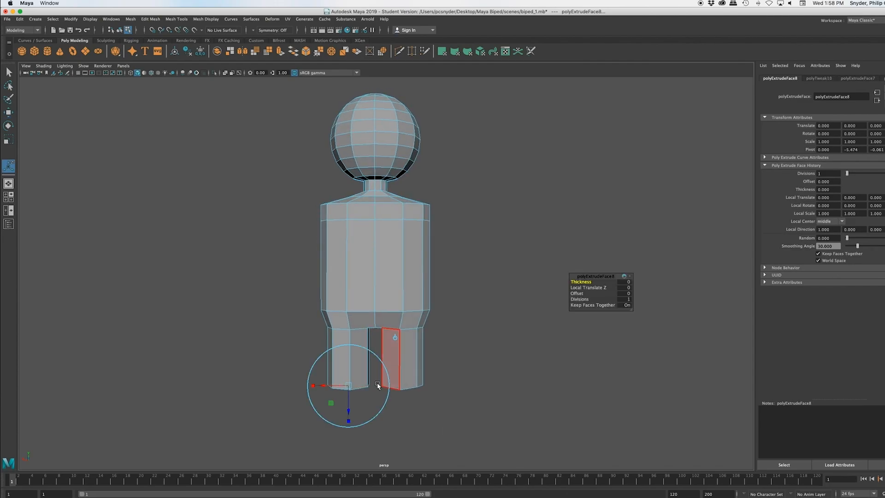
pyautogui.press('w')
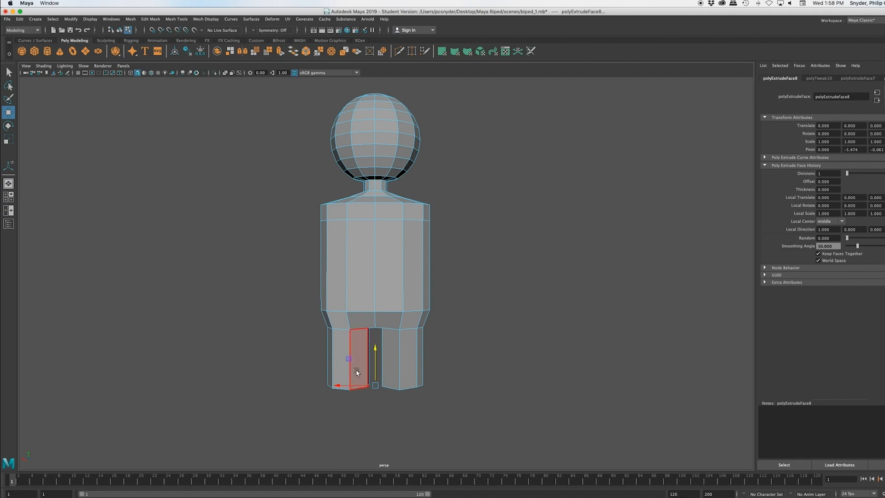
pyautogui.moveTo(376, 350); pyautogui.dragTo(375, 406)
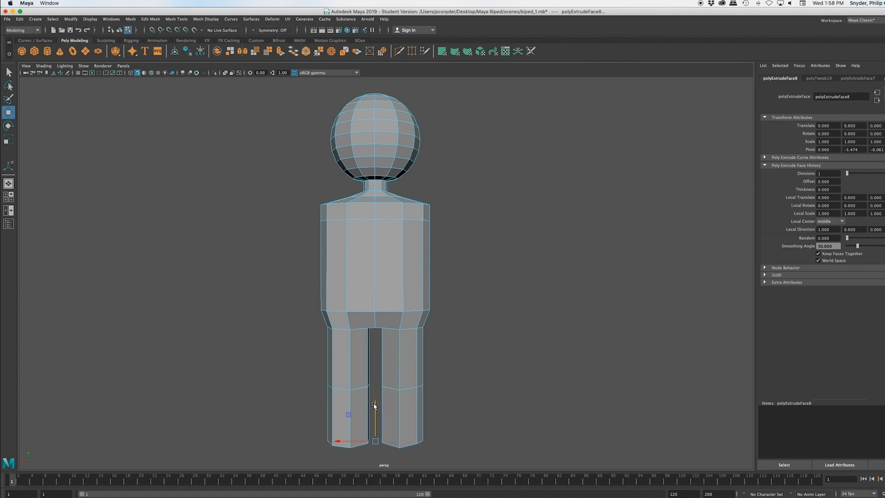
# Step: Extrude the lower ends of both legs down a short distance to add an ankle-height section for the feet
pyautogui.keyDown('alt'); pyautogui.moveTo(517, 376); pyautogui.dragTo(443, 384); pyautogui.keyUp('alt')
pyautogui.keyDown('alt'); pyautogui.moveTo(444, 383); pyautogui.dragTo(478, 262, button='middle'); pyautogui.keyUp('alt')
pyautogui.keyDown('alt'); pyautogui.moveTo(359, 362); pyautogui.dragTo(431, 354); pyautogui.keyUp('alt')
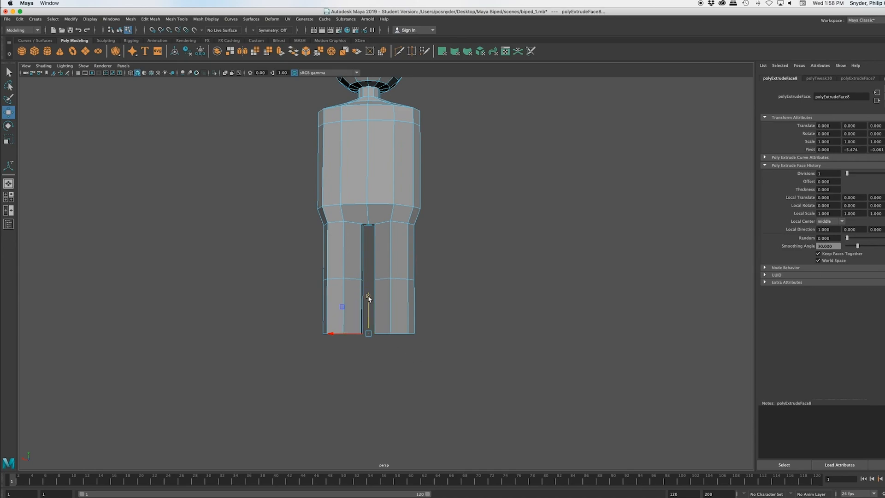
pyautogui.hotkey('ctrl', 'e')
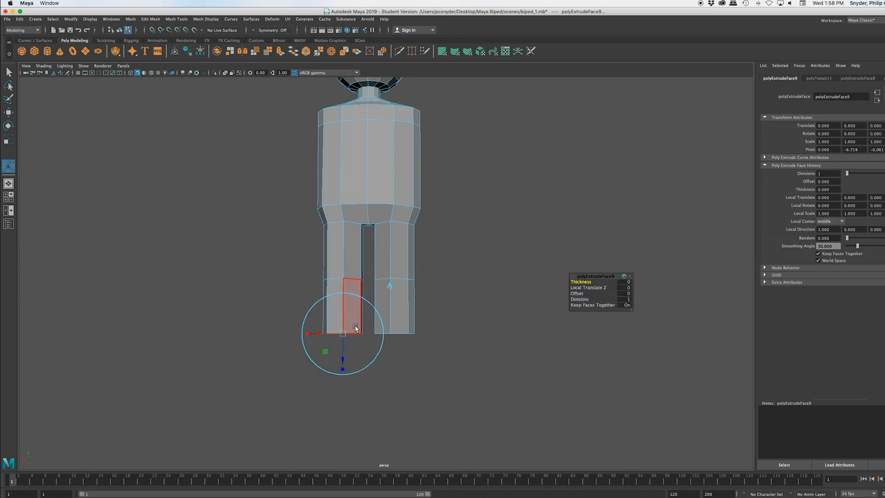
pyautogui.press('w')
pyautogui.moveTo(368, 297); pyautogui.dragTo(370, 312)
# Step: Extrude the two front faces of the lowest section on each leg and move them forward to form the feet
pyautogui.moveTo(427, 399)
pyautogui.keyDown('alt'); pyautogui.mouseDown()
pyautogui.moveTo(353, 399)
pyautogui.moveTo(450, 407)
pyautogui.moveTo(427, 391)
pyautogui.moveTo(416, 396)
pyautogui.moveTo(432, 401)
pyautogui.mouseUp(); pyautogui.keyUp('alt')
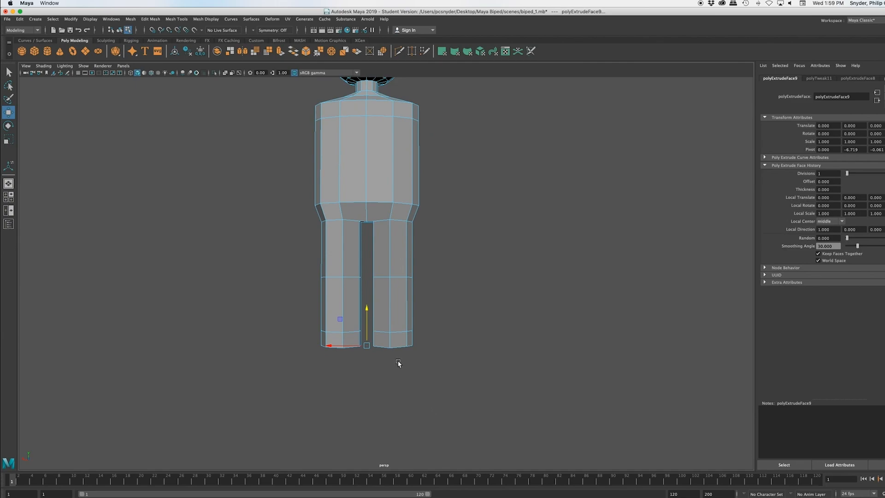
pyautogui.click(398, 341)
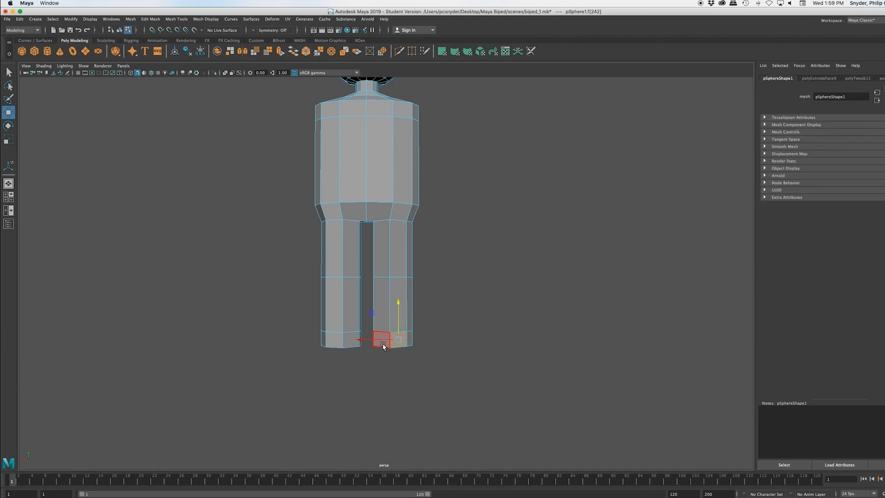
pyautogui.press('q')
pyautogui.keyDown('shift'); pyautogui.click(381, 342); pyautogui.keyUp('shift')
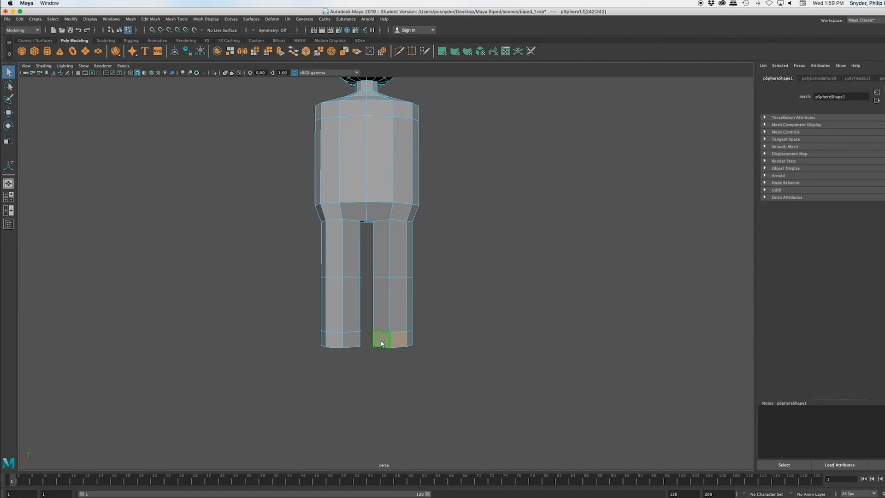
pyautogui.keyDown('shift'); pyautogui.click(352, 340); pyautogui.keyUp('shift')
pyautogui.keyDown('shift'); pyautogui.click(337, 341); pyautogui.keyUp('shift')
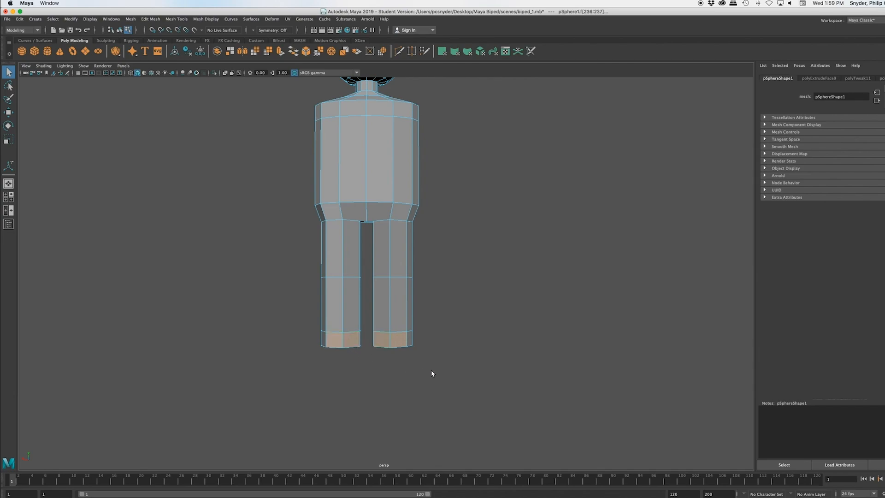
pyautogui.moveTo(432, 373)
pyautogui.keyDown('alt'); pyautogui.mouseDown()
pyautogui.moveTo(346, 369)
pyautogui.moveTo(450, 369)
pyautogui.moveTo(422, 387)
pyautogui.moveTo(409, 375)
pyautogui.moveTo(354, 374)
pyautogui.moveTo(419, 384)
pyautogui.mouseUp(); pyautogui.keyUp('alt')
pyautogui.hotkey('ctrl', 'e')
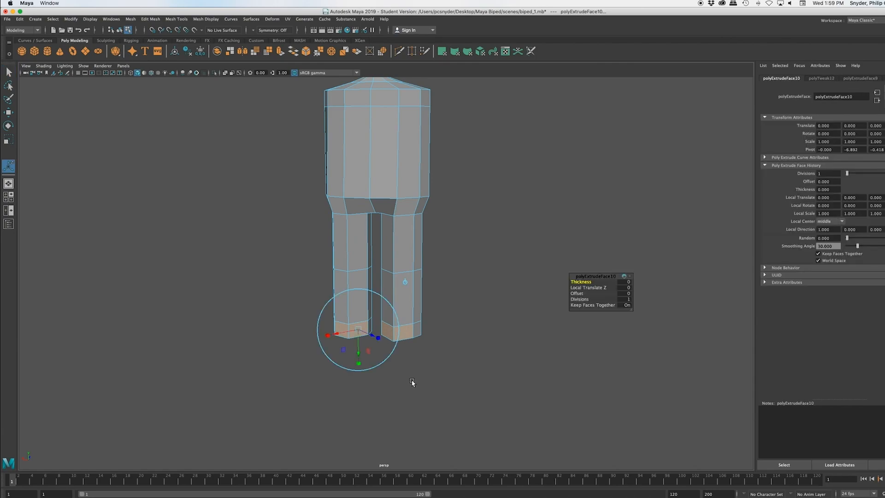
pyautogui.press('w')
pyautogui.keyDown('alt'); pyautogui.moveTo(424, 383); pyautogui.dragTo(355, 374); pyautogui.keyUp('alt')
pyautogui.moveTo(450, 338); pyautogui.dragTo(422, 340)
# Step: Move the inner front corner vertices of both feet forward so each toe's inner side nearly lines up with its centre point
pyautogui.keyDown('alt'); pyautogui.moveTo(401, 427); pyautogui.dragTo(484, 466); pyautogui.keyUp('alt')
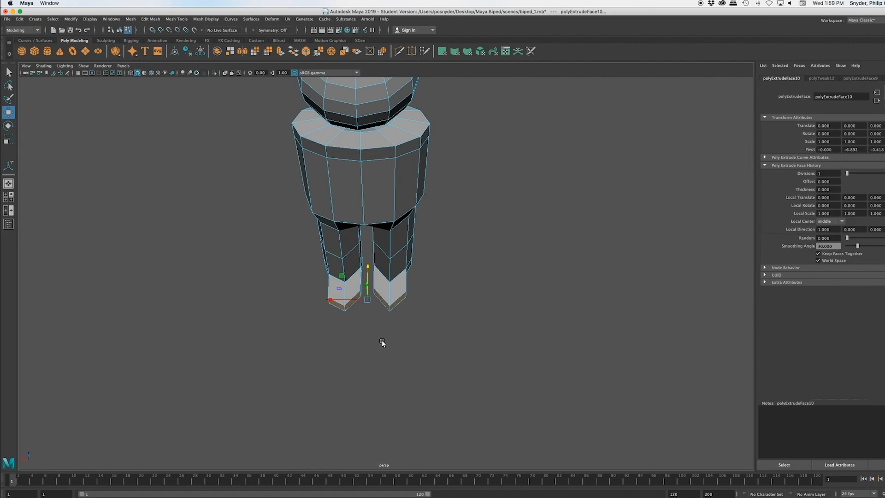
pyautogui.rightClick(396, 276)
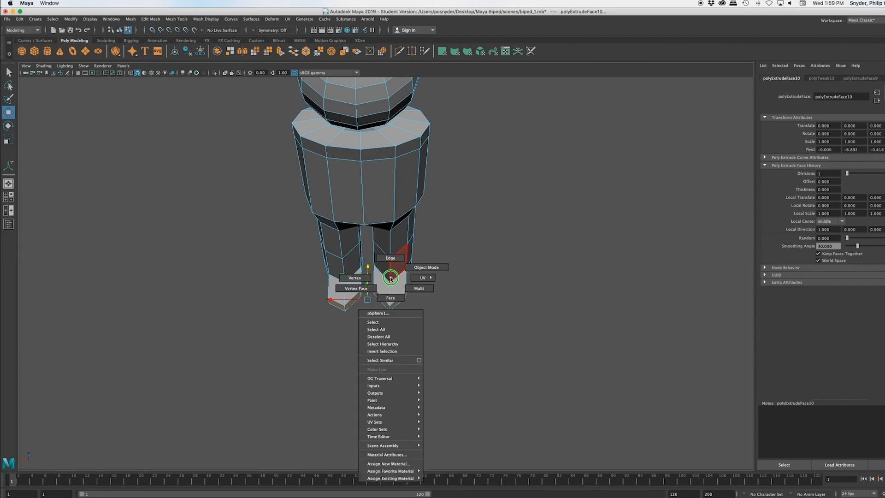
pyautogui.moveTo(398, 276); pyautogui.dragTo(361, 278, button='right')
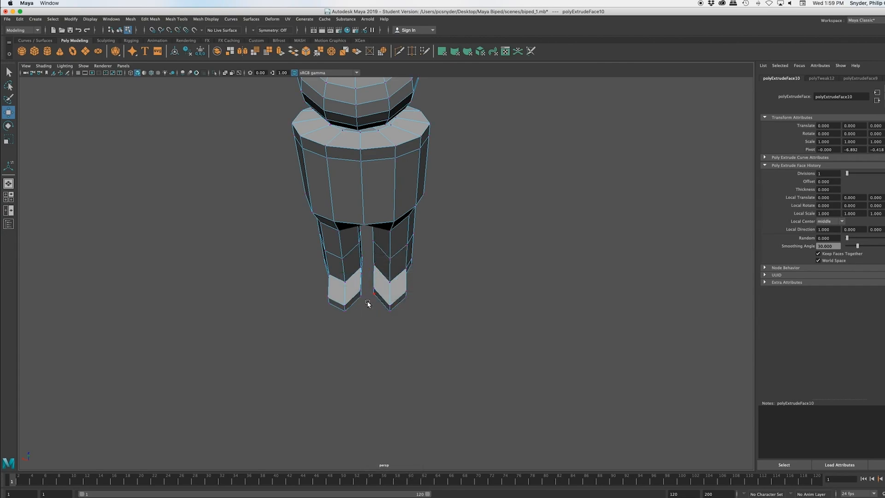
pyautogui.scroll(2, 348, 320)
pyautogui.scroll(4, 348, 321)
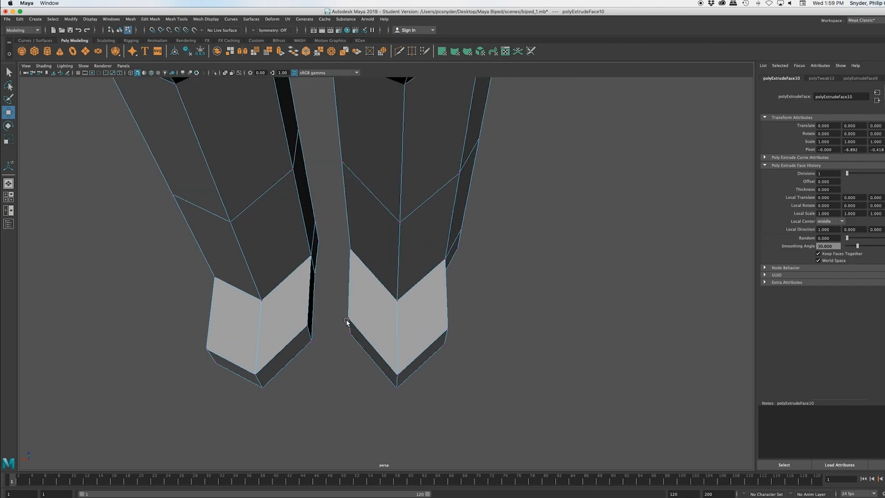
pyautogui.keyDown('alt'); pyautogui.moveTo(316, 338); pyautogui.dragTo(369, 289, button='middle'); pyautogui.keyUp('alt')
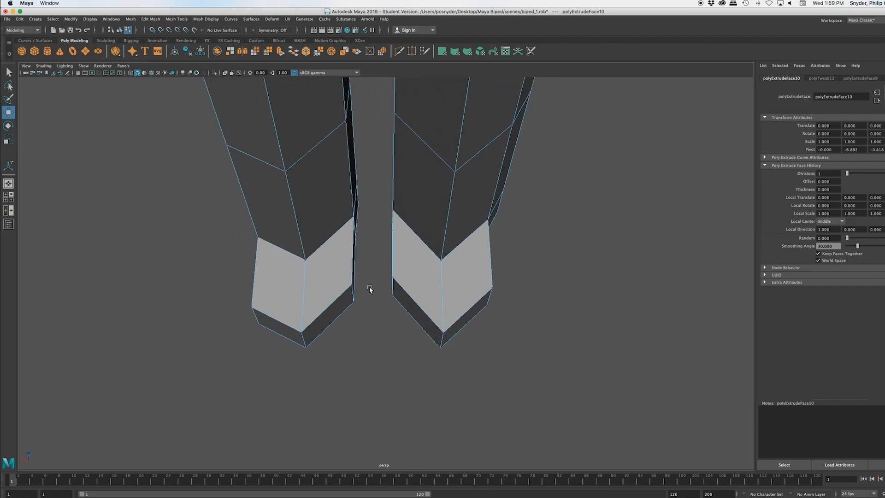
pyautogui.keyDown('alt'); pyautogui.moveTo(393, 330); pyautogui.dragTo(381, 332); pyautogui.keyUp('alt')
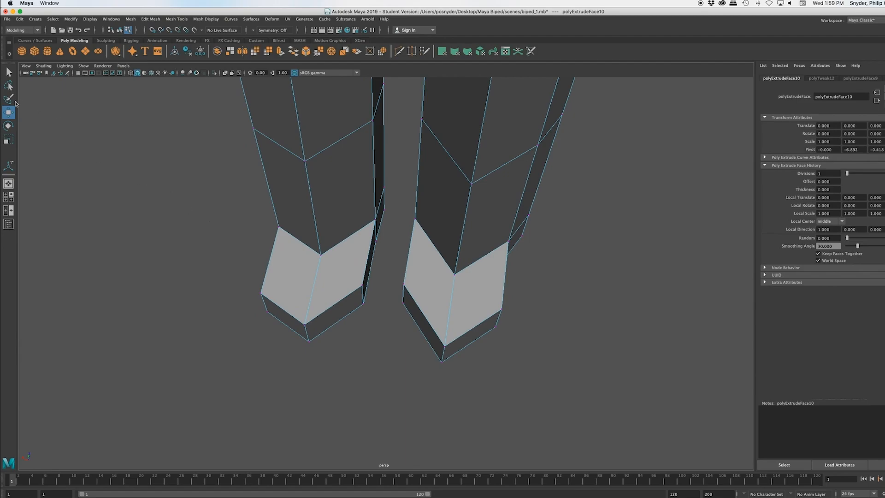
pyautogui.click(9, 98)
pyautogui.moveTo(359, 278); pyautogui.dragTo(362, 299)
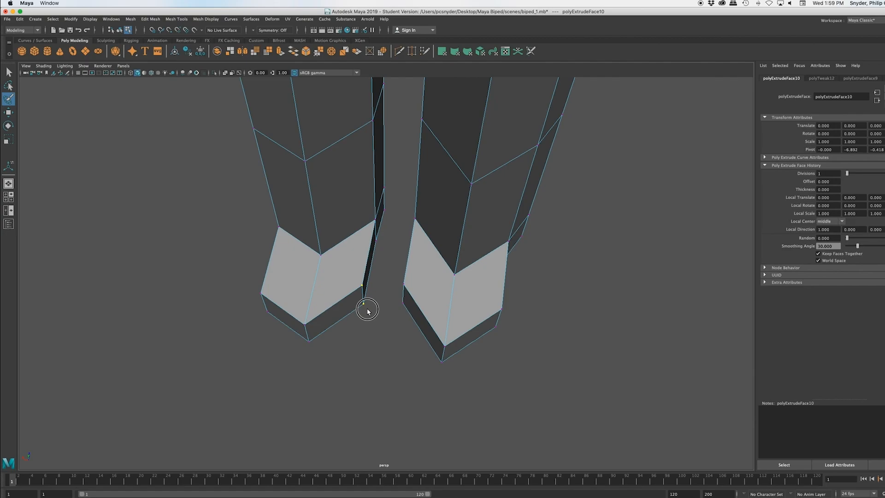
pyautogui.moveTo(418, 270); pyautogui.dragTo(403, 305)
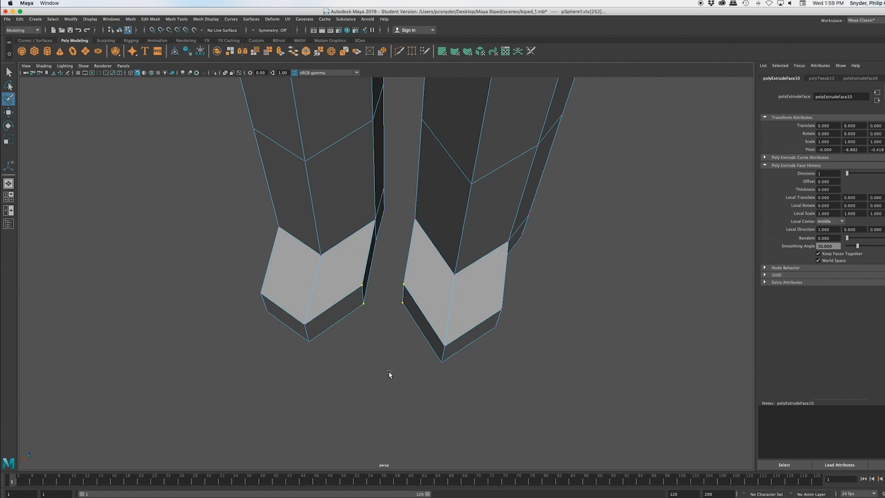
pyautogui.press('w')
pyautogui.moveTo(388, 263); pyautogui.dragTo(386, 301)
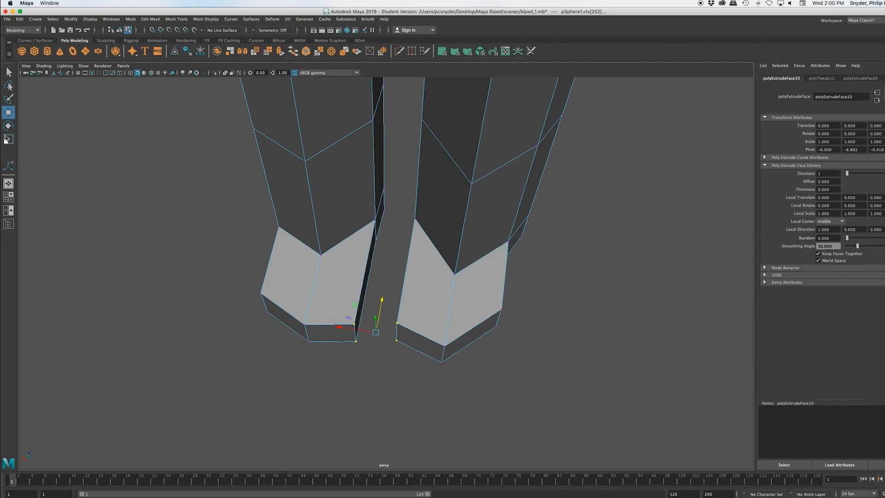
pyautogui.press('q')
pyautogui.click(137, 233)
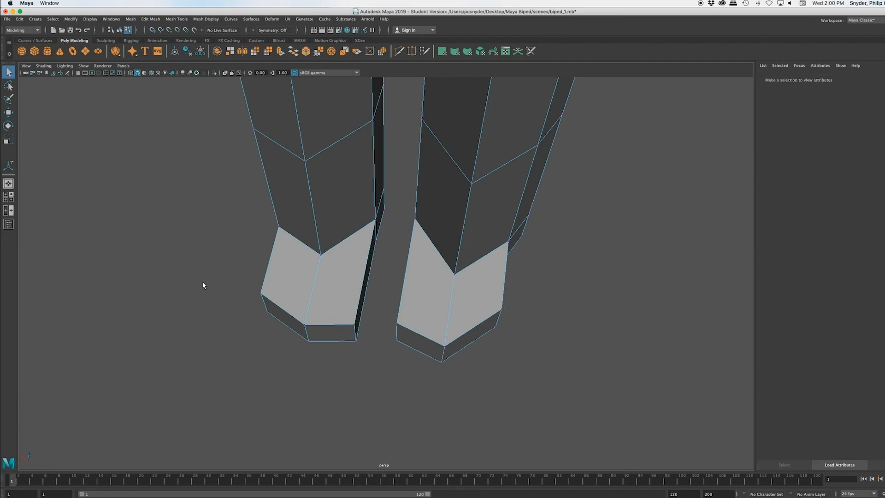
# Step: Move the outer front corner vertices of the character's left foot forward to match the inner side of the toe
pyautogui.keyDown('alt'); pyautogui.moveTo(199, 256); pyautogui.dragTo(370, 277); pyautogui.keyUp('alt')
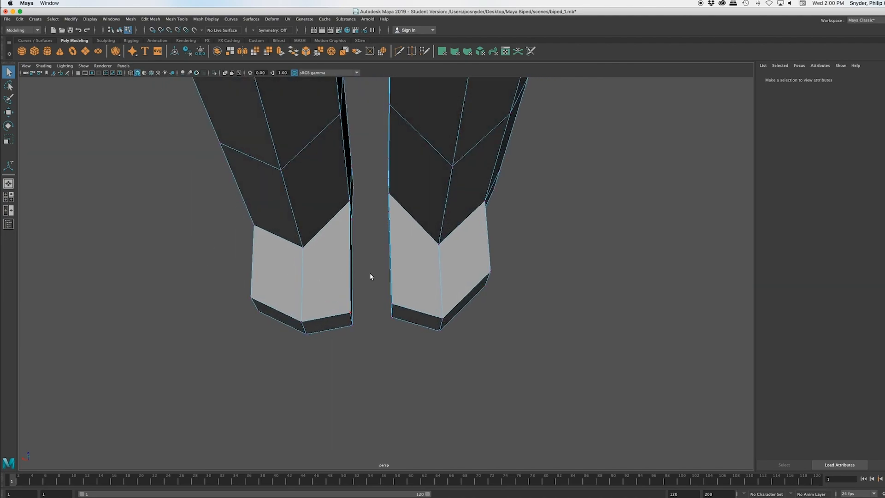
pyautogui.click(9, 101)
pyautogui.moveTo(487, 277); pyautogui.dragTo(486, 294)
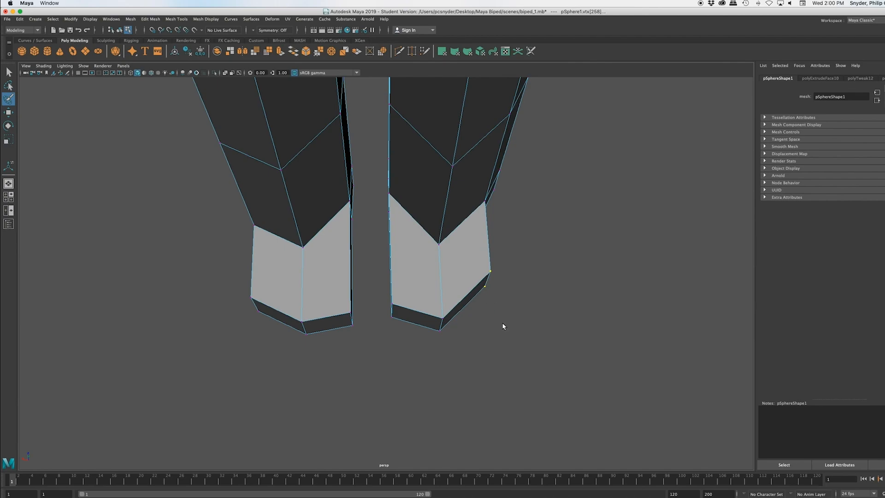
pyautogui.keyDown('alt'); pyautogui.moveTo(502, 328); pyautogui.dragTo(497, 332); pyautogui.keyUp('alt')
pyautogui.press('w')
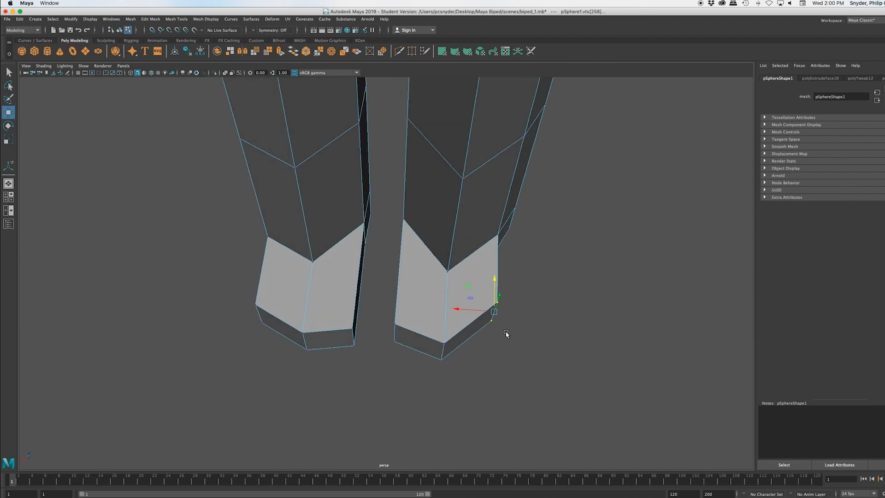
pyautogui.moveTo(493, 286); pyautogui.dragTo(492, 307)
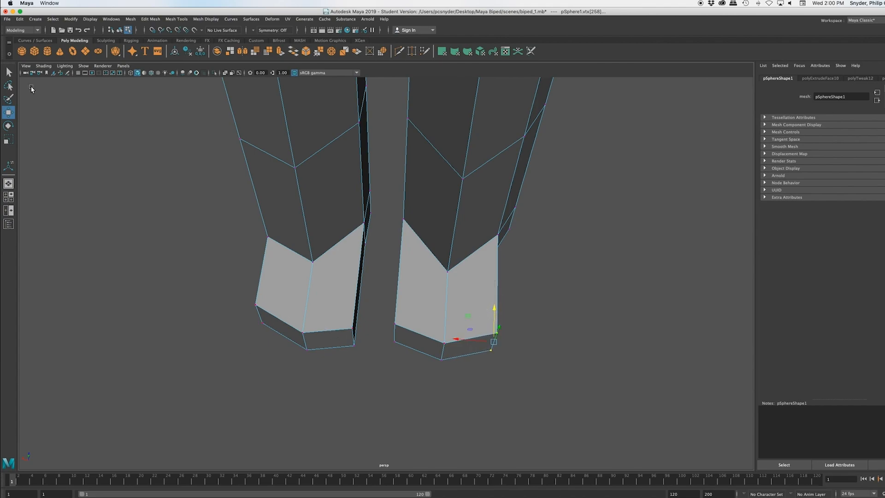
pyautogui.click(122, 179)
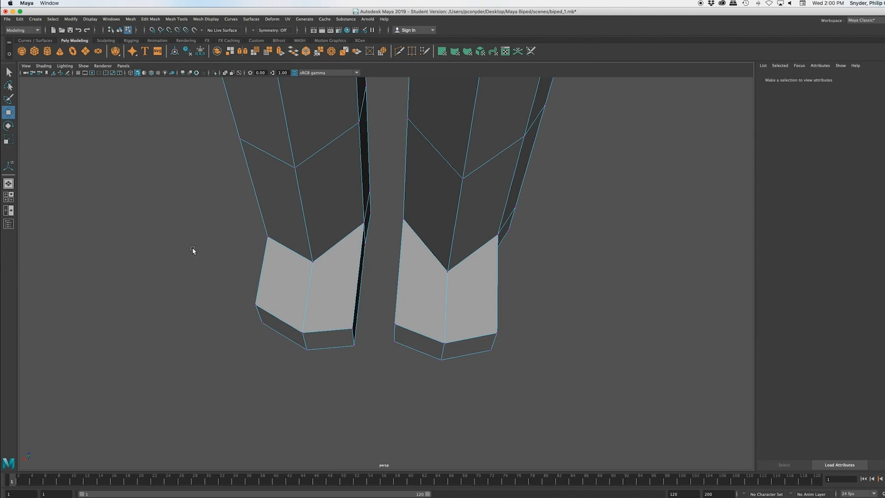
# Step: Move the outer front corner vertices of the character's right foot forward to mirror the other foot, and deselect them
pyautogui.moveTo(244, 298); pyautogui.dragTo(275, 348)
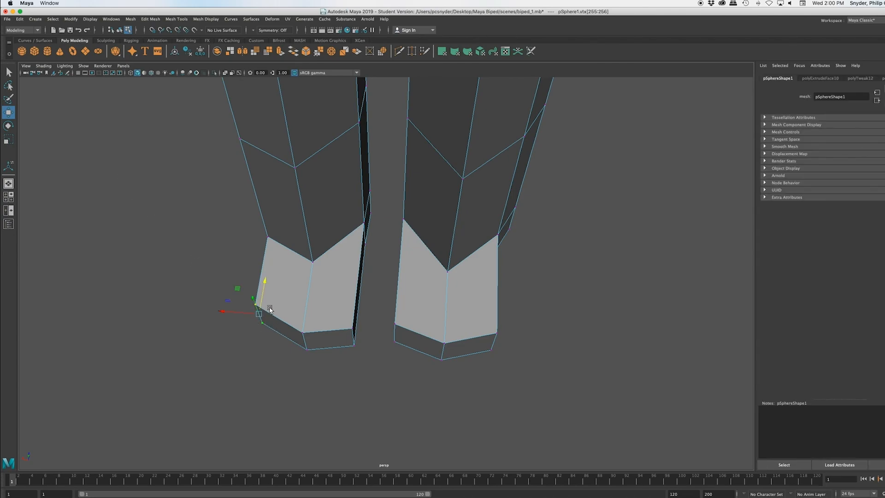
pyautogui.moveTo(267, 280); pyautogui.dragTo(265, 284)
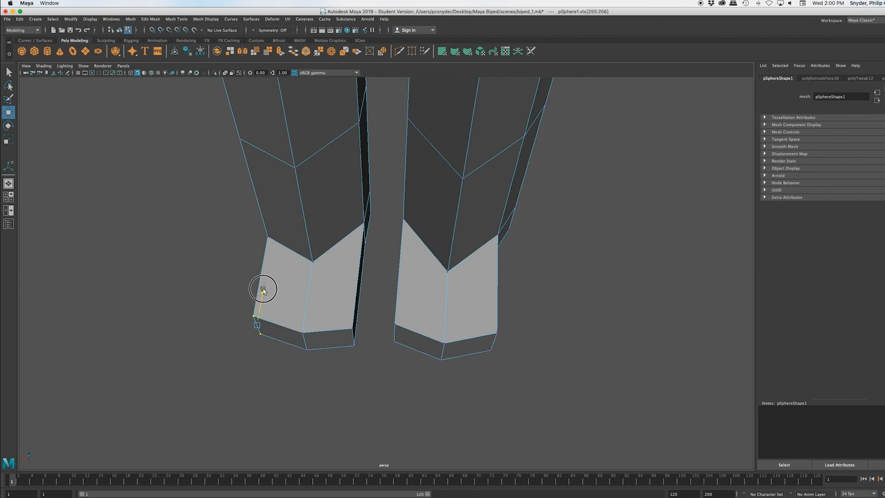
pyautogui.moveTo(494, 425)
pyautogui.keyDown('alt'); pyautogui.mouseDown()
pyautogui.moveTo(499, 419)
pyautogui.moveTo(499, 439)
pyautogui.moveTo(490, 440)
pyautogui.moveTo(488, 412)
pyautogui.moveTo(470, 417)
pyautogui.moveTo(451, 382)
pyautogui.moveTo(441, 381)
pyautogui.mouseUp(); pyautogui.keyUp('alt')
pyautogui.scroll(-5, 452, 382)
pyautogui.click(530, 380)
pyautogui.scroll(-5, 495, 267)
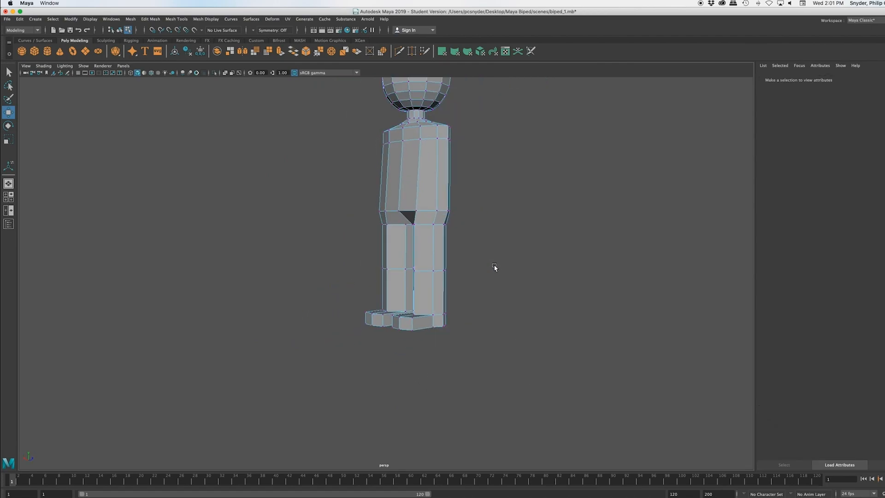
pyautogui.keyDown('alt'); pyautogui.moveTo(465, 267); pyautogui.dragTo(414, 271); pyautogui.keyUp('alt')
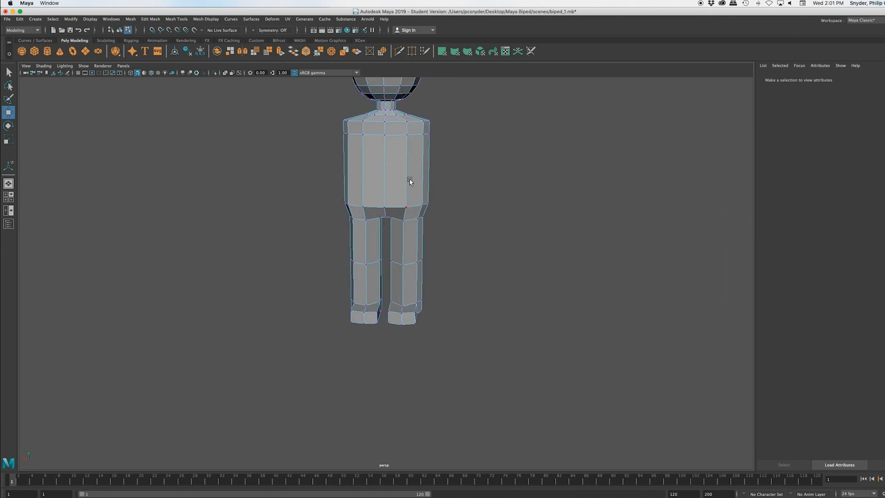
pyautogui.scroll(-3, 410, 181)
# Step: Scale the vertices in front of and behind both shoulder tips outward along X in the top view, until level with the tips, to flatten the shoulder ends
pyautogui.keyDown('alt'); pyautogui.moveTo(410, 318); pyautogui.dragTo(330, 344); pyautogui.keyUp('alt')
pyautogui.scroll(5, 408, 337)
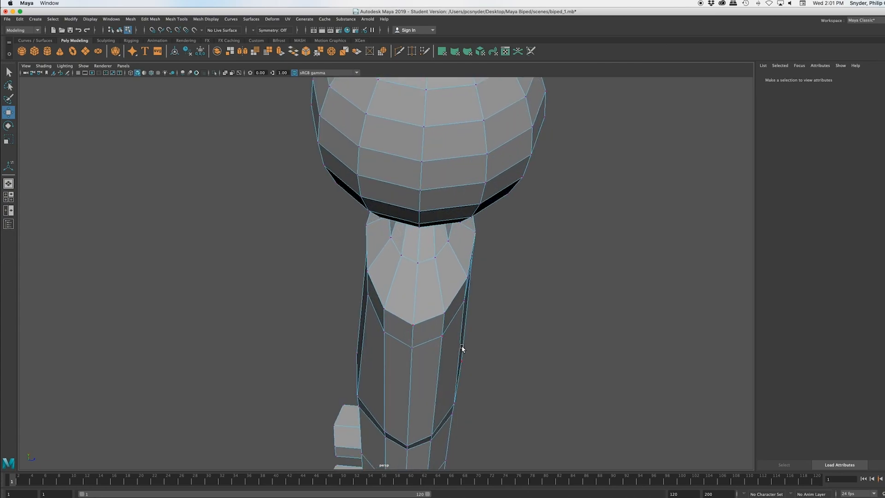
pyautogui.keyDown('alt'); pyautogui.moveTo(462, 349); pyautogui.dragTo(485, 274, button='middle'); pyautogui.keyUp('alt')
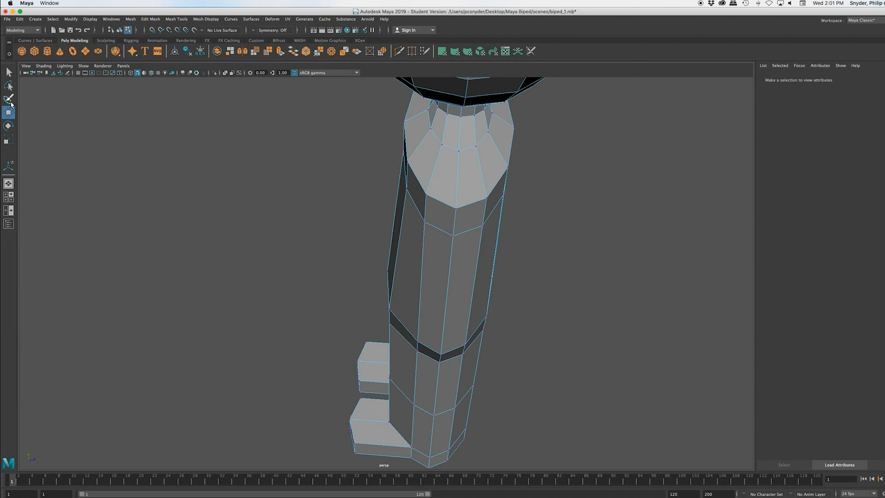
pyautogui.click(9, 101)
pyautogui.moveTo(428, 201); pyautogui.dragTo(424, 227)
pyautogui.moveTo(485, 196); pyautogui.dragTo(473, 240)
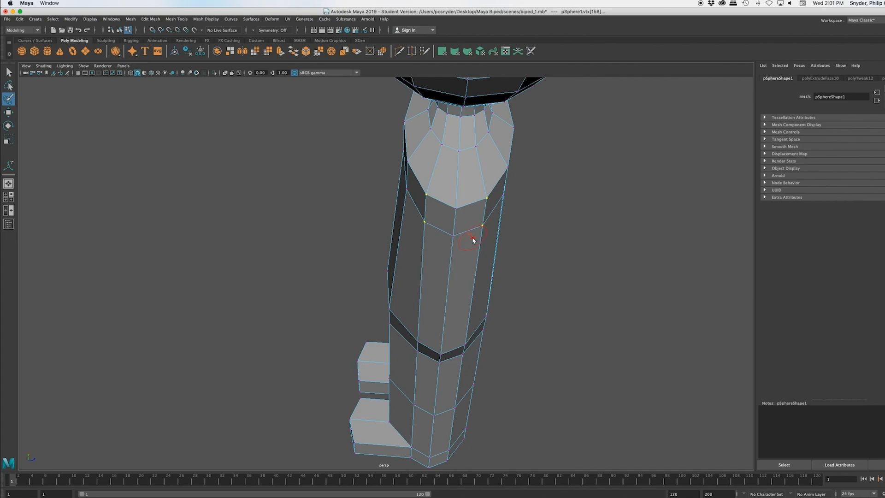
pyautogui.keyDown('alt'); pyautogui.moveTo(475, 308); pyautogui.dragTo(638, 285); pyautogui.keyUp('alt')
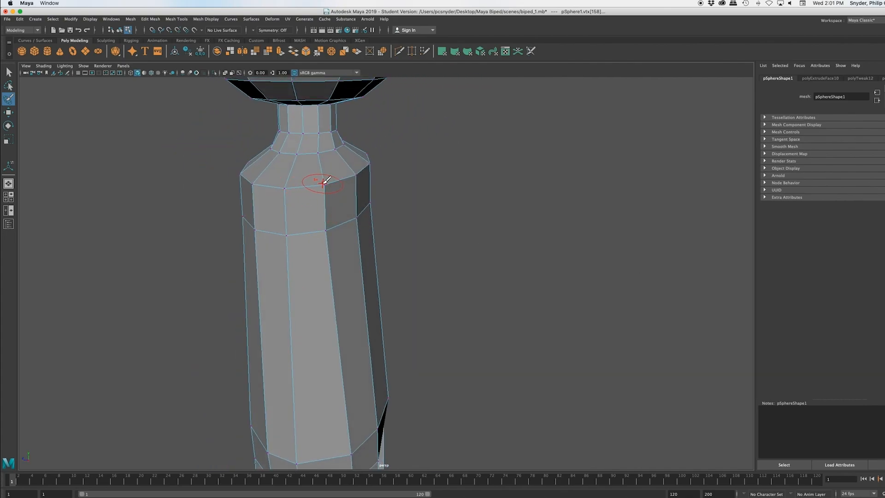
pyautogui.moveTo(272, 211)
pyautogui.mouseDown()
pyautogui.moveTo(257, 182)
pyautogui.moveTo(257, 224)
pyautogui.mouseUp()
pyautogui.keyDown('alt'); pyautogui.moveTo(362, 251); pyautogui.dragTo(284, 269); pyautogui.keyUp('alt')
pyautogui.press('space')
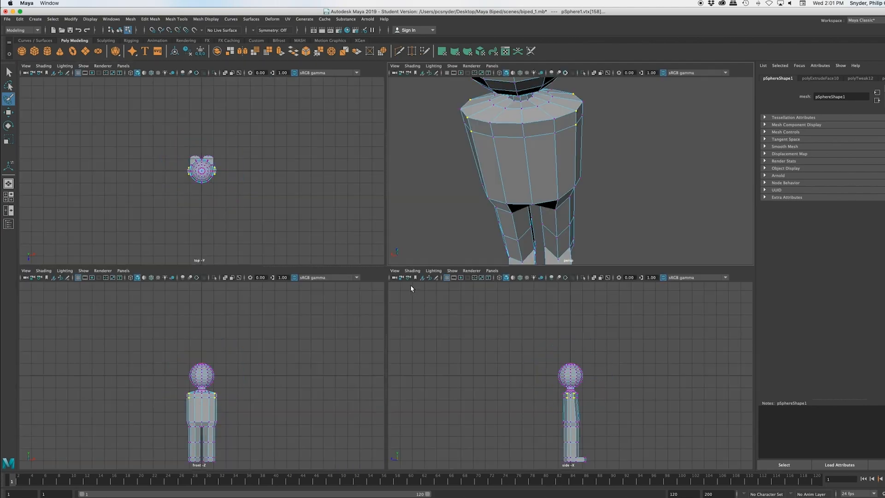
pyautogui.press('space')
pyautogui.keyDown('alt'); pyautogui.moveTo(275, 241); pyautogui.dragTo(275, 258, button='right'); pyautogui.keyUp('alt')
pyautogui.scroll(6, 275, 258)
pyautogui.scroll(2, 275, 251)
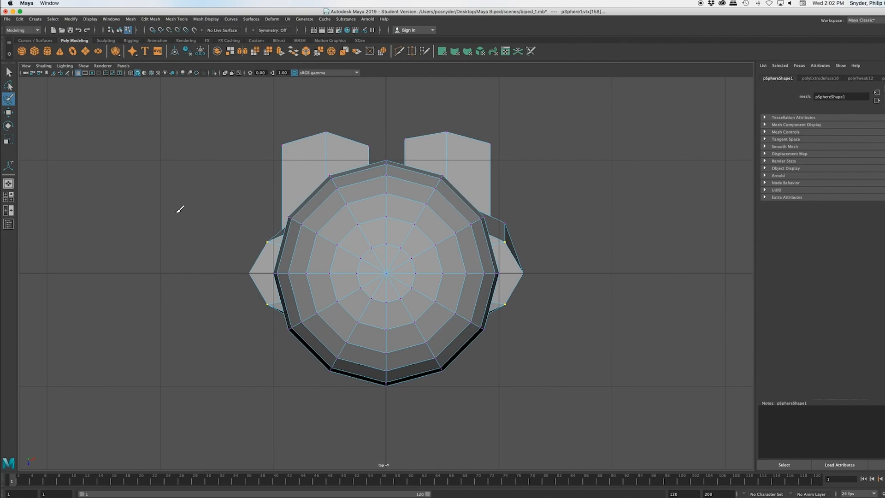
pyautogui.press('r')
pyautogui.moveTo(424, 272); pyautogui.dragTo(427, 272)
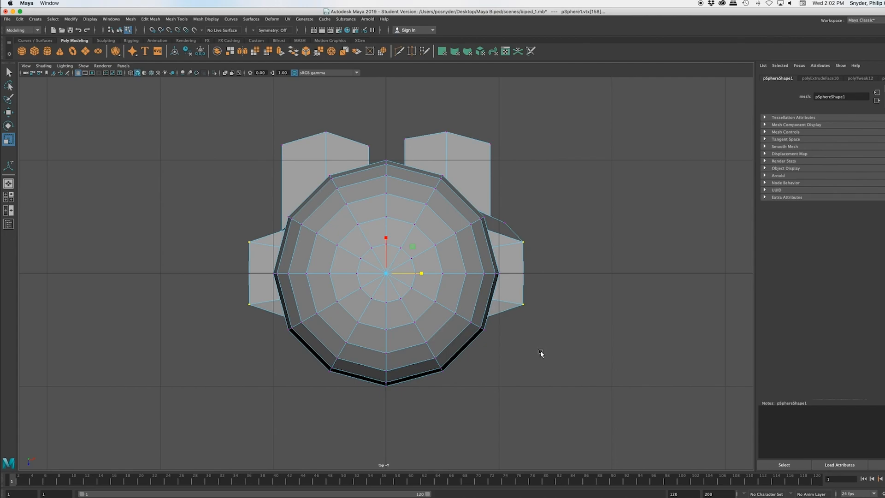
pyautogui.press('space')
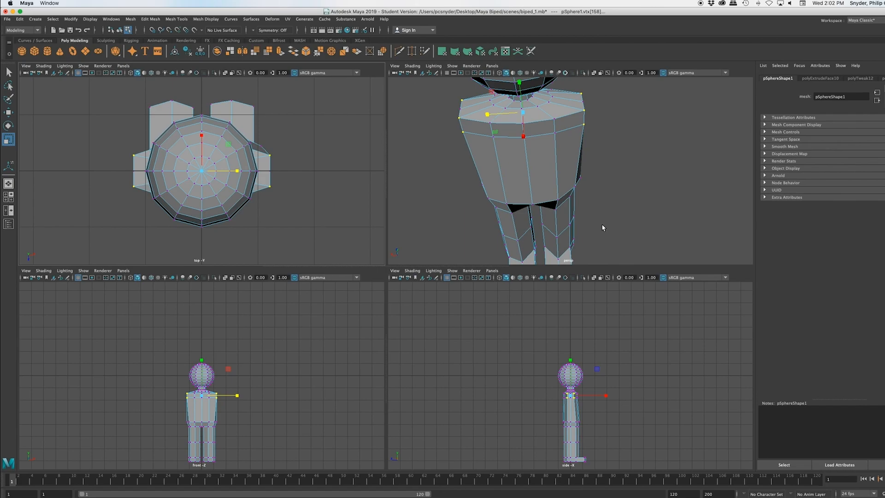
pyautogui.press('space')
# Step: Select the two flat end faces at both shoulders in the upper torso band and display the model in wireframe
pyautogui.keyDown('alt'); pyautogui.moveTo(431, 352); pyautogui.dragTo(410, 322); pyautogui.keyUp('alt')
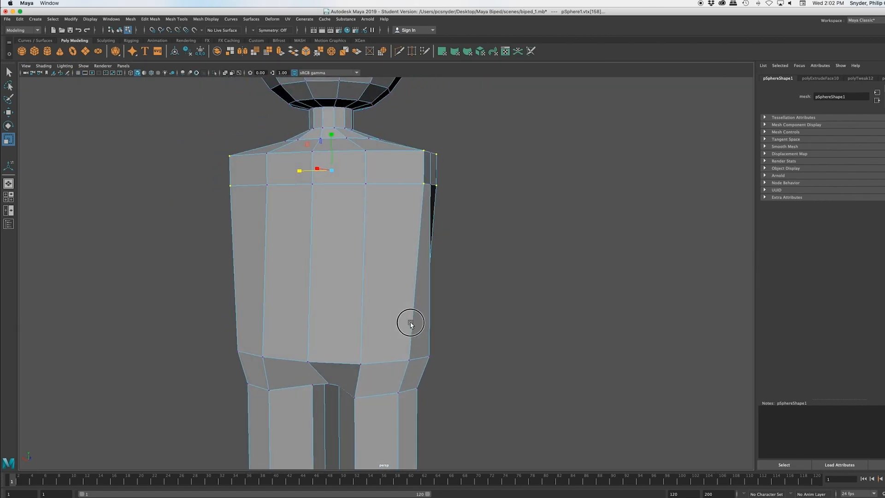
pyautogui.rightClick(365, 213)
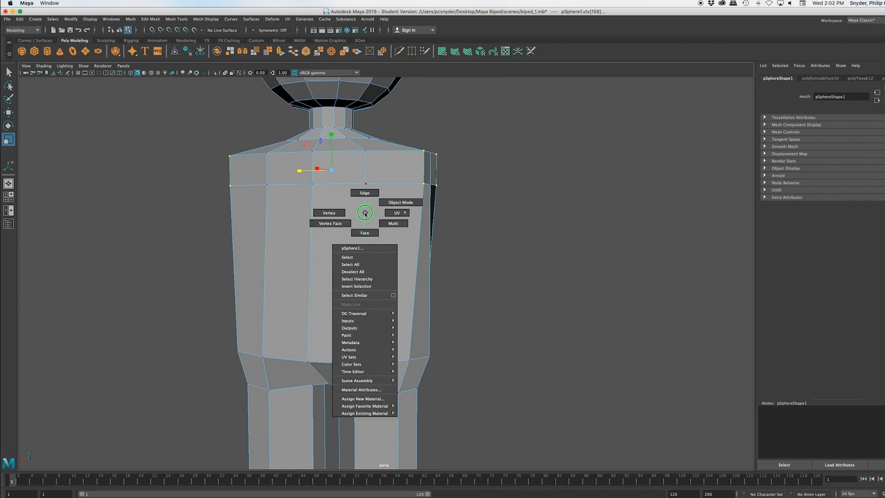
pyautogui.moveTo(365, 213); pyautogui.dragTo(371, 239, button='right')
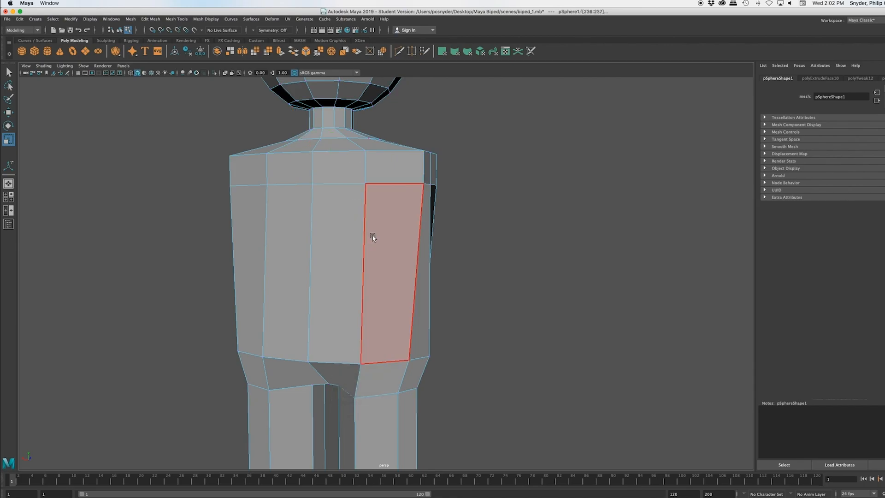
pyautogui.keyDown('alt'); pyautogui.moveTo(530, 292); pyautogui.dragTo(485, 283); pyautogui.keyUp('alt')
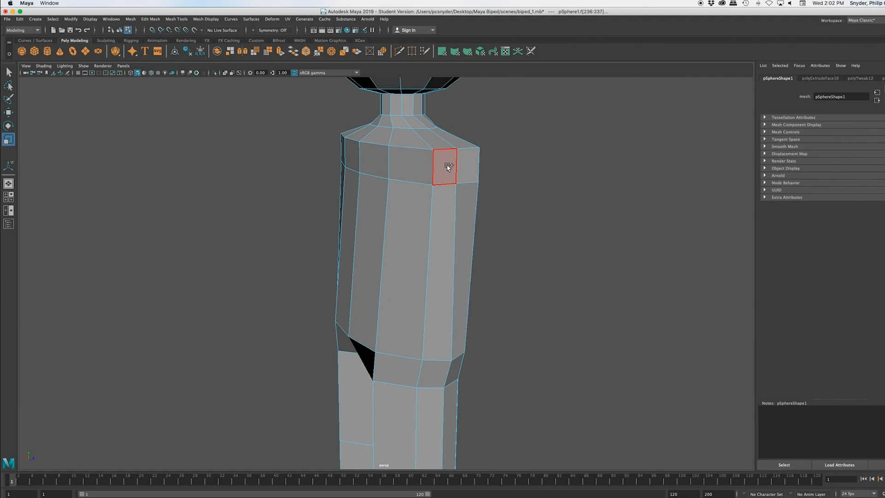
pyautogui.click(448, 167)
pyautogui.keyDown('shift'); pyautogui.click(468, 164); pyautogui.keyUp('shift')
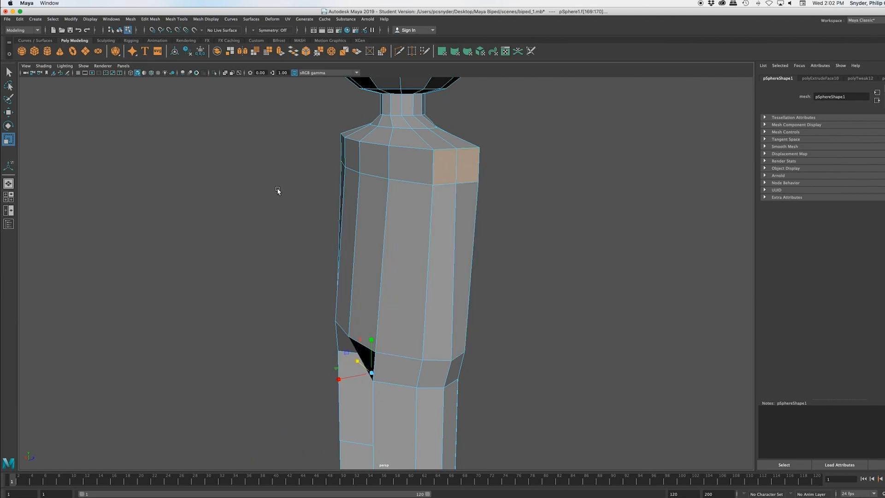
pyautogui.keyDown('alt'); pyautogui.moveTo(242, 178); pyautogui.dragTo(331, 178); pyautogui.keyUp('alt')
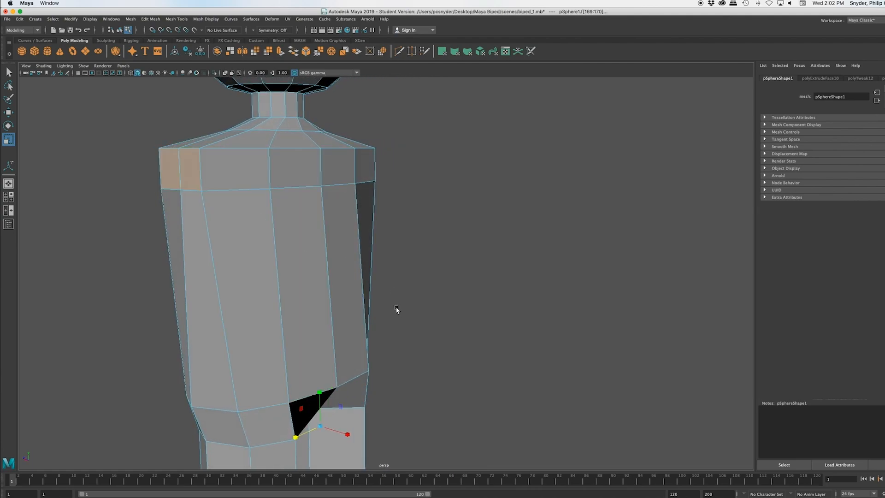
pyautogui.press('q')
pyautogui.scroll(-5, 405, 295)
pyautogui.keyDown('alt'); pyautogui.moveTo(470, 294); pyautogui.dragTo(414, 300); pyautogui.keyUp('alt')
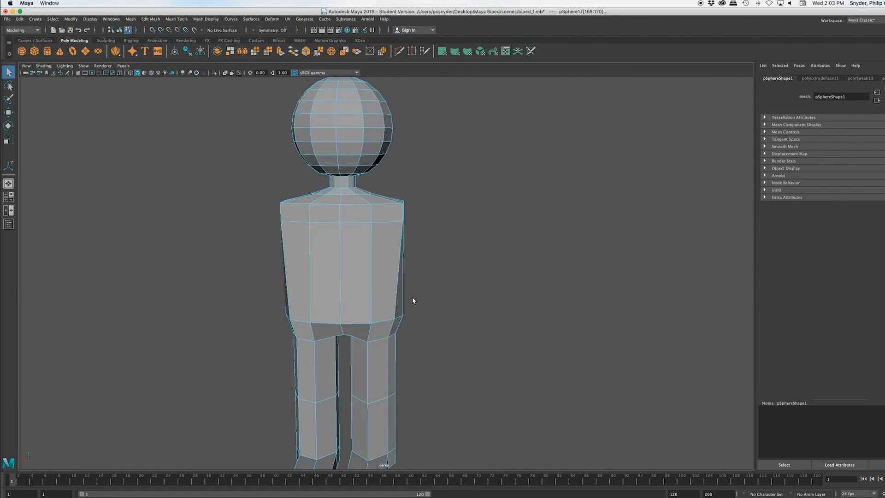
pyautogui.press('4')
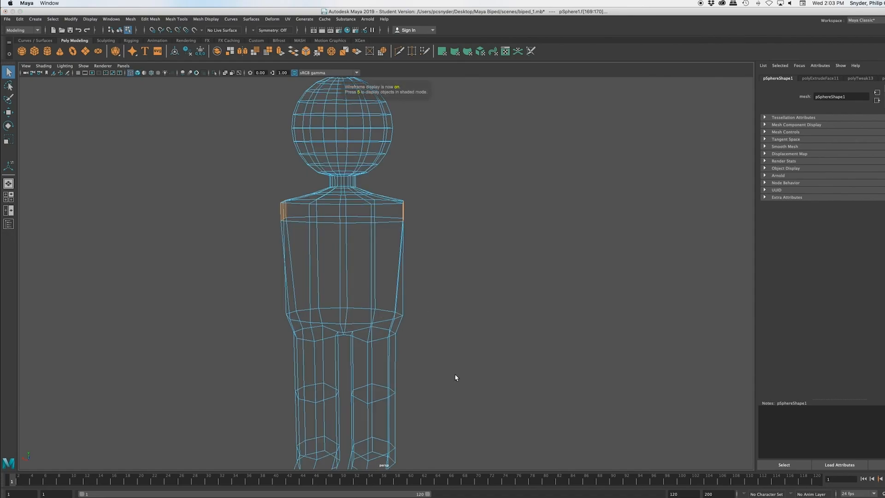
# Step: Extrude the two shoulder end faces and scale them outward along the arm axis to form the upper arms
pyautogui.moveTo(429, 356)
pyautogui.keyDown('alt'); pyautogui.mouseDown()
pyautogui.moveTo(401, 346)
pyautogui.moveTo(441, 381)
pyautogui.moveTo(409, 371)
pyautogui.moveTo(396, 354)
pyautogui.moveTo(448, 357)
pyautogui.moveTo(430, 359)
pyautogui.mouseUp(); pyautogui.keyUp('alt')
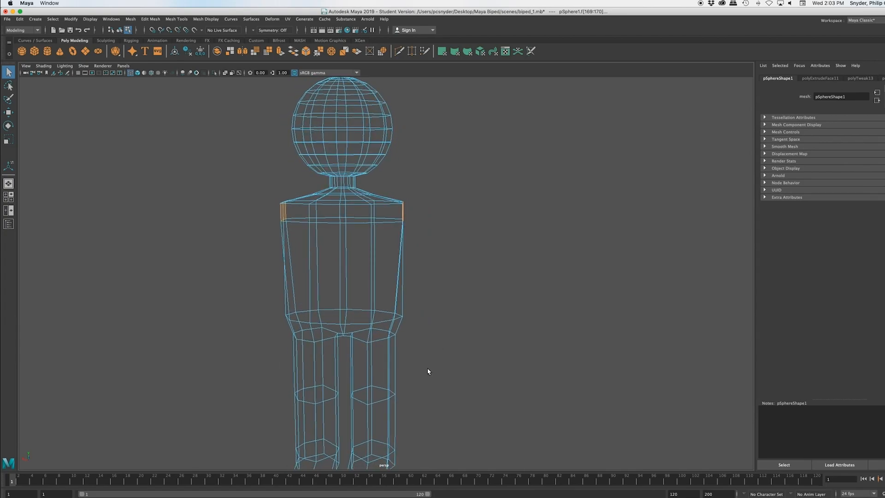
pyautogui.click(150, 18)
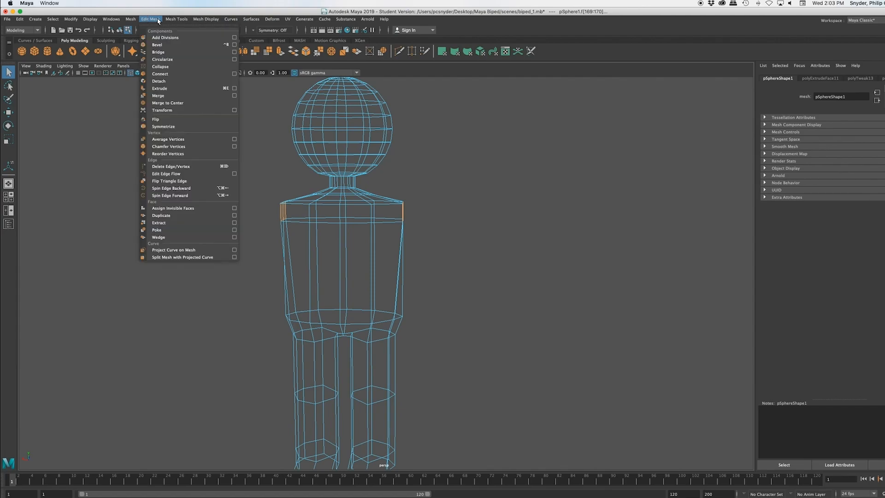
pyautogui.click(166, 89)
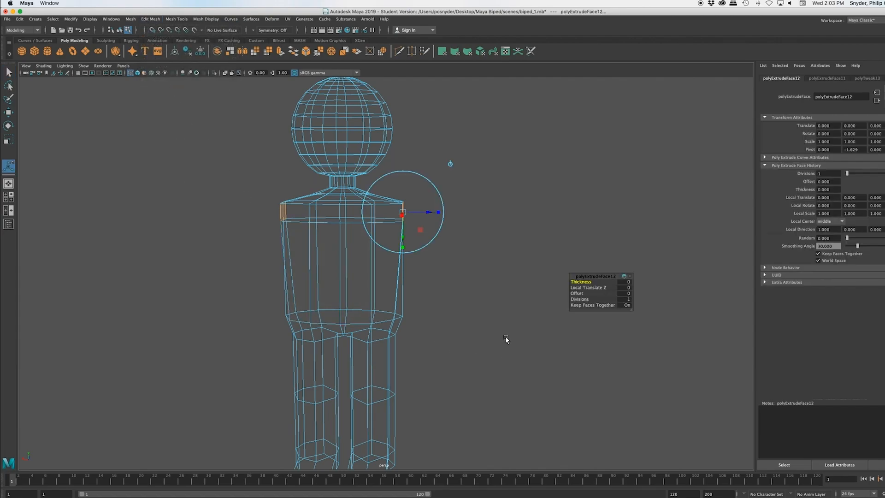
pyautogui.press('r')
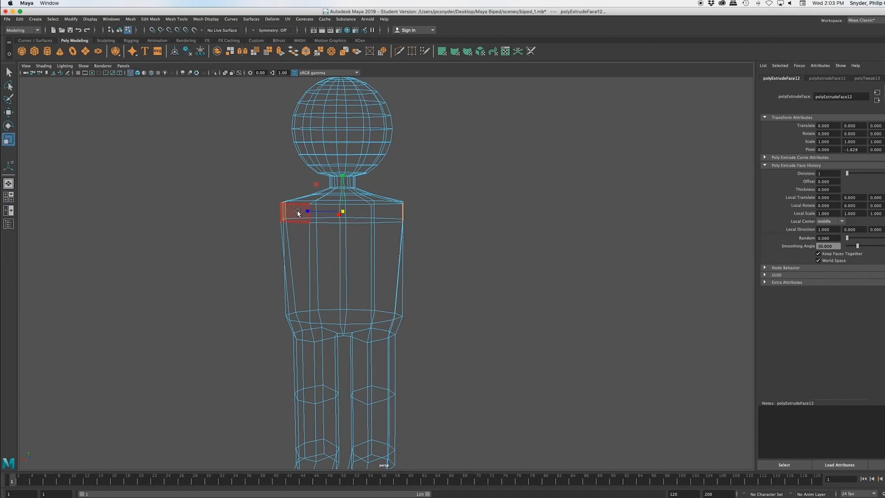
pyautogui.moveTo(308, 212); pyautogui.dragTo(274, 218)
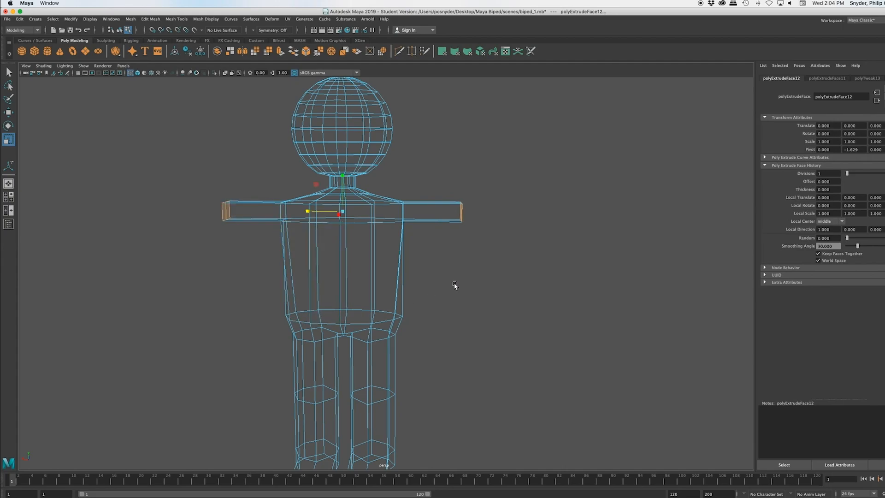
# Step: Extrude the arm end faces outward again for the forearms and scale them down vertically to taper the wrists
pyautogui.hotkey('ctrl', 'e')
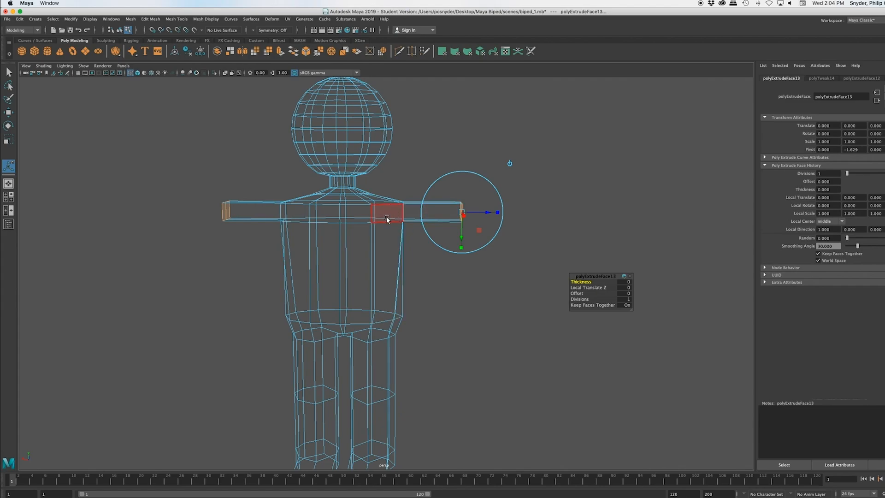
pyautogui.press('r')
pyautogui.moveTo(307, 211); pyautogui.dragTo(288, 210)
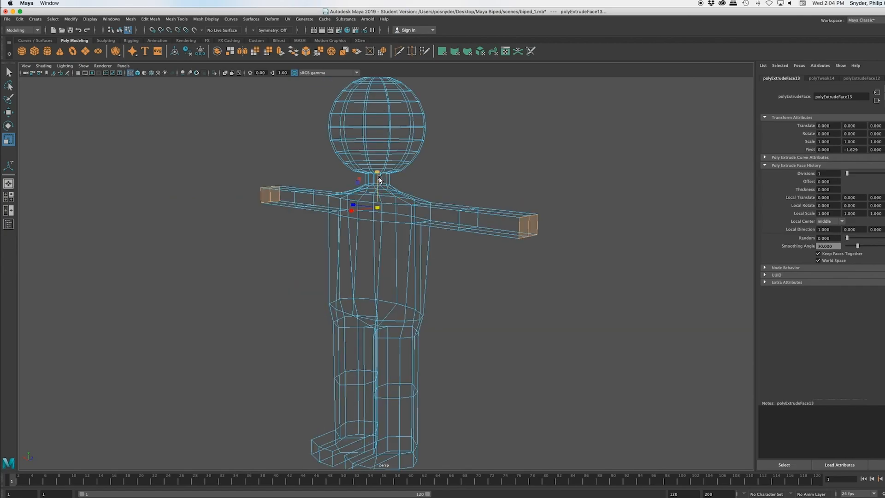
pyautogui.moveTo(377, 172); pyautogui.dragTo(377, 189)
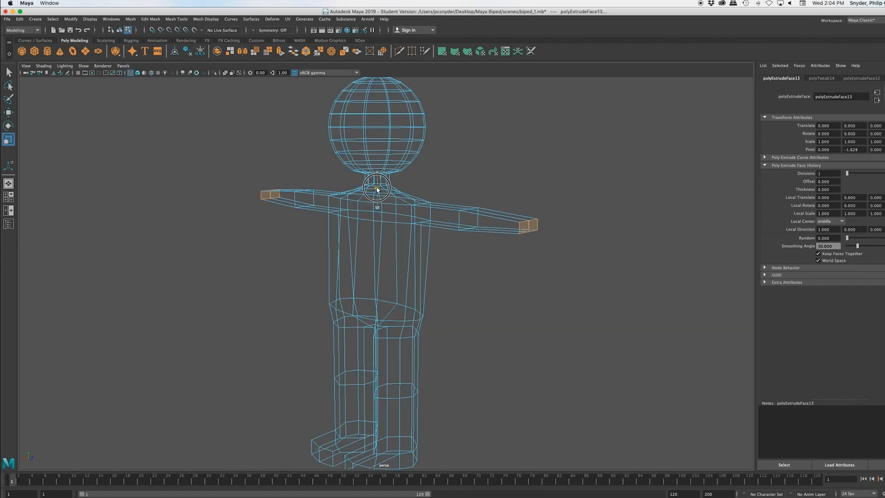
pyautogui.moveTo(378, 189); pyautogui.dragTo(377, 189)
# Step: Extrude the wrist end faces and scale them slightly outward to form a short hand section on both arms
pyautogui.keyDown('alt'); pyautogui.moveTo(368, 279); pyautogui.dragTo(419, 281); pyautogui.keyUp('alt')
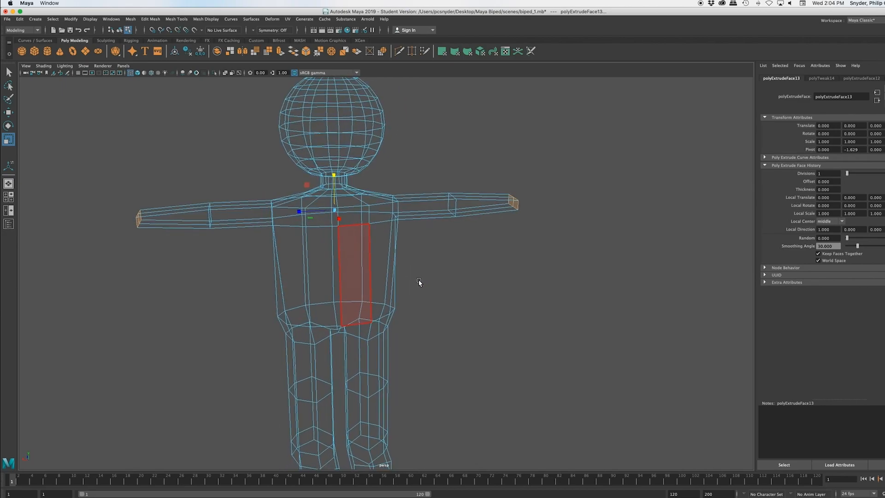
pyautogui.keyDown('alt'); pyautogui.moveTo(481, 275); pyautogui.dragTo(498, 322); pyautogui.keyUp('alt')
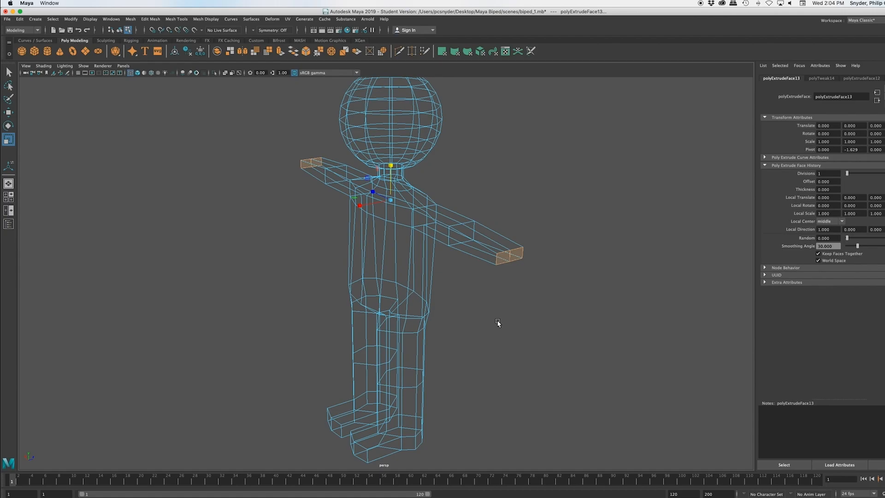
pyautogui.hotkey('ctrl', 'e')
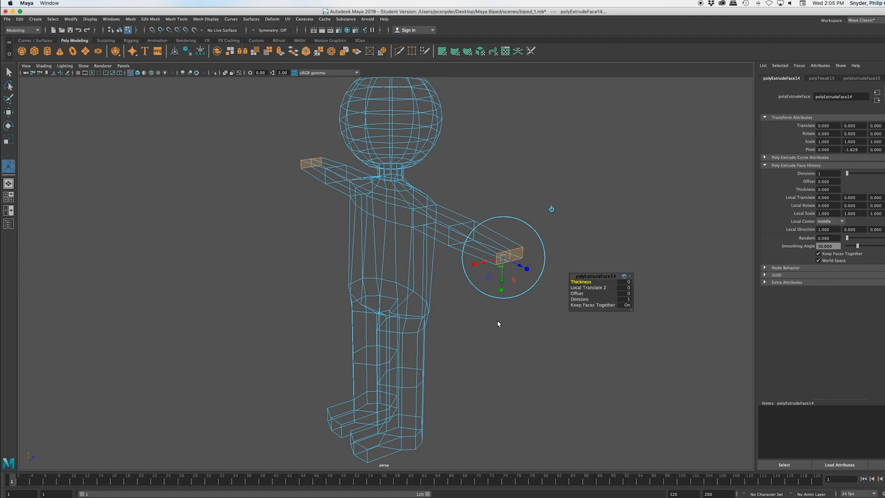
pyautogui.press('r')
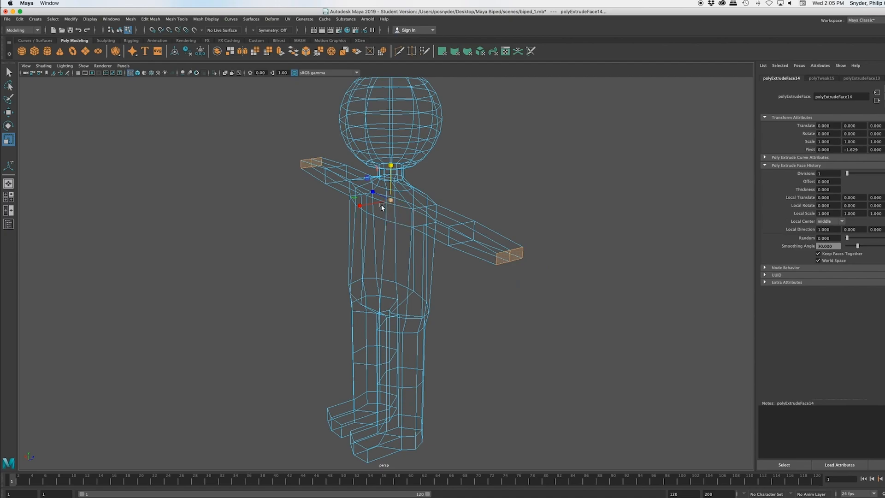
pyautogui.click(372, 192)
pyautogui.moveTo(372, 191); pyautogui.dragTo(371, 191)
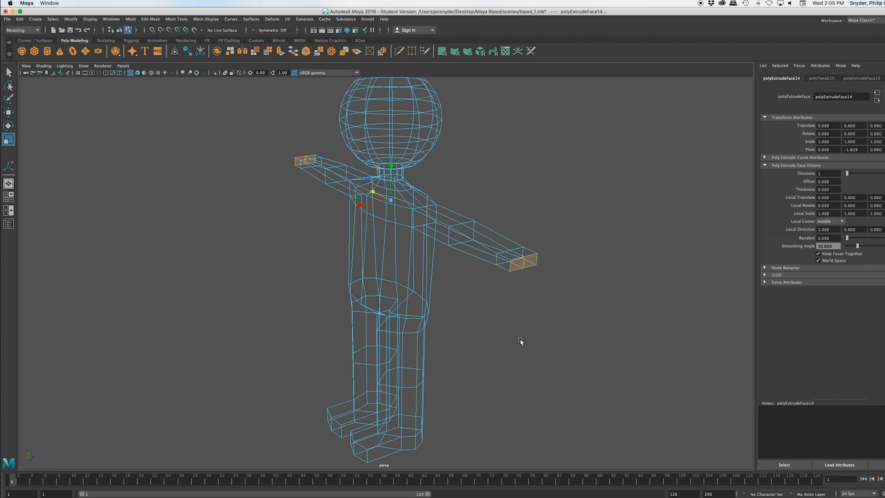
# Step: Deselect the hand end faces and display the model shaded
pyautogui.moveTo(524, 342)
pyautogui.keyDown('alt'); pyautogui.mouseDown()
pyautogui.moveTo(506, 332)
pyautogui.moveTo(496, 340)
pyautogui.moveTo(504, 327)
pyautogui.moveTo(507, 343)
pyautogui.mouseUp(); pyautogui.keyUp('alt')
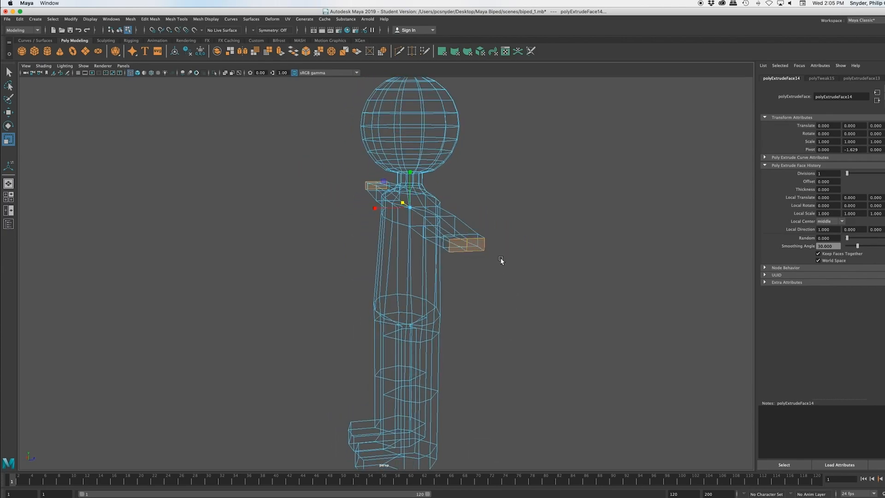
pyautogui.scroll(6, 504, 268)
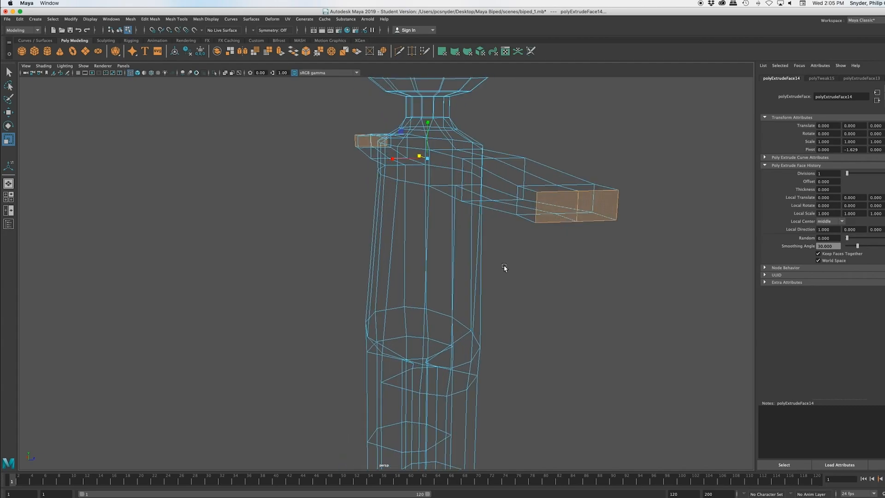
pyautogui.click(576, 258)
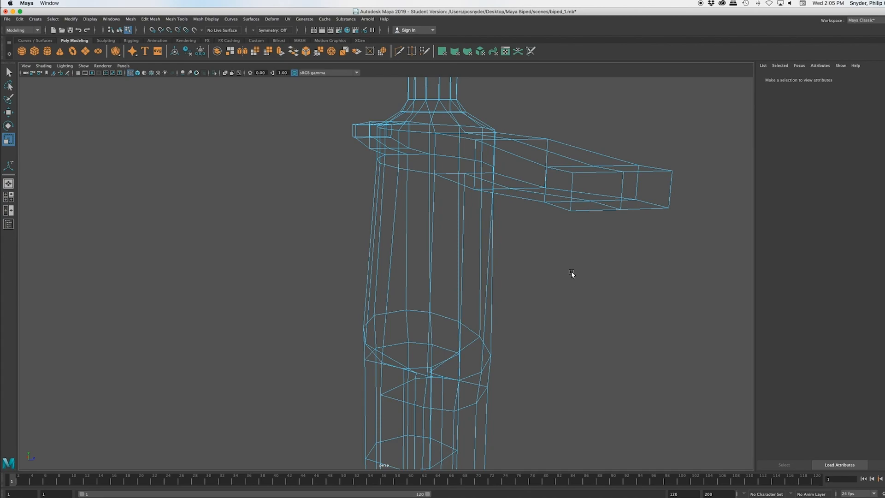
pyautogui.press('5')
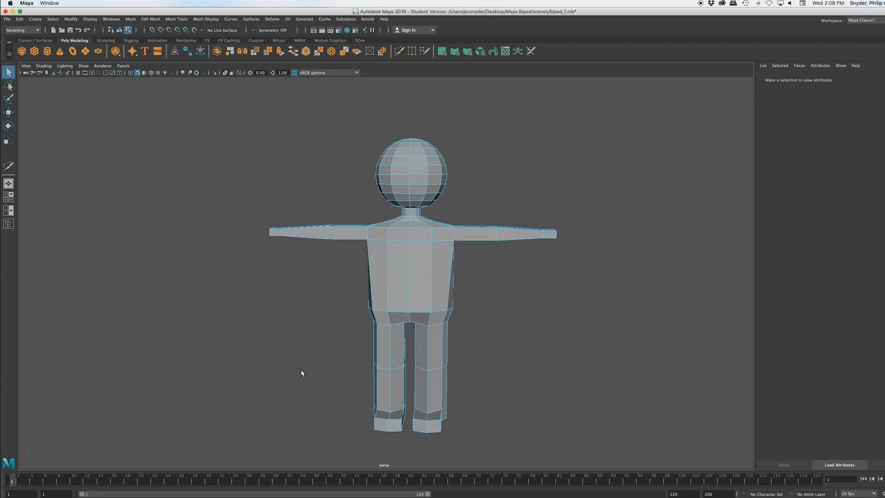
# Step: Switch the mesh to object mode and activate the Multi-Cut tool, with the end of the character's left arm in close view
pyautogui.moveTo(302, 372)
pyautogui.keyDown('alt'); pyautogui.mouseDown()
pyautogui.moveTo(284, 345)
pyautogui.moveTo(294, 352)
pyautogui.moveTo(255, 322)
pyautogui.moveTo(234, 335)
pyautogui.mouseUp(); pyautogui.keyUp('alt')
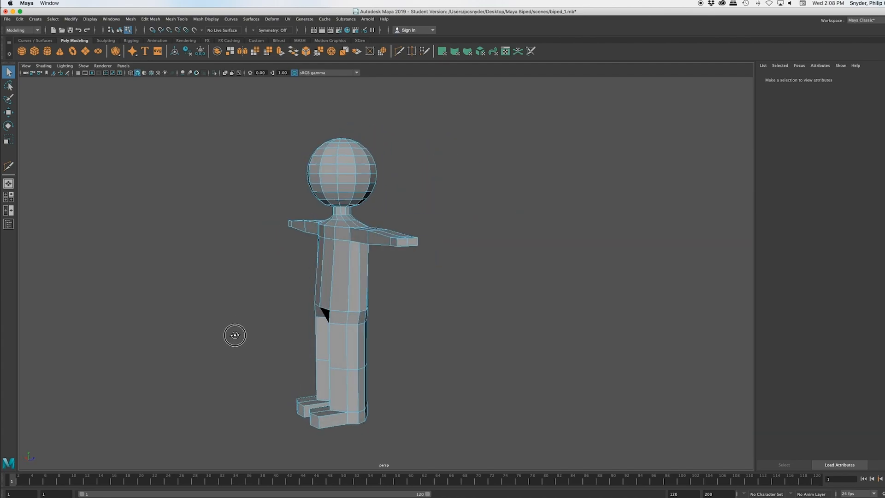
pyautogui.scroll(10, 422, 300)
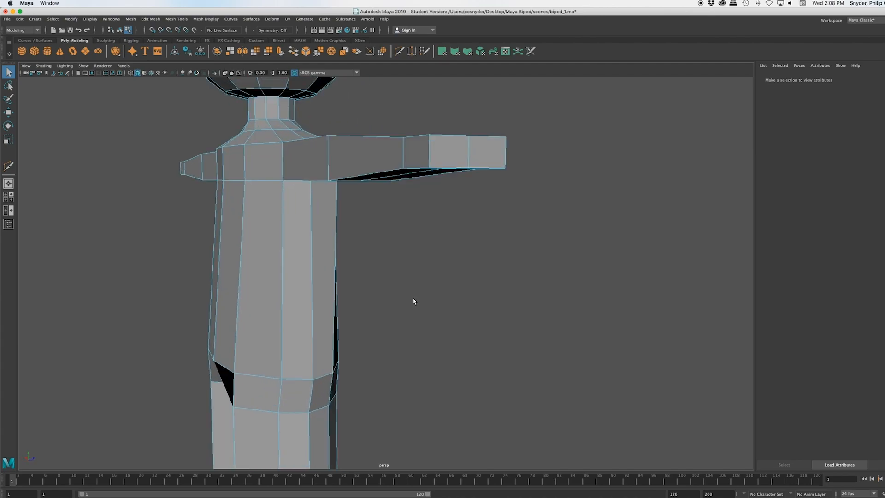
pyautogui.scroll(-5, 408, 278)
pyautogui.keyDown('alt'); pyautogui.moveTo(407, 277); pyautogui.dragTo(385, 317, button='middle'); pyautogui.keyUp('alt')
pyautogui.scroll(5, 385, 316)
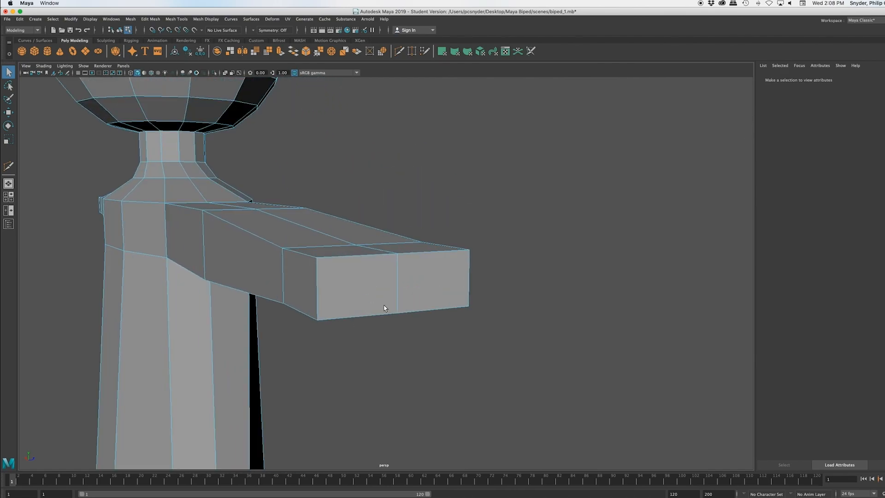
pyautogui.moveTo(432, 262); pyautogui.dragTo(462, 254, button='right')
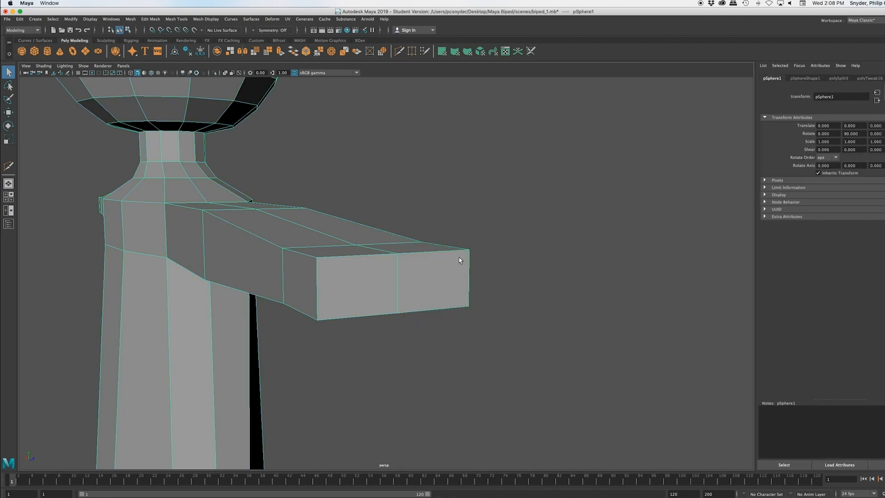
pyautogui.click(177, 18)
pyautogui.click(198, 89)
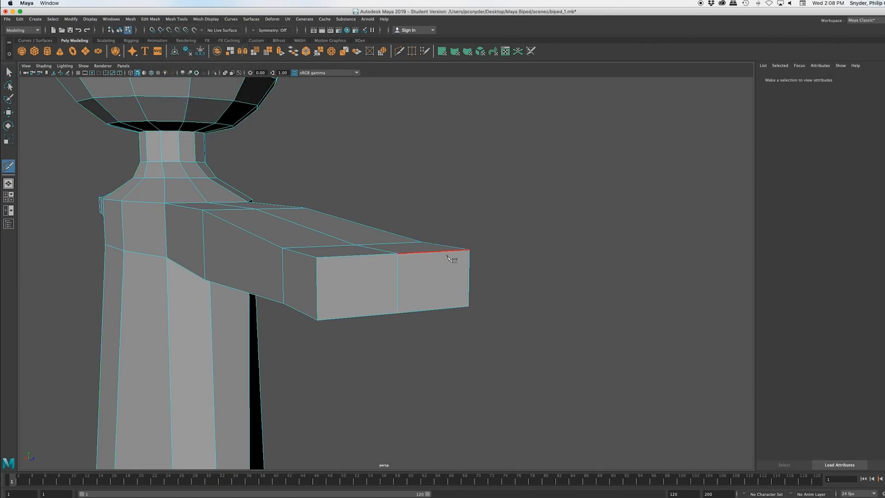
pyautogui.scroll(5, 415, 301)
pyautogui.click(636, 203)
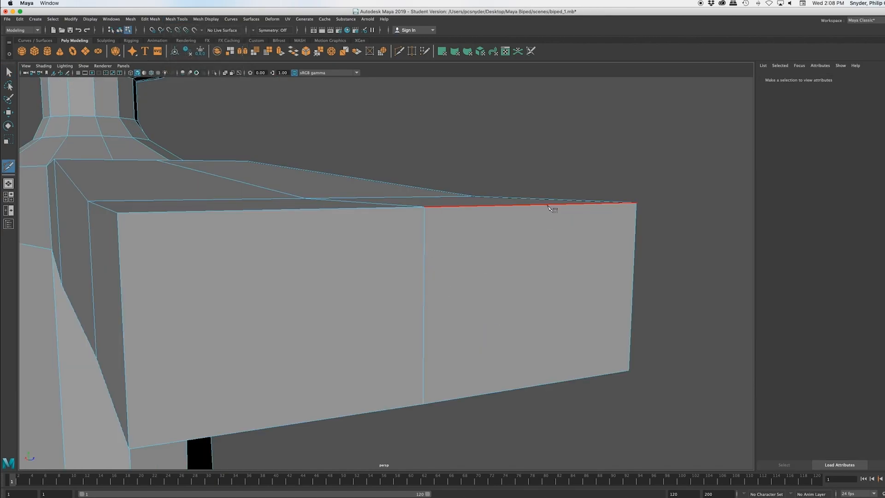
pyautogui.scroll(-3, 546, 218)
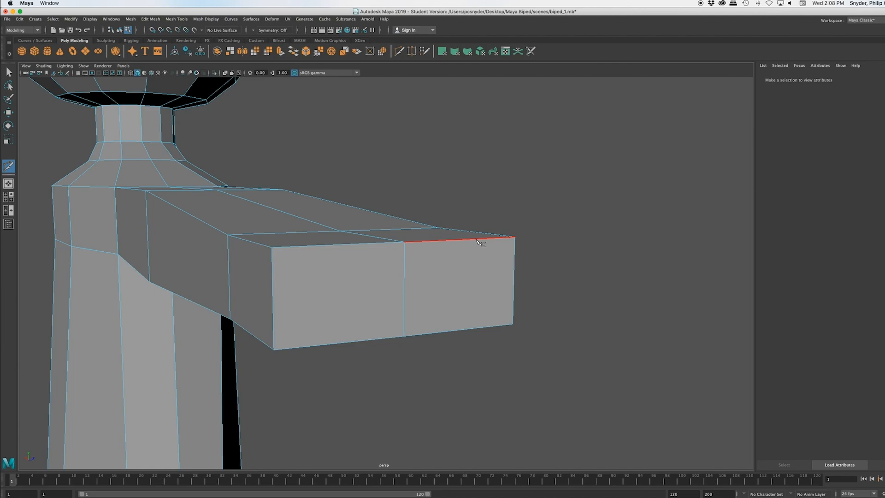
pyautogui.scroll(-10, 481, 243)
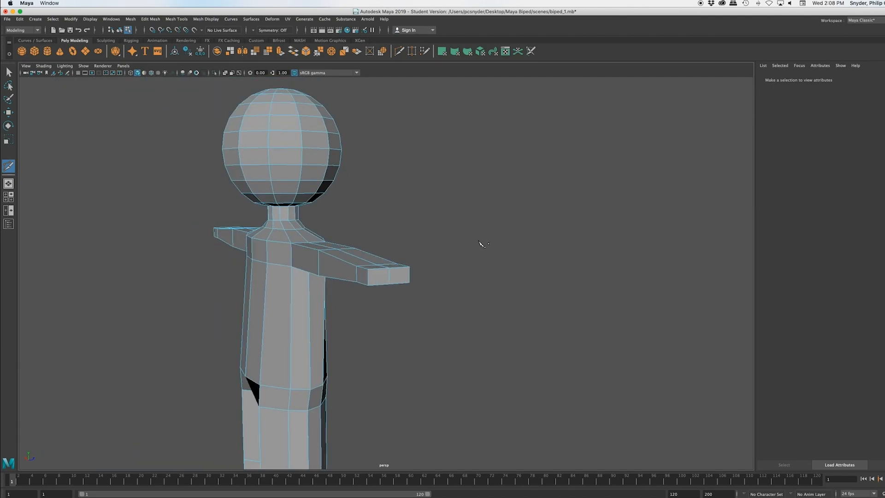
pyautogui.scroll(3, 481, 243)
pyautogui.scroll(6, 481, 244)
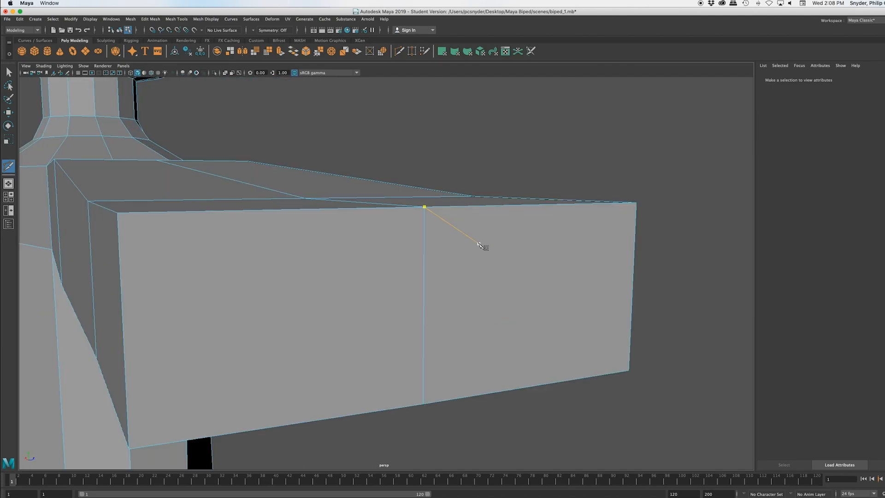
pyautogui.scroll(-3, 483, 245)
pyautogui.scroll(-8, 477, 319)
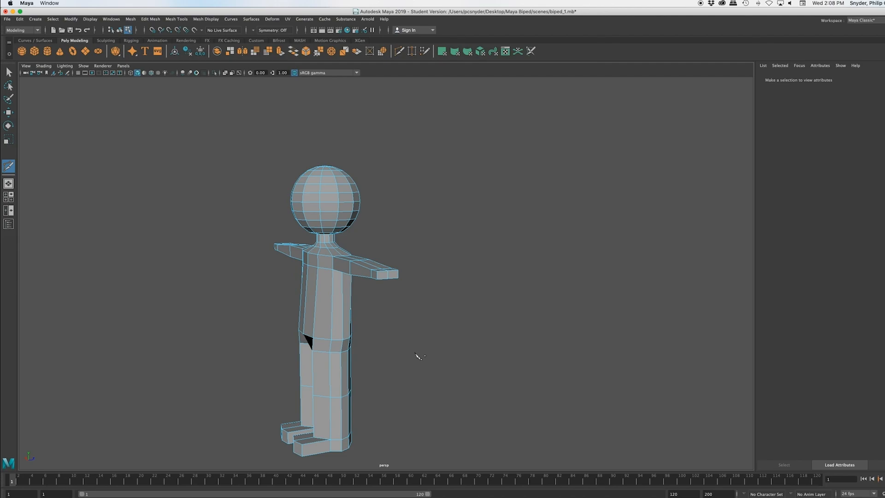
pyautogui.scroll(10, 418, 356)
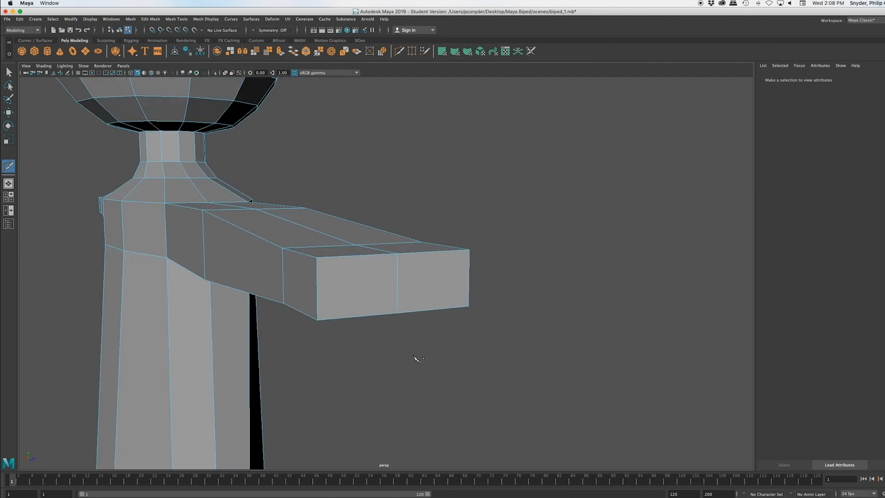
pyautogui.scroll(2, 418, 357)
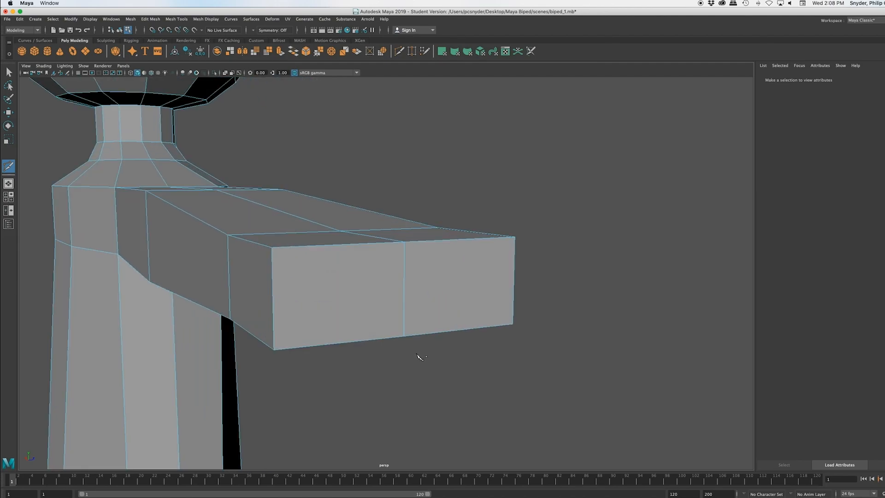
# Step: Cut two closely spaced vertical edges through the middle of the rear half of the left hand's end face
pyautogui.click(471, 239)
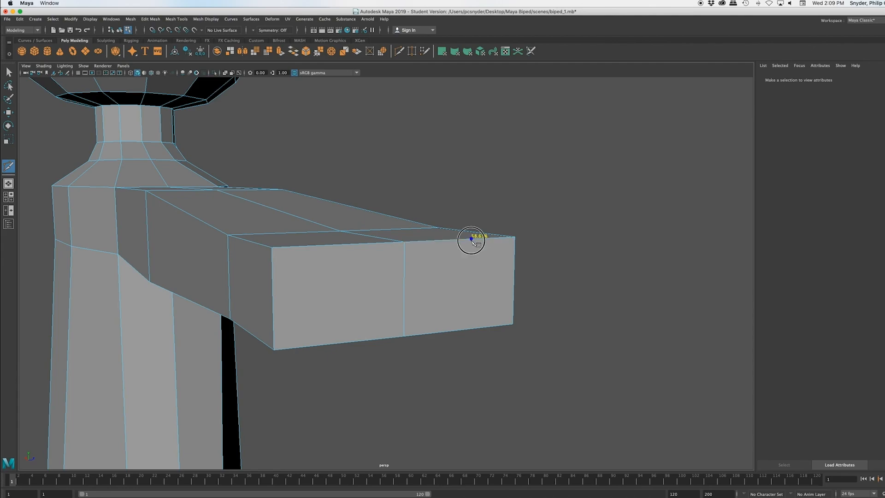
pyautogui.click(473, 328)
pyautogui.click(460, 239)
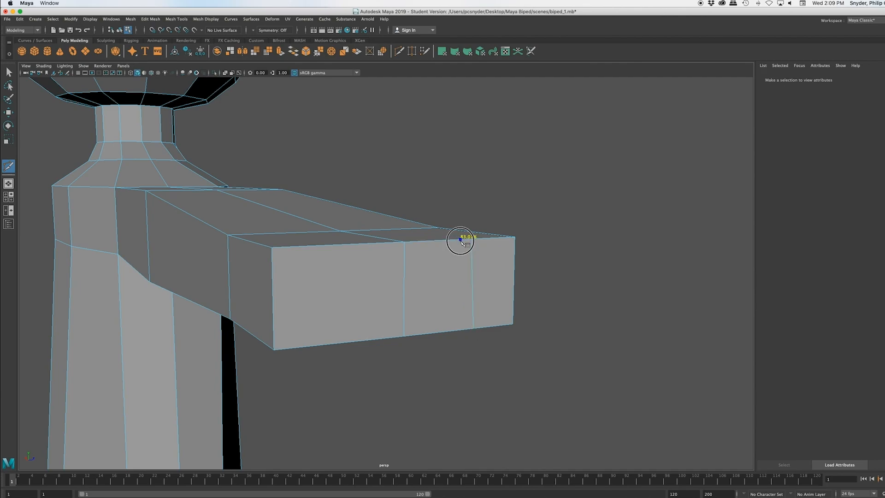
pyautogui.click(464, 330)
# Step: Cut a vertical edge just in front of the centre edge on the left hand's end face
pyautogui.click(396, 242)
pyautogui.click(399, 339)
pyautogui.press('Return')
# Step: Cut two closely spaced vertical edges through the front half of the left hand's end face, completing the four finger divisions
pyautogui.click(348, 244)
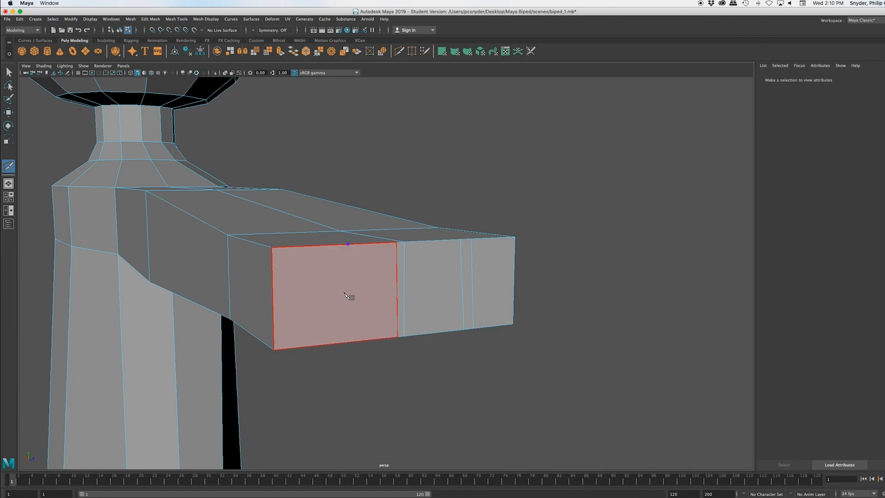
pyautogui.click(351, 342)
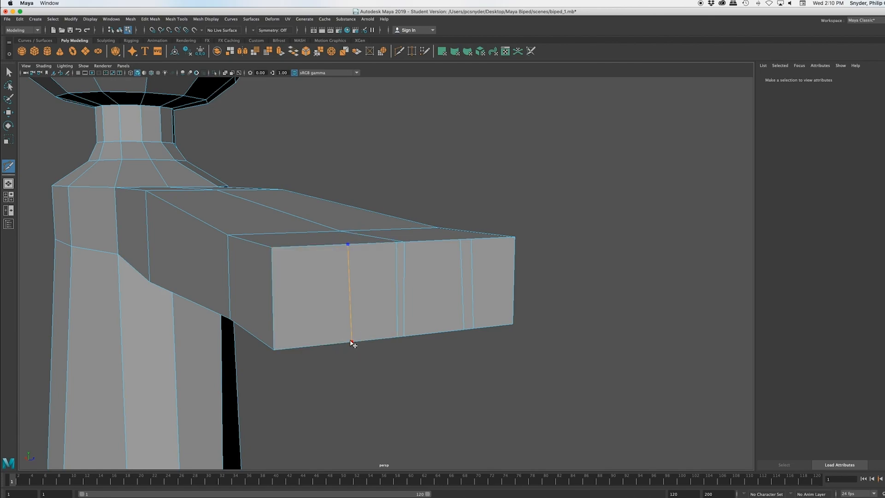
pyautogui.press('Return')
pyautogui.click(338, 246)
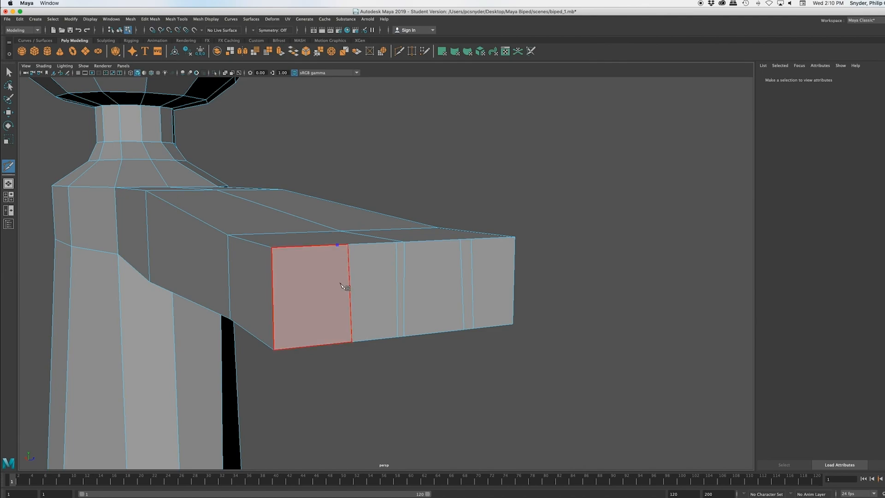
pyautogui.click(343, 343)
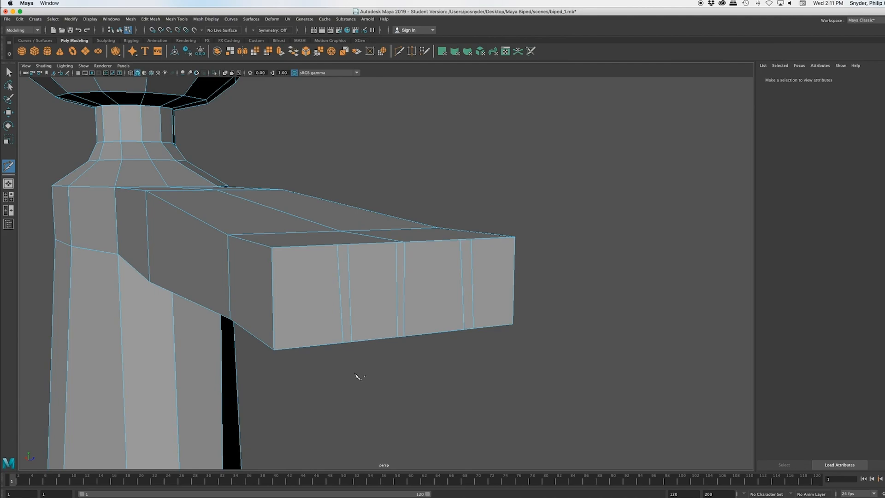
# Step: Cut two closely spaced vertical edges through the middle of the rear half of the right hand's end face
pyautogui.scroll(-2, 355, 376)
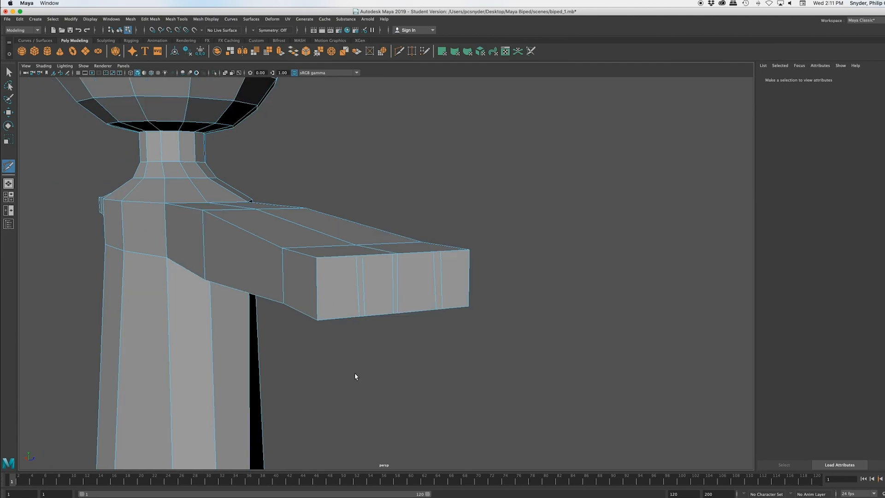
pyautogui.keyDown('alt'); pyautogui.moveTo(305, 369); pyautogui.dragTo(415, 367); pyautogui.keyUp('alt')
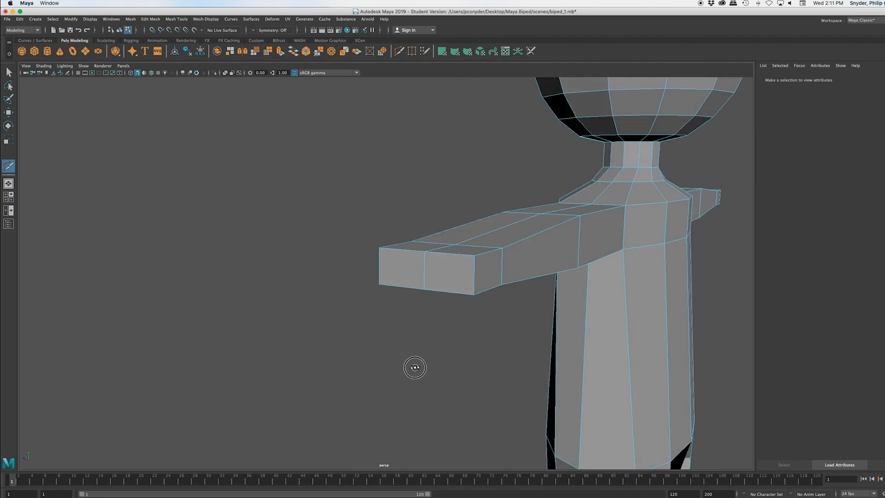
pyautogui.scroll(-3, 416, 367)
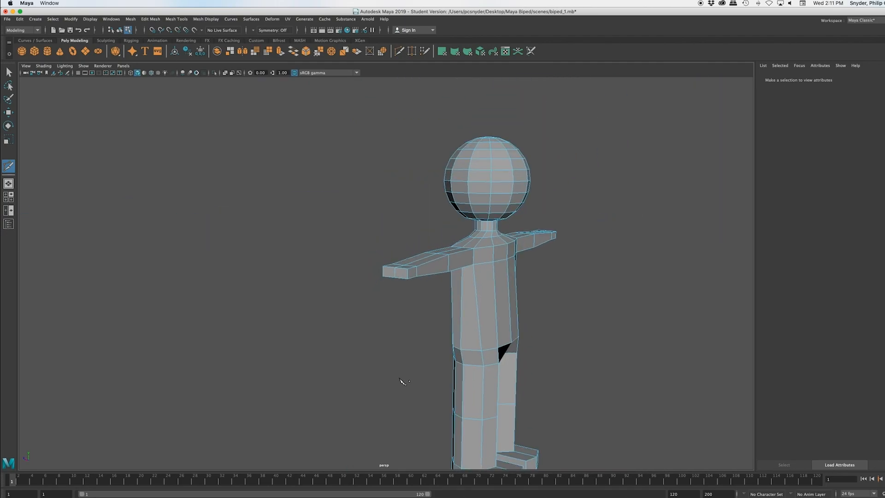
pyautogui.scroll(3, 395, 351)
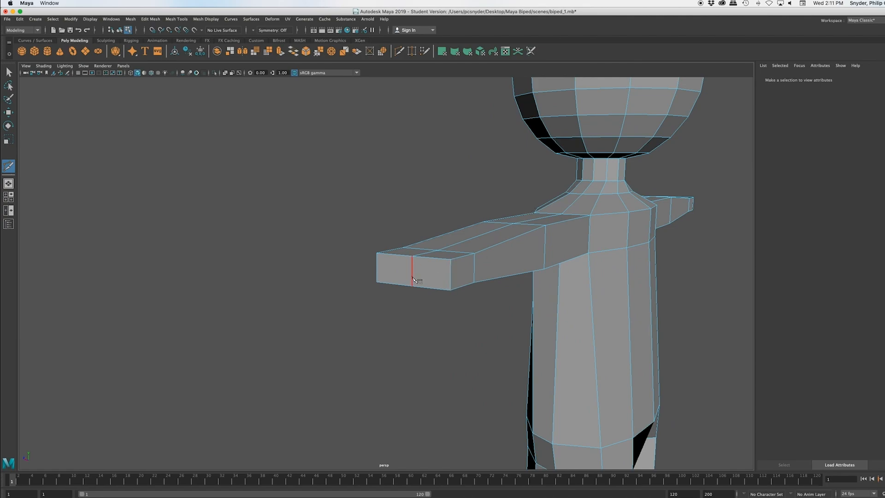
pyautogui.click(377, 253)
pyautogui.scroll(3, 416, 336)
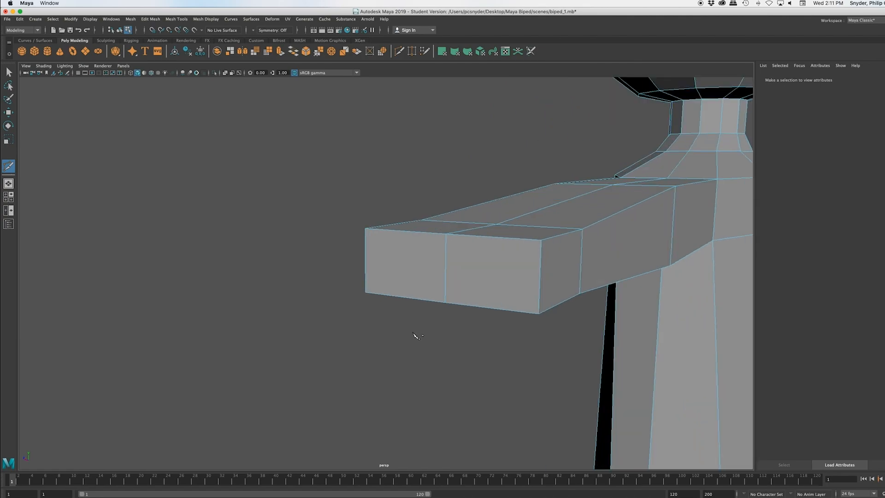
pyautogui.scroll(3, 399, 235)
pyautogui.scroll(-4, 399, 235)
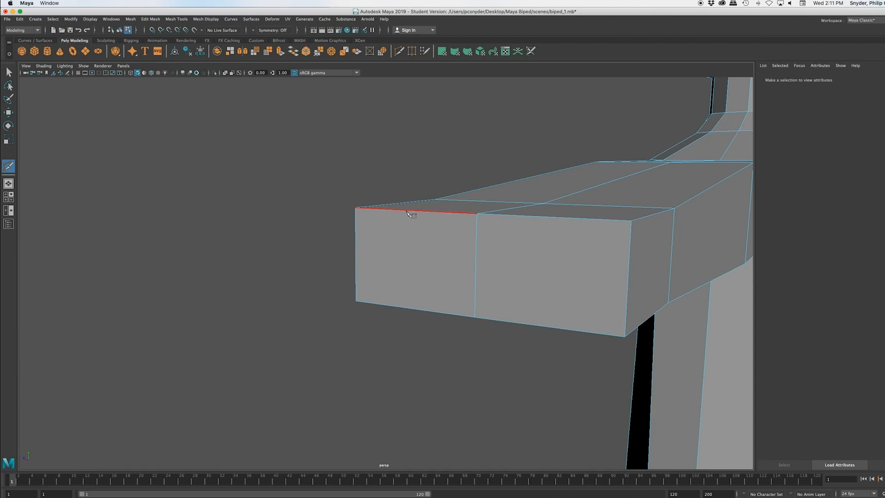
pyautogui.click(397, 210)
pyautogui.click(390, 306)
pyautogui.press('Return')
pyautogui.click(403, 210)
pyautogui.click(399, 307)
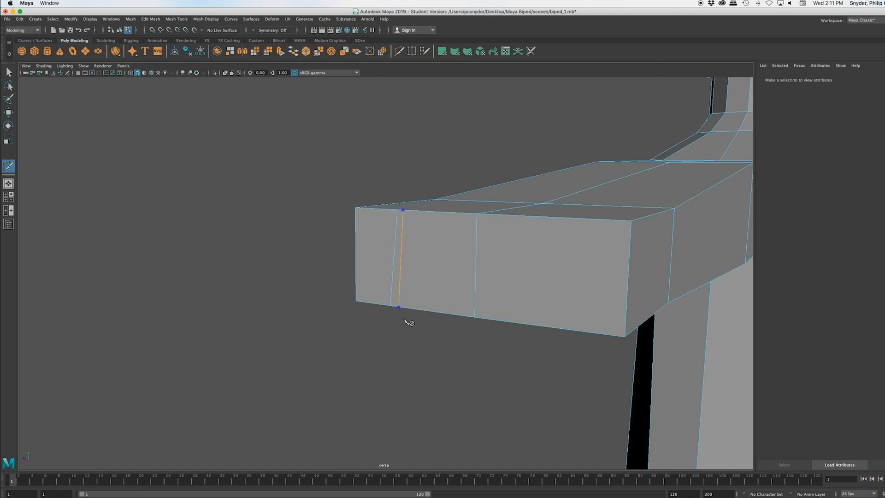
# Step: Cut a vertical edge just behind the centre edge on the right hand's end face
pyautogui.click(470, 213)
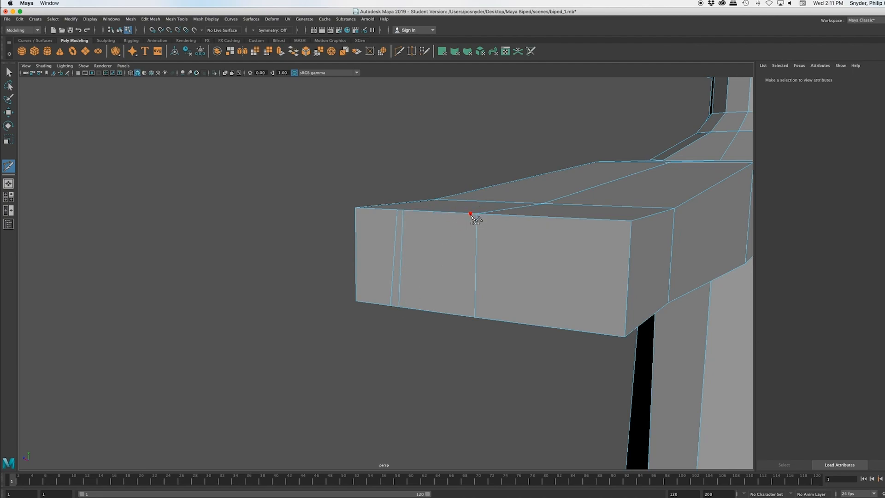
pyautogui.click(467, 317)
pyautogui.press('Return')
# Step: Cut two closely spaced vertical edges through the front half of the right hand's end face, completing its four finger divisions
pyautogui.click(546, 217)
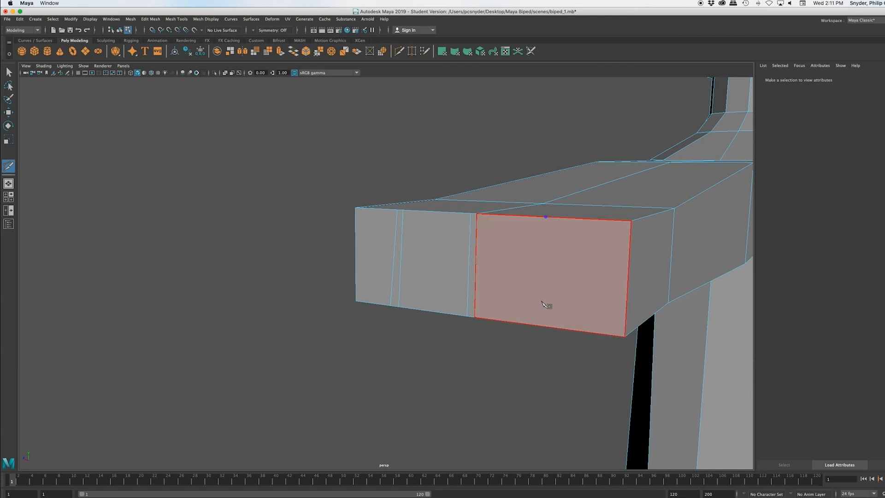
pyautogui.click(537, 326)
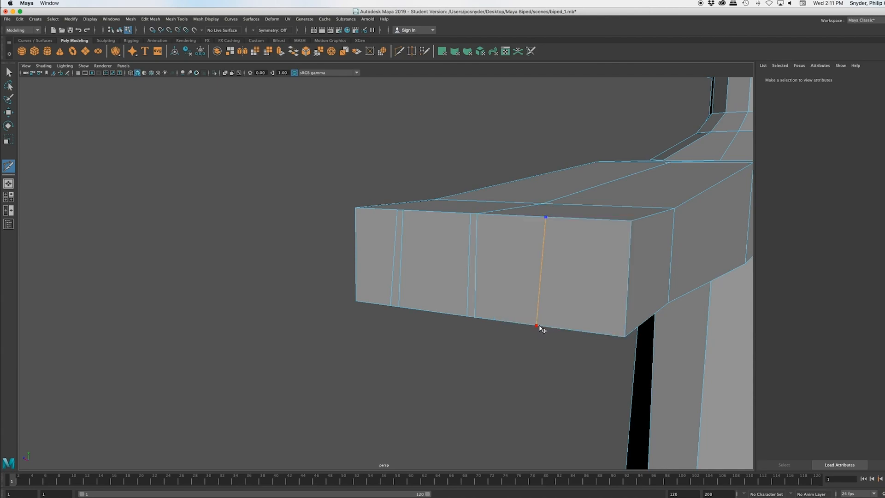
pyautogui.press('Return')
pyautogui.click(555, 218)
pyautogui.click(545, 327)
pyautogui.press('Return')
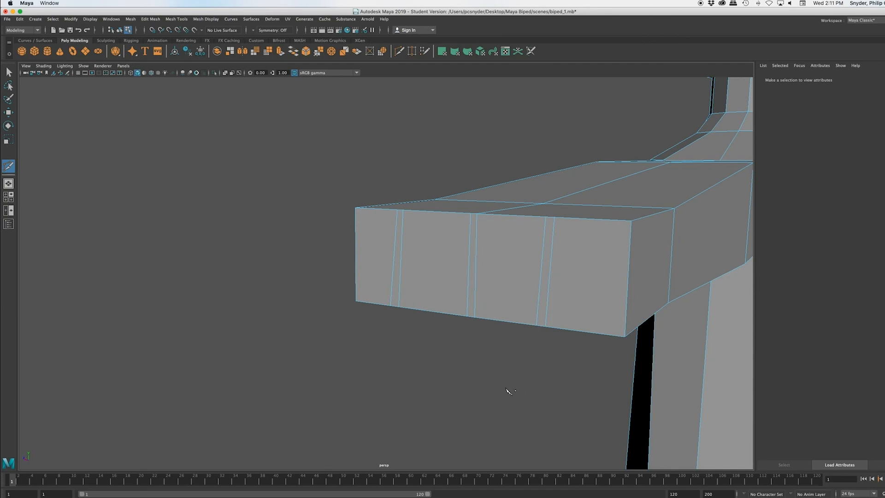
# Step: Switch the mesh to vertex mode and activate the Select tool, with the end of the left hand in view
pyautogui.scroll(-5, 505, 391)
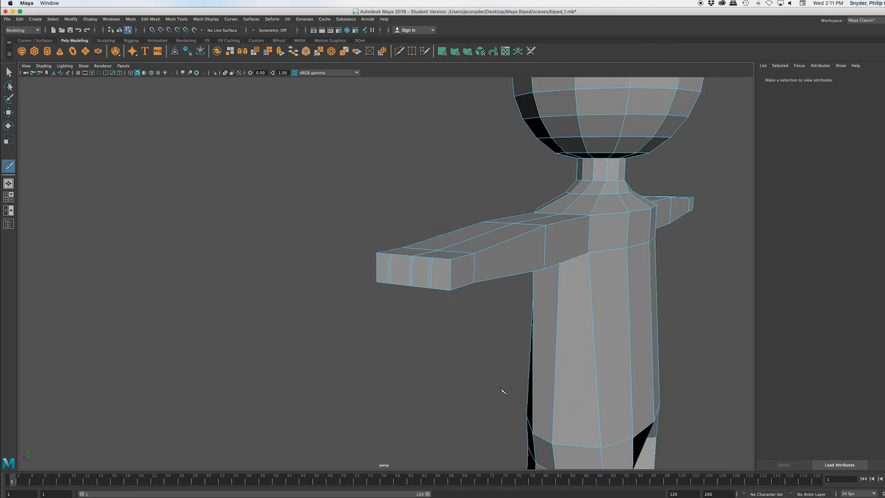
pyautogui.keyDown('alt'); pyautogui.moveTo(512, 375); pyautogui.dragTo(413, 369); pyautogui.keyUp('alt')
pyautogui.scroll(-6, 415, 364)
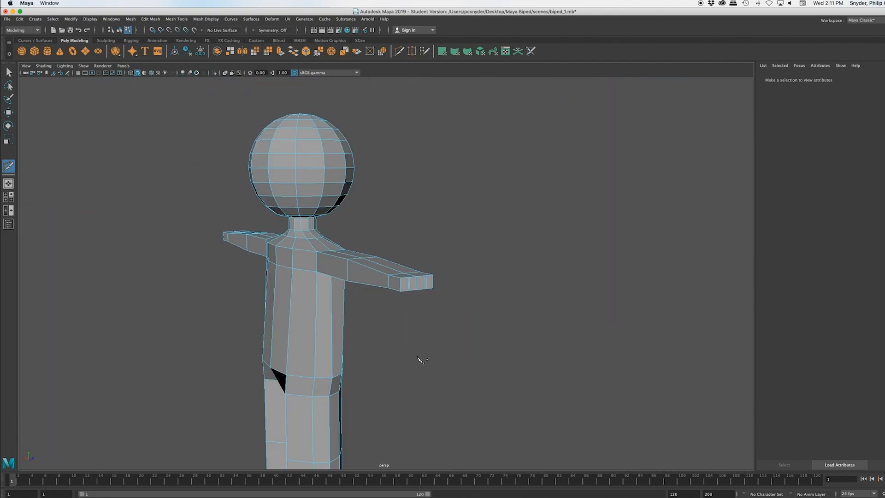
pyautogui.scroll(2, 430, 364)
pyautogui.scroll(3, 429, 366)
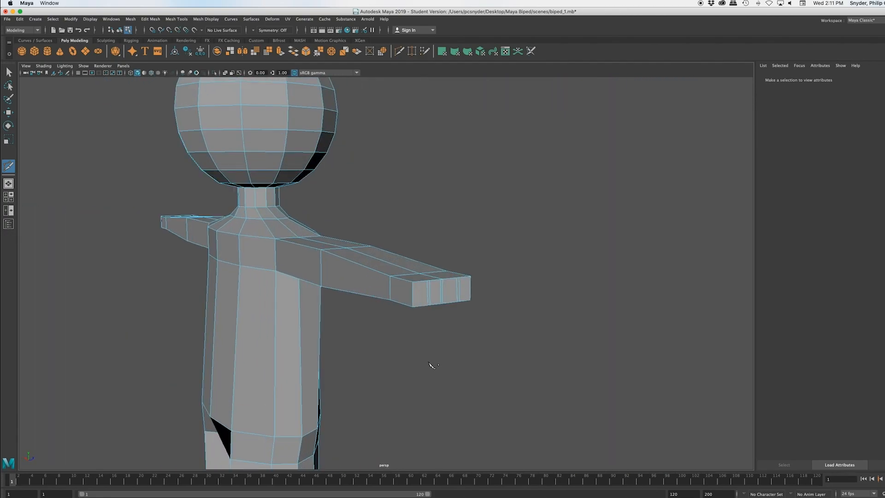
pyautogui.scroll(2, 429, 366)
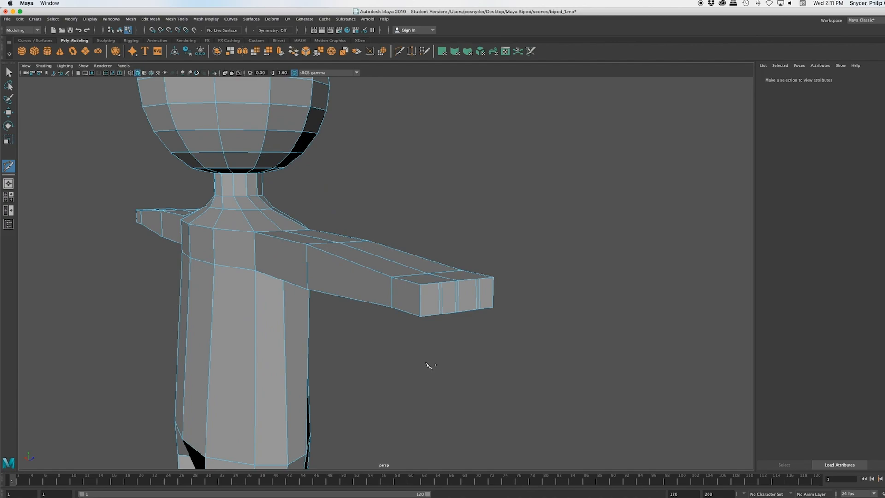
pyautogui.scroll(3, 424, 363)
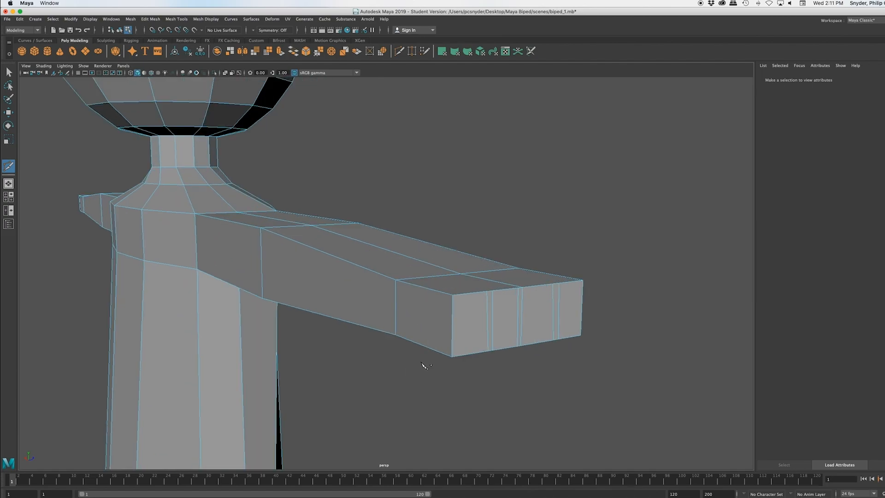
pyautogui.keyDown('alt'); pyautogui.moveTo(511, 380); pyautogui.dragTo(502, 377); pyautogui.keyUp('alt')
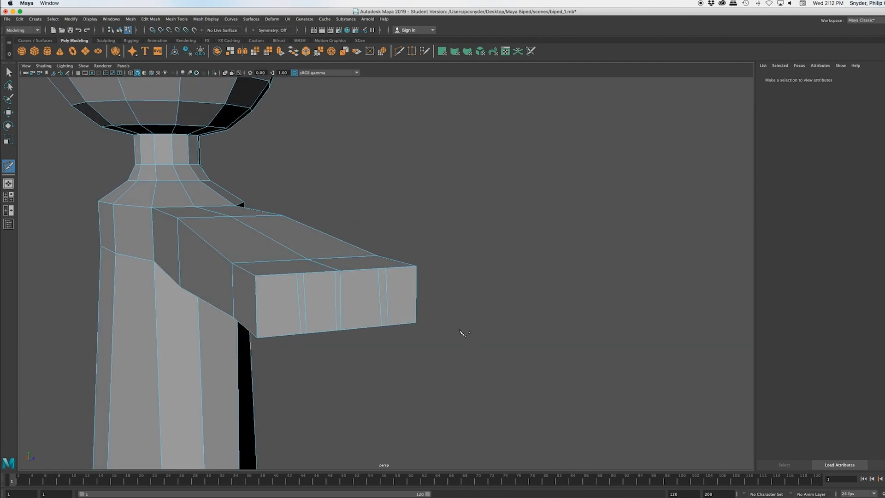
pyautogui.click(378, 269)
pyautogui.rightClick(366, 285)
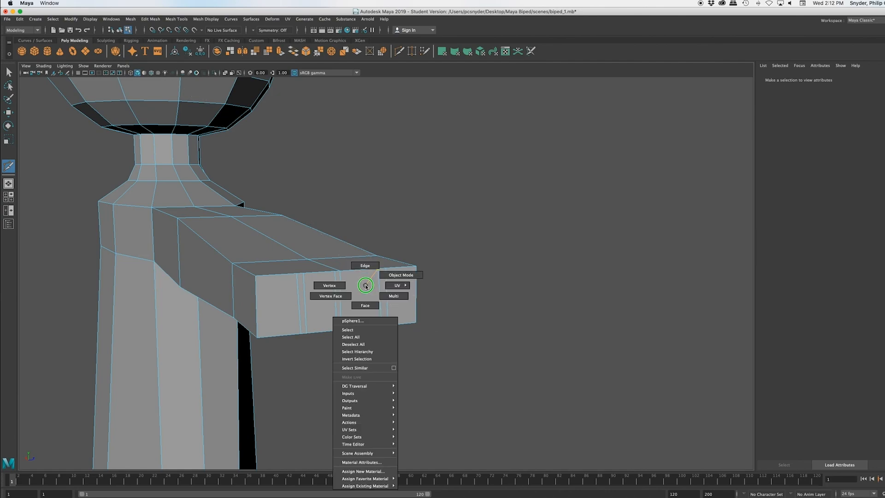
pyautogui.moveTo(366, 286); pyautogui.dragTo(342, 289, button='right')
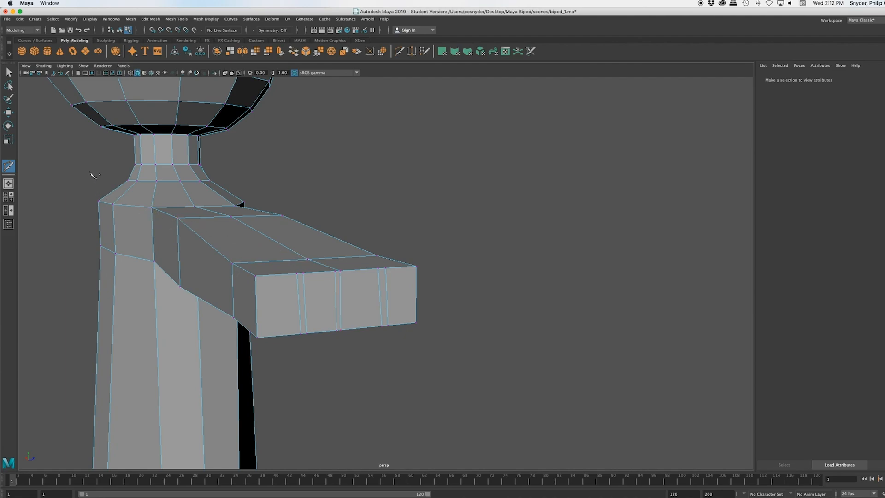
pyautogui.click(8, 72)
# Step: Examine the shape of the arms and the divided hand ends from several angles and distances
pyautogui.moveTo(386, 360)
pyautogui.keyDown('alt'); pyautogui.mouseDown()
pyautogui.moveTo(369, 363)
pyautogui.moveTo(382, 361)
pyautogui.mouseUp(); pyautogui.keyUp('alt')
pyautogui.scroll(-3, 450, 357)
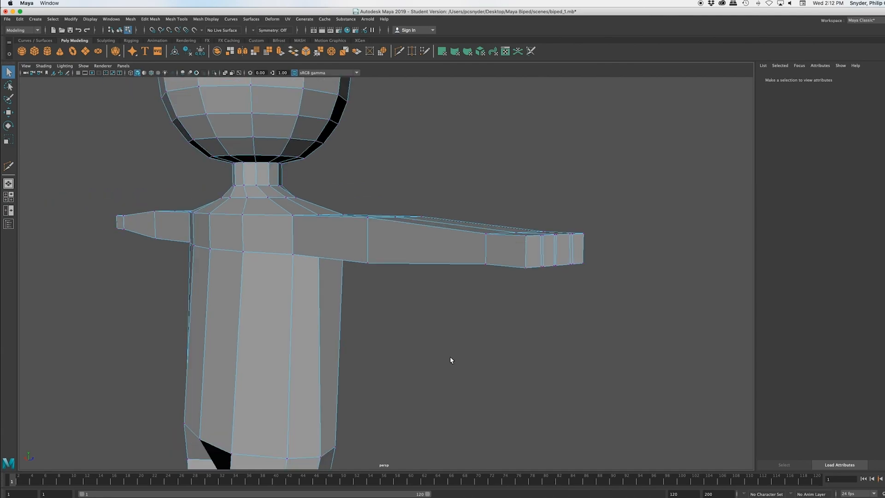
pyautogui.moveTo(506, 322)
pyautogui.keyDown('alt'); pyautogui.mouseDown()
pyautogui.moveTo(490, 312)
pyautogui.moveTo(493, 320)
pyautogui.mouseUp(); pyautogui.keyUp('alt')
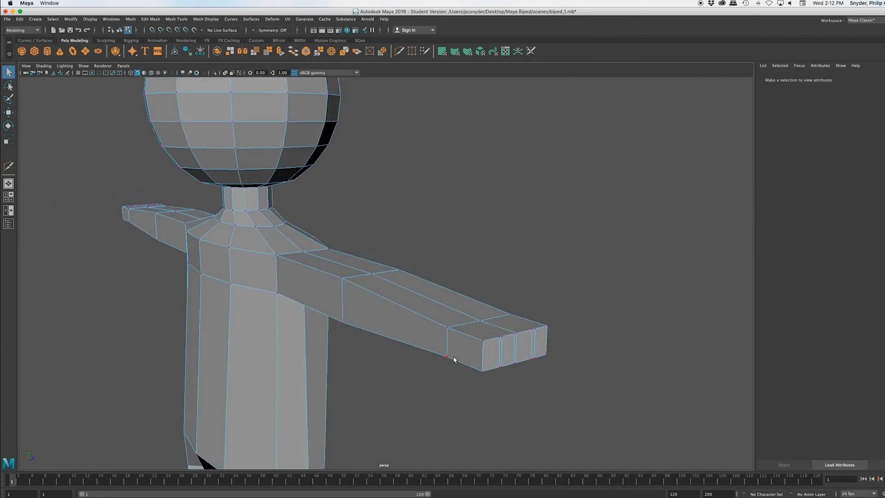
pyautogui.scroll(-3, 469, 352)
pyautogui.scroll(1, 470, 356)
pyautogui.scroll(-4, 471, 351)
pyautogui.scroll(5, 471, 352)
pyautogui.keyDown('alt'); pyautogui.moveTo(472, 353); pyautogui.dragTo(494, 359); pyautogui.keyUp('alt')
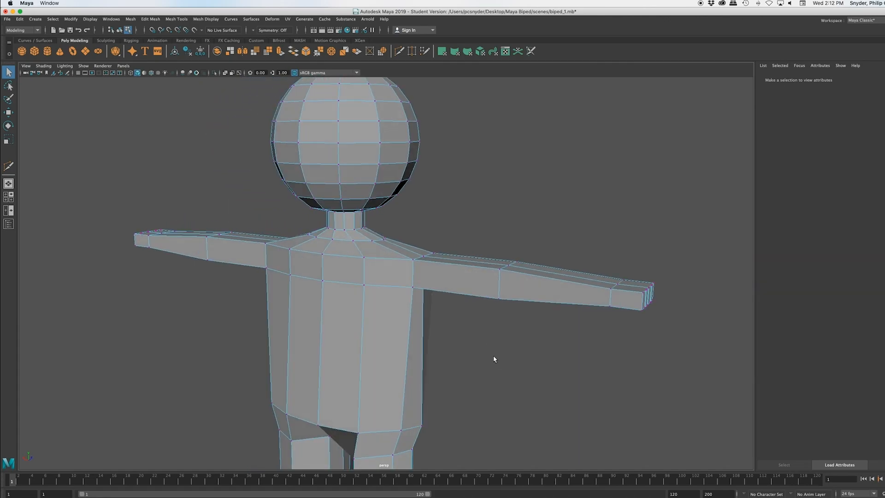
# Step: Scale the fingertip vertices at the end of the character's left hand down vertically to taper the hand
pyautogui.moveTo(687, 272); pyautogui.dragTo(628, 330)
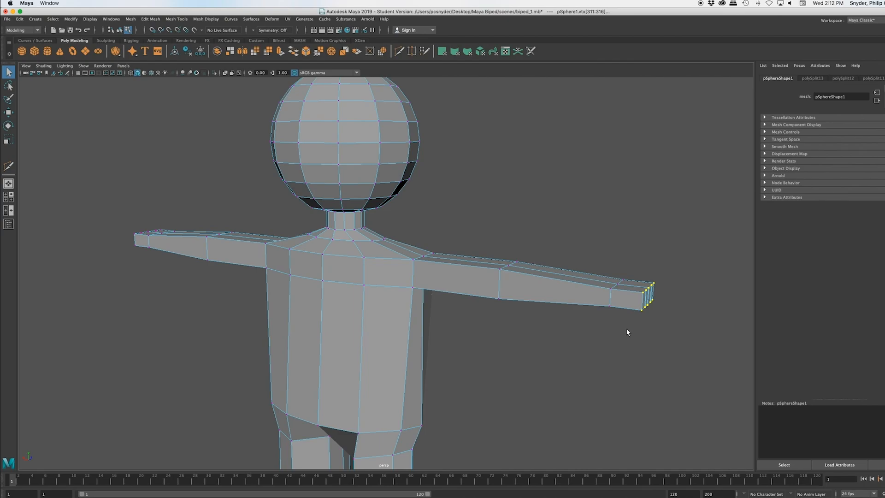
pyautogui.press('r')
pyautogui.moveTo(652, 262); pyautogui.dragTo(651, 275)
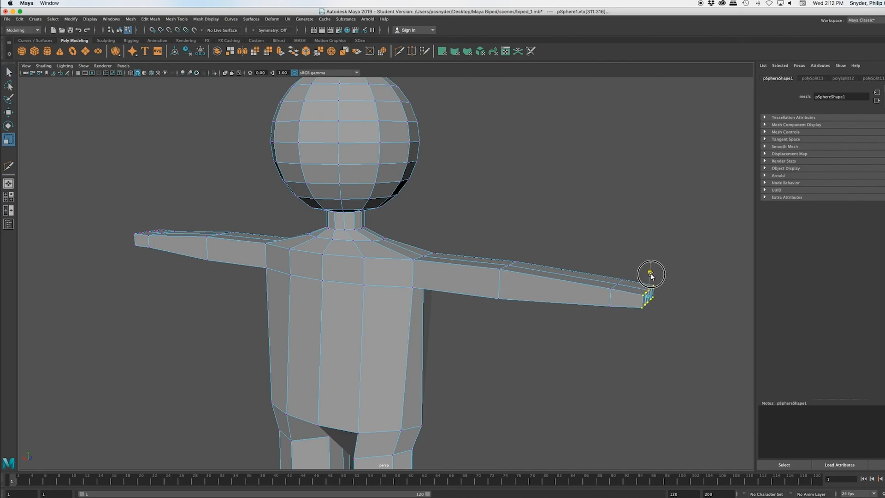
# Step: Scale the end vertices of the opposite hand down vertically to give it the same taper
pyautogui.keyDown('alt'); pyautogui.moveTo(658, 364); pyautogui.dragTo(711, 396); pyautogui.keyUp('alt')
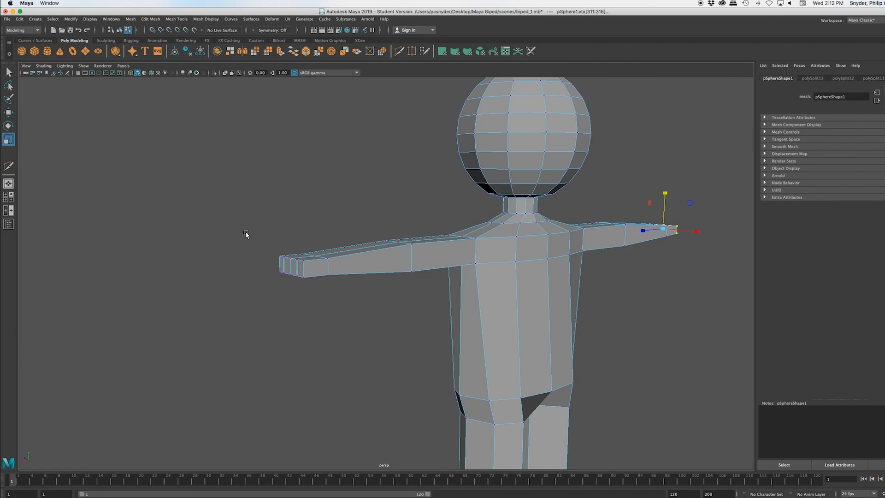
pyautogui.keyDown('alt'); pyautogui.moveTo(351, 346); pyautogui.dragTo(335, 337); pyautogui.keyUp('alt')
pyautogui.moveTo(105, 207); pyautogui.dragTo(223, 286)
pyautogui.keyDown('alt'); pyautogui.moveTo(269, 369); pyautogui.dragTo(302, 371); pyautogui.keyUp('alt')
pyautogui.moveTo(405, 252); pyautogui.dragTo(405, 266)
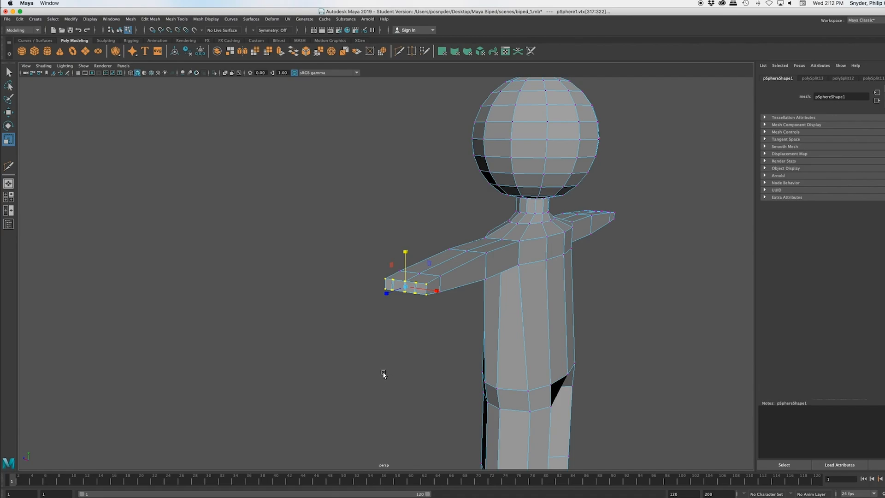
# Step: Extrude the four finger faces at the end of that hand outward along the arm as the first finger segments
pyautogui.press('q')
pyautogui.rightClick(409, 289)
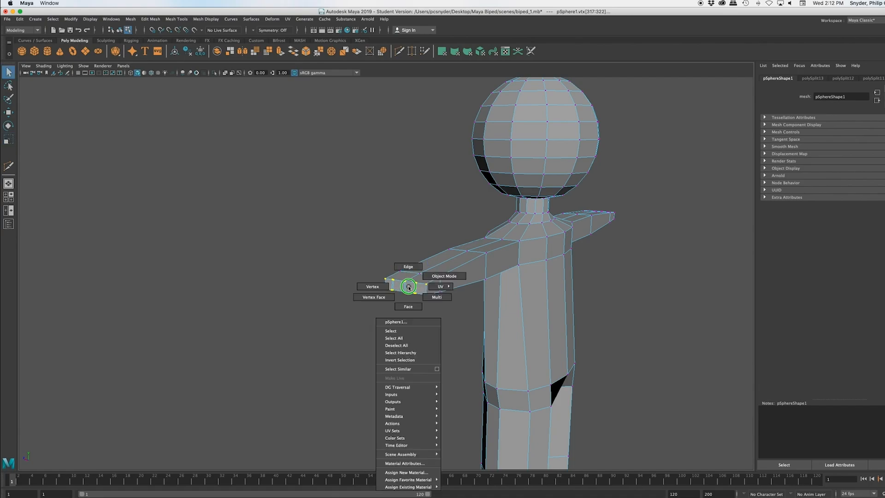
pyautogui.click(412, 312)
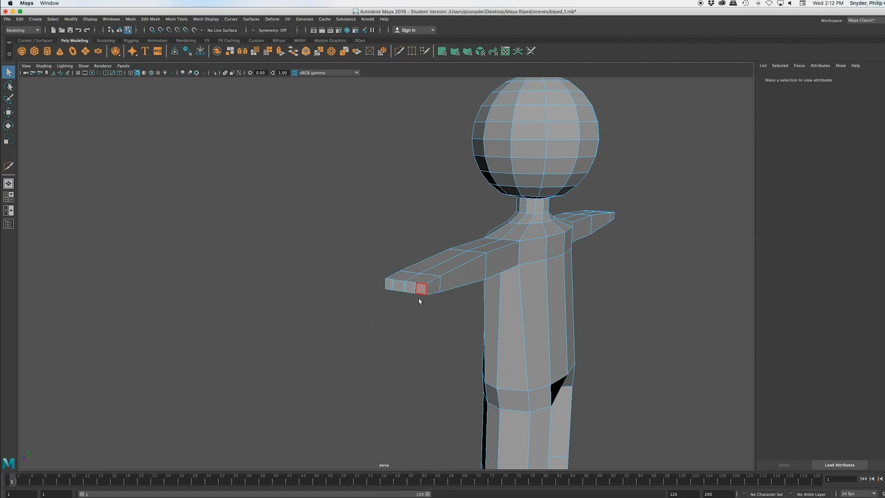
pyautogui.scroll(5, 419, 298)
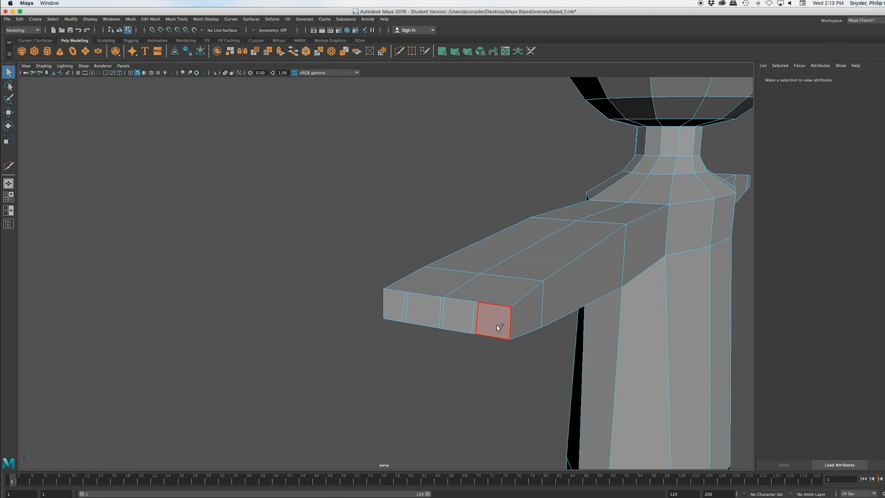
pyautogui.click(498, 327)
pyautogui.keyDown('shift'); pyautogui.doubleClick(445, 319); pyautogui.keyUp('shift')
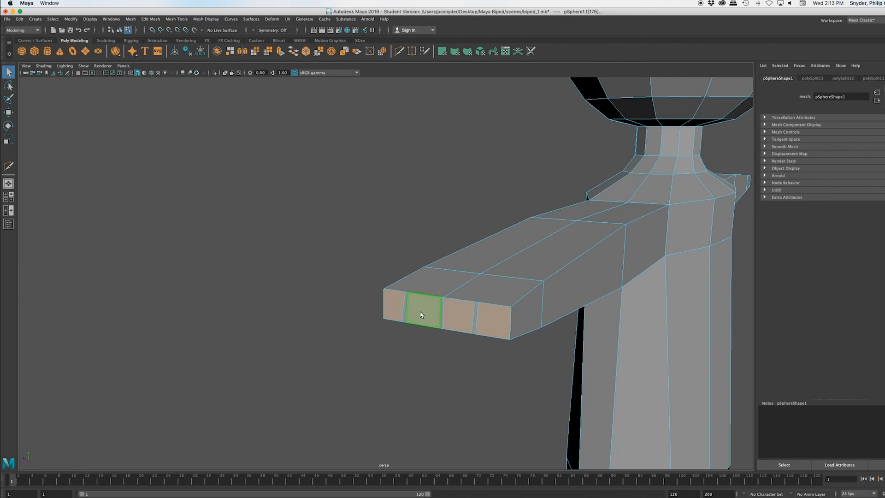
pyautogui.scroll(-3, 465, 384)
pyautogui.click(151, 18)
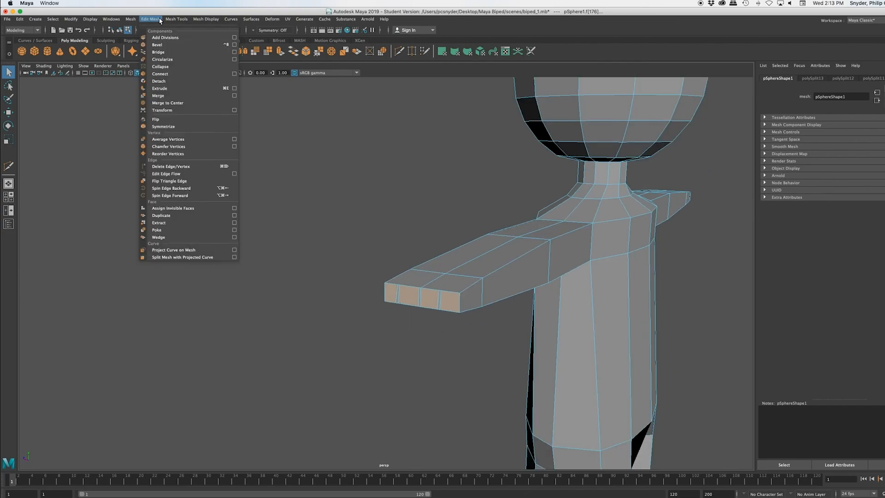
pyautogui.click(163, 89)
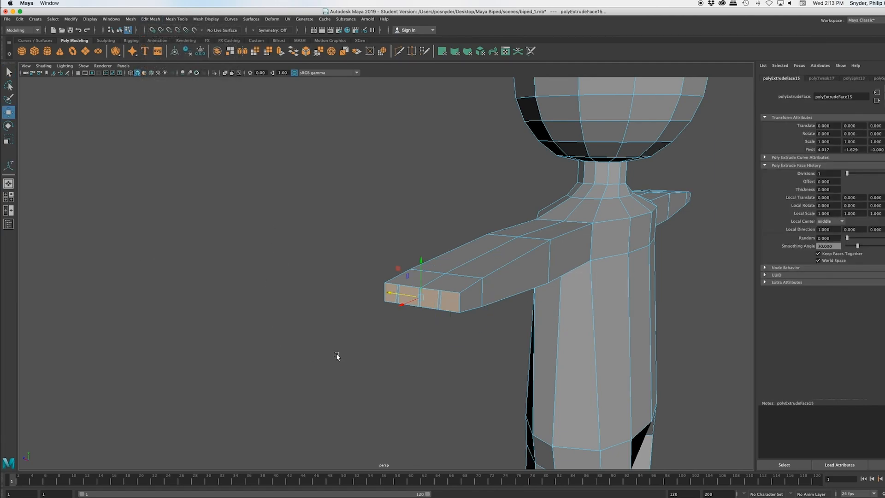
pyautogui.moveTo(400, 305); pyautogui.dragTo(371, 316)
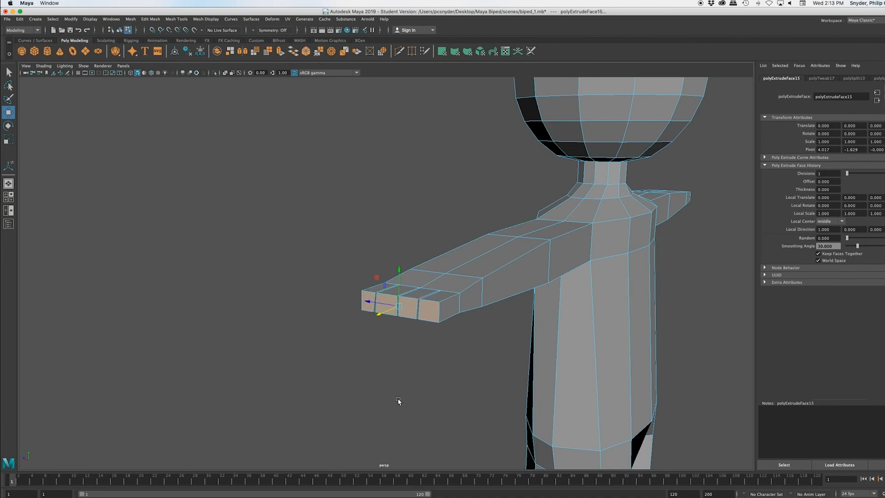
# Step: Extrude the four finger end faces outward once more to add a second segment to each finger
pyautogui.hotkey('ctrl', 'e')
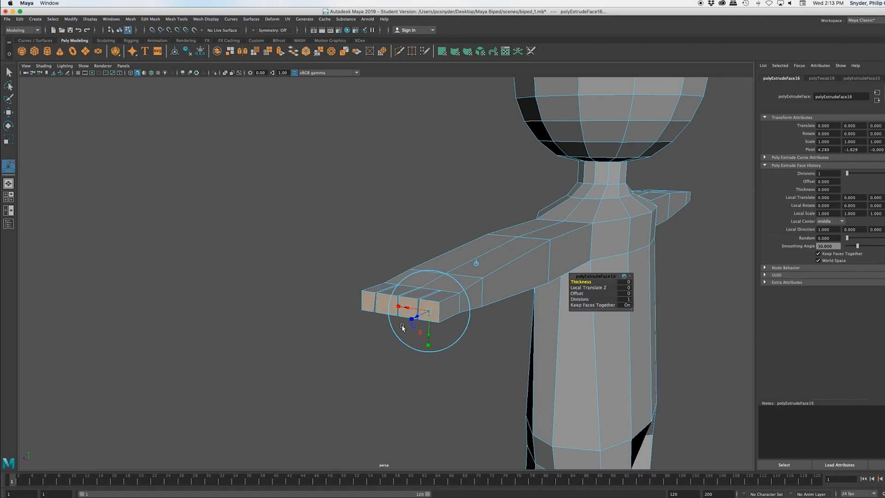
pyautogui.press('w')
pyautogui.moveTo(380, 318); pyautogui.dragTo(356, 331)
# Step: Extrude the front side face of the palm, between wrist and fingers, and pull it away from the hand as a thumb base
pyautogui.keyDown('alt'); pyautogui.moveTo(366, 371); pyautogui.dragTo(393, 372); pyautogui.keyUp('alt')
pyautogui.scroll(-4, 505, 370)
pyautogui.scroll(2, 504, 370)
pyautogui.keyDown('alt'); pyautogui.moveTo(531, 358); pyautogui.dragTo(504, 370); pyautogui.keyUp('alt')
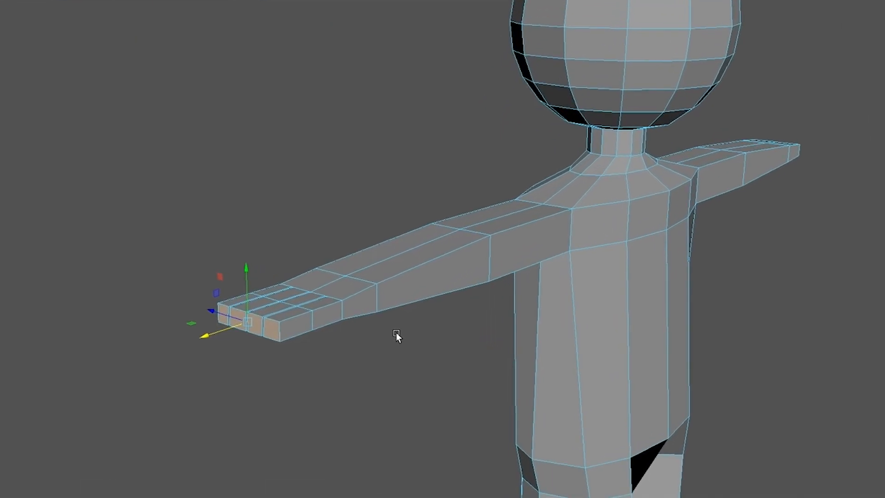
pyautogui.click(374, 308)
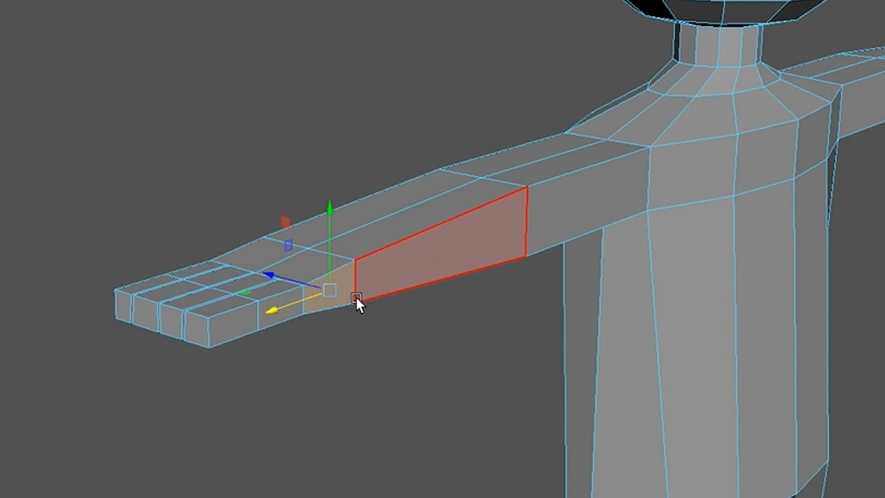
pyautogui.hotkey('ctrl', 'e')
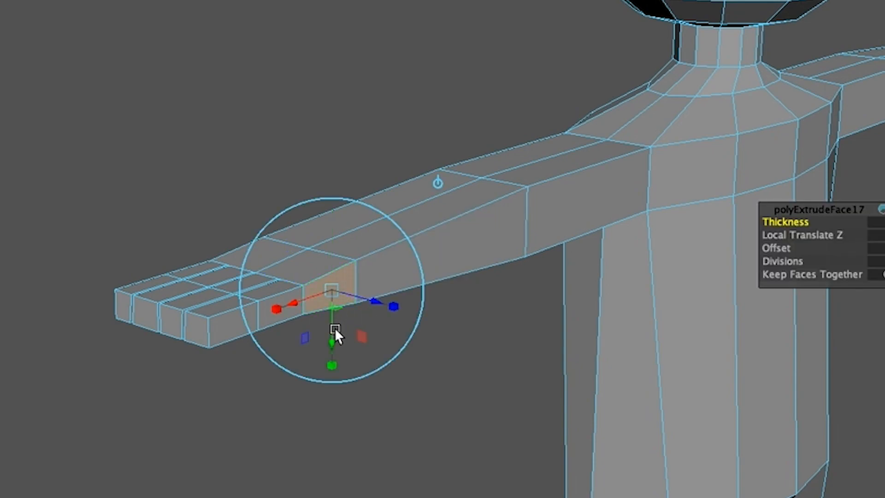
pyautogui.keyDown('alt'); pyautogui.moveTo(334, 385); pyautogui.dragTo(334, 406); pyautogui.keyUp('alt')
pyautogui.scroll(-2, 455, 378)
pyautogui.scroll(-5, 455, 378)
pyautogui.keyDown('alt'); pyautogui.moveTo(452, 379); pyautogui.dragTo(420, 365); pyautogui.keyUp('alt')
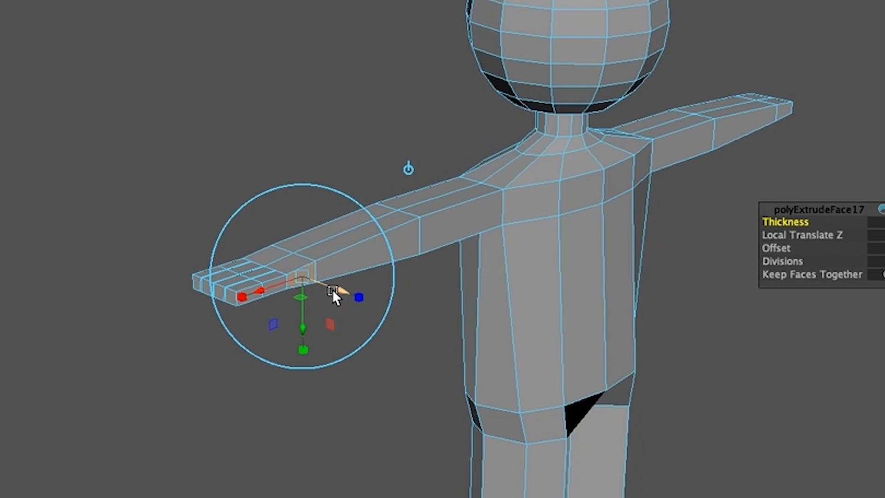
pyautogui.press('w')
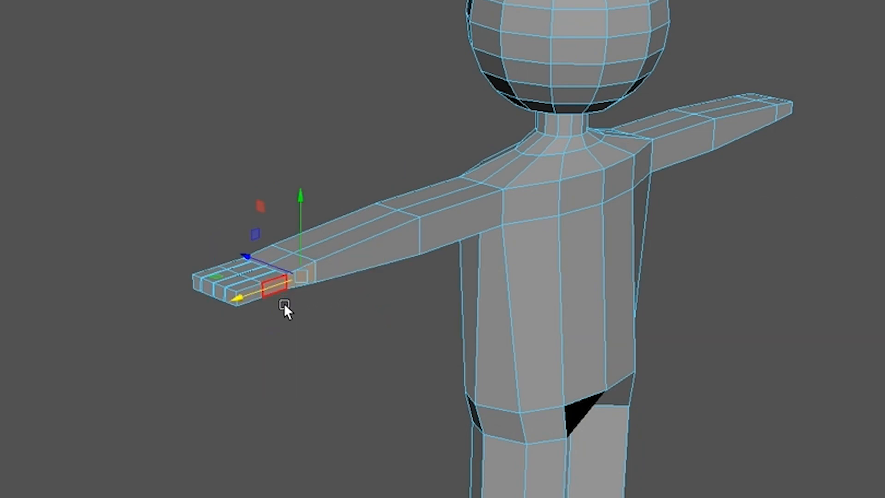
pyautogui.moveTo(248, 253); pyautogui.dragTo(265, 265)
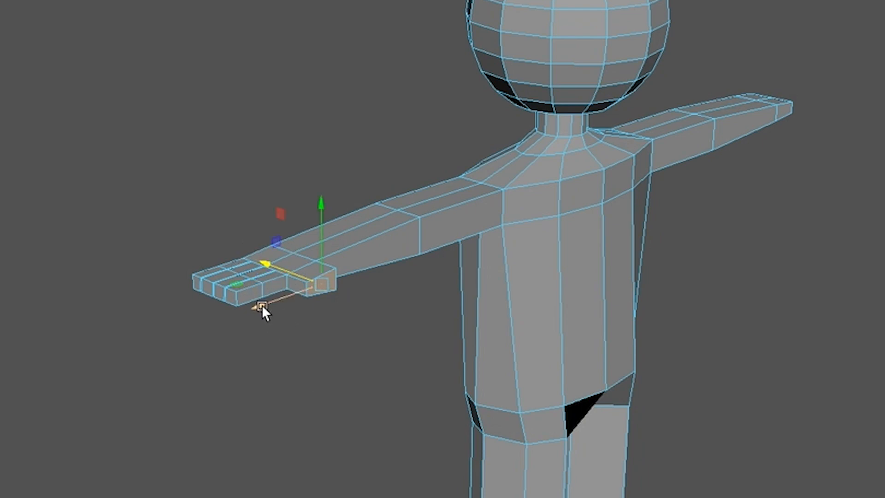
# Step: Rotate the thumb's end face about the vertical axis and move it toward the fingers
pyautogui.press('e')
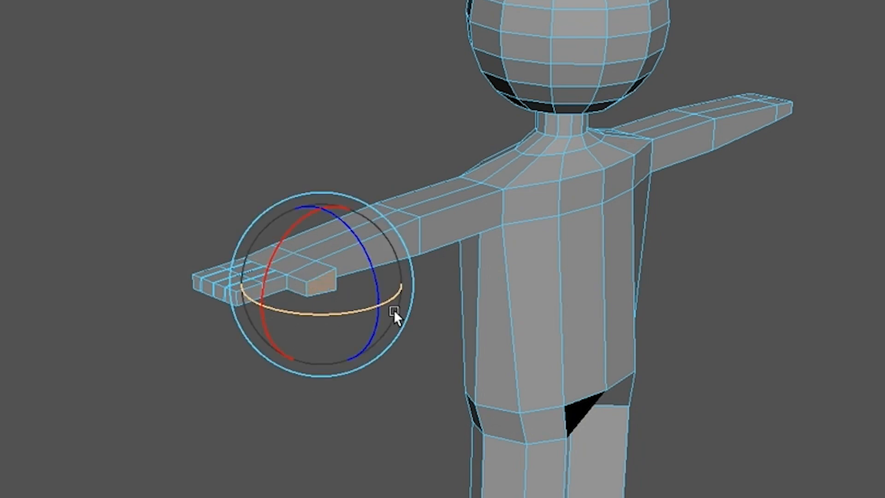
pyautogui.moveTo(363, 310); pyautogui.dragTo(333, 316)
pyautogui.press('w')
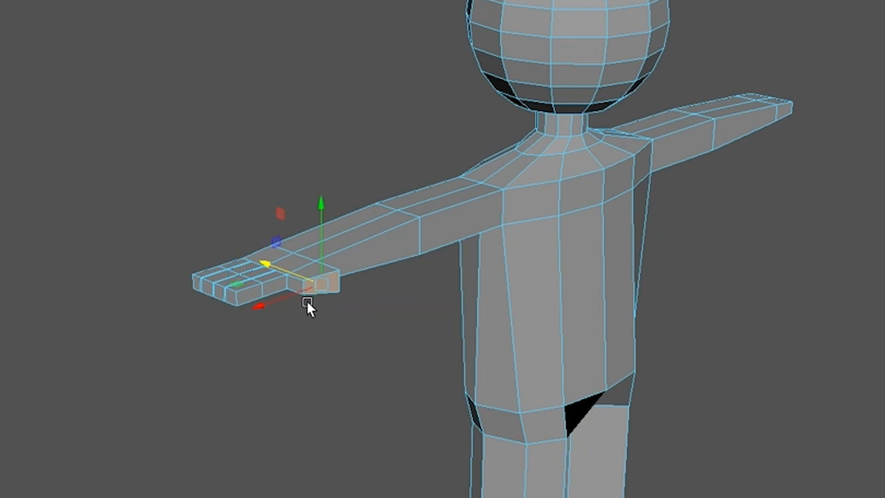
pyautogui.moveTo(264, 302); pyautogui.dragTo(251, 309)
# Step: Scale down the thumb's end face to narrow it in height and width
pyautogui.press('r')
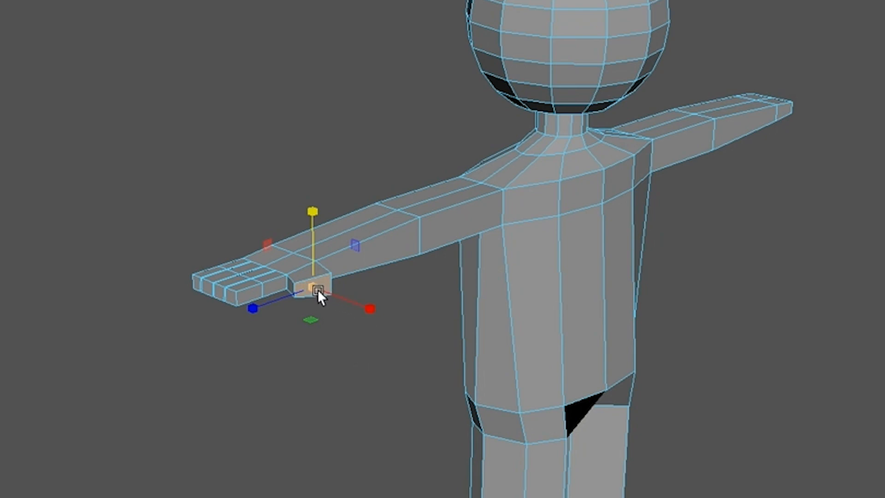
pyautogui.moveTo(311, 286); pyautogui.dragTo(277, 298)
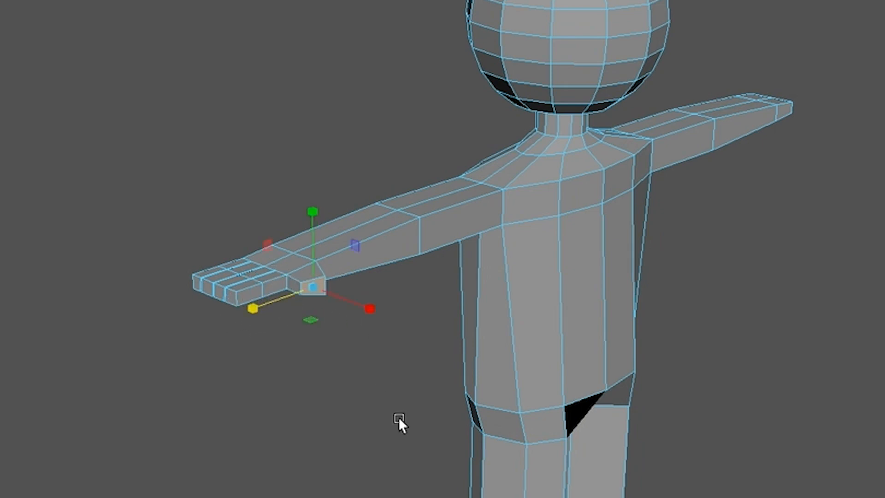
pyautogui.scroll(5, 389, 416)
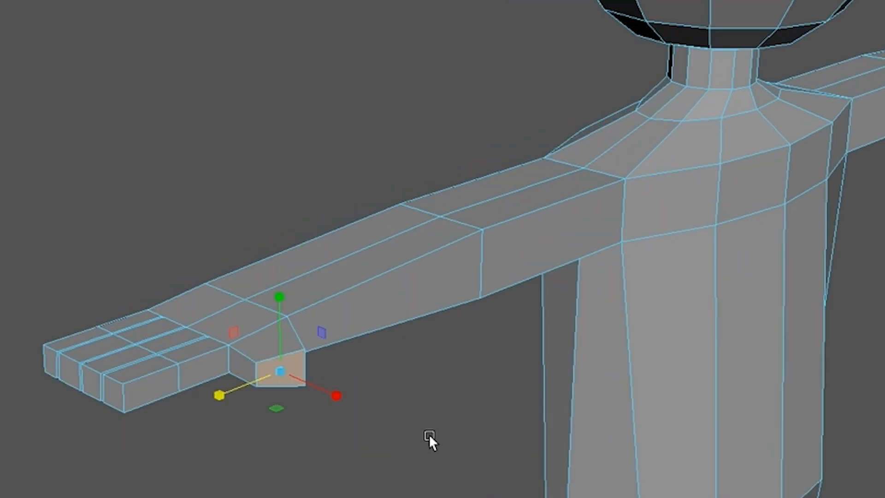
pyautogui.moveTo(339, 395); pyautogui.dragTo(328, 391)
# Step: Lower the thumb's end face slightly and scale it down a little further
pyautogui.moveTo(313, 455)
pyautogui.keyDown('alt'); pyautogui.mouseDown()
pyautogui.moveTo(325, 464)
pyautogui.moveTo(324, 455)
pyautogui.moveTo(297, 454)
pyautogui.moveTo(314, 452)
pyautogui.mouseUp(); pyautogui.keyUp('alt')
pyautogui.press('w')
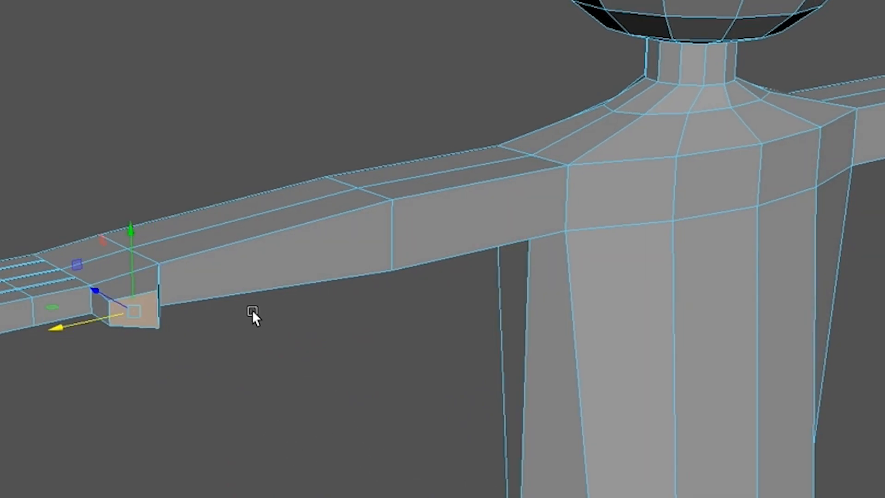
pyautogui.moveTo(130, 233); pyautogui.dragTo(135, 233)
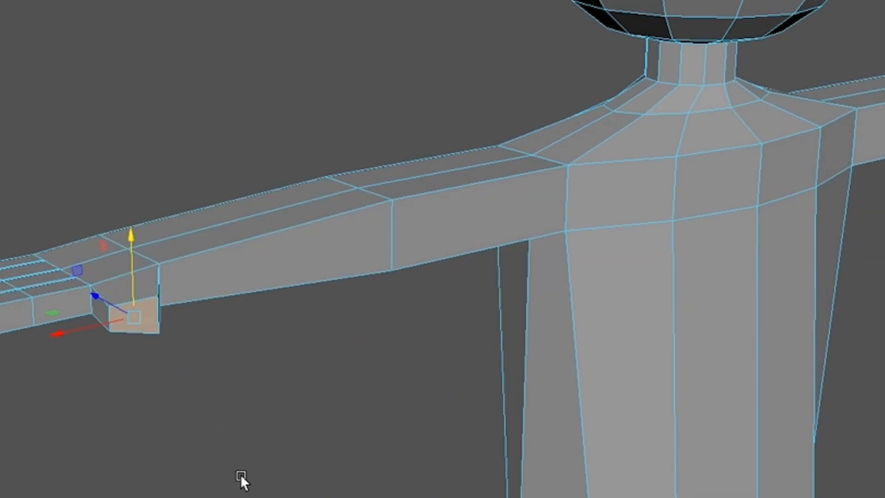
pyautogui.keyDown('alt'); pyautogui.moveTo(252, 493); pyautogui.dragTo(288, 493); pyautogui.keyUp('alt')
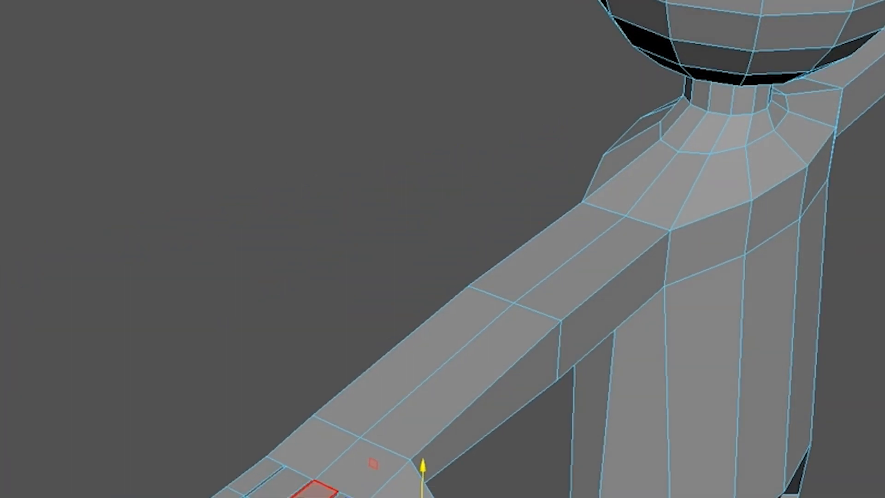
pyautogui.scroll(-3, 311, 490)
pyautogui.scroll(-2, 546, 249)
pyautogui.press('r')
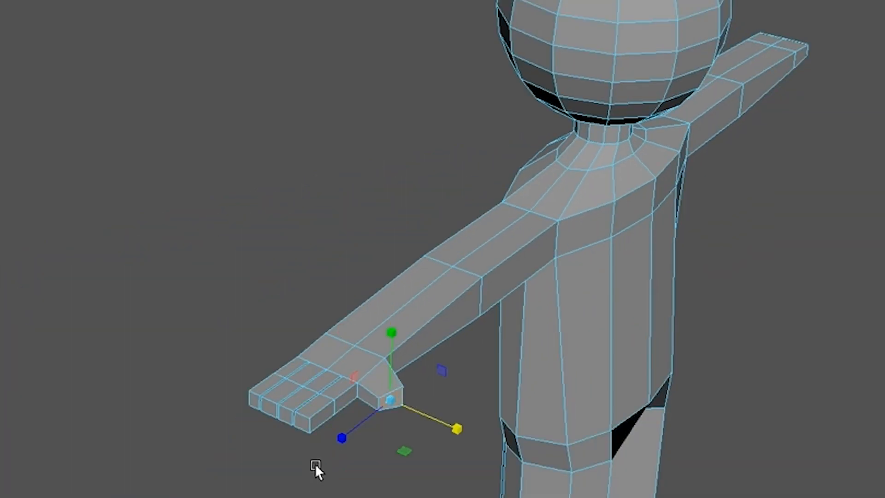
pyautogui.click(391, 399)
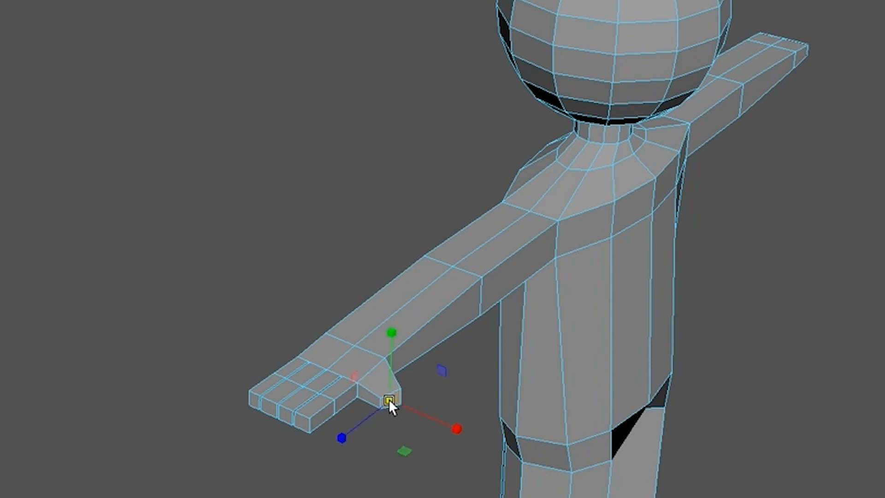
# Step: Extrude the thumb's end face outward as a tip segment and lower it slightly
pyautogui.hotkey('ctrl', 'e')
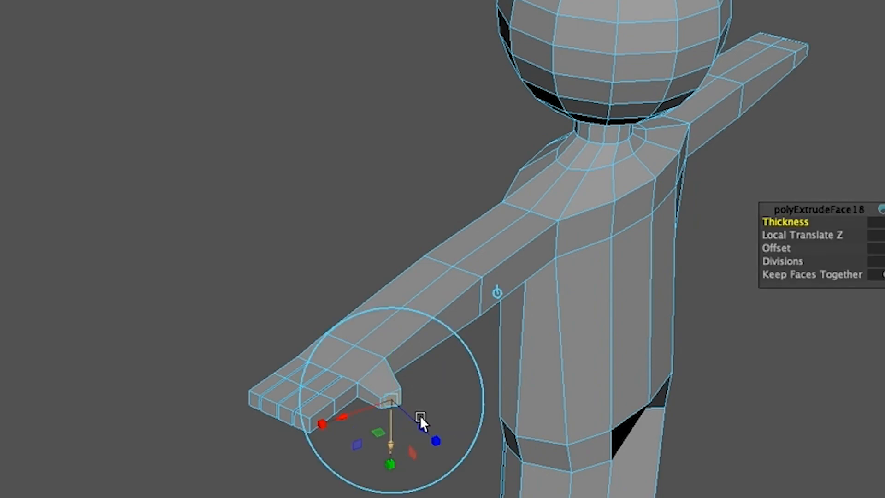
pyautogui.moveTo(427, 424); pyautogui.dragTo(425, 457)
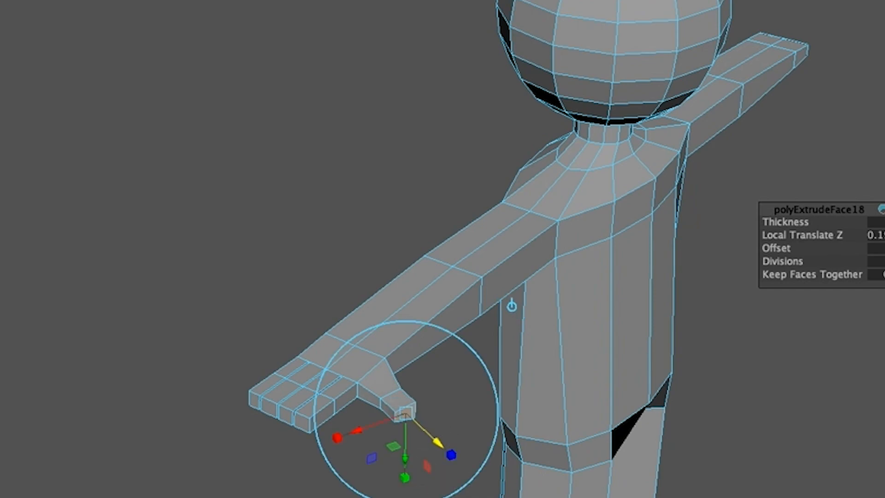
pyautogui.scroll(5, 425, 493)
pyautogui.keyDown('alt'); pyautogui.moveTo(438, 409); pyautogui.dragTo(413, 87, button='middle'); pyautogui.keyUp('alt')
pyautogui.keyDown('alt'); pyautogui.moveTo(407, 298); pyautogui.dragTo(405, 327); pyautogui.keyUp('alt')
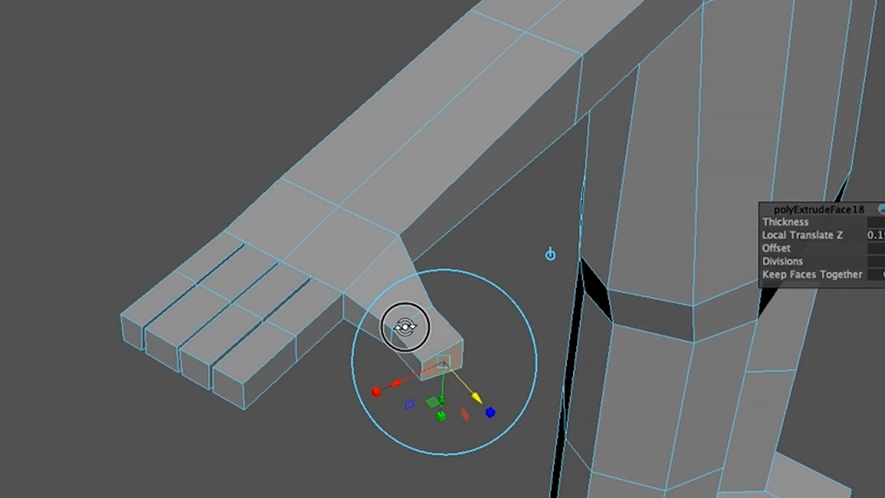
pyautogui.moveTo(442, 394); pyautogui.dragTo(445, 402)
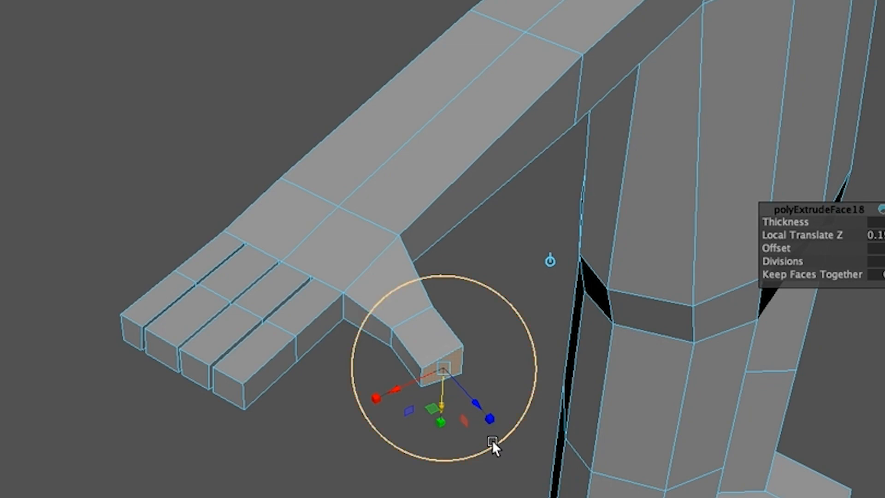
# Step: Scale the thumb's tip face down slightly and clear the selection
pyautogui.press('w')
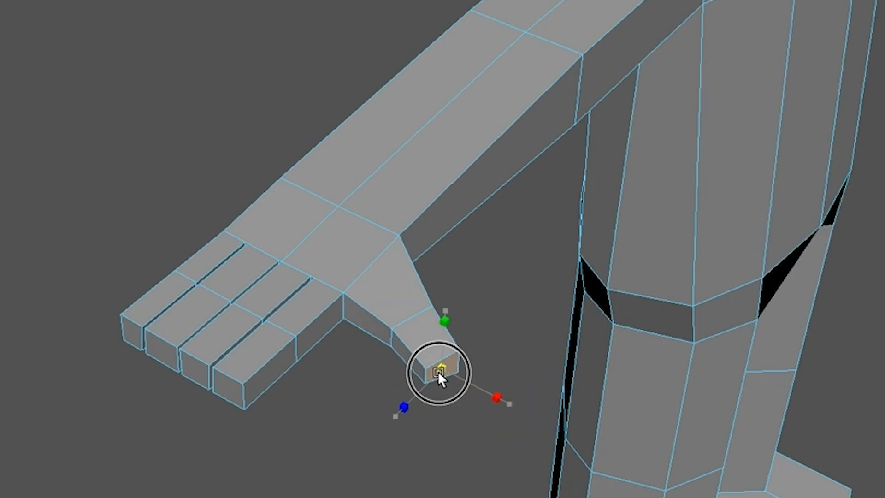
pyautogui.moveTo(438, 372); pyautogui.dragTo(438, 371)
pyautogui.click(471, 491)
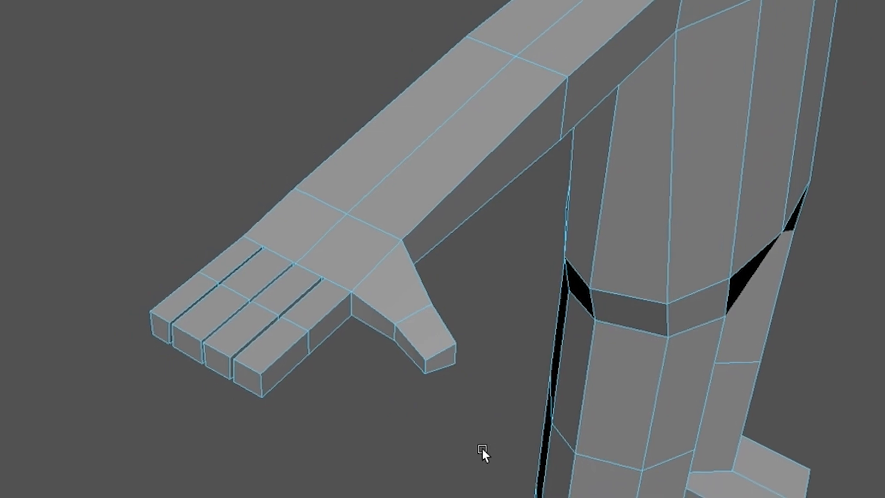
pyautogui.keyDown('alt'); pyautogui.moveTo(504, 430); pyautogui.dragTo(450, 355); pyautogui.keyUp('alt')
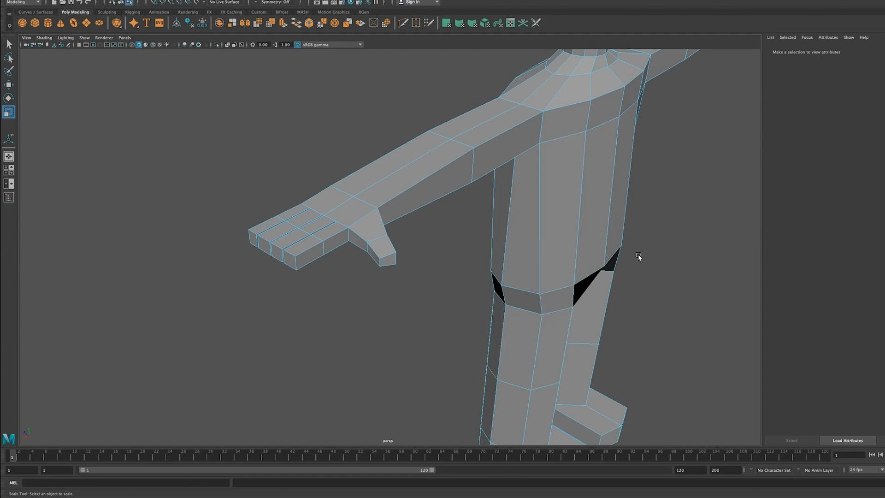
# Step: Select the four finger faces at the end of the other arm, leaving out the narrow gap faces between them
pyautogui.keyDown('alt'); pyautogui.moveTo(638, 260); pyautogui.dragTo(508, 279); pyautogui.keyUp('alt')
pyautogui.scroll(-5, 521, 279)
pyautogui.keyDown('alt'); pyautogui.moveTo(610, 286); pyautogui.dragTo(499, 251, button='middle'); pyautogui.keyUp('alt')
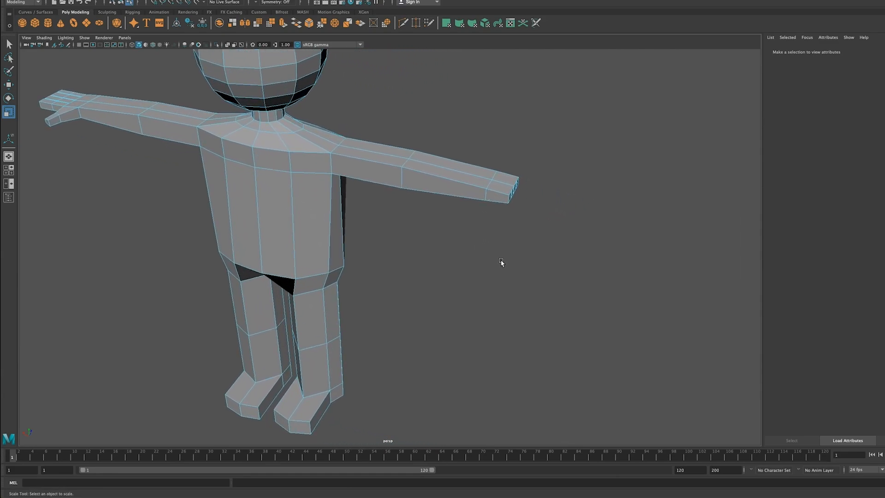
pyautogui.moveTo(472, 273)
pyautogui.keyDown('alt'); pyautogui.mouseDown()
pyautogui.moveTo(466, 258)
pyautogui.moveTo(500, 275)
pyautogui.moveTo(484, 277)
pyautogui.mouseUp(); pyautogui.keyUp('alt')
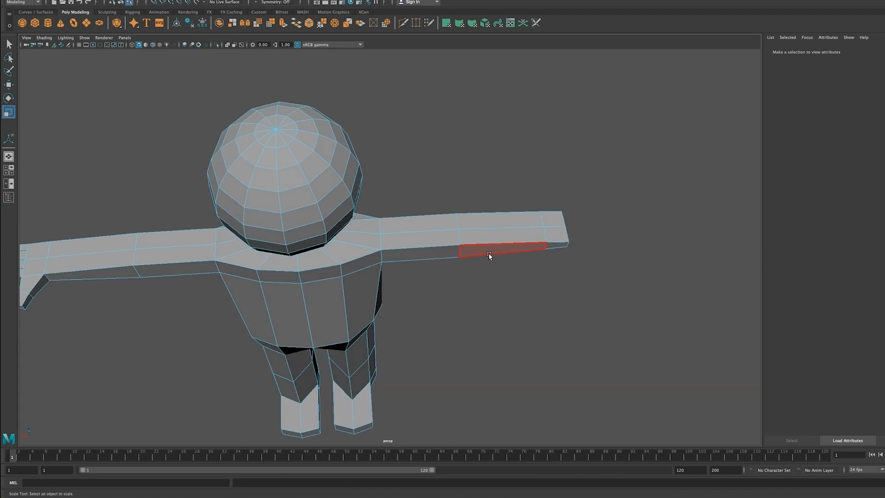
pyautogui.scroll(-3, 490, 257)
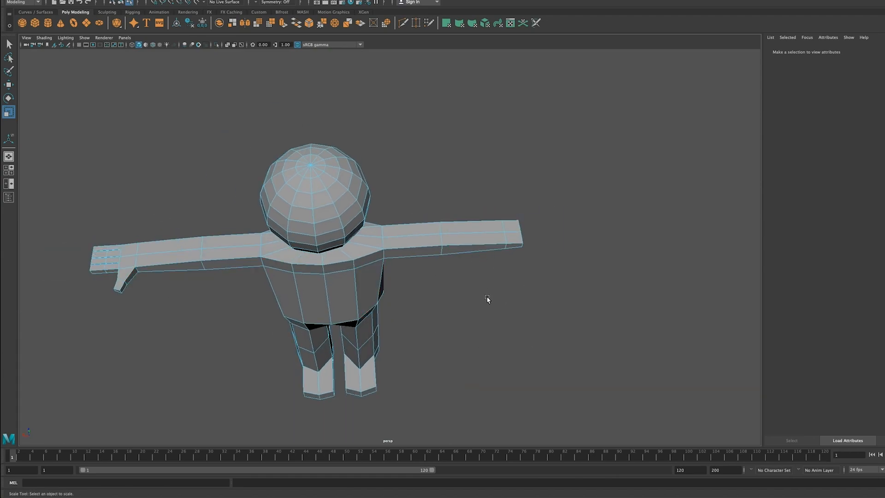
pyautogui.scroll(2, 486, 300)
pyautogui.scroll(1, 485, 300)
pyautogui.keyDown('alt'); pyautogui.moveTo(450, 272); pyautogui.dragTo(526, 241, button='middle'); pyautogui.keyUp('alt')
pyautogui.keyDown('alt'); pyautogui.moveTo(526, 242); pyautogui.dragTo(484, 219); pyautogui.keyUp('alt')
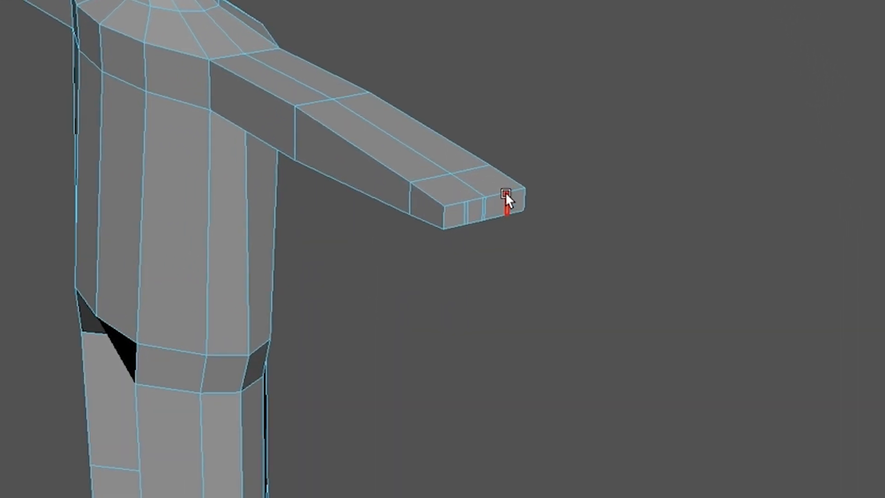
pyautogui.click(541, 214)
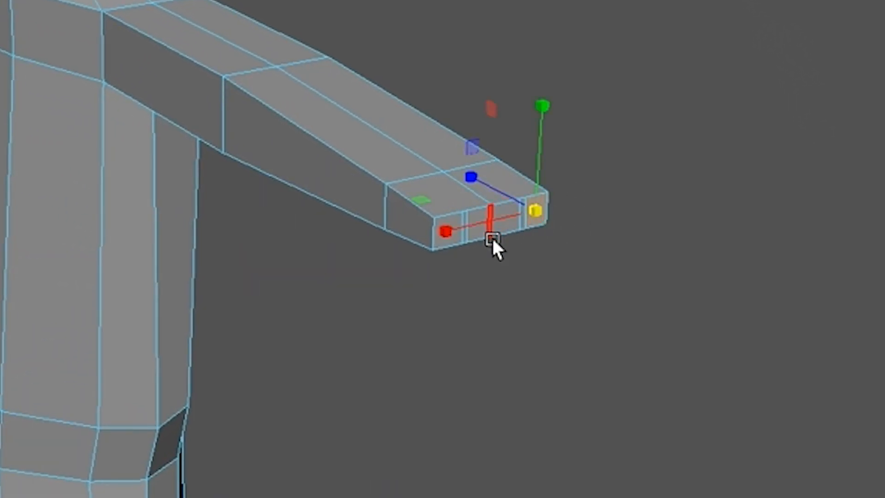
pyautogui.press('q')
pyautogui.keyDown('shift'); pyautogui.click(510, 220); pyautogui.keyUp('shift')
pyautogui.keyDown('shift'); pyautogui.click(477, 223); pyautogui.keyUp('shift')
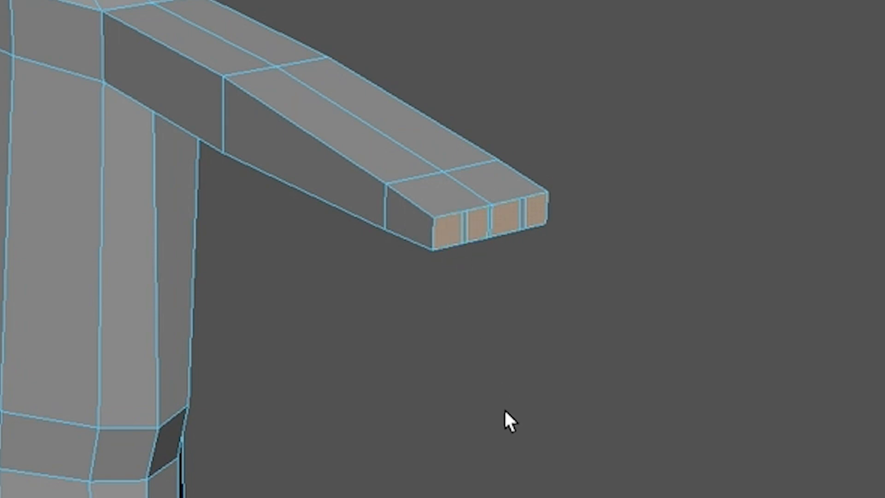
# Step: Extrude the four selected finger faces and move them outward along the arm as the first finger segment
pyautogui.hotkey('ctrl', 'e')
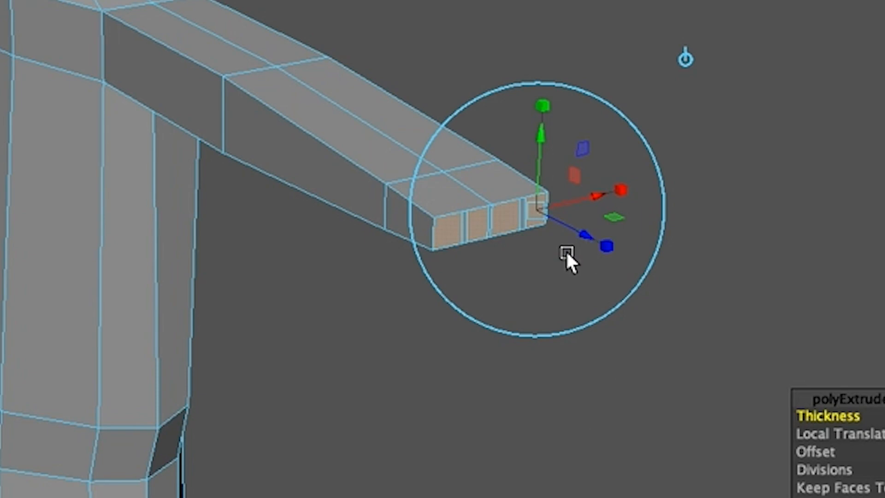
pyautogui.press('w')
pyautogui.moveTo(434, 184); pyautogui.dragTo(455, 212, button='middle')
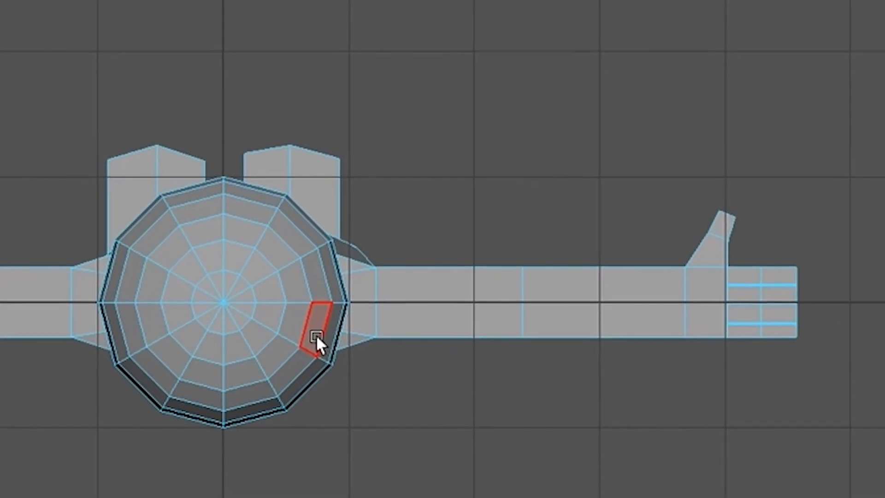
pyautogui.click(64, 272)
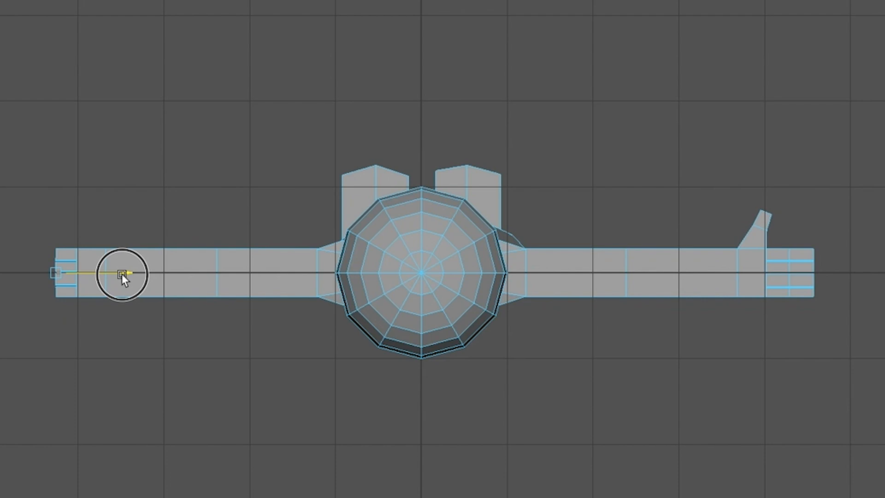
pyautogui.moveTo(121, 273); pyautogui.dragTo(118, 272)
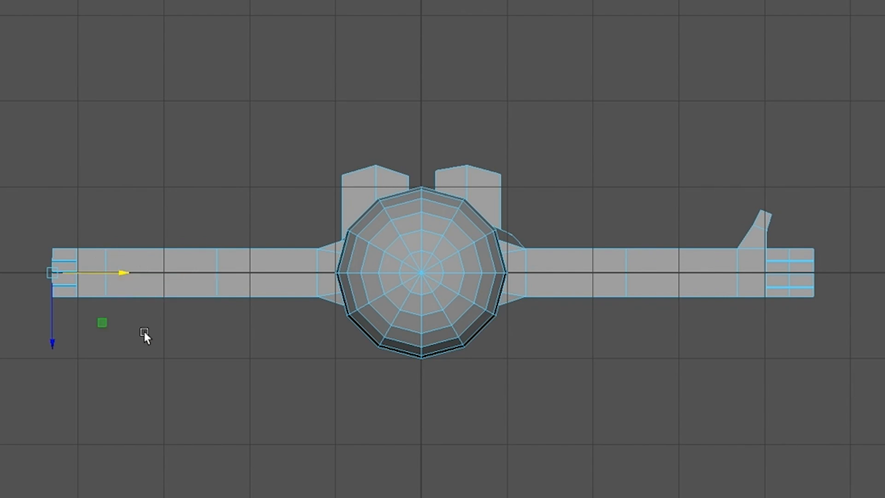
# Step: Extrude the finger faces again and move them outward as a second segment, matching the finger length of the opposite hand
pyautogui.hotkey('ctrl', 'e')
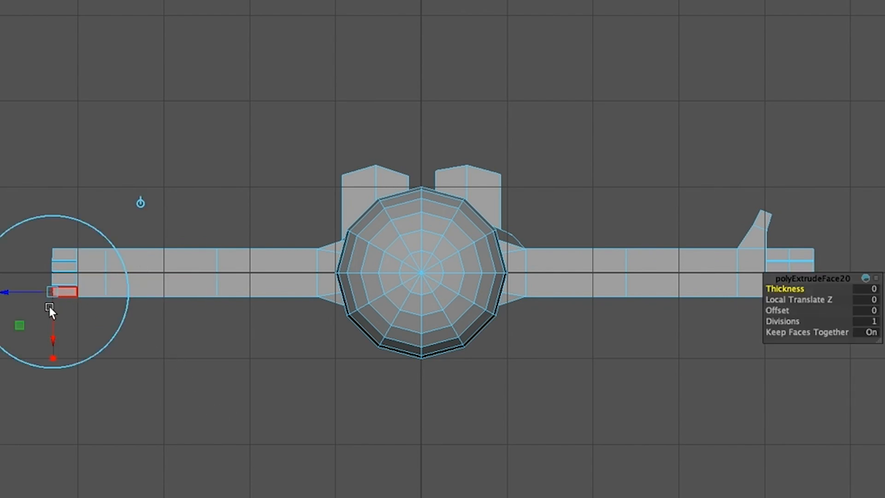
pyautogui.hotkey('ctrl', 'z')
pyautogui.moveTo(121, 272); pyautogui.dragTo(100, 270)
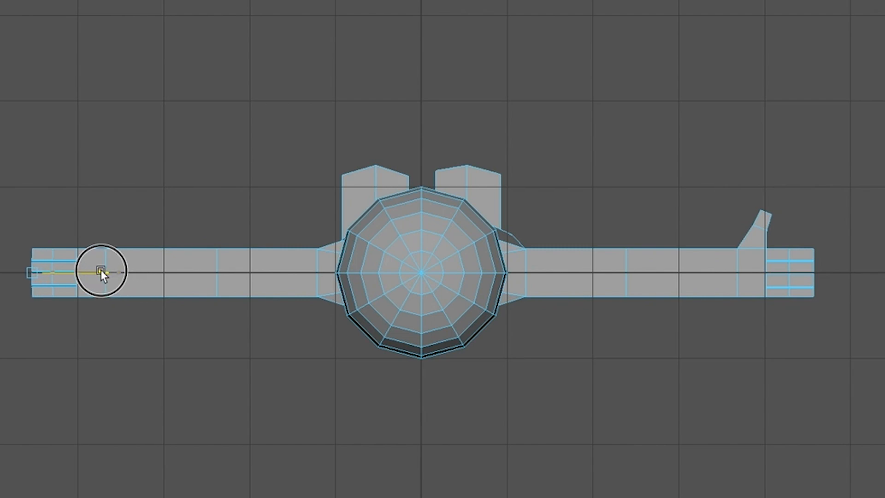
pyautogui.moveTo(100, 270); pyautogui.dragTo(98, 269)
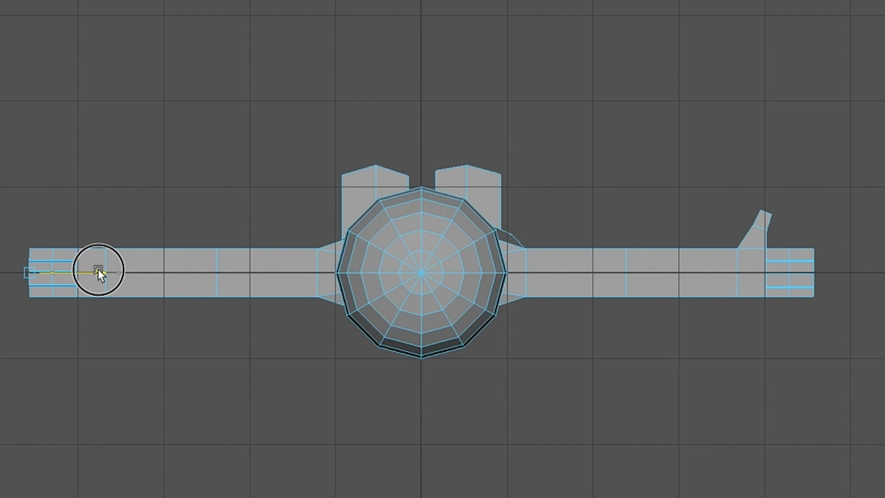
pyautogui.moveTo(98, 269); pyautogui.dragTo(98, 271)
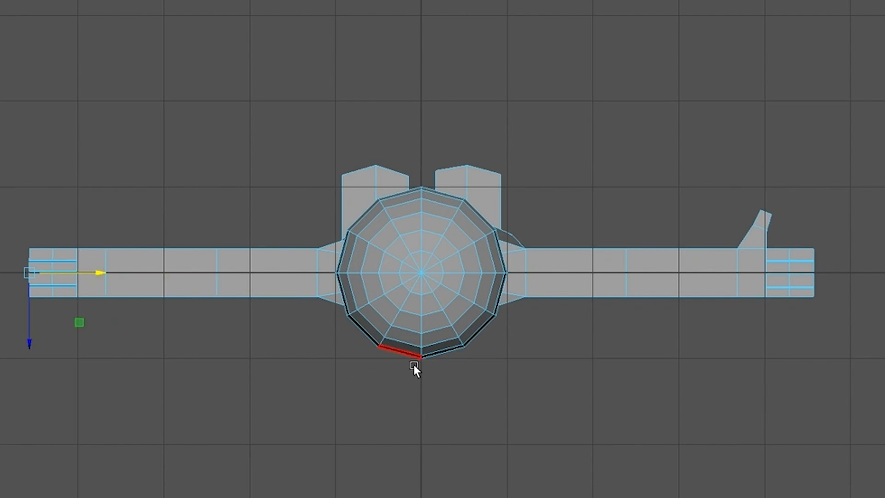
# Step: Extrude the front side face of the palm between wrist and fingers and pull it forward as the thumb base
pyautogui.press('space')
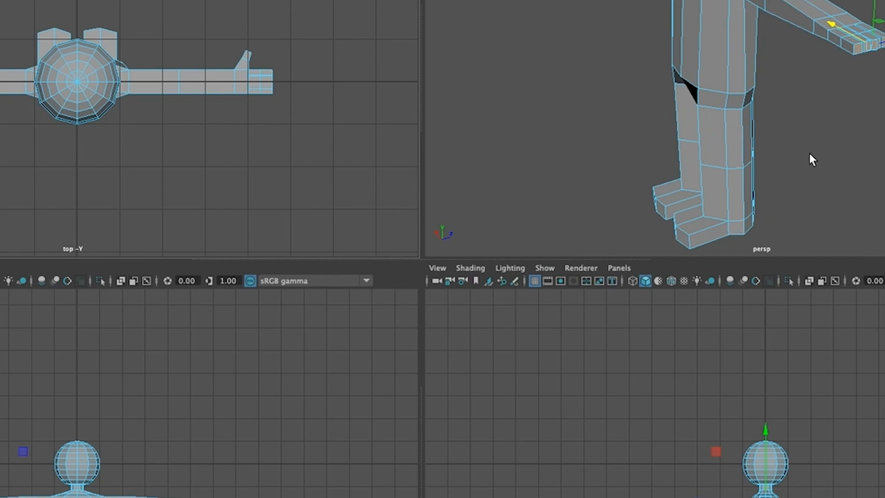
pyautogui.press('space')
pyautogui.click(535, 170)
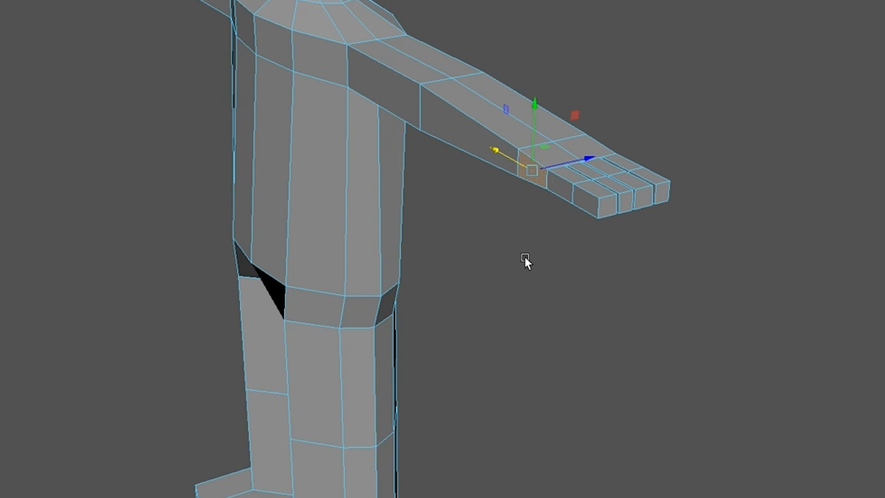
pyautogui.hotkey('ctrl', 'e')
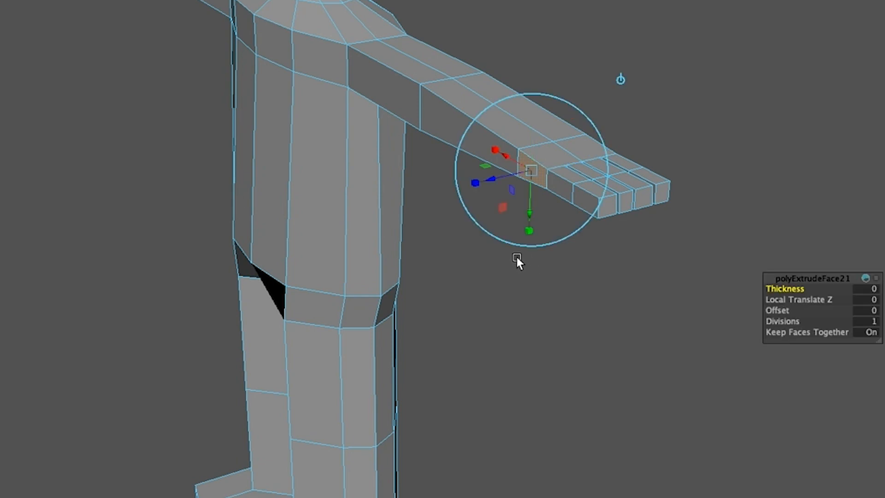
pyautogui.press('w')
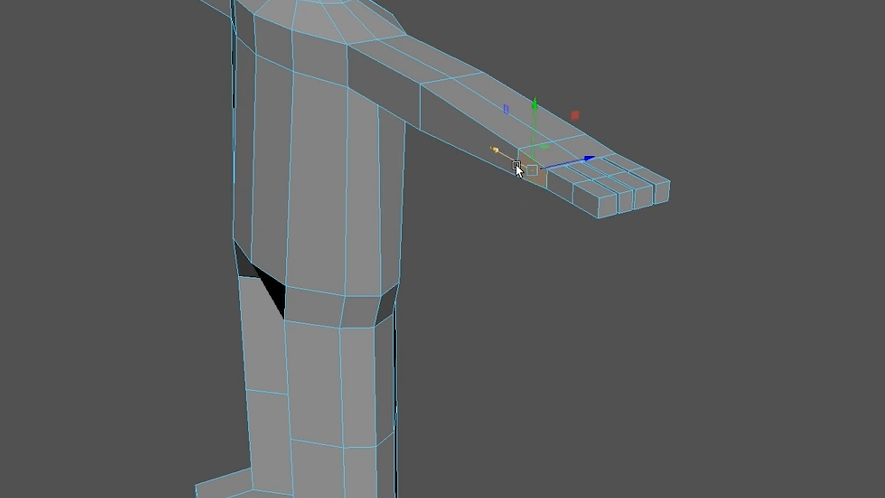
pyautogui.moveTo(589, 159); pyautogui.dragTo(573, 164)
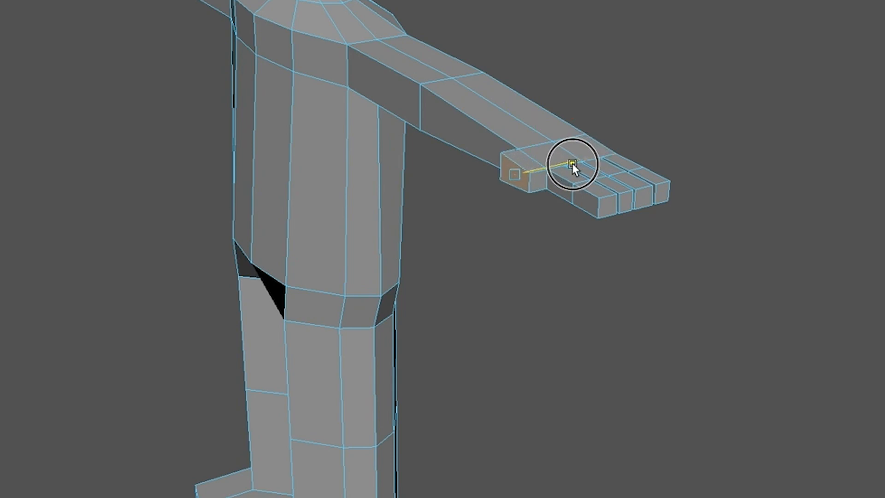
pyautogui.press('space')
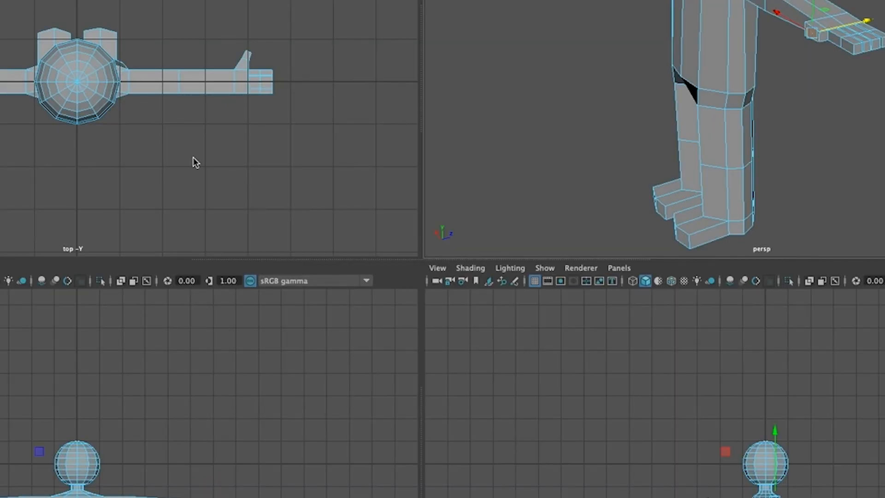
pyautogui.press('space')
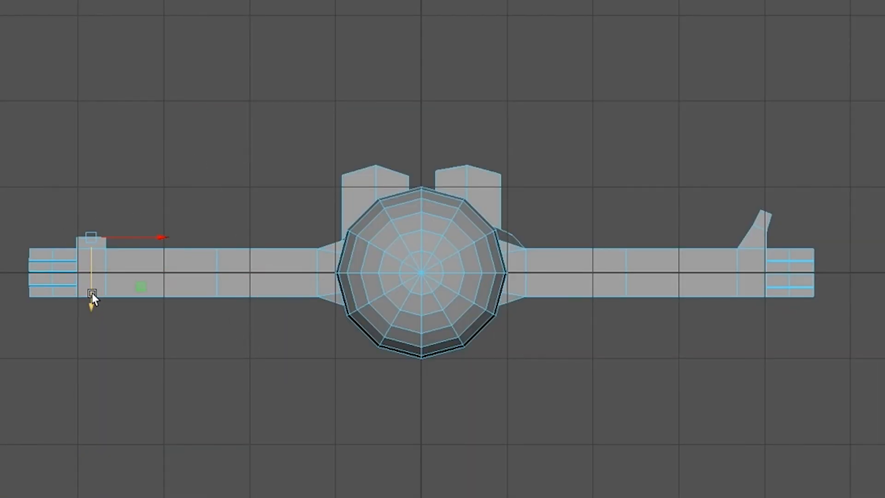
pyautogui.moveTo(91, 300); pyautogui.dragTo(91, 280)
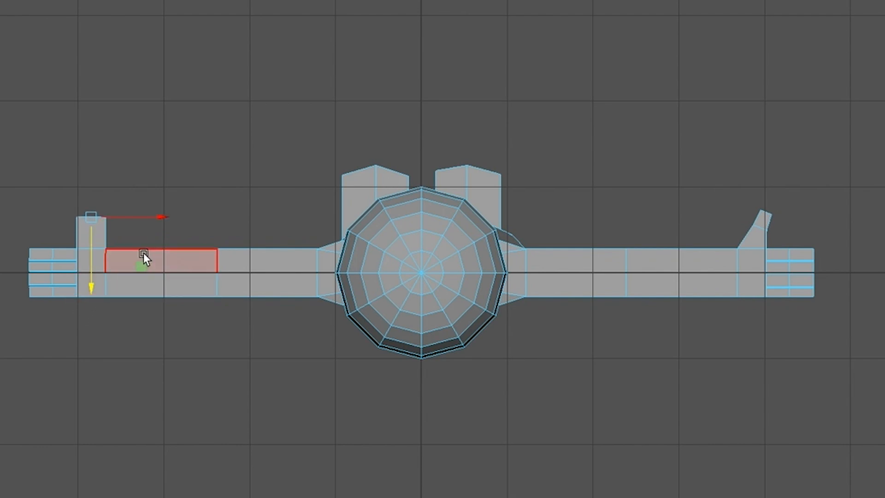
# Step: Scale down the thumb's end face and rotate it slightly toward the fingers
pyautogui.press('r')
pyautogui.moveTo(89, 213); pyautogui.dragTo(82, 217)
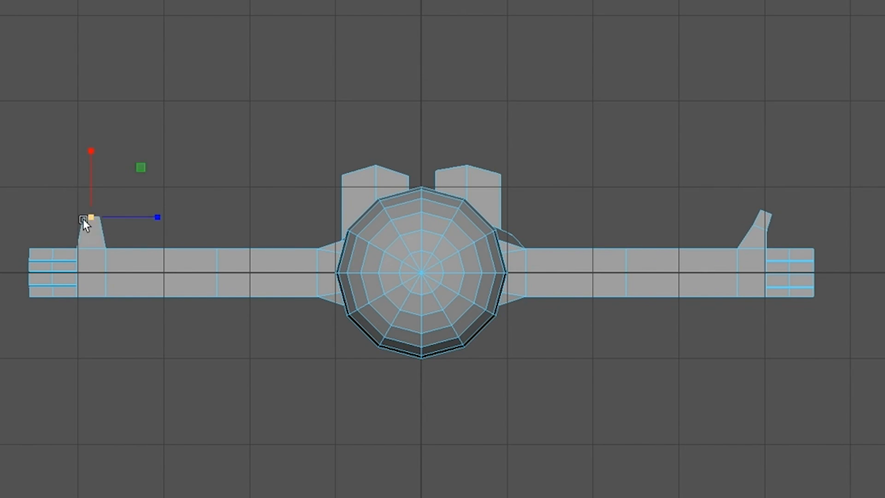
pyautogui.press('e')
pyautogui.moveTo(148, 190); pyautogui.dragTo(143, 168)
# Step: Shift the thumb's end face outward along the arm so the thumb leans toward the fingers
pyautogui.press('w')
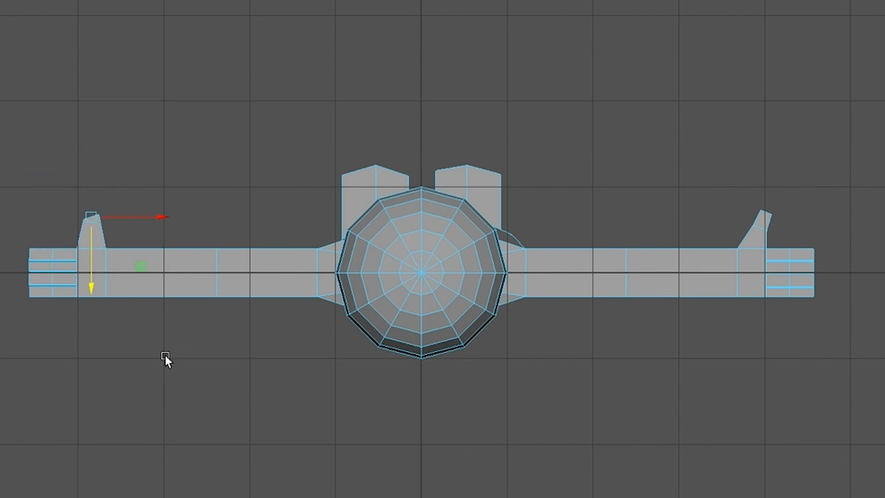
pyautogui.moveTo(160, 219); pyautogui.dragTo(148, 219)
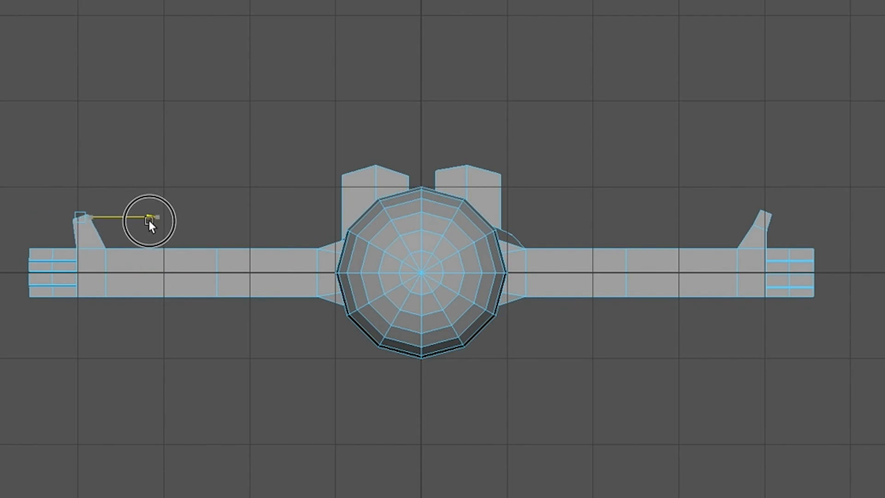
pyautogui.moveTo(148, 220); pyautogui.dragTo(149, 220)
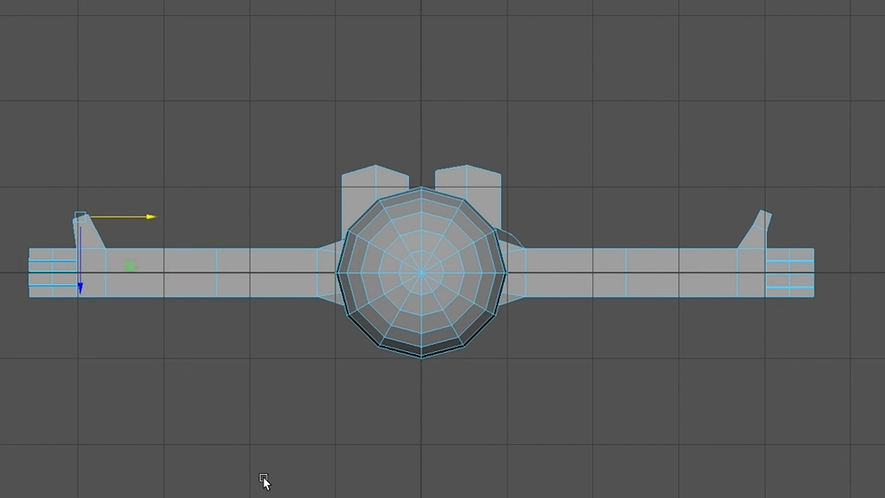
# Step: Extrude the thumb's end face by about 0.245 as a tip segment and scale the tip face down slightly
pyautogui.hotkey('ctrl', 'e')
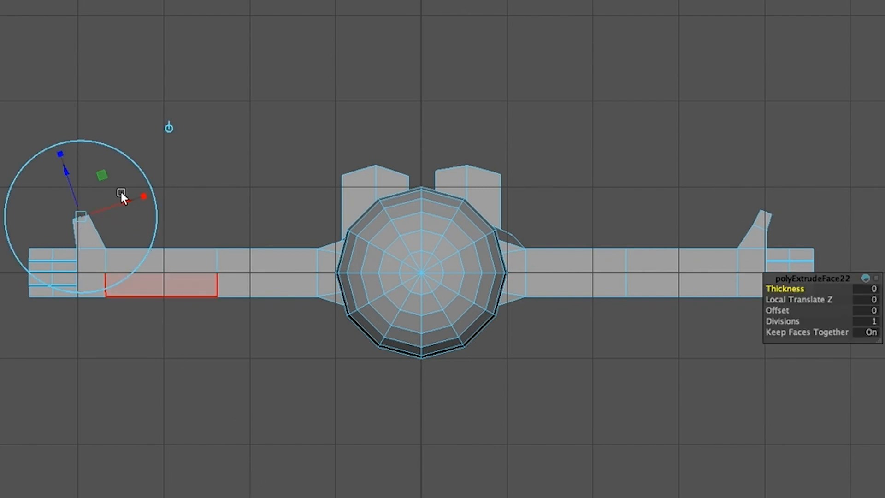
pyautogui.moveTo(63, 178); pyautogui.dragTo(60, 156)
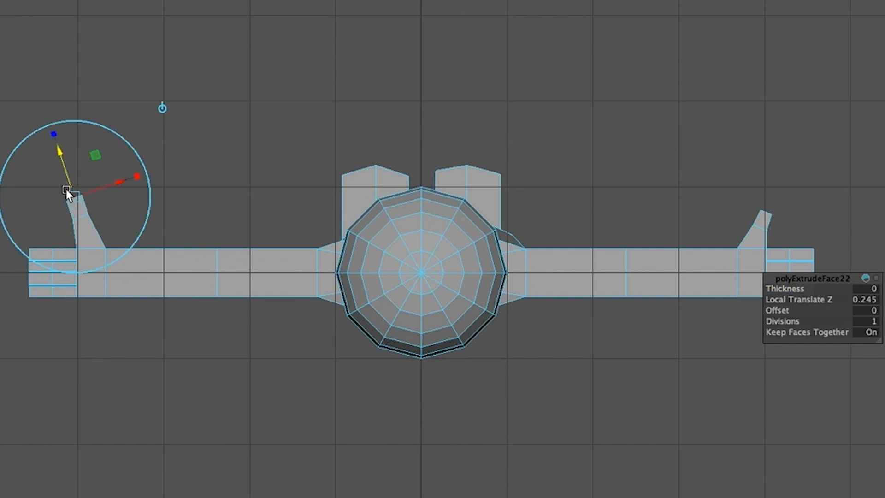
pyautogui.press('w')
pyautogui.moveTo(72, 194); pyautogui.dragTo(71, 194)
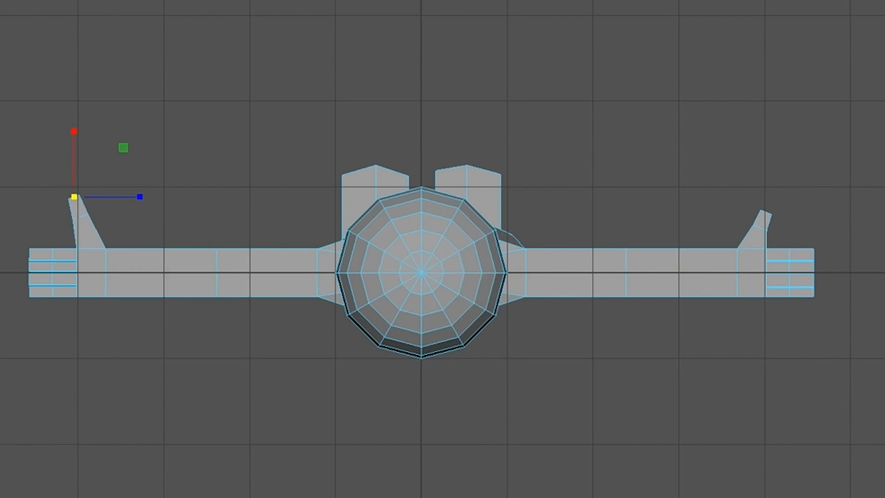
# Step: Move the thumb's tip face slightly back toward the hand to shorten the thumb
pyautogui.press('space')
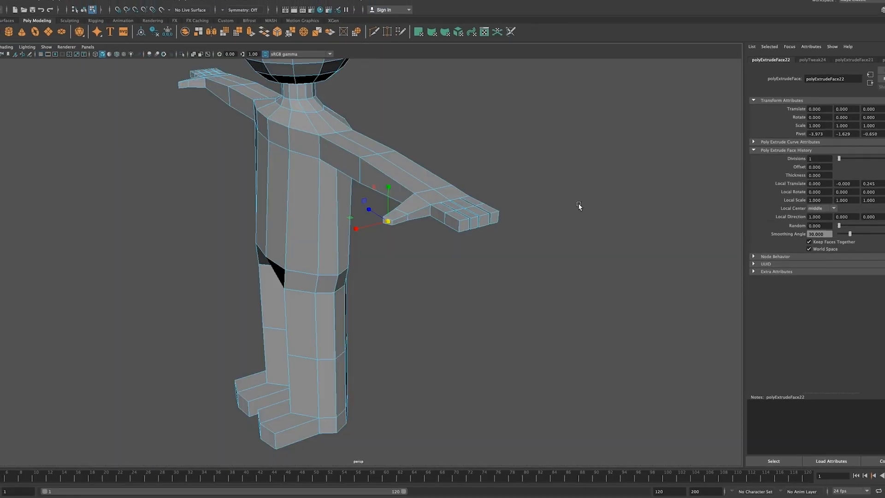
pyautogui.keyDown('alt'); pyautogui.moveTo(383, 305); pyautogui.dragTo(439, 322); pyautogui.keyUp('alt')
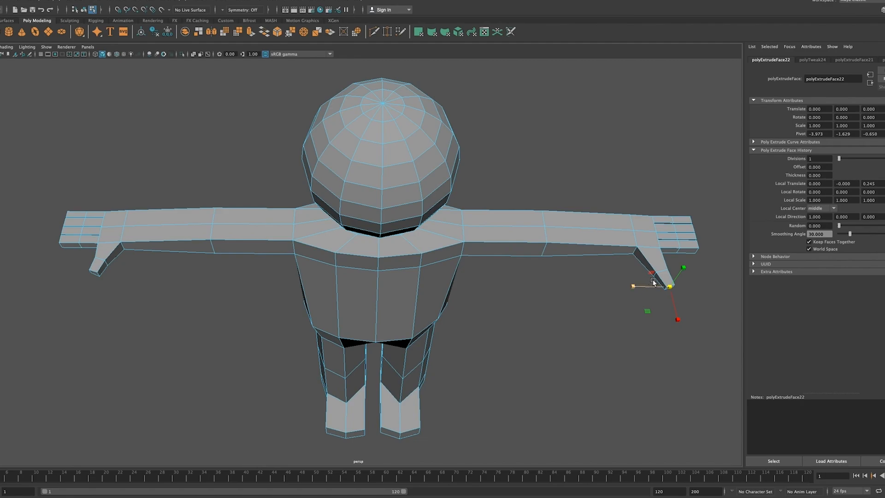
pyautogui.keyDown('alt'); pyautogui.moveTo(667, 331); pyautogui.dragTo(662, 338); pyautogui.keyUp('alt')
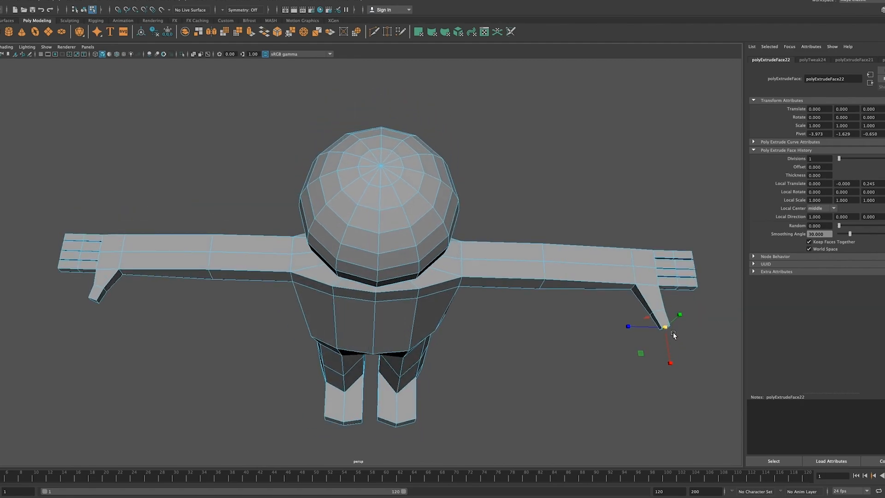
pyautogui.press('w')
pyautogui.moveTo(667, 330); pyautogui.dragTo(663, 323)
# Step: Select the vertices of the thumb's outer segment and shift them slightly back toward the body
pyautogui.rightClick(648, 269)
pyautogui.moveTo(648, 269); pyautogui.dragTo(612, 271, button='right')
pyautogui.click(673, 321)
pyautogui.click(687, 310)
pyautogui.moveTo(687, 298); pyautogui.dragTo(645, 340)
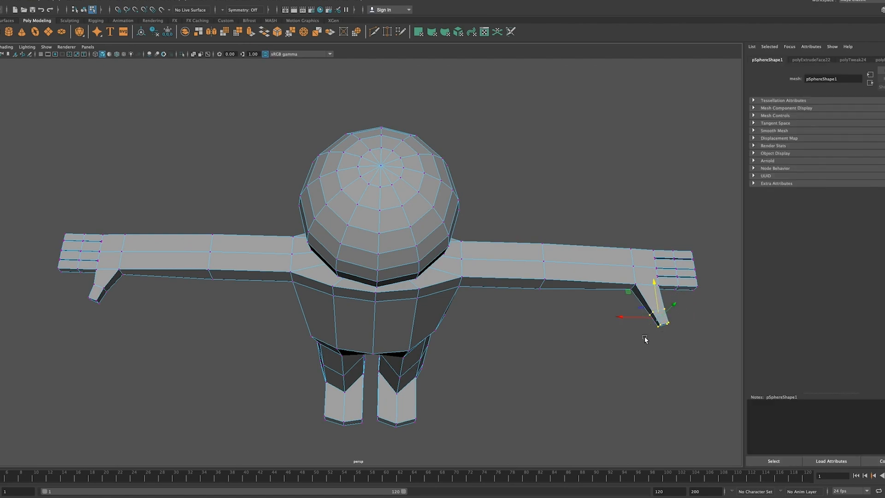
pyautogui.moveTo(654, 283); pyautogui.dragTo(645, 282)
pyautogui.keyDown('alt'); pyautogui.moveTo(639, 463); pyautogui.dragTo(632, 471); pyautogui.keyUp('alt')
pyautogui.click(604, 383)
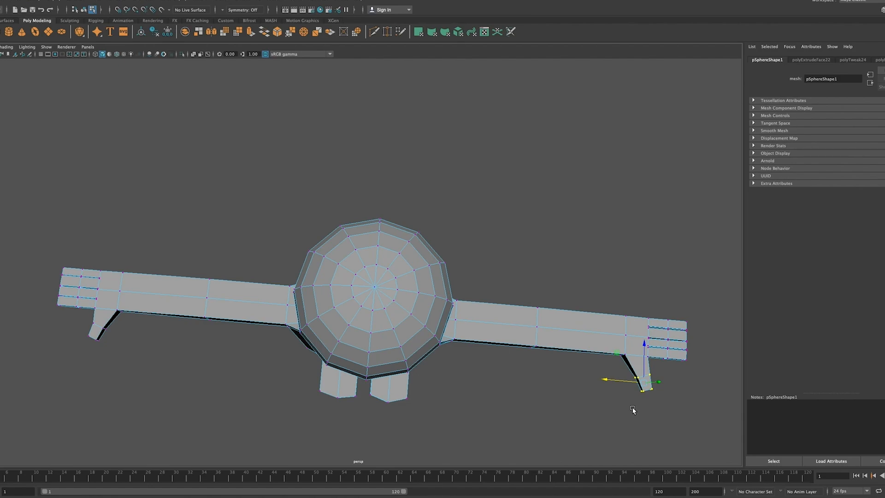
# Step: Rotate the selected outer segment of the thumb slightly, and clear the selection
pyautogui.press('e')
pyautogui.moveTo(619, 405); pyautogui.dragTo(622, 409)
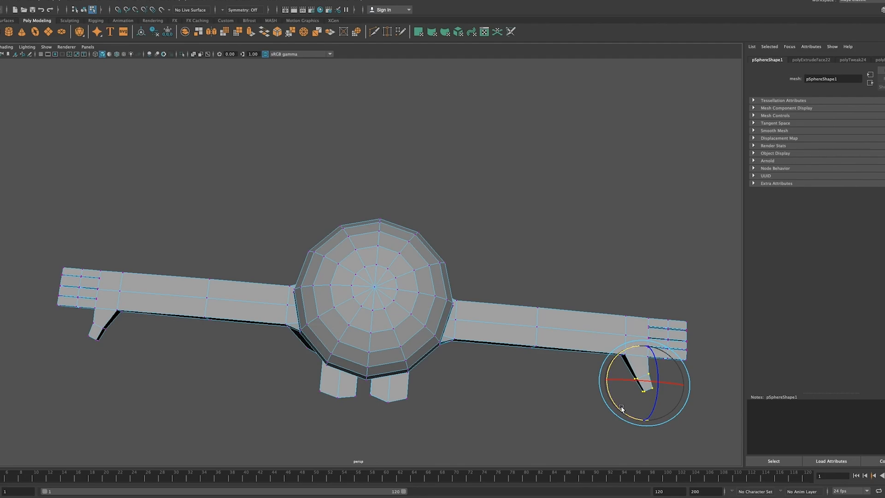
pyautogui.click(523, 452)
pyautogui.keyDown('alt'); pyautogui.moveTo(522, 452); pyautogui.dragTo(503, 432); pyautogui.keyUp('alt')
pyautogui.scroll(-4, 520, 420)
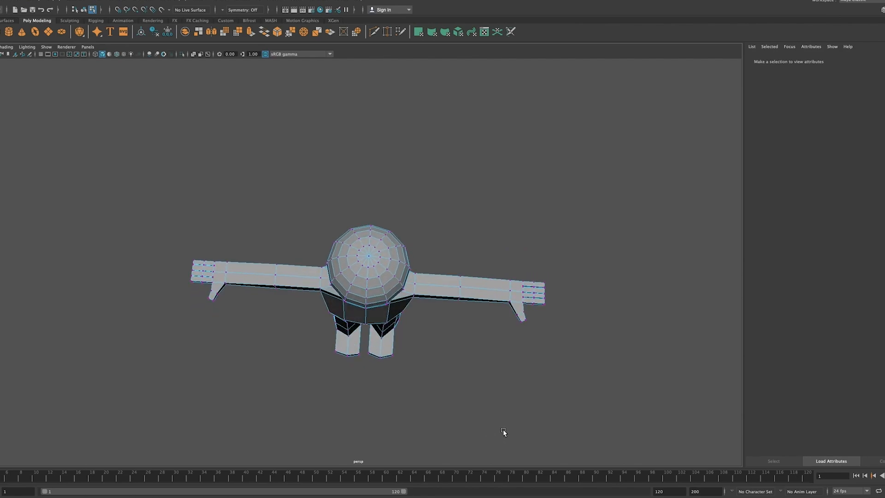
pyautogui.scroll(3, 513, 418)
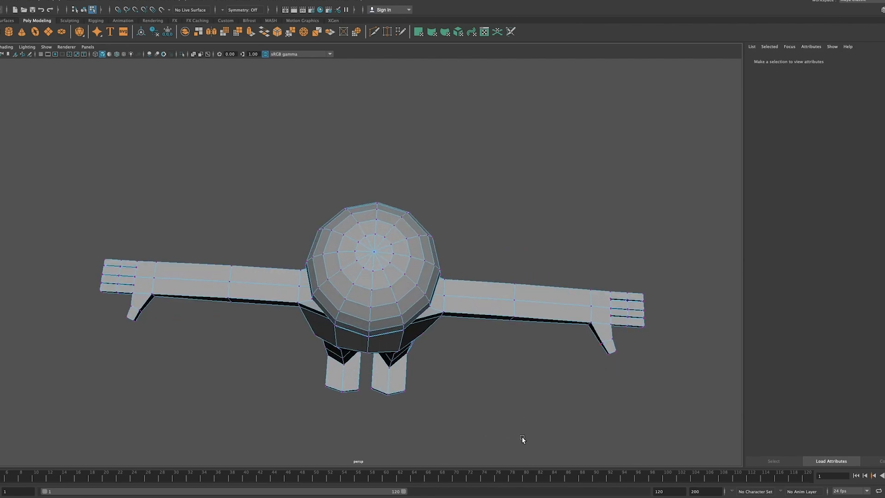
pyautogui.keyDown('alt'); pyautogui.moveTo(522, 439); pyautogui.dragTo(520, 399); pyautogui.keyUp('alt')
pyautogui.scroll(-4, 520, 400)
pyautogui.keyDown('alt'); pyautogui.moveTo(497, 359); pyautogui.dragTo(505, 370, button='middle'); pyautogui.keyUp('alt')
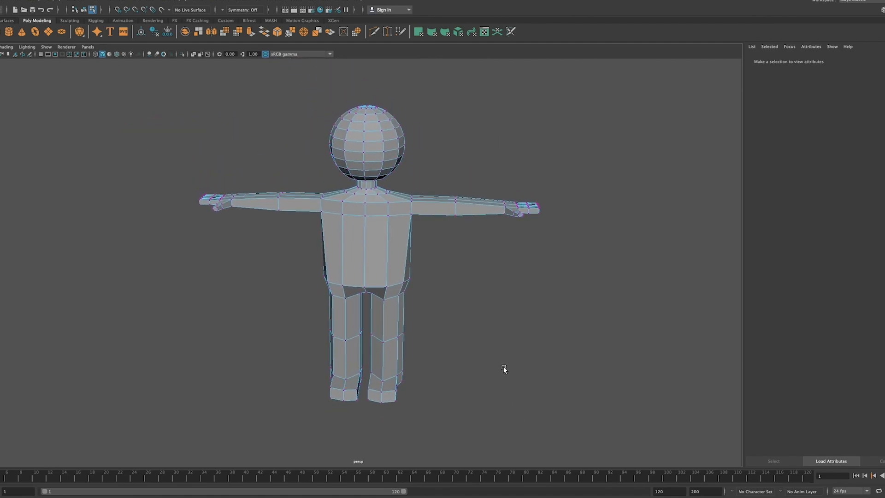
# Step: Return to object mode and preview the whole character with smooth mesh display
pyautogui.moveTo(380, 270); pyautogui.dragTo(407, 259, button='right')
pyautogui.press('q')
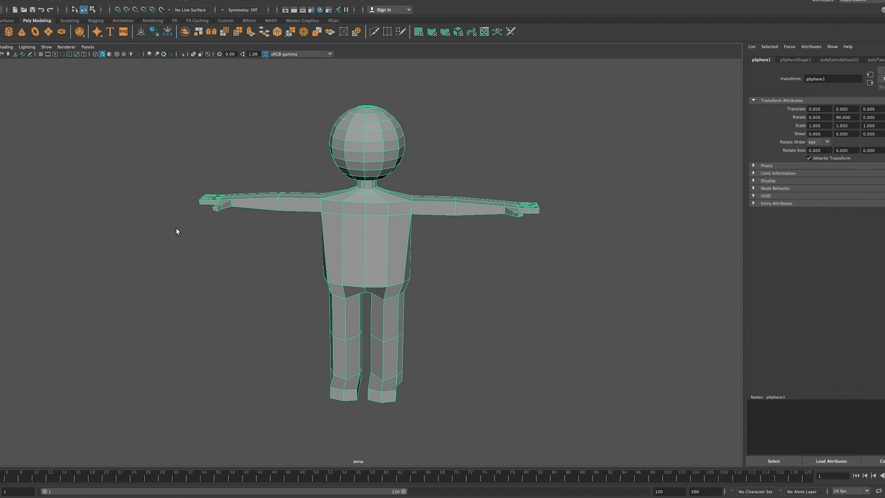
pyautogui.press('3')
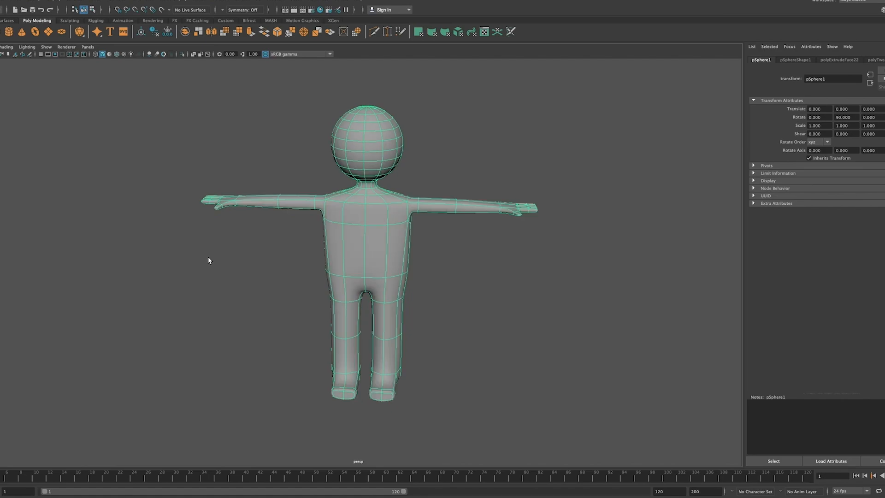
pyautogui.click(227, 261)
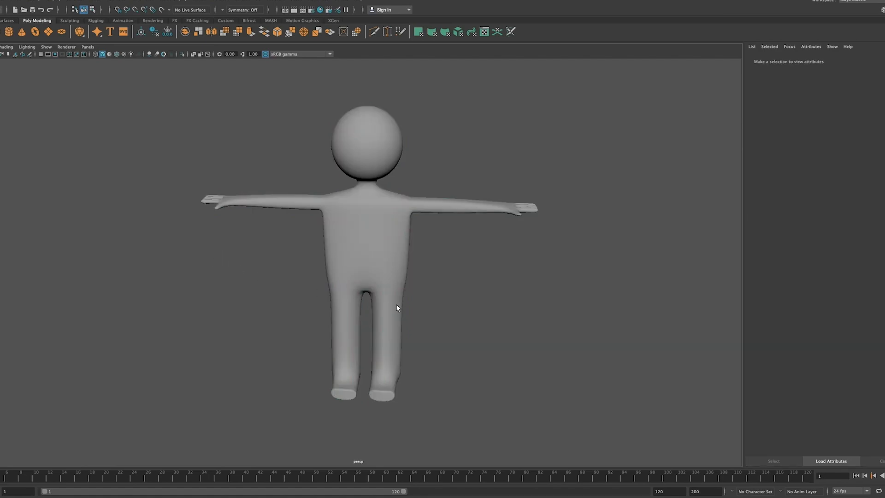
pyautogui.keyDown('alt'); pyautogui.moveTo(538, 335); pyautogui.dragTo(520, 335); pyautogui.keyUp('alt')
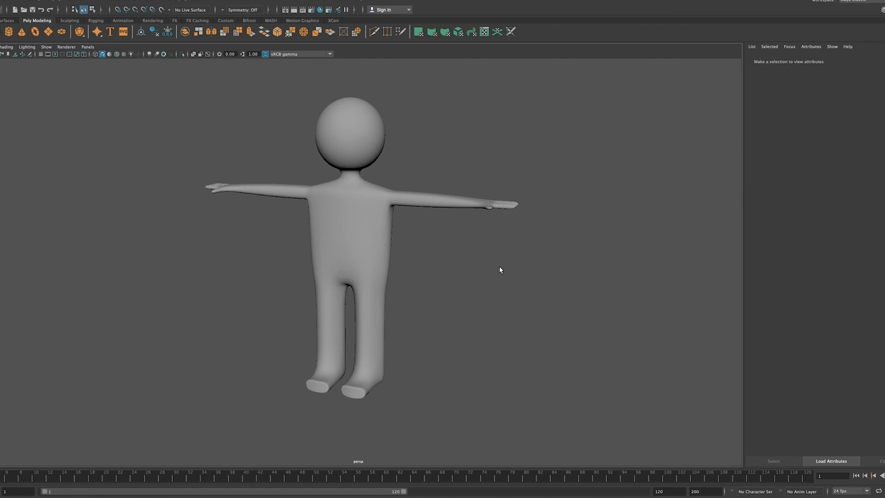
# Step: Switch the character back to its unsmoothed display and show its head enlarged in the side view
pyautogui.click(385, 258)
pyautogui.press('1')
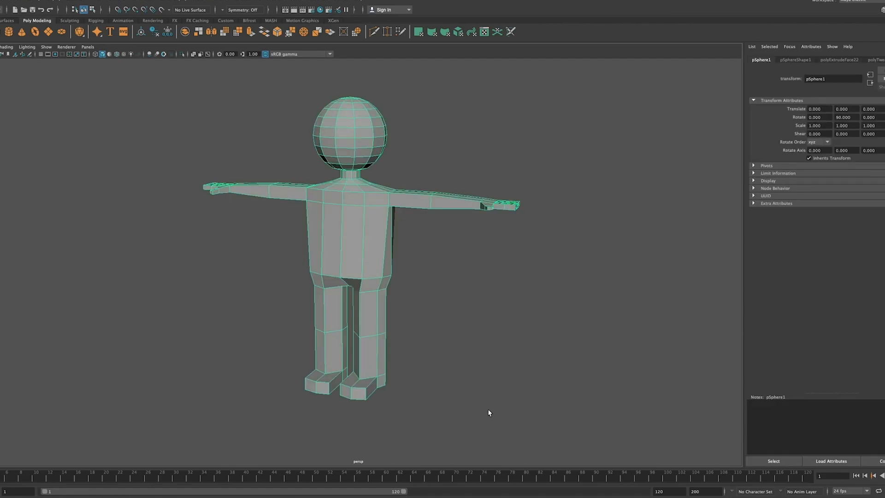
pyautogui.keyDown('alt'); pyautogui.moveTo(464, 377); pyautogui.dragTo(408, 376); pyautogui.keyUp('alt')
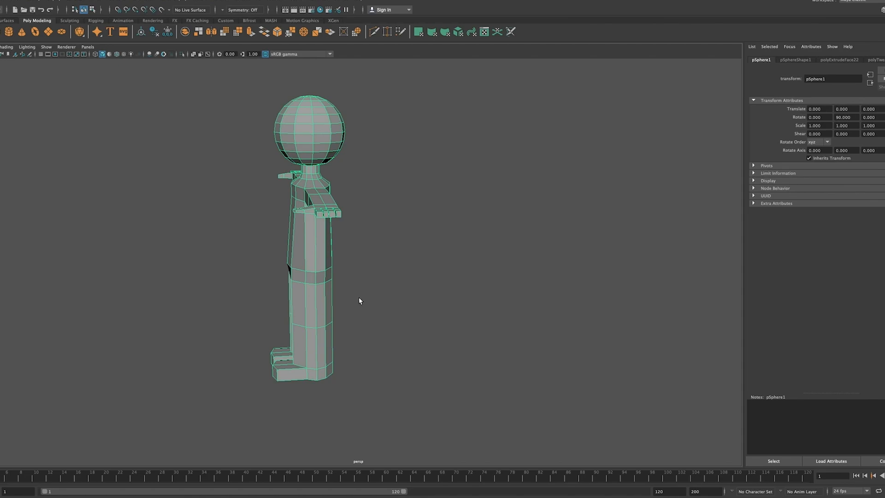
pyautogui.press('space')
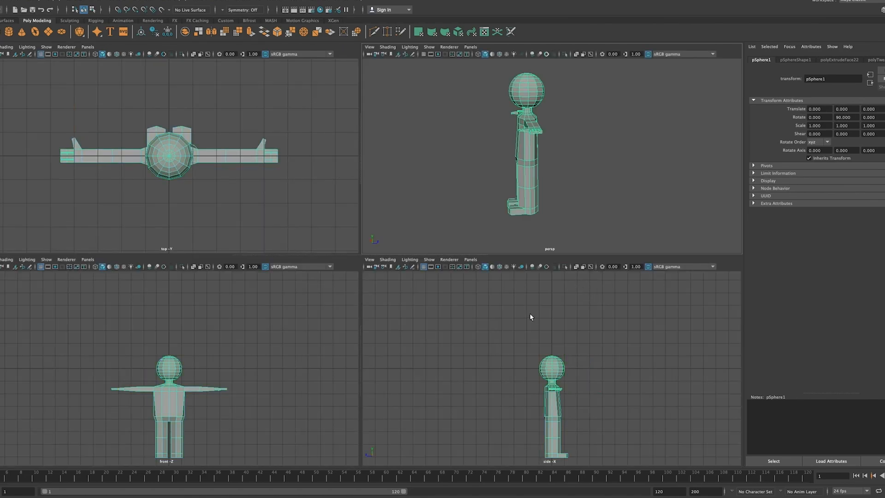
pyautogui.press('space')
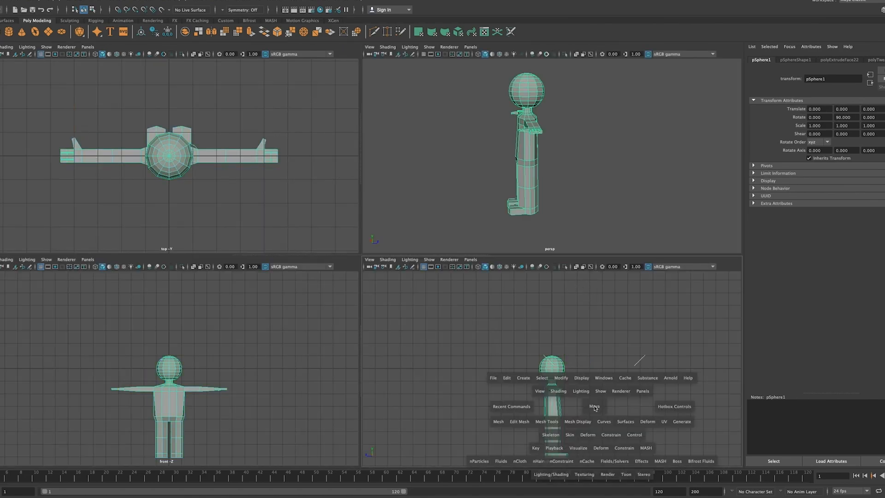
pyautogui.scroll(5, 361, 332)
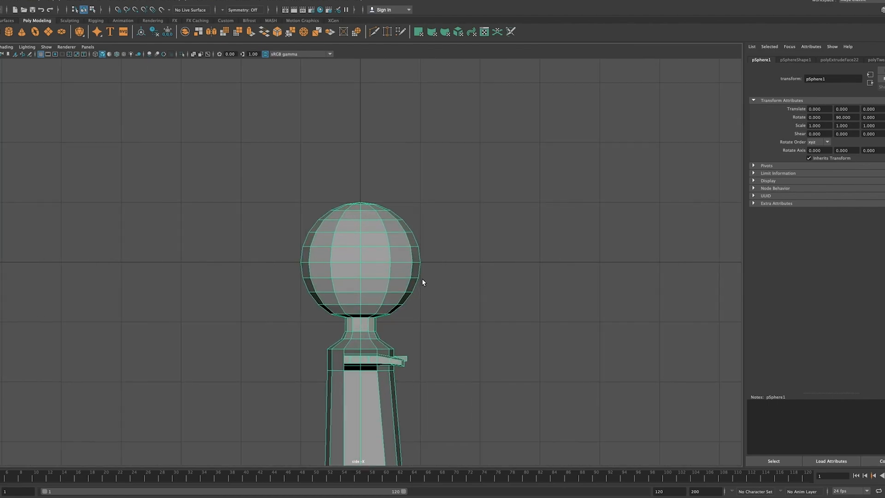
# Step: In vertex mode, push the front vertices just above the head's middle inward to form a recess at eye level
pyautogui.rightClick(363, 262)
pyautogui.moveTo(364, 261); pyautogui.dragTo(327, 260, button='right')
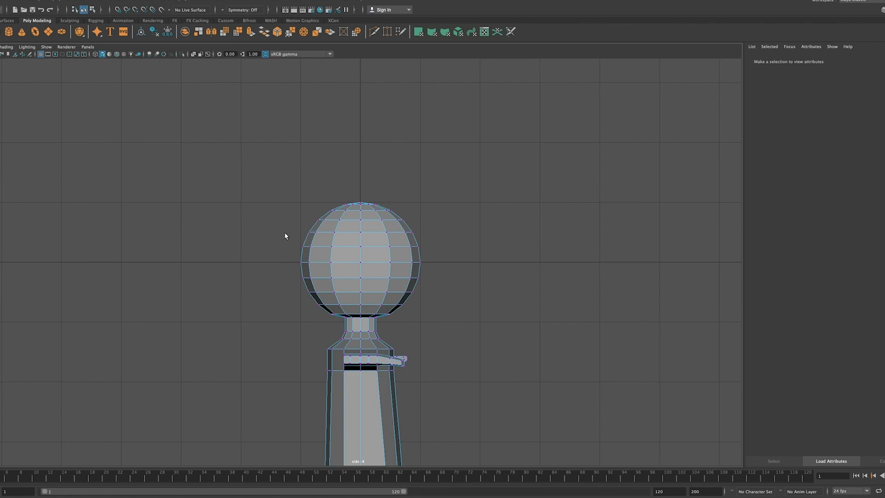
pyautogui.click(296, 274)
pyautogui.moveTo(296, 275); pyautogui.dragTo(318, 312)
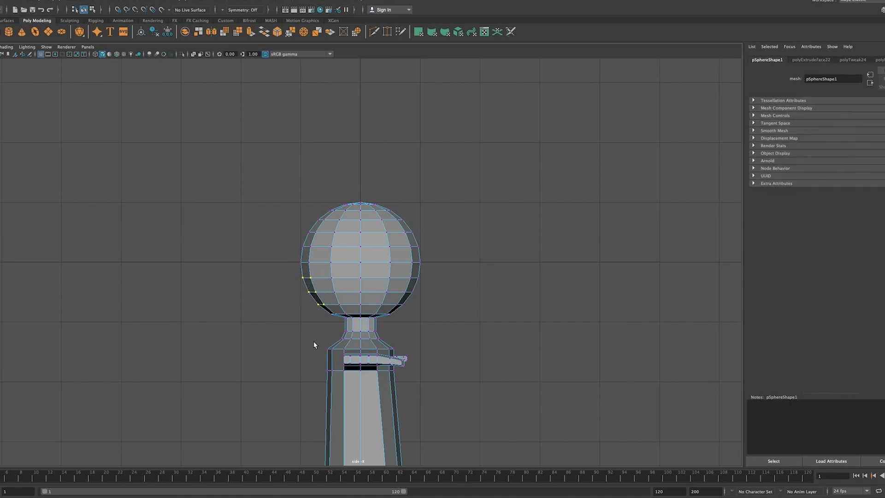
pyautogui.press('w')
pyautogui.moveTo(271, 291); pyautogui.dragTo(272, 291)
pyautogui.moveTo(423, 243); pyautogui.dragTo(371, 244)
pyautogui.click(425, 241)
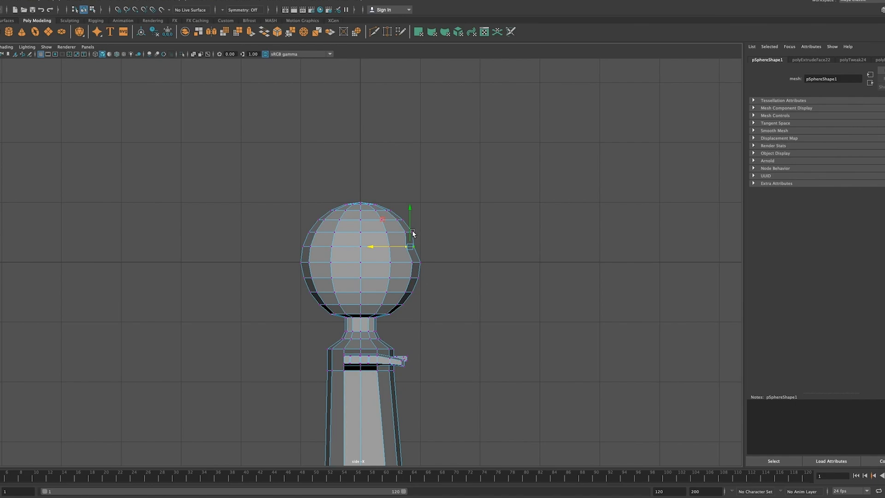
# Step: Pull the front vertex at the head's middle outward as a nose tip, and raise the vertices just below it slightly
pyautogui.click(420, 263)
pyautogui.moveTo(376, 261); pyautogui.dragTo(380, 262)
pyautogui.click(429, 266)
pyautogui.click(421, 265)
pyautogui.moveTo(390, 263)
pyautogui.mouseDown()
pyautogui.moveTo(405, 283)
pyautogui.moveTo(378, 277)
pyautogui.mouseUp()
pyautogui.moveTo(413, 240); pyautogui.dragTo(413, 238)
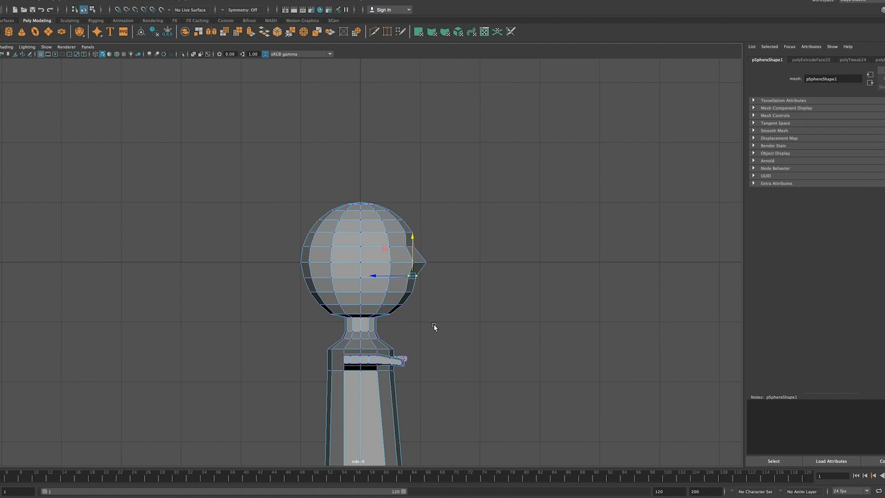
# Step: Select the nose-tip vertices and lower them slightly, leaving nothing selected
pyautogui.moveTo(397, 288); pyautogui.dragTo(428, 302)
pyautogui.moveTo(432, 253); pyautogui.dragTo(417, 273)
pyautogui.click(419, 249)
pyautogui.moveTo(424, 223); pyautogui.dragTo(406, 271)
pyautogui.click(438, 259)
pyautogui.moveTo(420, 228); pyautogui.dragTo(420, 232)
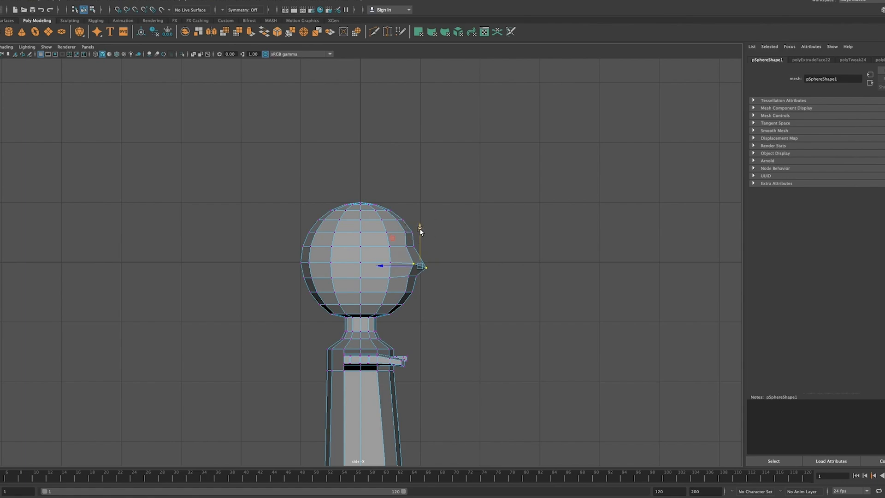
pyautogui.click(449, 284)
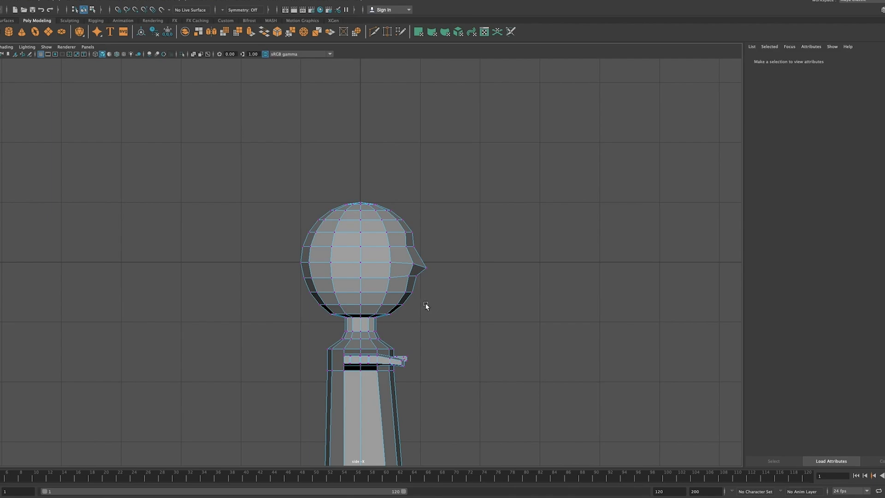
# Step: Return to the perspective view, put the mesh in object mode and face the character's front
pyautogui.press('space')
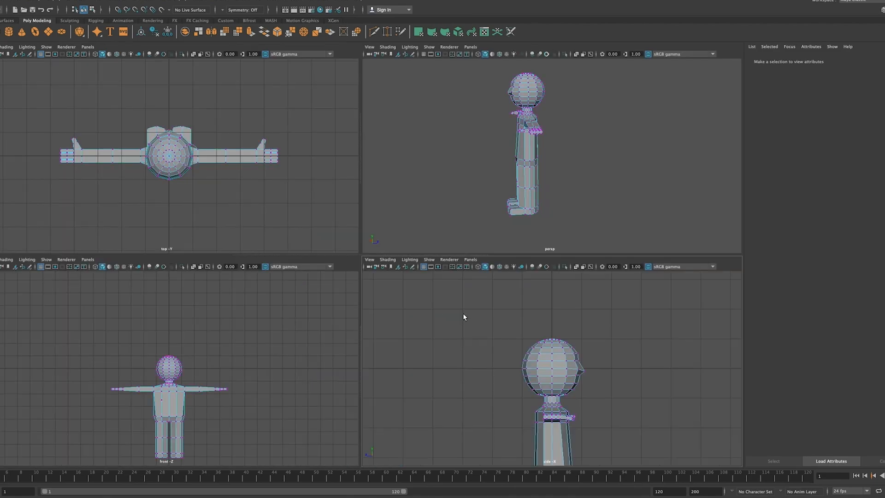
pyautogui.press('space')
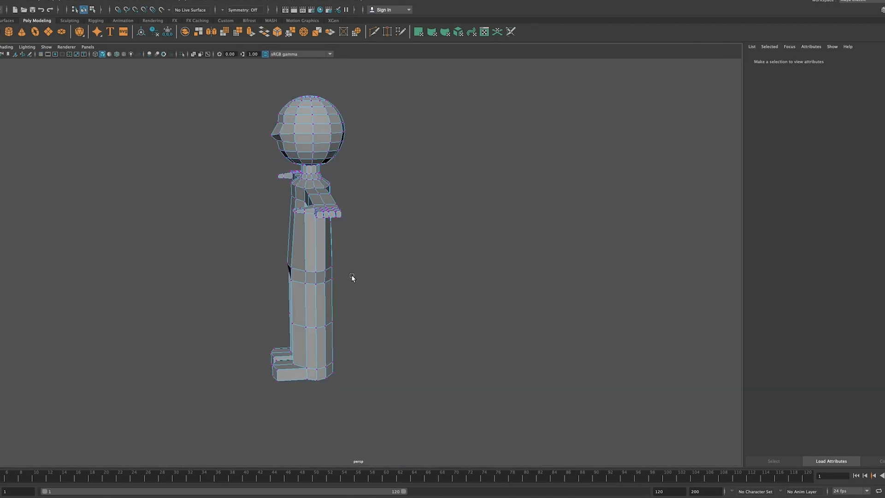
pyautogui.rightClick(316, 261)
pyautogui.moveTo(318, 263); pyautogui.dragTo(350, 250, button='right')
pyautogui.keyDown('alt'); pyautogui.moveTo(341, 258); pyautogui.dragTo(393, 306); pyautogui.keyUp('alt')
pyautogui.scroll(5, 339, 282)
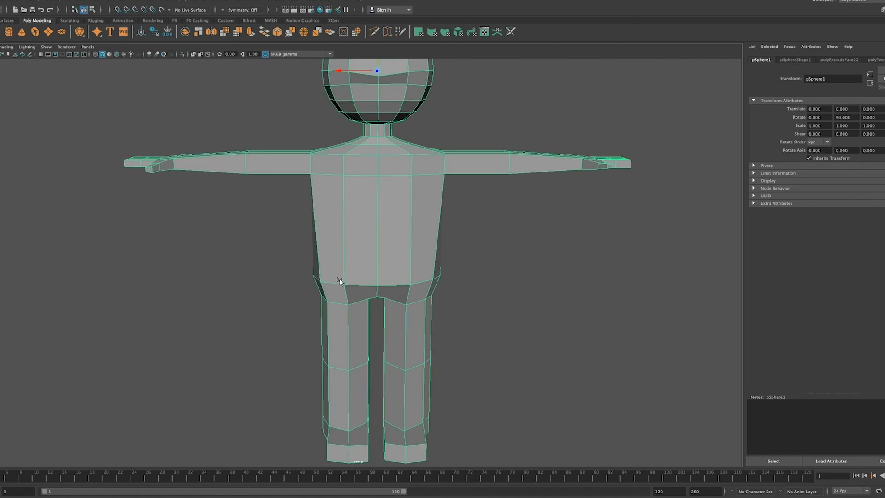
pyautogui.keyDown('alt'); pyautogui.moveTo(388, 128); pyautogui.dragTo(397, 234, button='middle'); pyautogui.keyUp('alt')
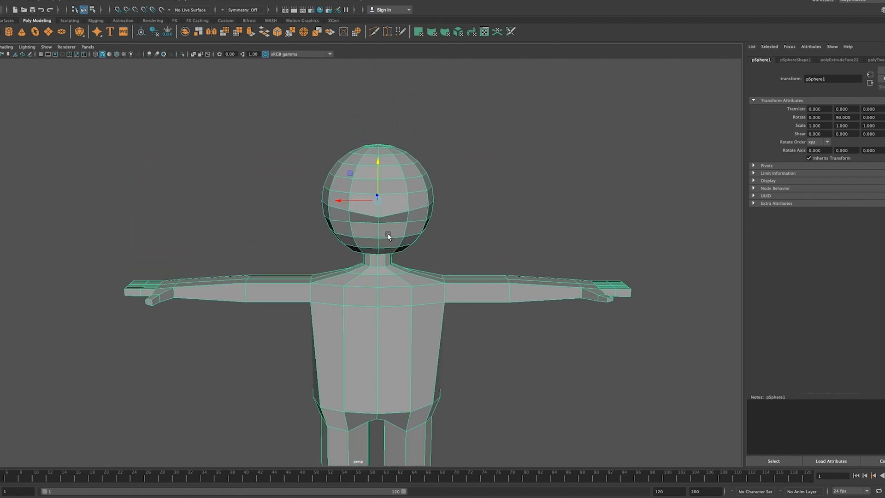
# Step: In vertex mode, select the centre vertex on the lower face beneath the nose and detach it
pyautogui.rightClick(389, 236)
pyautogui.moveTo(389, 236); pyautogui.dragTo(350, 236, button='right')
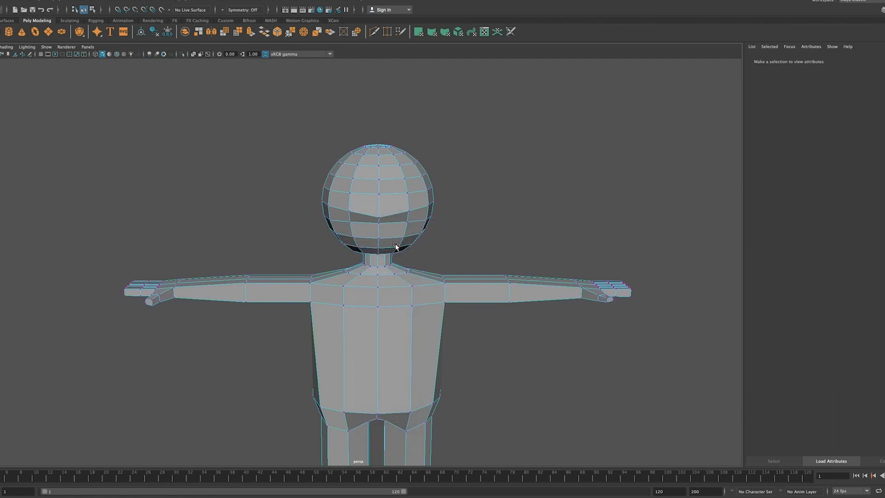
pyautogui.scroll(2, 404, 230)
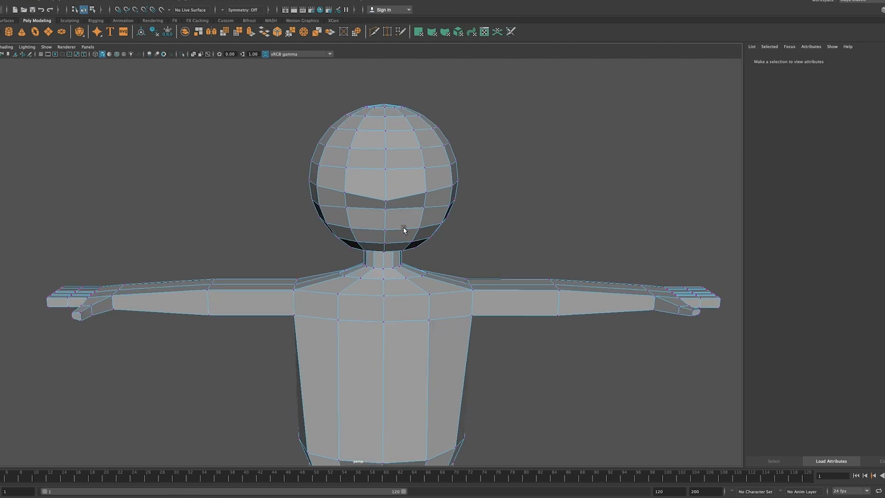
pyautogui.scroll(3, 404, 230)
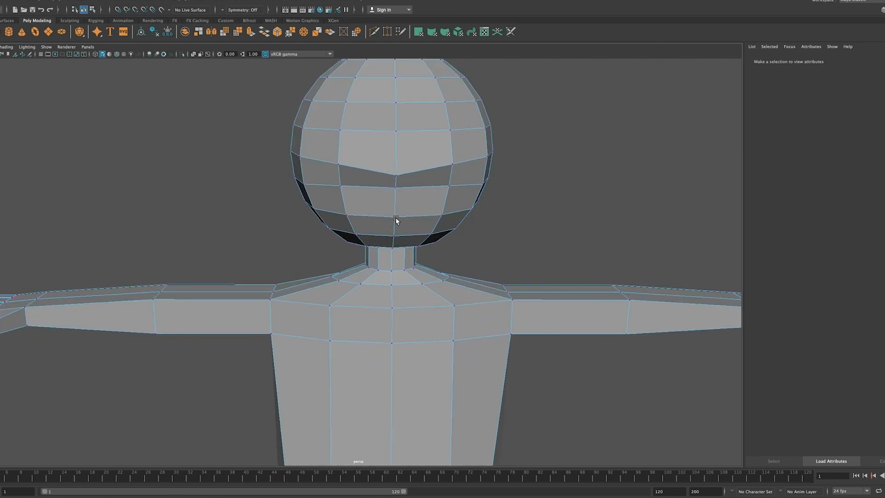
pyautogui.scroll(1, 396, 219)
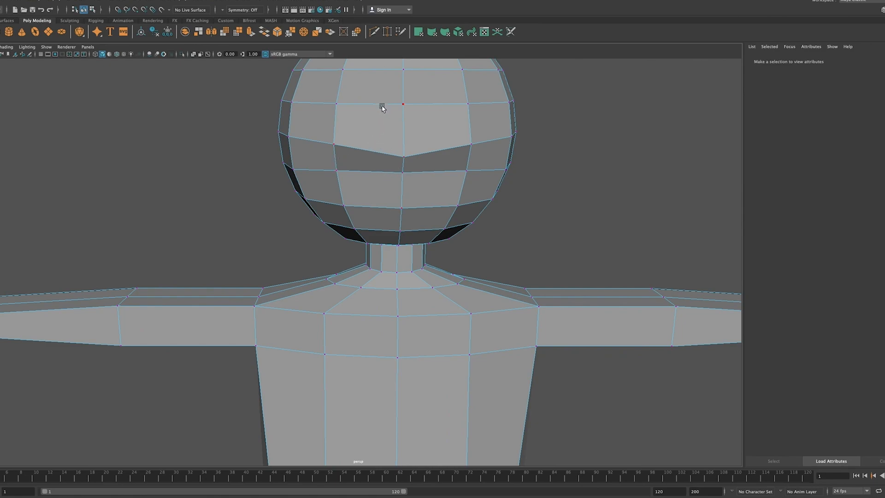
pyautogui.click(408, 213)
pyautogui.press('q')
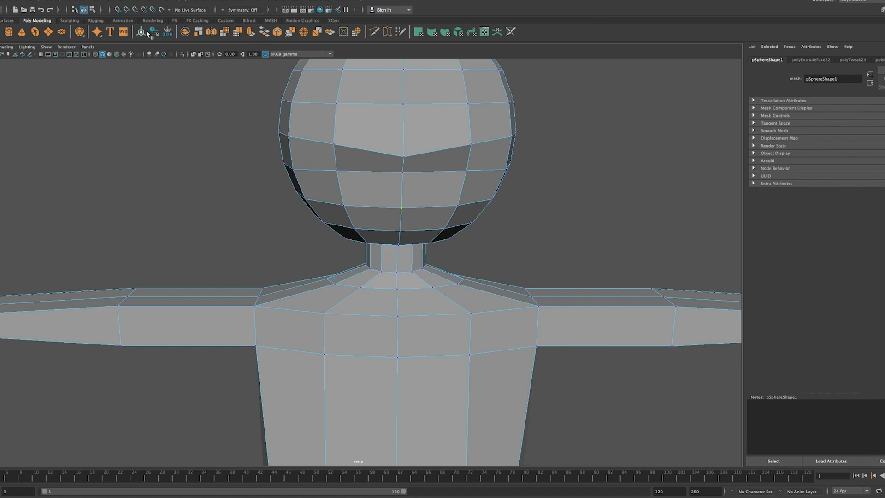
pyautogui.click(142, 0)
pyautogui.moveTo(116, 1)
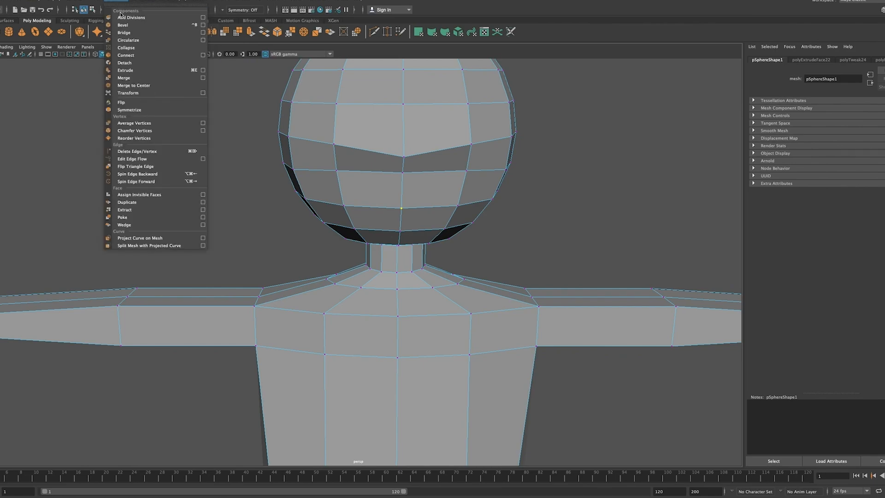
pyautogui.click(136, 61)
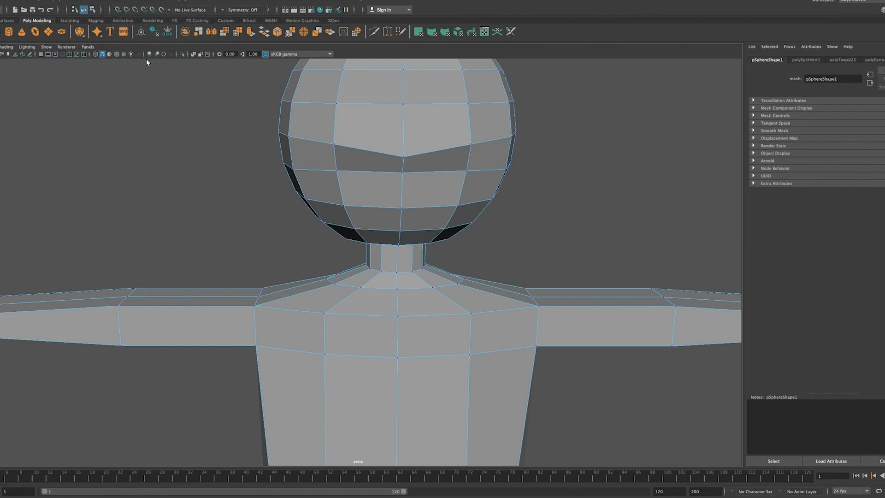
# Step: Raise the two upper detached vertices slightly, one after the other, to open a mouth slit on the lower face
pyautogui.scroll(3, 390, 209)
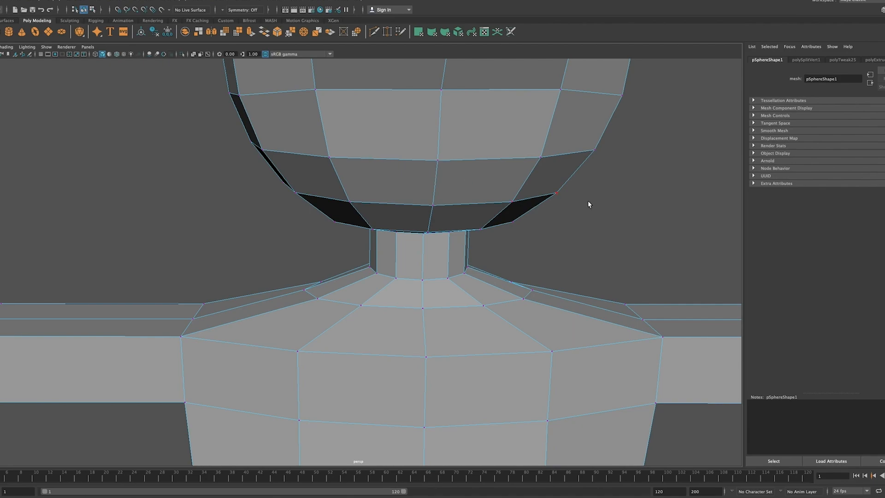
pyautogui.click(607, 218)
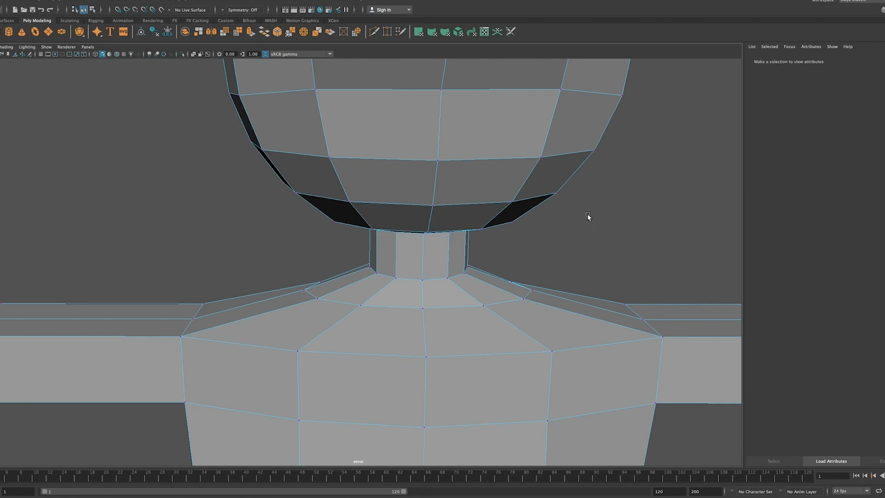
pyautogui.click(438, 160)
pyautogui.moveTo(439, 123); pyautogui.dragTo(436, 117)
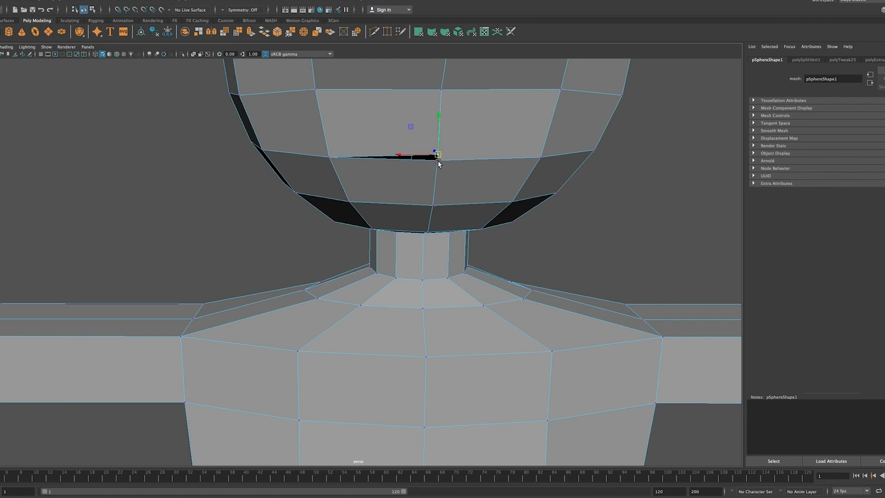
pyautogui.click(672, 195)
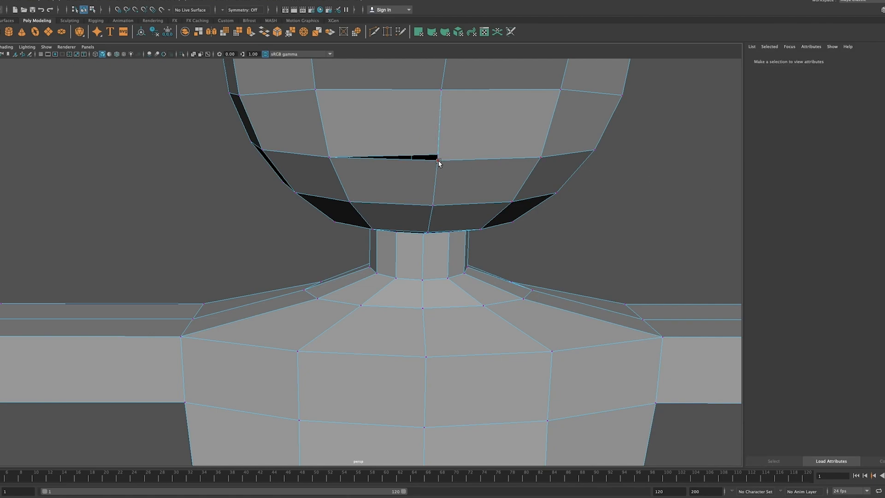
pyautogui.click(438, 160)
pyautogui.moveTo(440, 118); pyautogui.dragTo(440, 113)
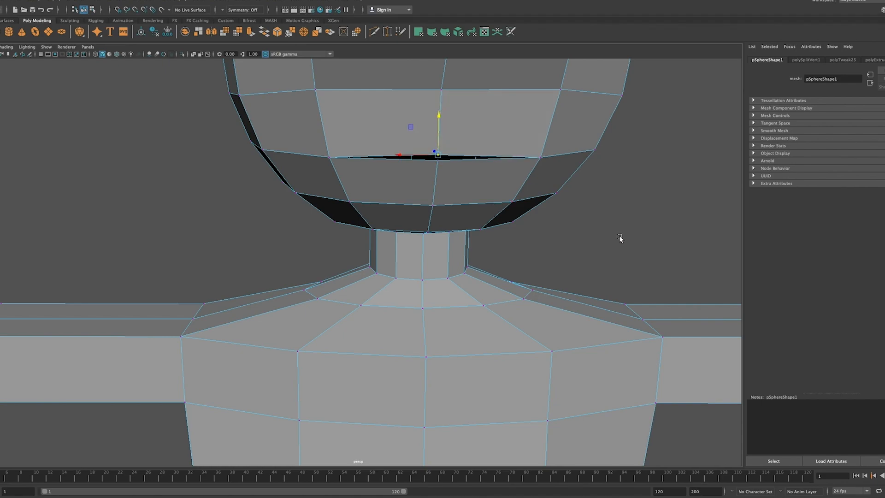
# Step: Select the lower centre vertex of the mouth slit and lower it slightly, leaving nothing selected
pyautogui.click(621, 238)
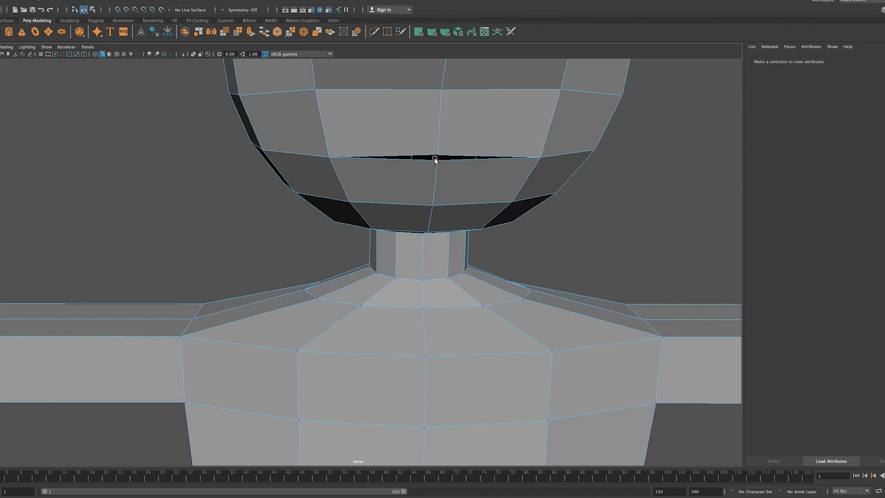
pyautogui.click(436, 160)
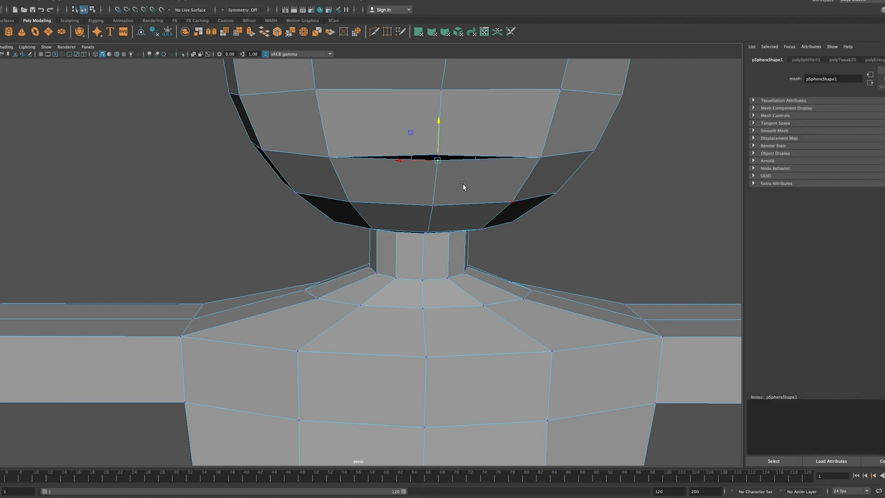
pyautogui.moveTo(437, 125); pyautogui.dragTo(440, 121)
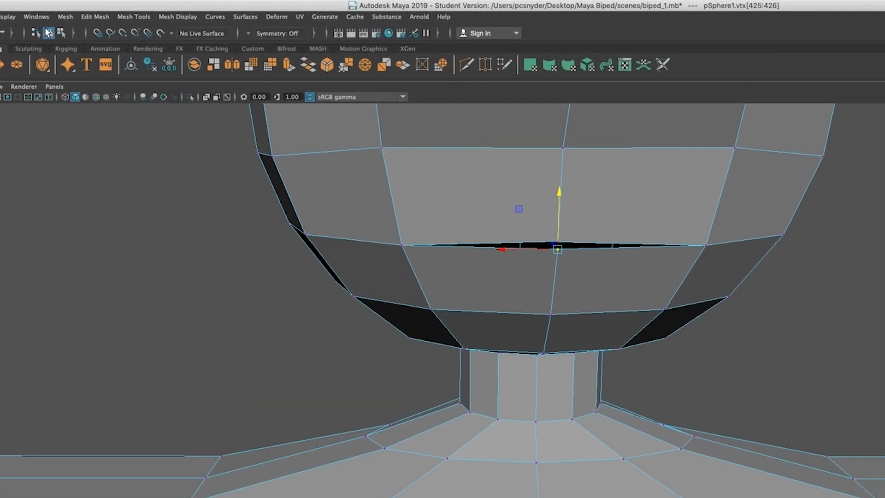
pyautogui.click(111, 1)
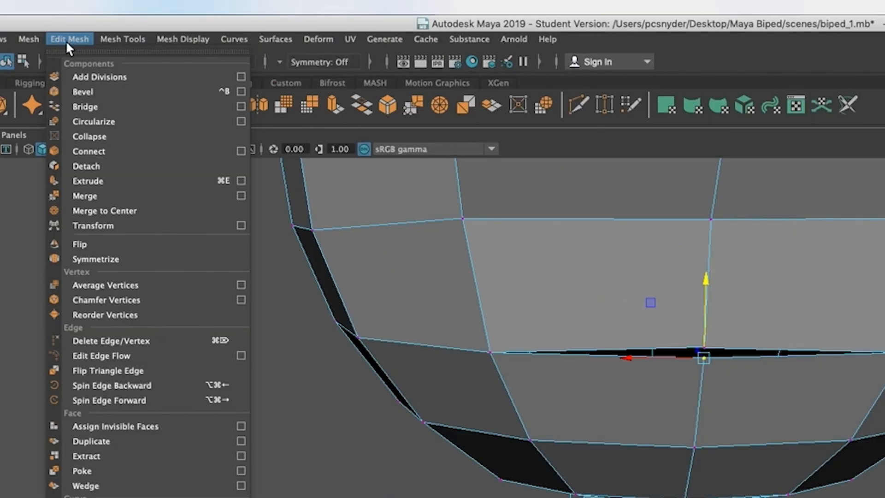
pyautogui.click(97, 198)
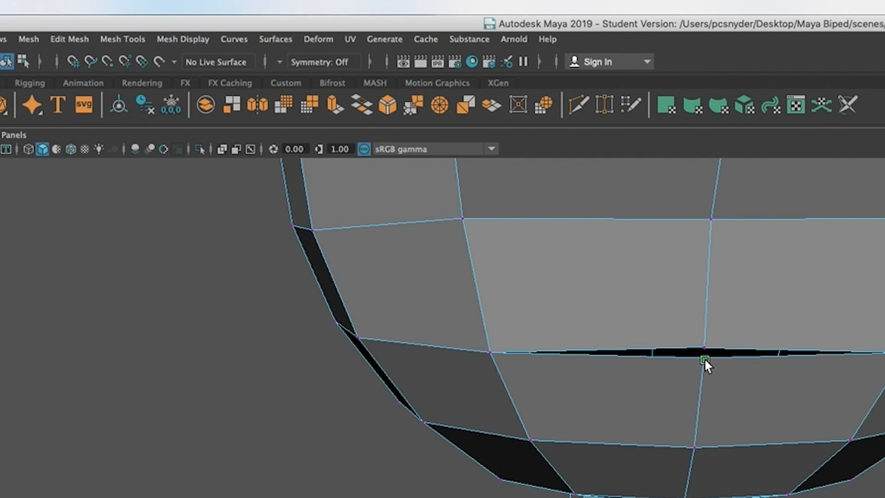
pyautogui.press('w')
pyautogui.moveTo(706, 281)
pyautogui.mouseDown()
pyautogui.moveTo(704, 292)
pyautogui.moveTo(704, 281)
pyautogui.mouseUp()
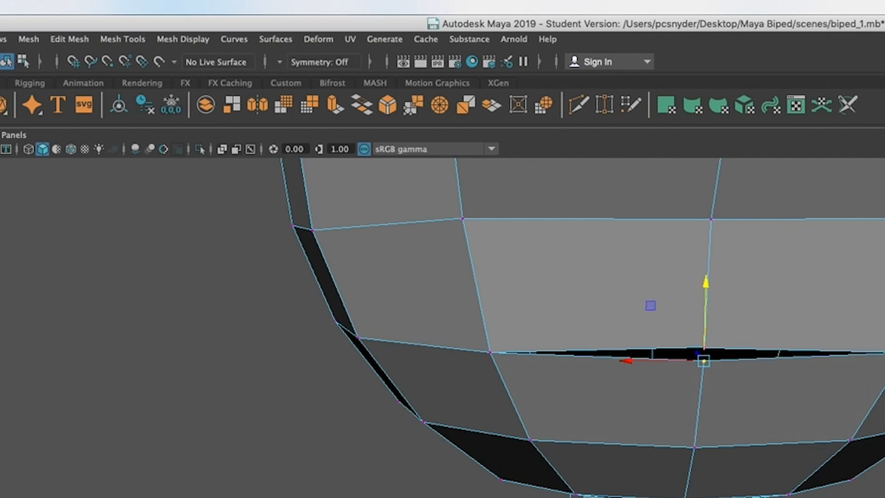
pyautogui.click(820, 463)
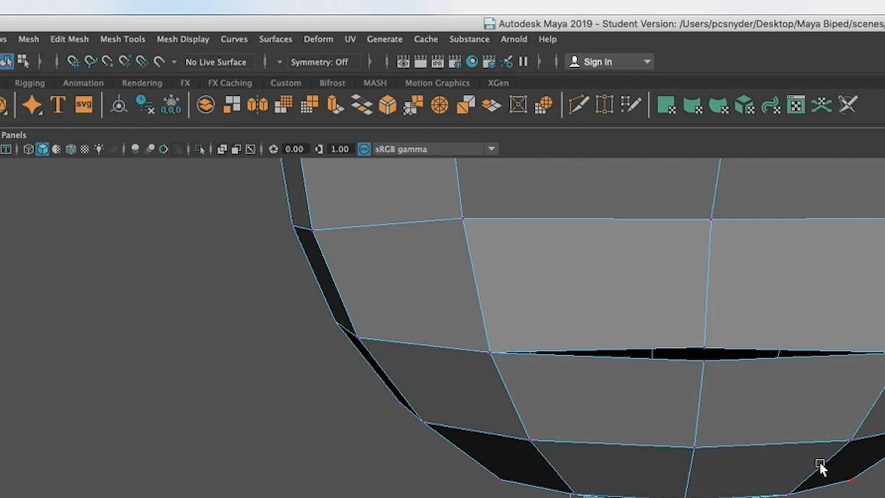
# Step: Select the upper centre vertex of the mouth slit and lower it slightly to narrow the opening, then deselect it
pyautogui.click(700, 338)
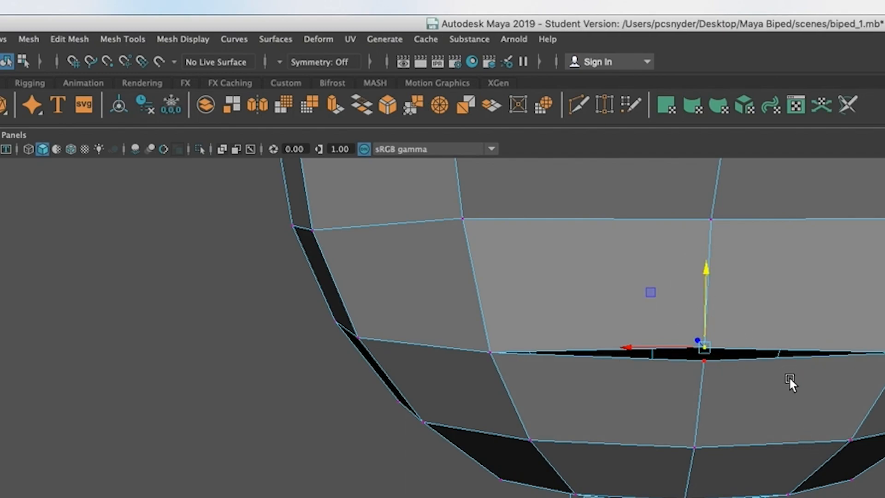
pyautogui.keyDown('alt'); pyautogui.moveTo(884, 477); pyautogui.dragTo(884, 378); pyautogui.keyUp('alt')
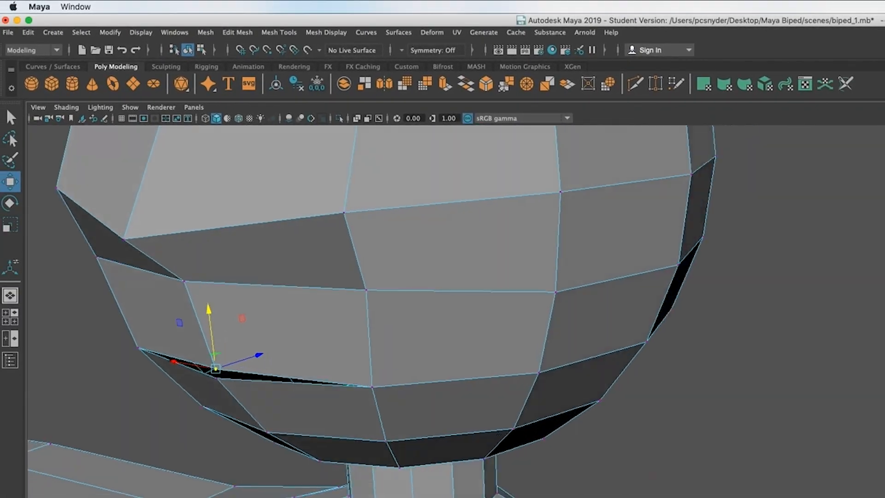
pyautogui.keyDown('alt'); pyautogui.moveTo(639, 402); pyautogui.dragTo(621, 374); pyautogui.keyUp('alt')
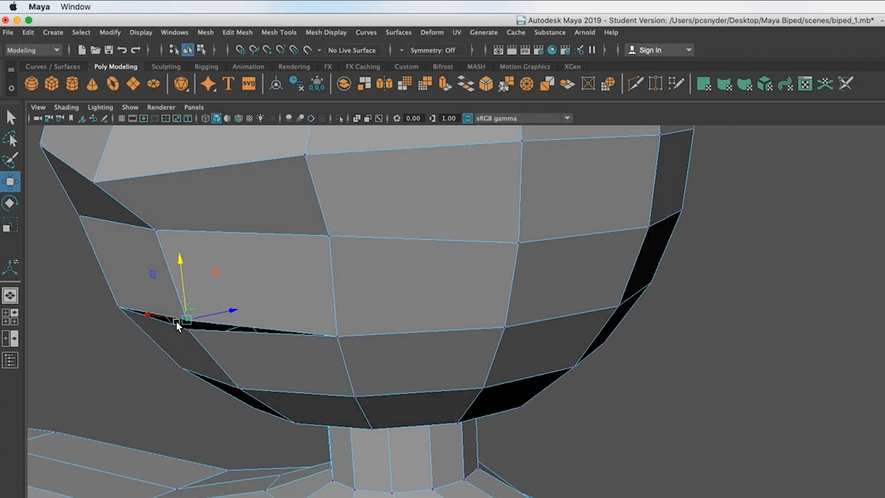
pyautogui.keyDown('alt'); pyautogui.moveTo(685, 360); pyautogui.dragTo(733, 365); pyautogui.keyUp('alt')
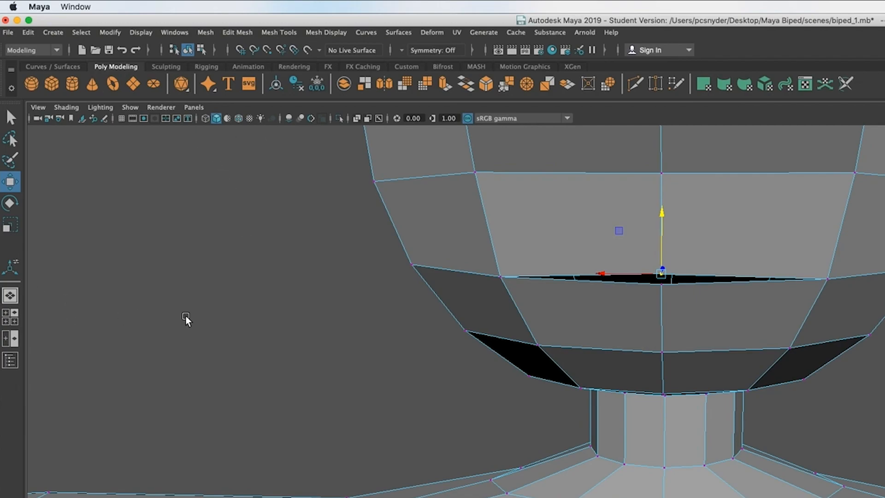
pyautogui.press('t')
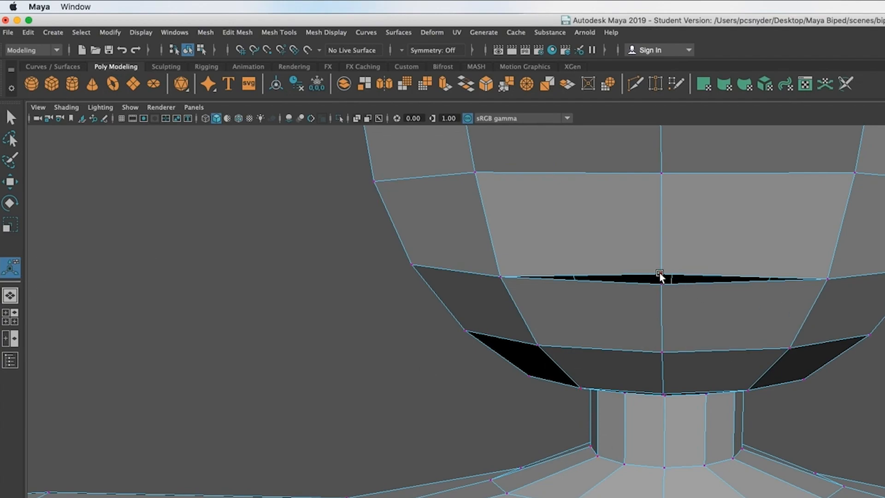
pyautogui.press('w')
pyautogui.moveTo(666, 217)
pyautogui.mouseDown()
pyautogui.moveTo(662, 199)
pyautogui.moveTo(663, 220)
pyautogui.mouseUp()
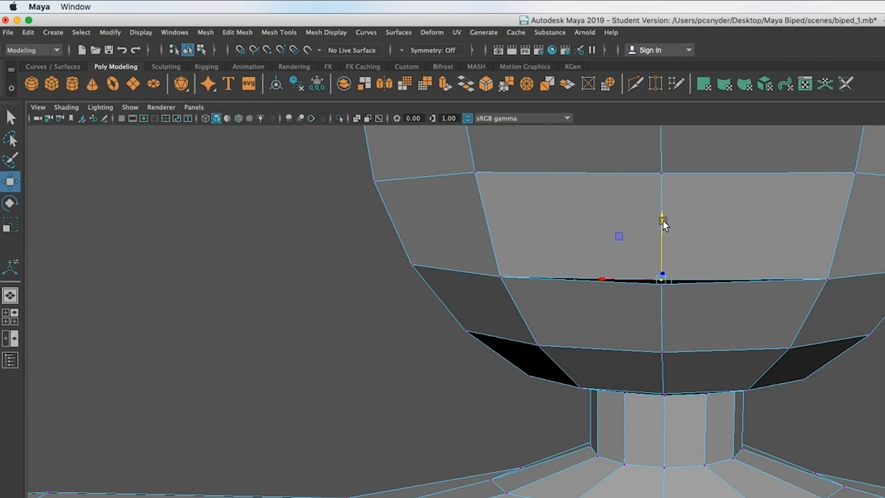
pyautogui.click(882, 365)
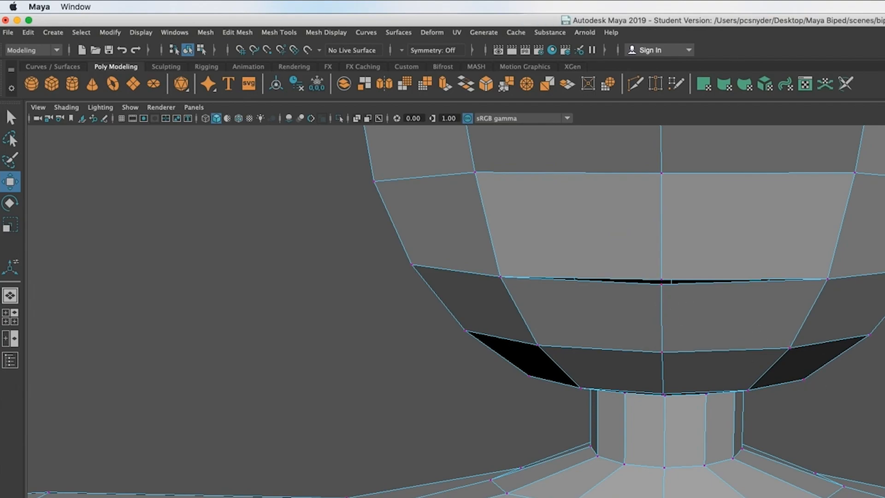
# Step: Return the character mesh to object mode and deselect it
pyautogui.scroll(-4, 857, 436)
pyautogui.keyDown('alt'); pyautogui.moveTo(856, 436); pyautogui.dragTo(884, 428); pyautogui.keyUp('alt')
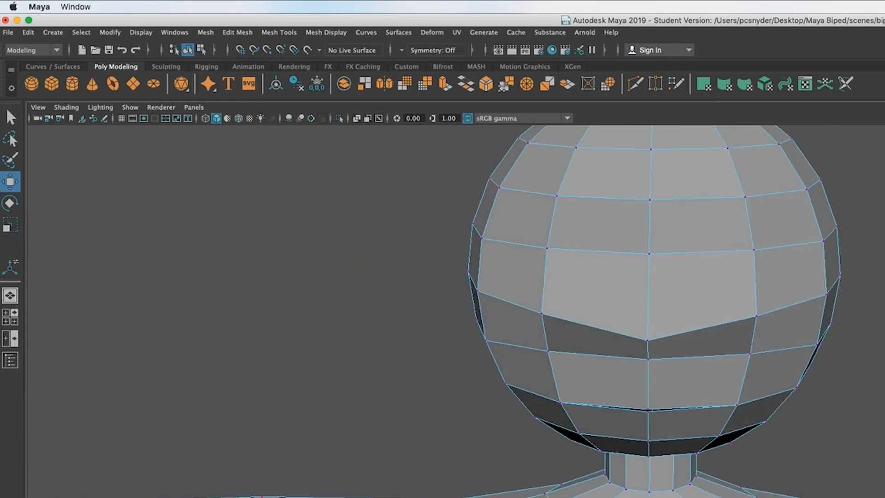
pyautogui.scroll(-4, 883, 427)
pyautogui.scroll(-4, 456, 312)
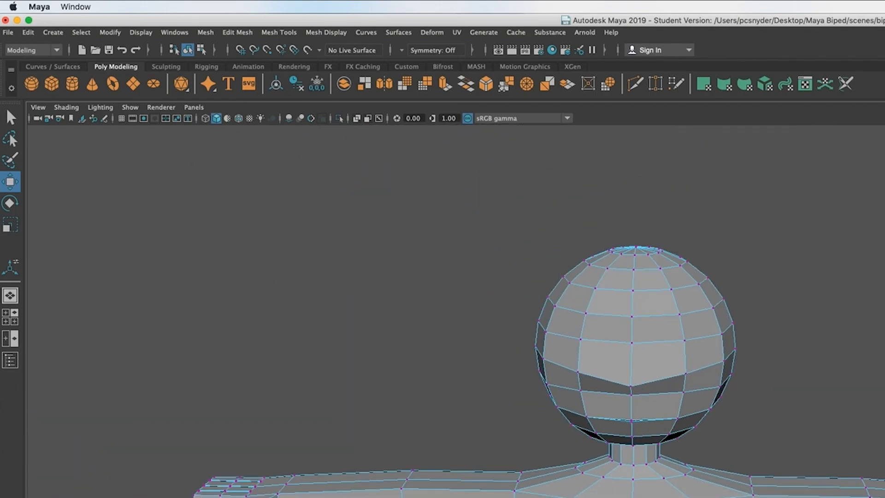
pyautogui.scroll(5, 457, 312)
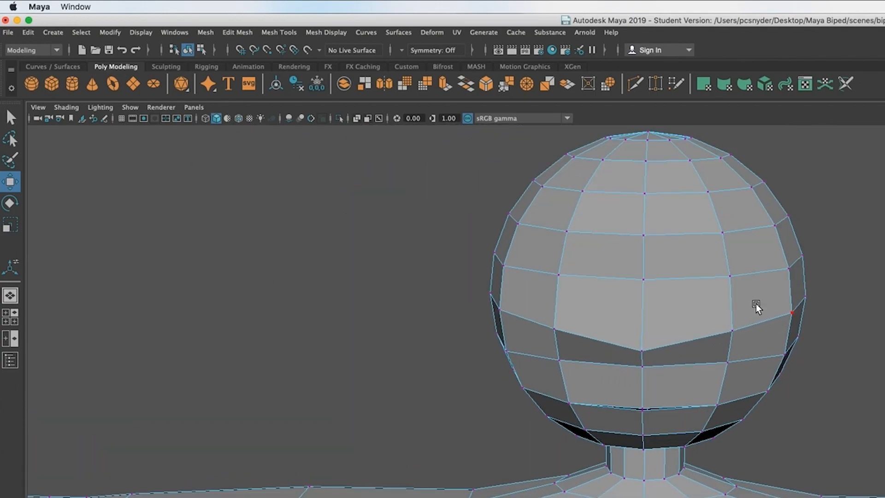
pyautogui.scroll(-4, 756, 400)
pyautogui.moveTo(774, 454)
pyautogui.keyDown('alt'); pyautogui.mouseDown()
pyautogui.moveTo(632, 443)
pyautogui.moveTo(786, 453)
pyautogui.moveTo(776, 457)
pyautogui.mouseUp(); pyautogui.keyUp('alt')
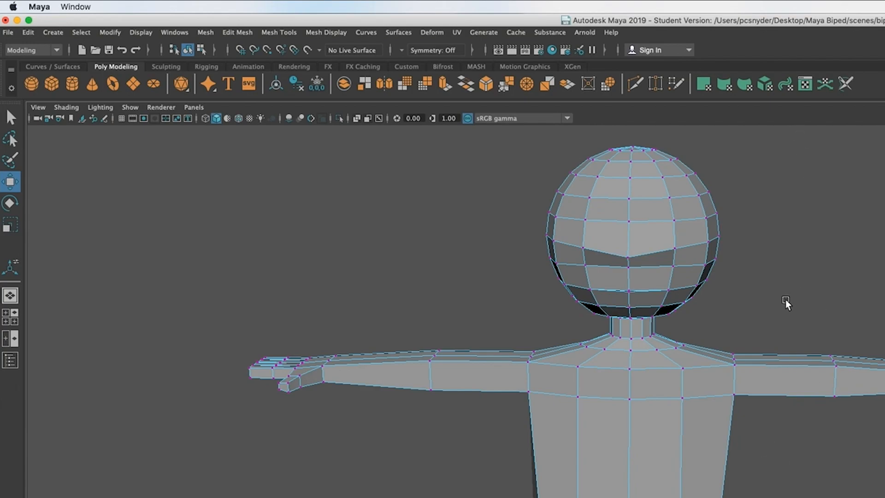
pyautogui.moveTo(762, 275); pyautogui.dragTo(837, 253, button='right')
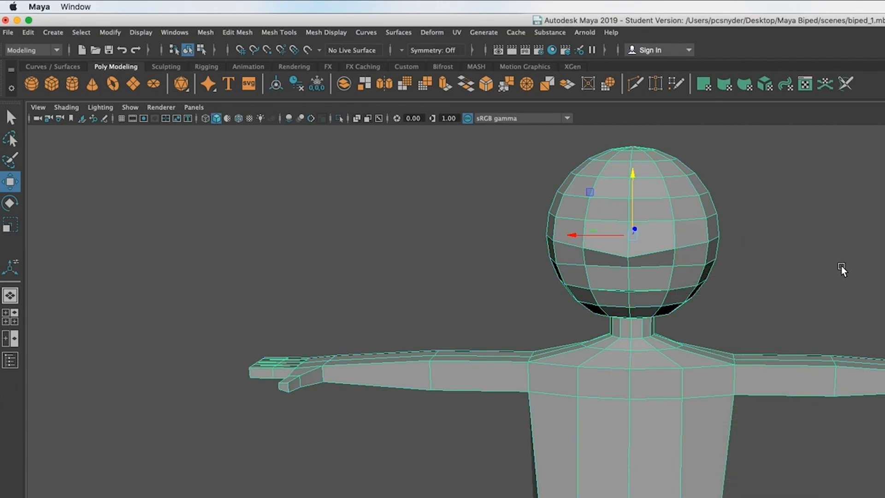
pyautogui.click(784, 273)
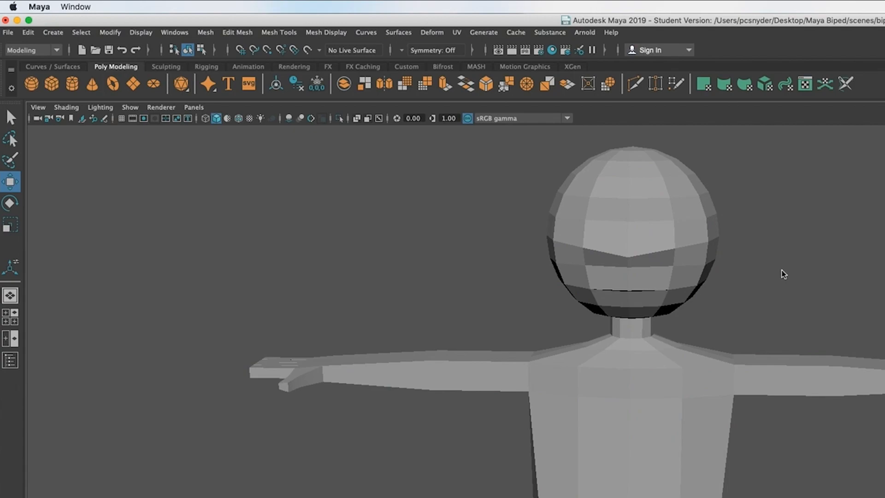
# Step: Create a polygon sphere and move it about 2.65 units along X, clear of the head
pyautogui.moveTo(786, 278)
pyautogui.keyDown('alt'); pyautogui.mouseDown()
pyautogui.moveTo(727, 276)
pyautogui.moveTo(779, 276)
pyautogui.mouseUp(); pyautogui.keyUp('alt')
pyautogui.click(32, 85)
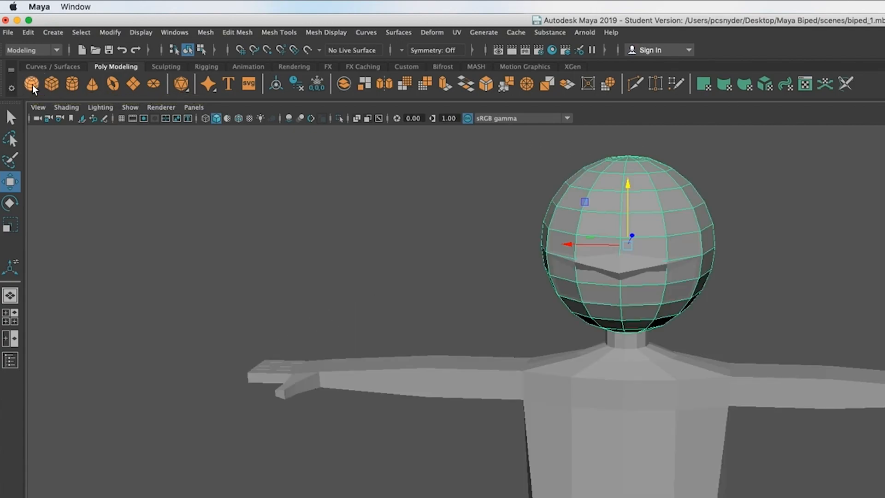
pyautogui.moveTo(569, 245); pyautogui.dragTo(347, 223)
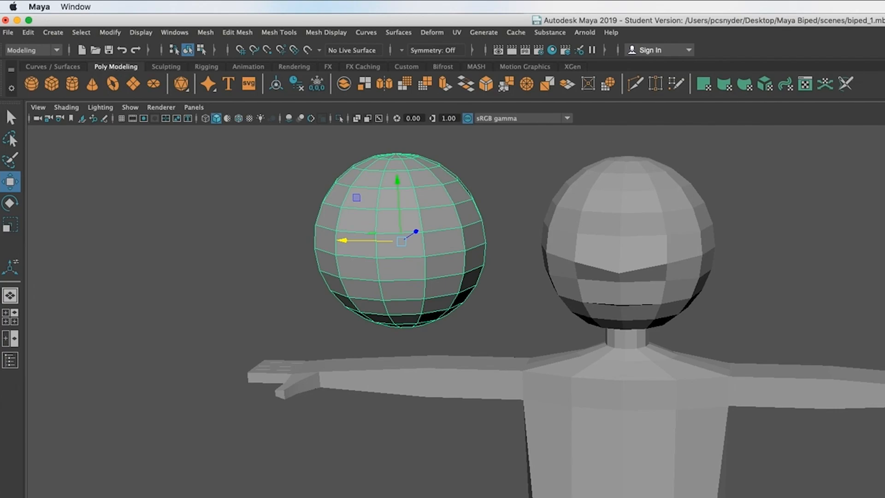
# Step: Rotate the new sphere about X so its pole faces forward, and scale it down uniformly to eyeball size
pyautogui.press('e')
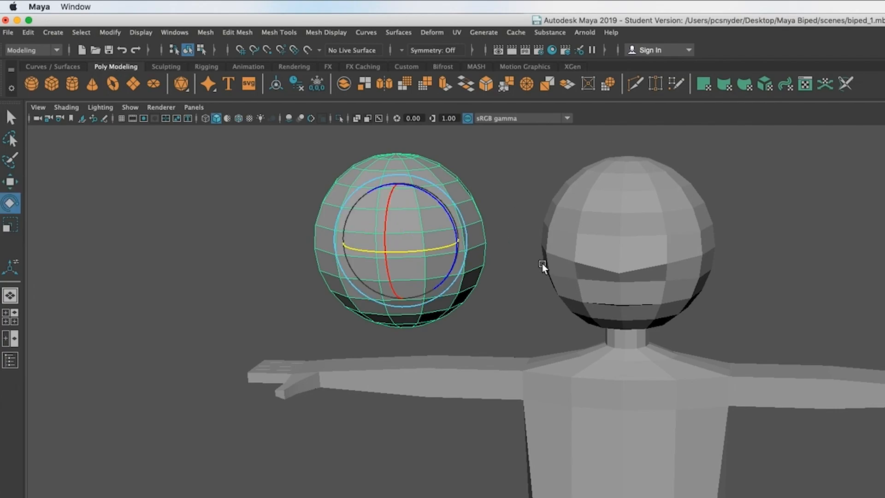
pyautogui.moveTo(387, 234); pyautogui.dragTo(399, 297)
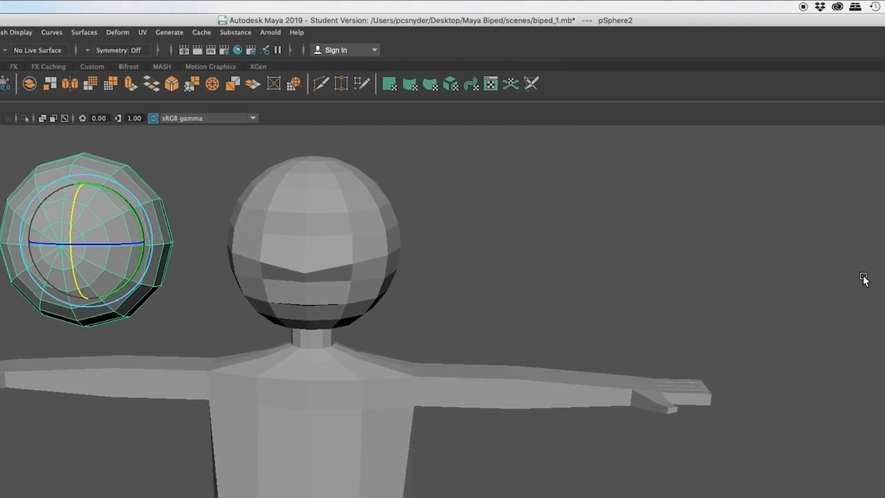
pyautogui.press('BackSpace')
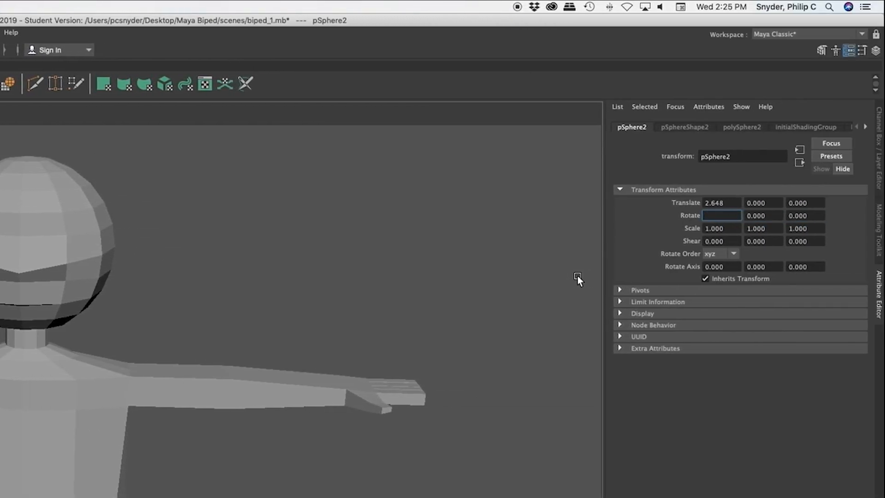
pyautogui.press('Return')
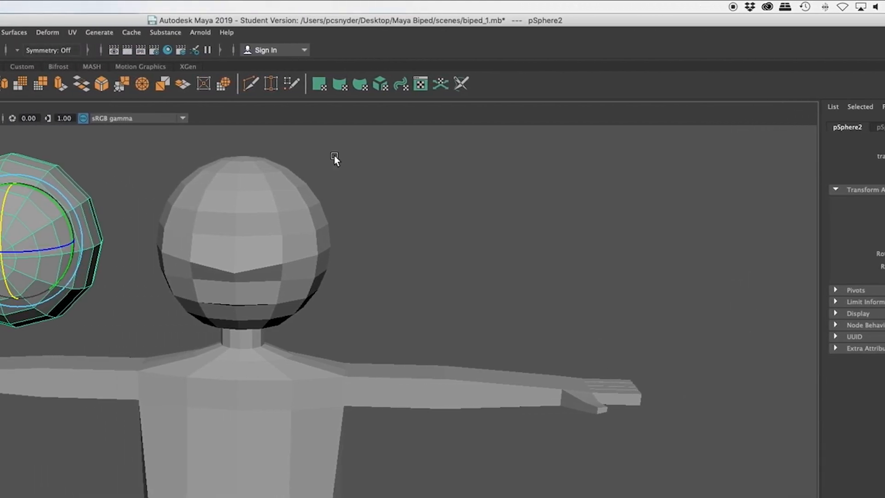
pyautogui.press('r')
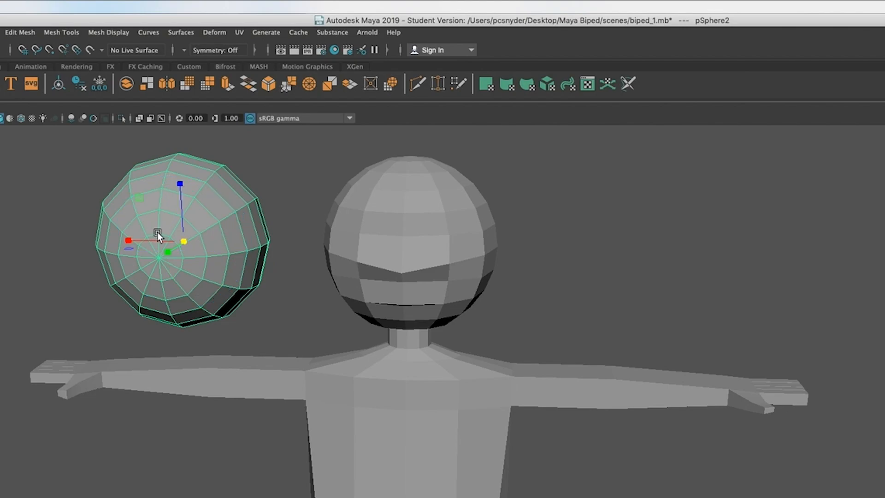
pyautogui.moveTo(184, 241); pyautogui.dragTo(71, 251)
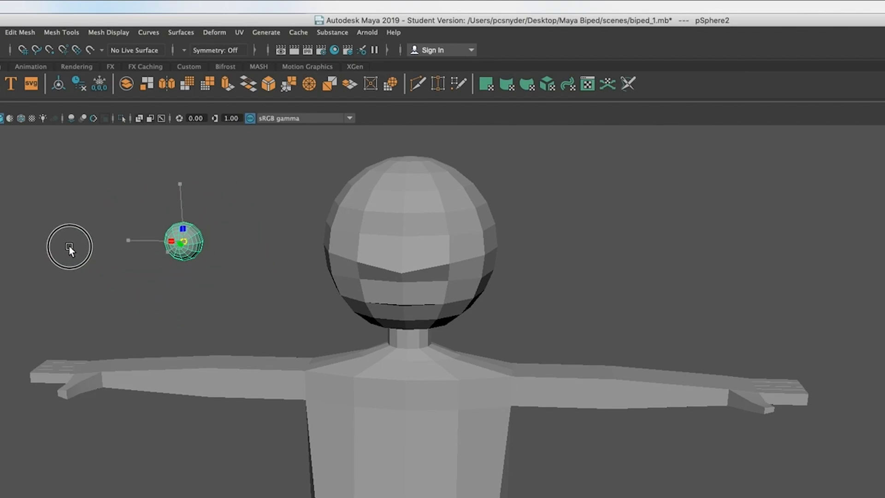
# Step: From the side, move the small sphere forward to the face and raise it to eye height above the nose
pyautogui.keyDown('alt'); pyautogui.moveTo(163, 284); pyautogui.dragTo(331, 298); pyautogui.keyUp('alt')
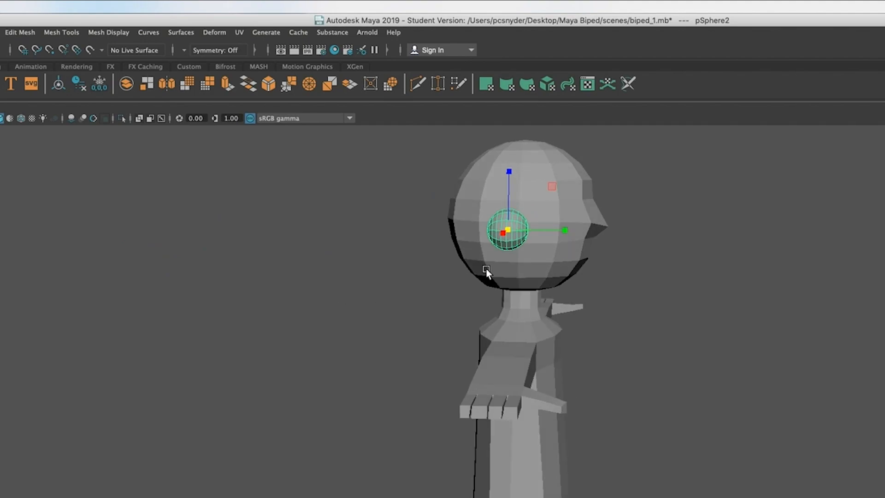
pyautogui.moveTo(457, 228); pyautogui.dragTo(524, 229)
pyautogui.click(582, 165)
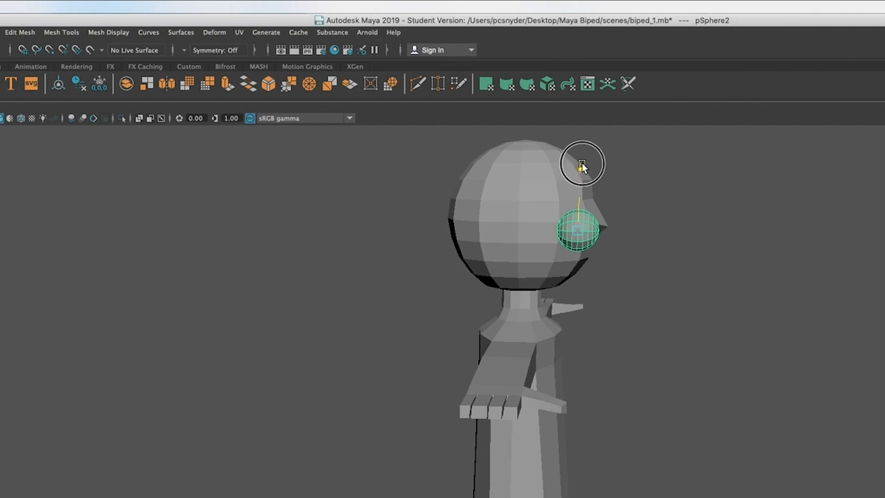
pyautogui.moveTo(582, 165); pyautogui.dragTo(582, 132)
# Step: Move the eyeball sphere sideways onto the head beside the nose and push it slightly back into the eye recess
pyautogui.keyDown('alt'); pyautogui.moveTo(658, 458); pyautogui.dragTo(547, 455); pyautogui.keyUp('alt')
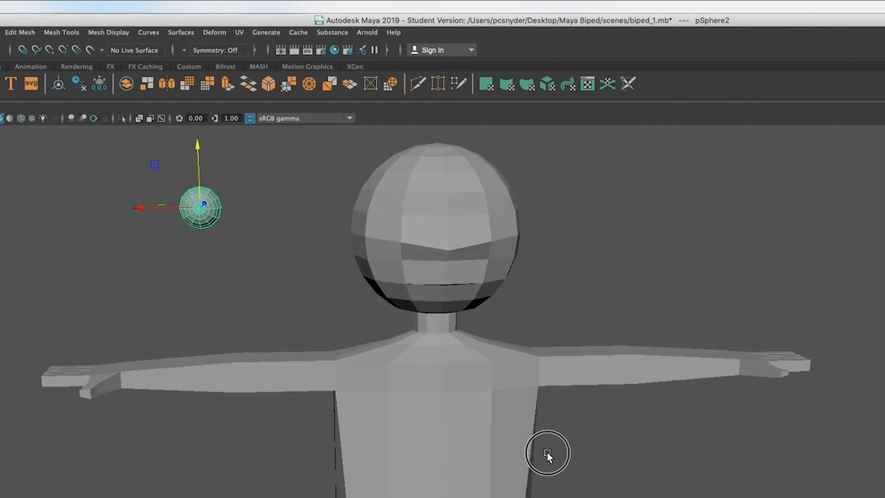
pyautogui.moveTo(137, 209); pyautogui.dragTo(353, 221)
pyautogui.keyDown('alt'); pyautogui.moveTo(478, 431); pyautogui.dragTo(629, 468); pyautogui.keyUp('alt')
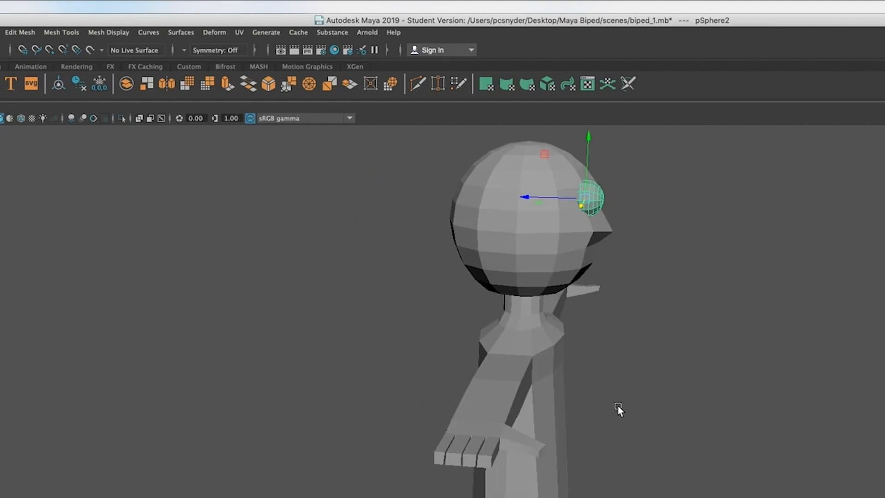
pyautogui.click(522, 195)
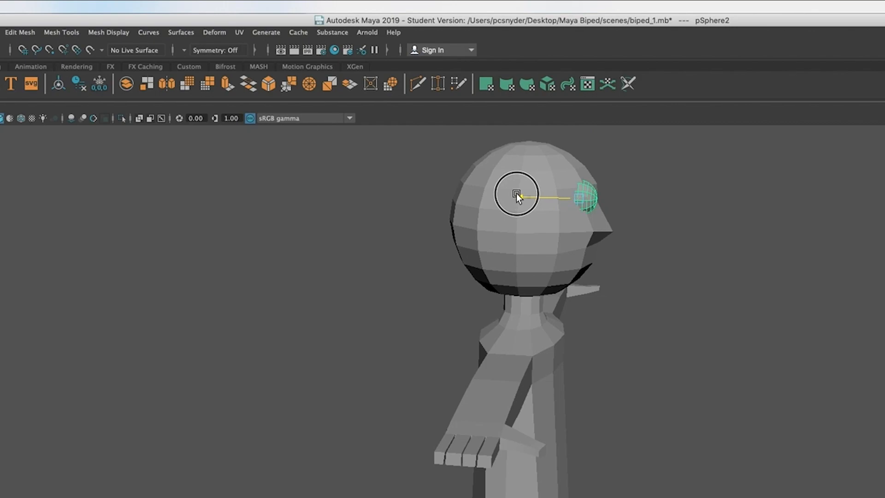
# Step: Lower the eyeball slightly and shift it a little outward, checking its fit in the recess from the front and above
pyautogui.keyDown('alt'); pyautogui.moveTo(777, 395); pyautogui.dragTo(668, 403); pyautogui.keyUp('alt')
pyautogui.moveTo(381, 159); pyautogui.dragTo(381, 165)
pyautogui.moveTo(323, 216)
pyautogui.mouseDown()
pyautogui.moveTo(356, 216)
pyautogui.moveTo(317, 215)
pyautogui.mouseUp()
pyautogui.keyDown('alt'); pyautogui.moveTo(388, 421); pyautogui.dragTo(323, 374); pyautogui.keyUp('alt')
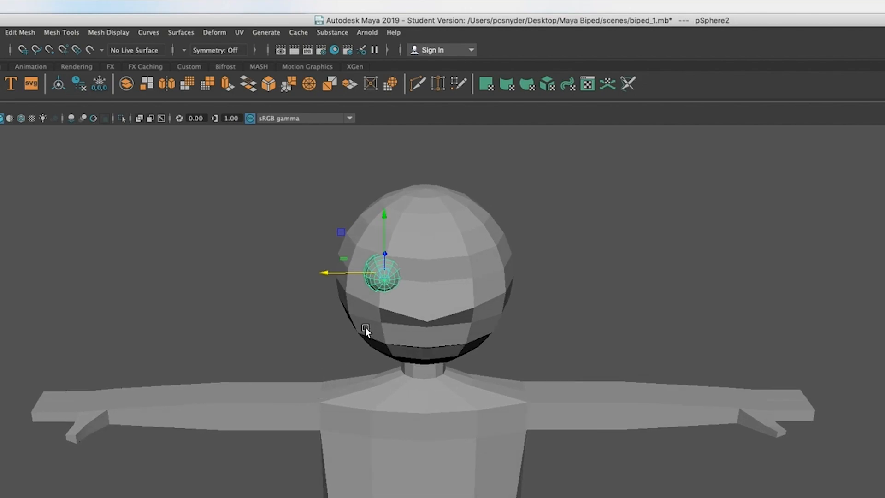
pyautogui.keyDown('alt'); pyautogui.moveTo(436, 356); pyautogui.dragTo(428, 378); pyautogui.keyUp('alt')
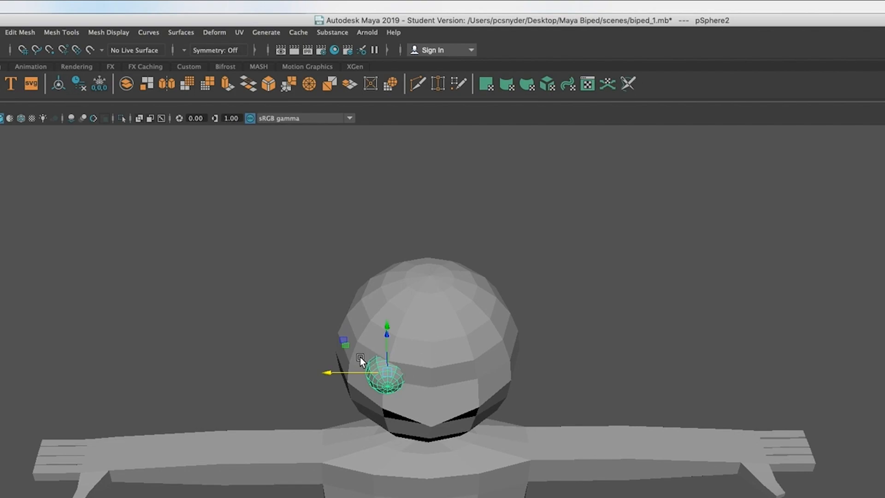
# Step: Select the three head vertices beside the eye recess on each side, then move them slightly and scale them to reshape the temples symmetrically
pyautogui.keyDown('alt'); pyautogui.moveTo(389, 439); pyautogui.dragTo(423, 438); pyautogui.keyUp('alt')
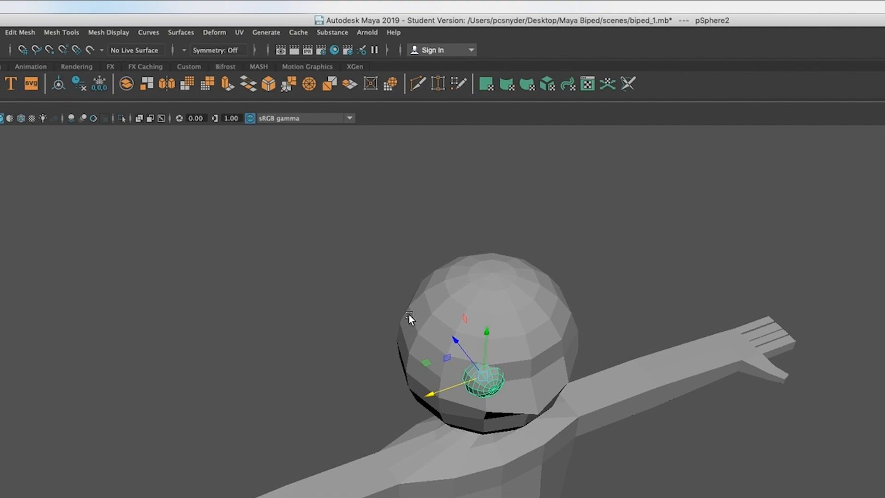
pyautogui.rightClick(432, 333)
pyautogui.moveTo(433, 332); pyautogui.dragTo(372, 333, button='right')
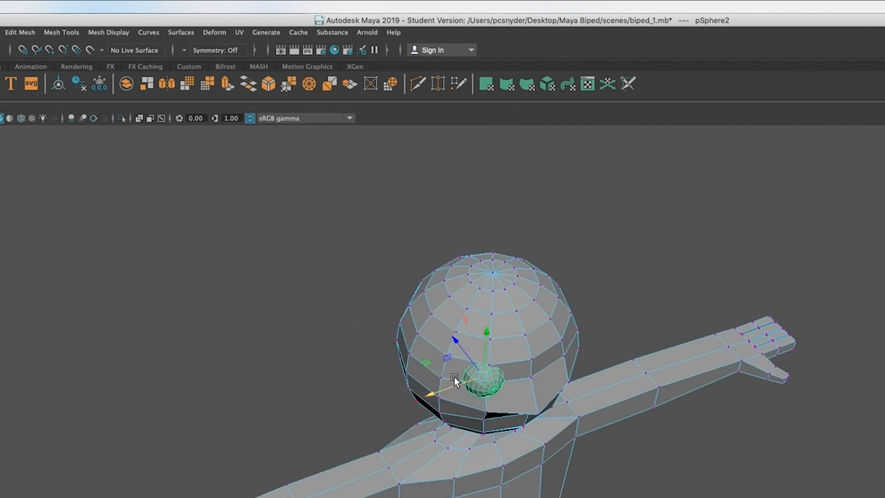
pyautogui.press('q')
pyautogui.click(446, 355)
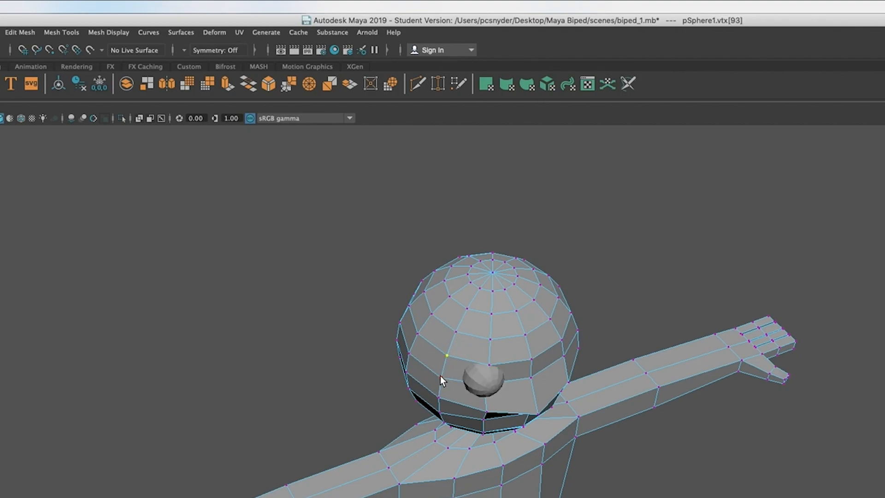
pyautogui.keyDown('shift'); pyautogui.click(441, 379); pyautogui.keyUp('shift')
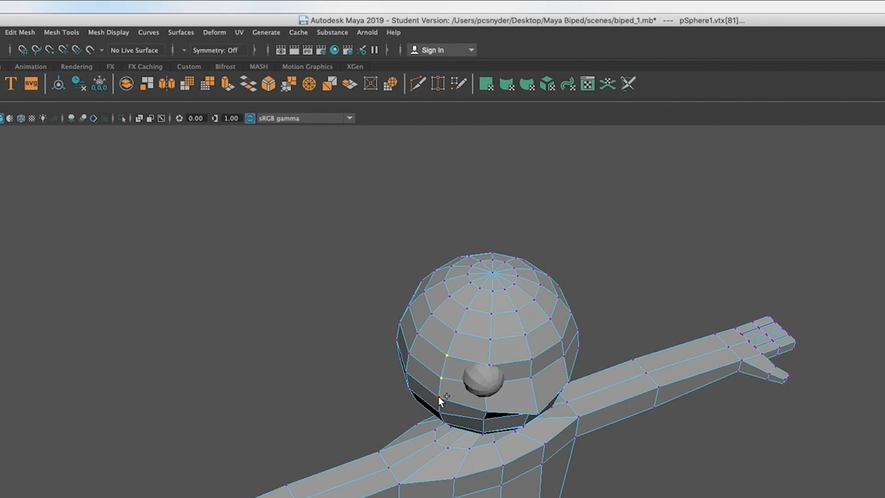
pyautogui.keyDown('shift'); pyautogui.click(438, 395); pyautogui.keyUp('shift')
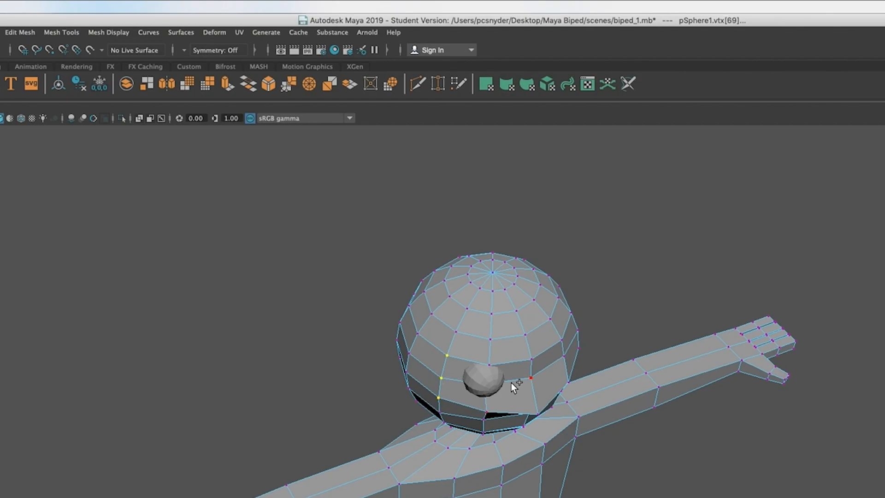
pyautogui.keyDown('alt'); pyautogui.moveTo(507, 393); pyautogui.dragTo(472, 388); pyautogui.keyUp('alt')
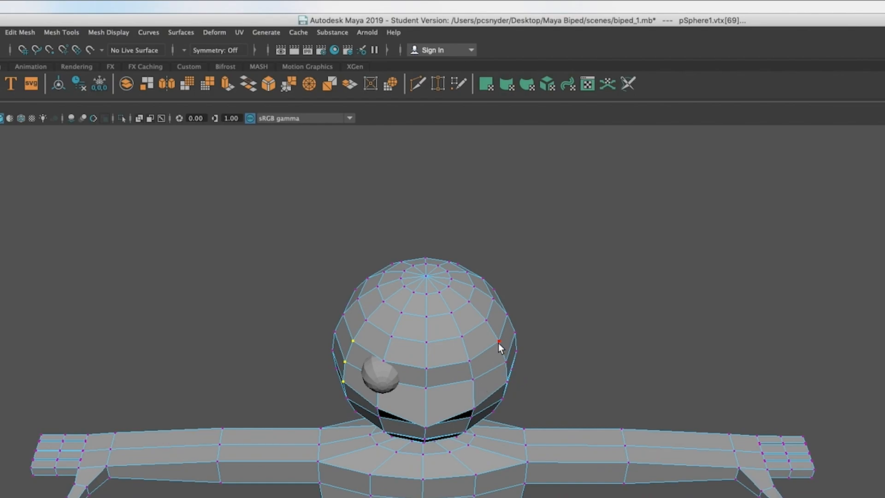
pyautogui.keyDown('shift'); pyautogui.click(498, 342); pyautogui.keyUp('shift')
pyautogui.keyDown('shift'); pyautogui.click(505, 362); pyautogui.keyUp('shift')
pyautogui.keyDown('shift'); pyautogui.click(507, 382); pyautogui.keyUp('shift')
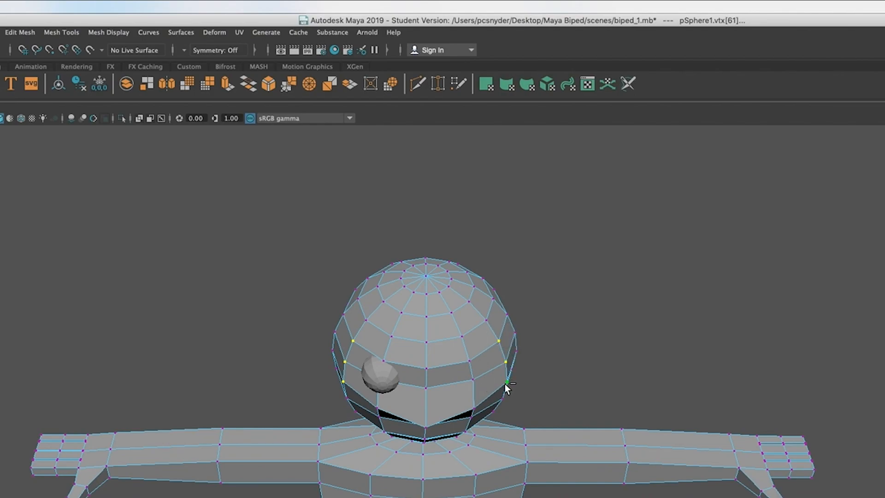
pyautogui.press('w')
pyautogui.keyDown('alt'); pyautogui.moveTo(441, 443); pyautogui.dragTo(451, 451); pyautogui.keyUp('alt')
pyautogui.moveTo(439, 365); pyautogui.dragTo(441, 374)
pyautogui.press('r')
pyautogui.moveTo(392, 421); pyautogui.dragTo(395, 424)
pyautogui.keyDown('alt'); pyautogui.moveTo(639, 482); pyautogui.dragTo(698, 492); pyautogui.keyUp('alt')
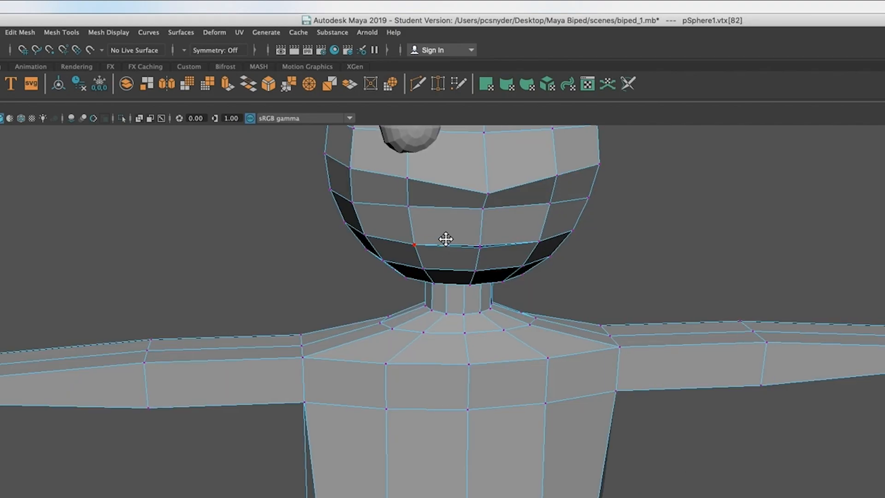
# Step: Assign a new Blinn material to the eyeball sphere and brighten its color to white
pyautogui.keyDown('alt'); pyautogui.moveTo(446, 237); pyautogui.dragTo(441, 396); pyautogui.keyUp('alt')
pyautogui.moveTo(383, 349); pyautogui.dragTo(422, 333, button='right')
pyautogui.click(406, 358)
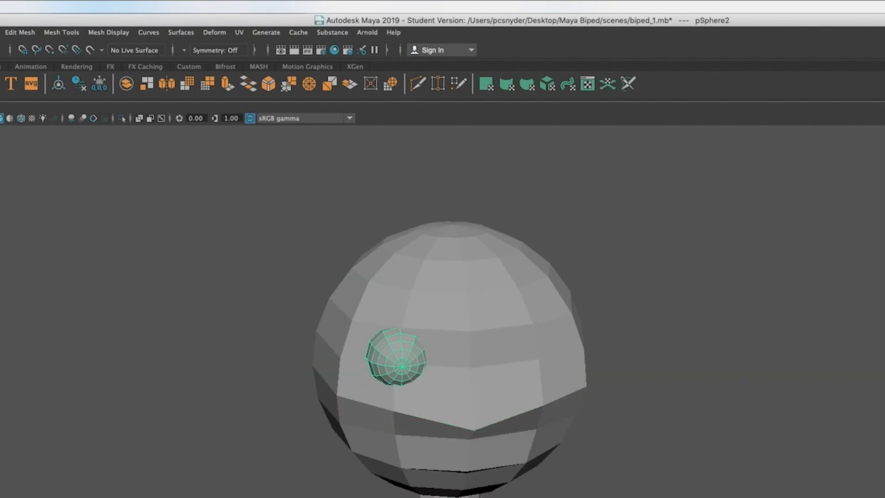
pyautogui.scroll(-3, 506, 415)
pyautogui.scroll(1, 504, 409)
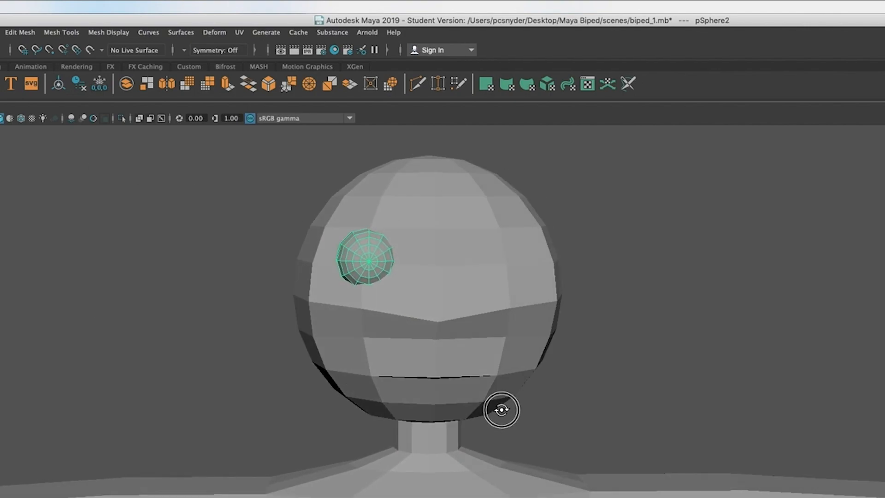
pyautogui.rightClick(361, 247)
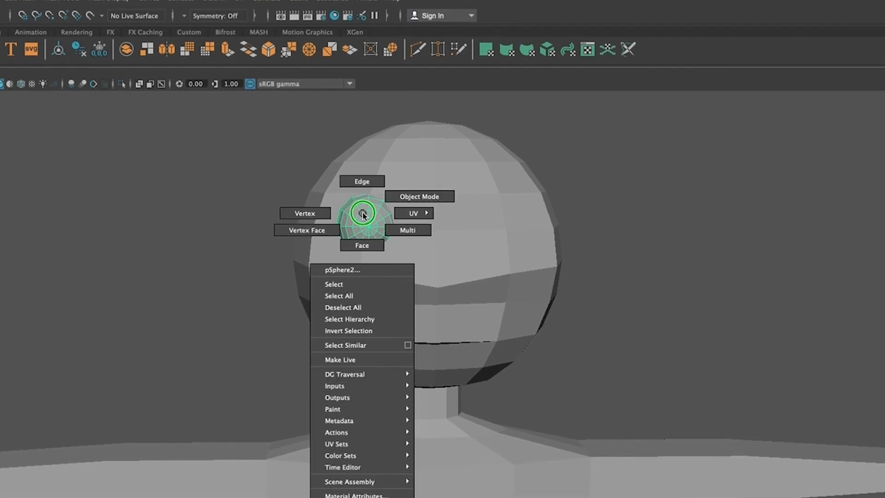
pyautogui.moveTo(363, 131); pyautogui.dragTo(395, 429, button='right')
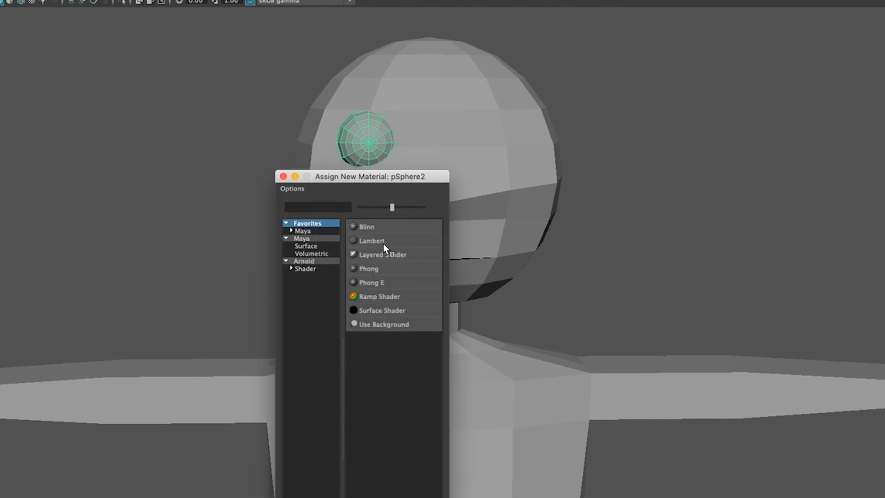
pyautogui.click(377, 240)
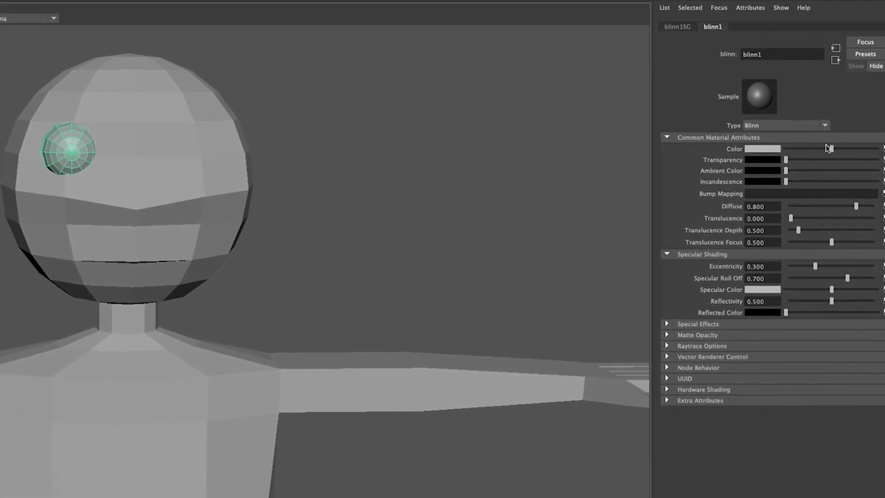
pyautogui.moveTo(820, 151); pyautogui.dragTo(855, 151)
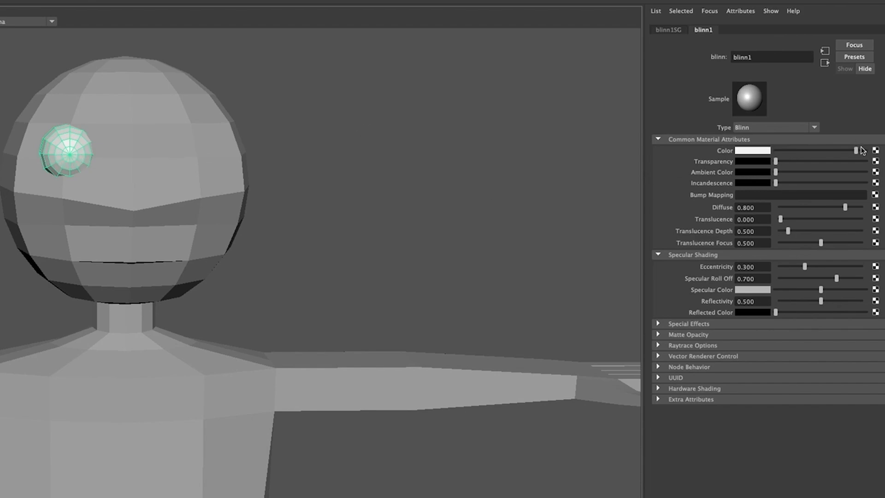
pyautogui.moveTo(857, 151); pyautogui.dragTo(859, 150)
# Step: Assign a new Blinn material to the two rings of faces around the eyeball's front pole and darken its color to black
pyautogui.rightClick(70, 150)
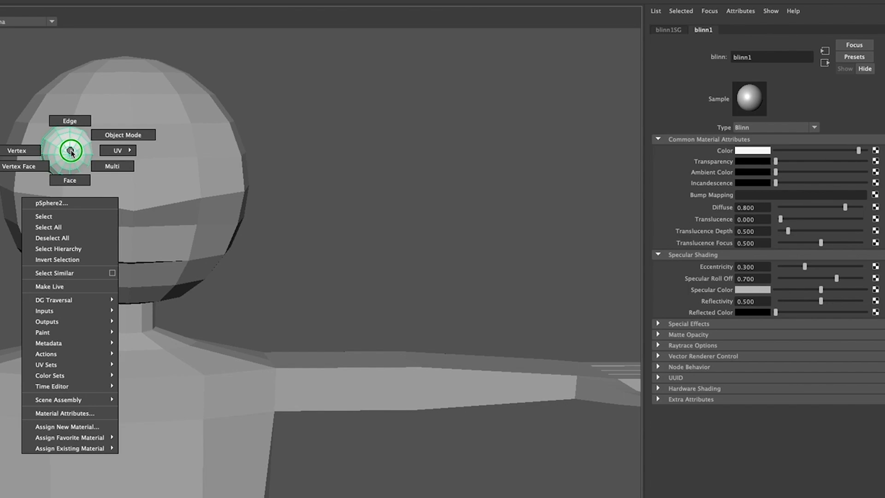
pyautogui.rightClick(71, 151)
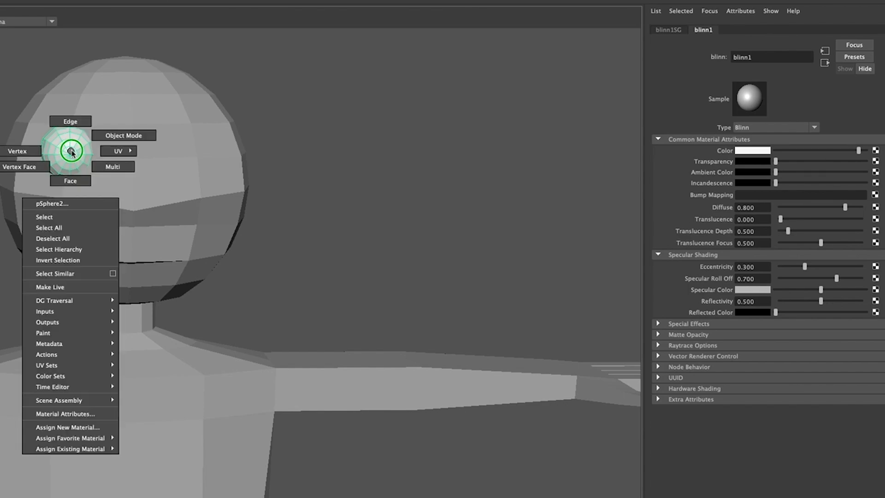
pyautogui.moveTo(71, 152); pyautogui.dragTo(79, 180, button='right')
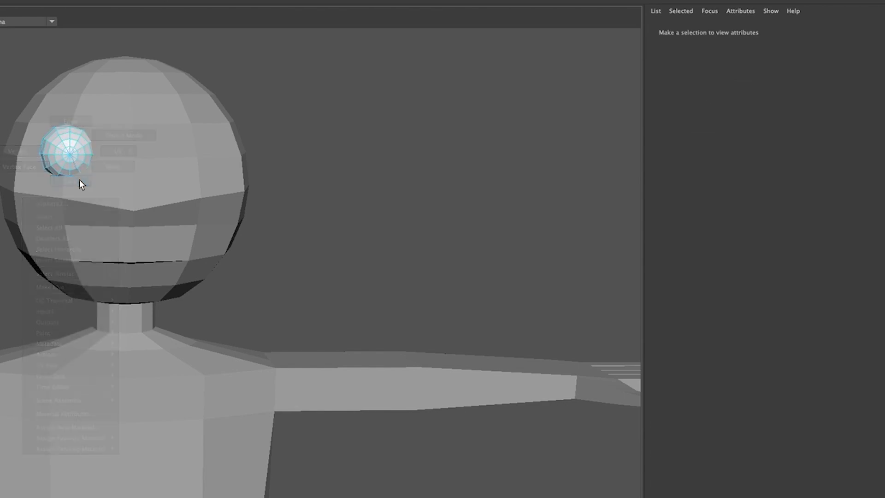
pyautogui.scroll(5, 71, 186)
pyautogui.keyDown('alt'); pyautogui.moveTo(99, 162); pyautogui.dragTo(106, 368, button='middle'); pyautogui.keyUp('alt')
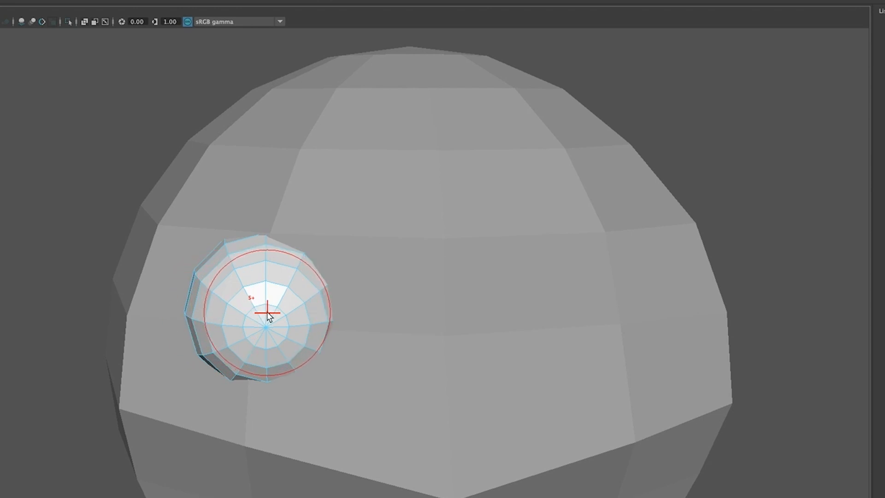
pyautogui.moveTo(270, 315)
pyautogui.mouseDown()
pyautogui.moveTo(250, 312)
pyautogui.moveTo(275, 303)
pyautogui.moveTo(290, 333)
pyautogui.moveTo(294, 324)
pyautogui.moveTo(268, 359)
pyautogui.moveTo(243, 347)
pyautogui.moveTo(239, 310)
pyautogui.moveTo(265, 343)
pyautogui.moveTo(262, 323)
pyautogui.mouseUp()
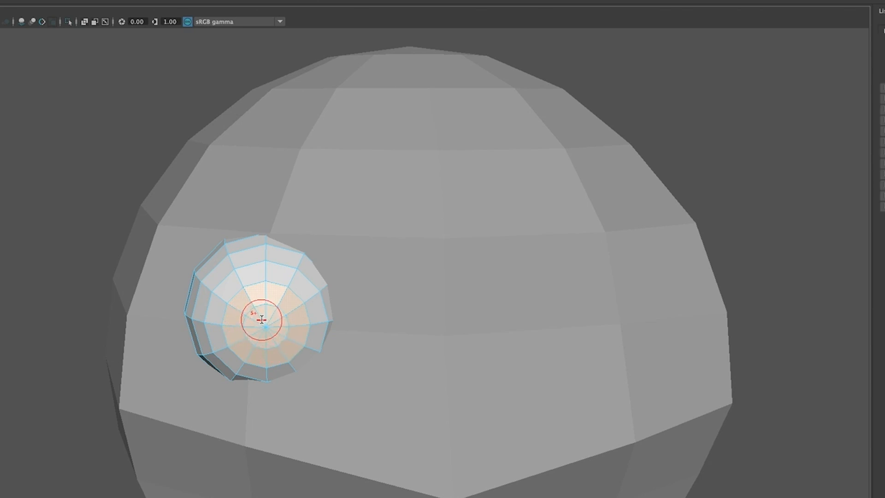
pyautogui.rightClick(262, 326)
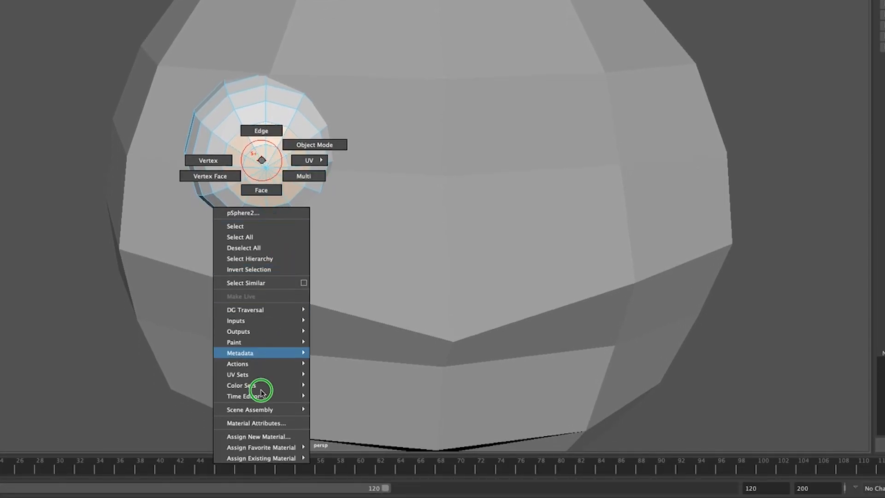
pyautogui.click(272, 438)
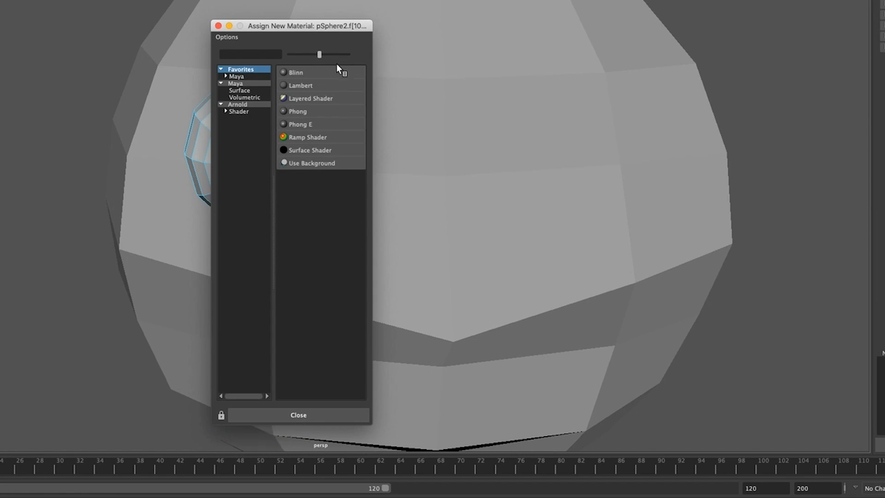
pyautogui.click(312, 74)
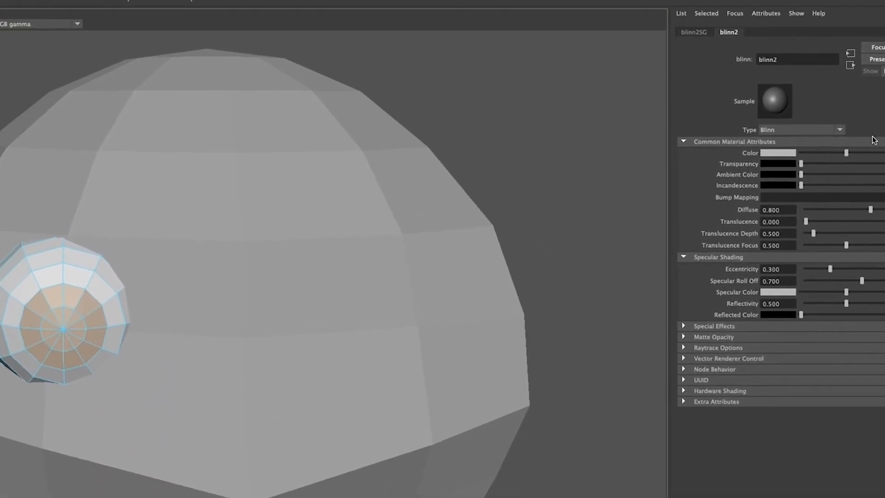
pyautogui.moveTo(847, 152); pyautogui.dragTo(797, 157)
# Step: Rename the black material on the eyeball's front faces to "pupils"
pyautogui.doubleClick(793, 62)
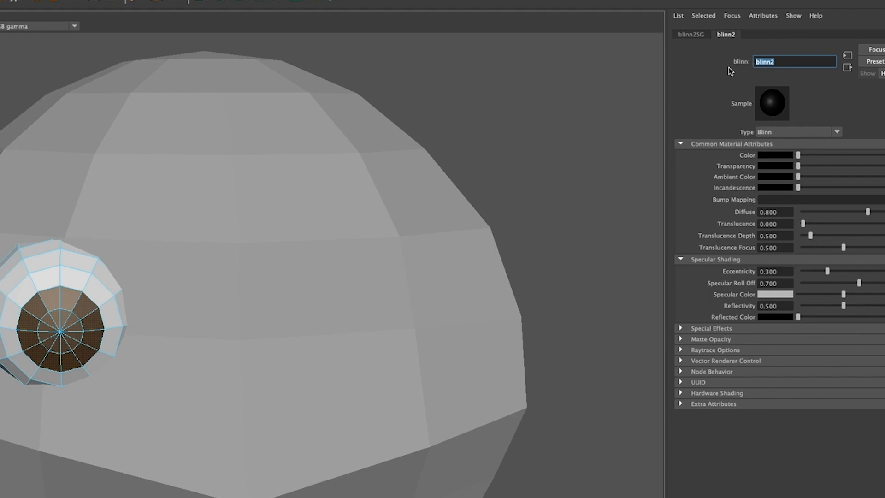
pyautogui.write('pupils')
pyautogui.press('Return')
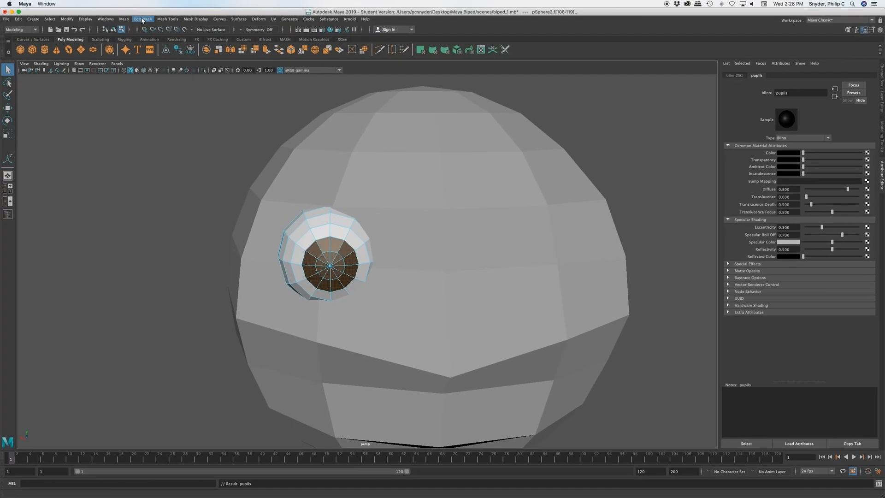
# Step: Open the Hypershade and rename the white eyeball material blinn1 to "sclera"
pyautogui.click(105, 19)
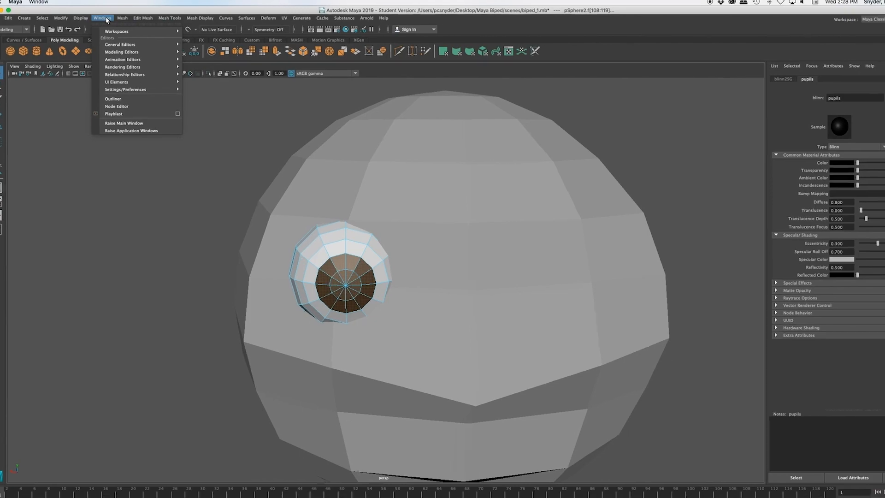
pyautogui.moveTo(123, 56)
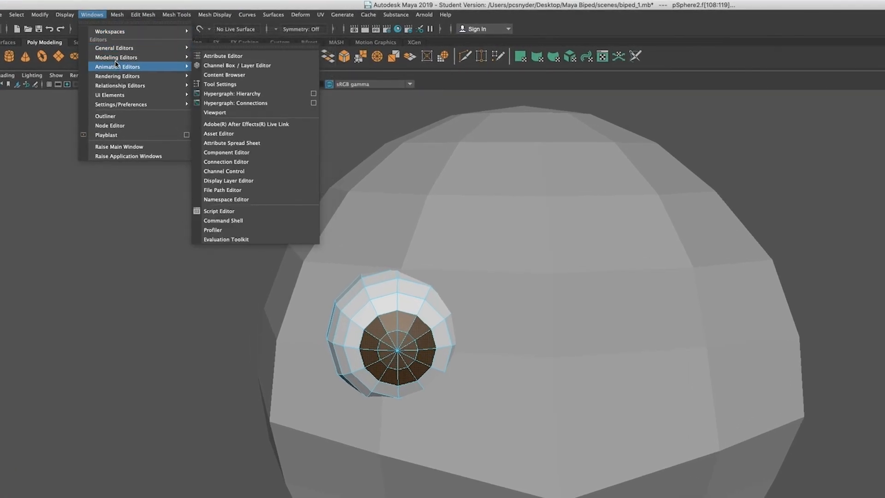
pyautogui.moveTo(122, 77)
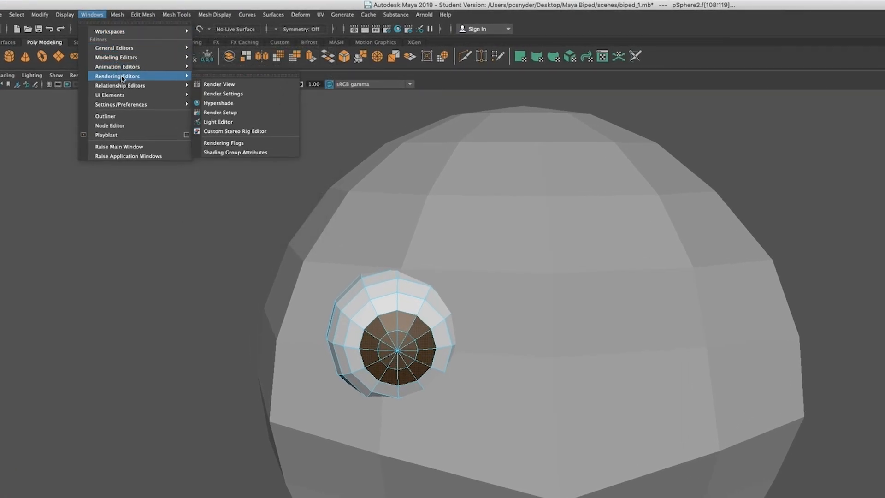
pyautogui.click(229, 103)
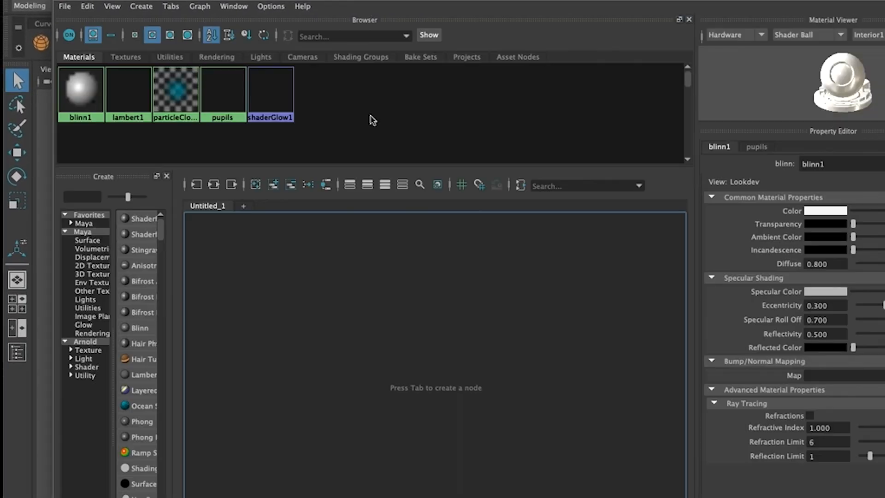
pyautogui.click(85, 91)
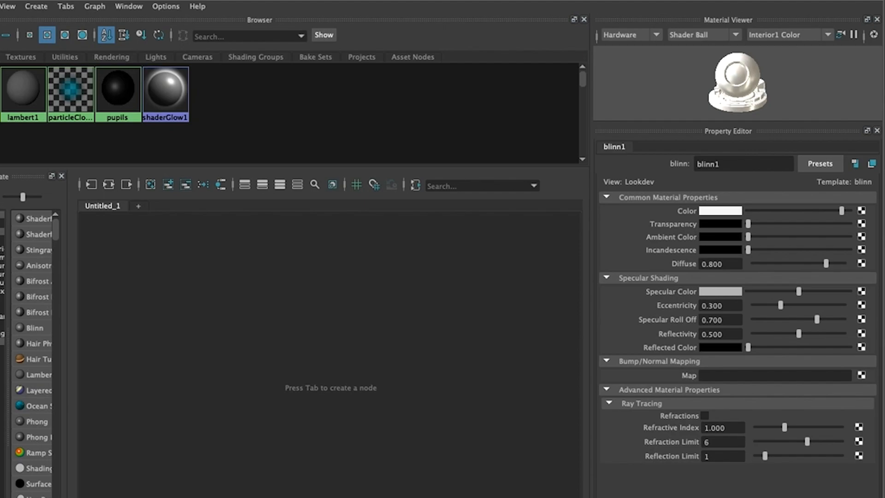
pyautogui.write('sclera')
pyautogui.press('Return')
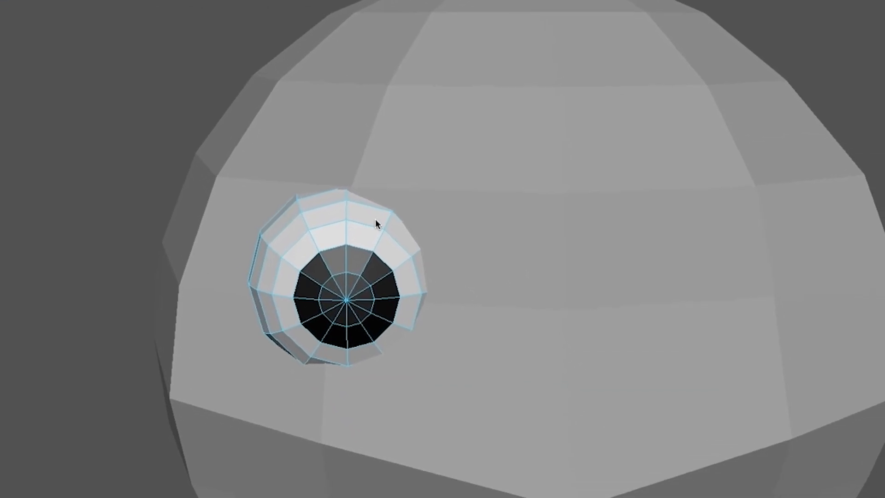
# Step: Duplicate the whole eyeball along X and place the copy at the matching spot on the other side of the face
pyautogui.moveTo(302, 160); pyautogui.dragTo(367, 140, button='right')
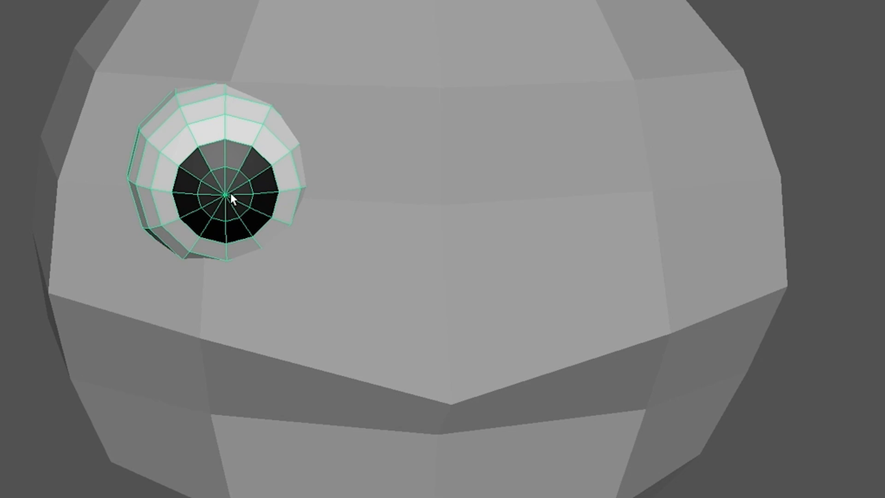
pyautogui.press('w')
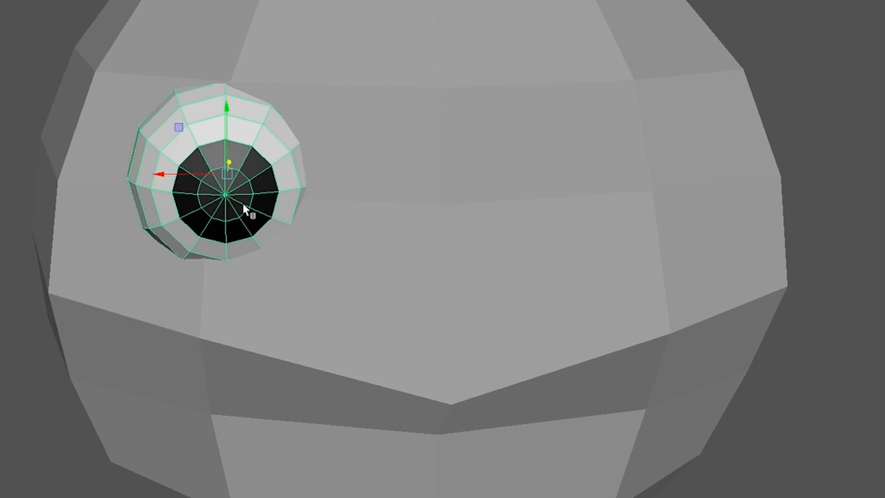
pyautogui.moveTo(165, 176); pyautogui.dragTo(548, 172)
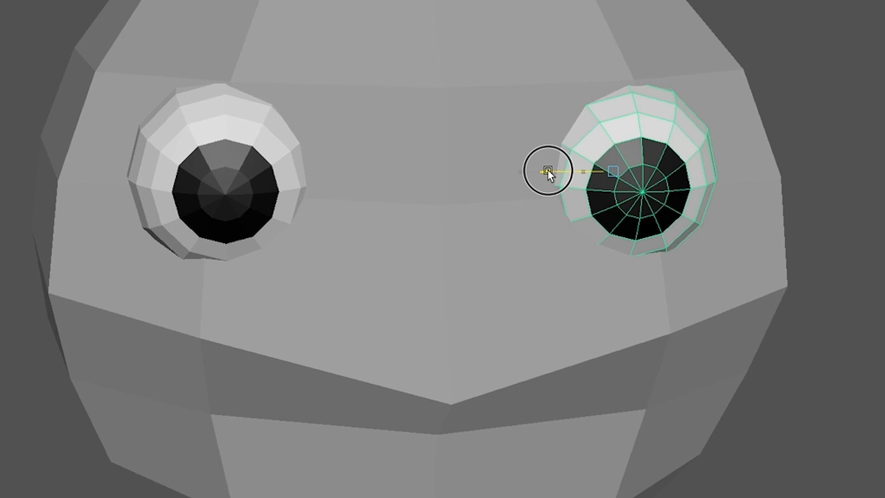
pyautogui.keyDown('alt'); pyautogui.moveTo(558, 259); pyautogui.dragTo(484, 496); pyautogui.keyUp('alt')
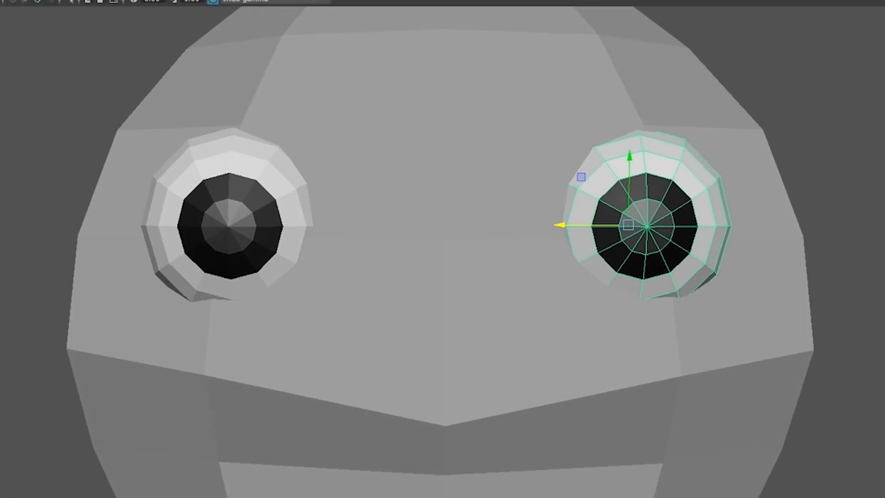
pyautogui.keyDown('alt'); pyautogui.moveTo(442, 249); pyautogui.dragTo(452, 249, button='middle'); pyautogui.keyUp('alt')
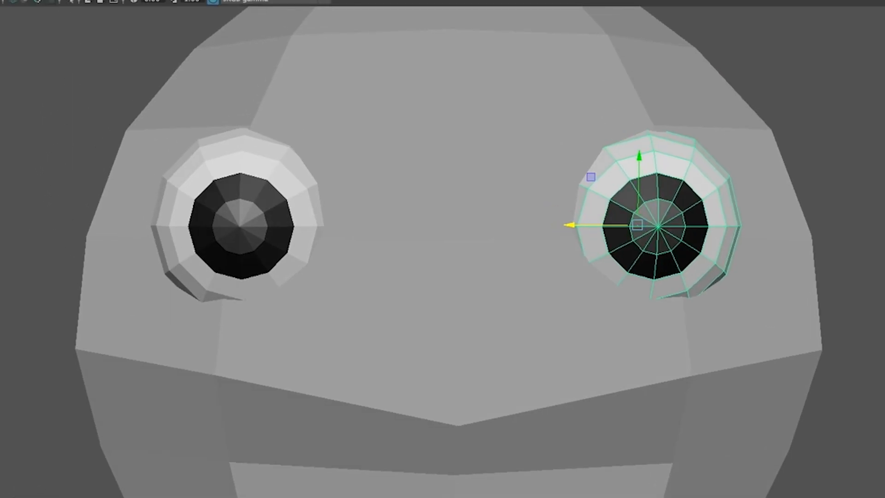
# Step: Deselect the copied eyeball and examine both eyes on the head from the front and at an angle
pyautogui.click(855, 422)
pyautogui.press('f')
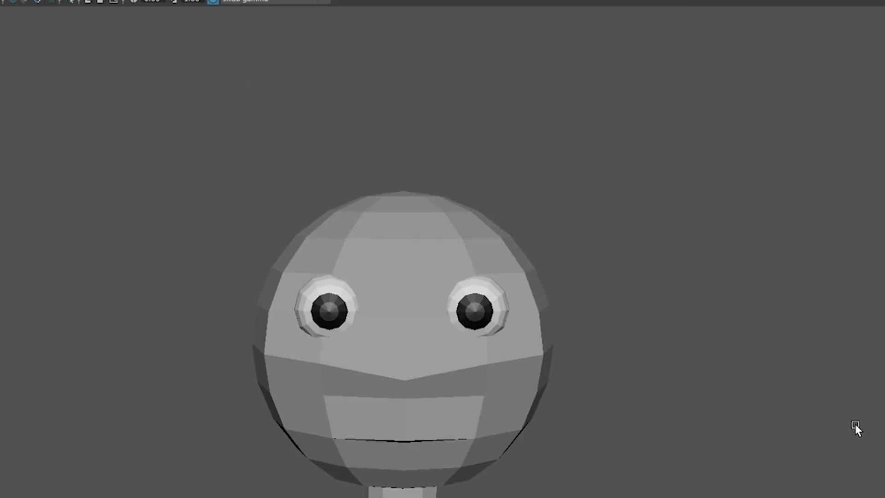
pyautogui.scroll(-1, 856, 424)
pyautogui.scroll(2, 855, 424)
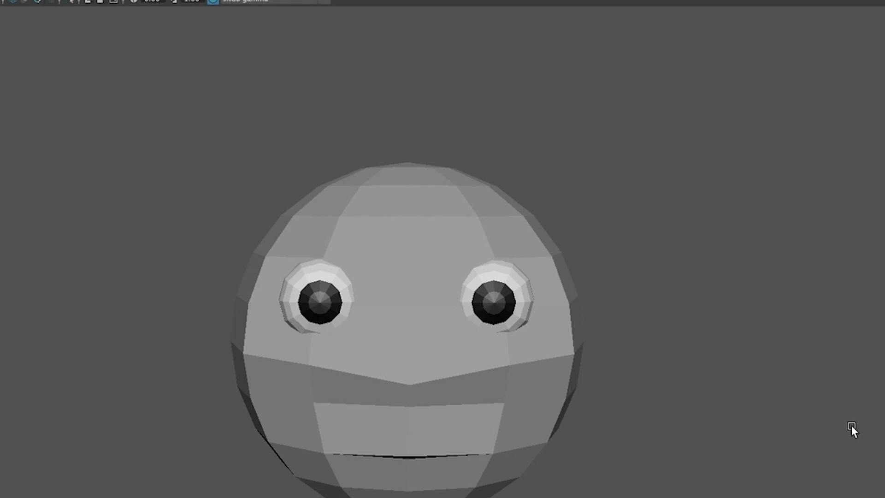
pyautogui.scroll(-3, 675, 408)
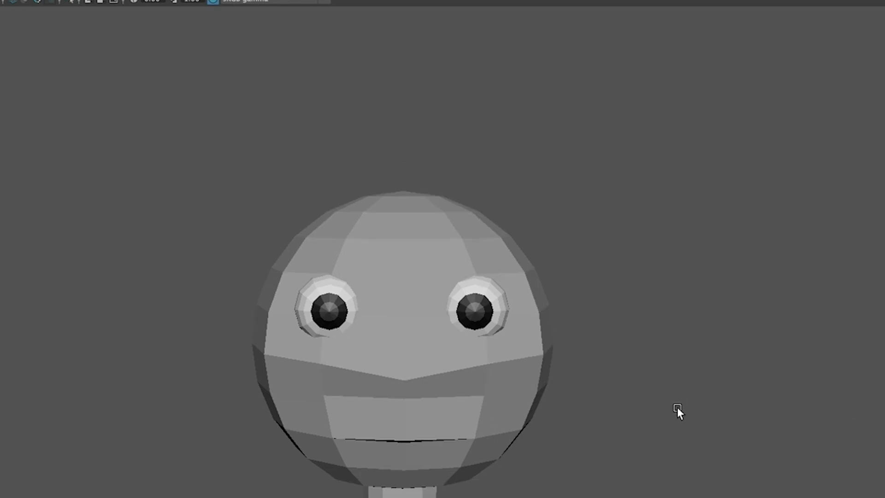
pyautogui.keyDown('alt'); pyautogui.moveTo(676, 409); pyautogui.dragTo(597, 410); pyautogui.keyUp('alt')
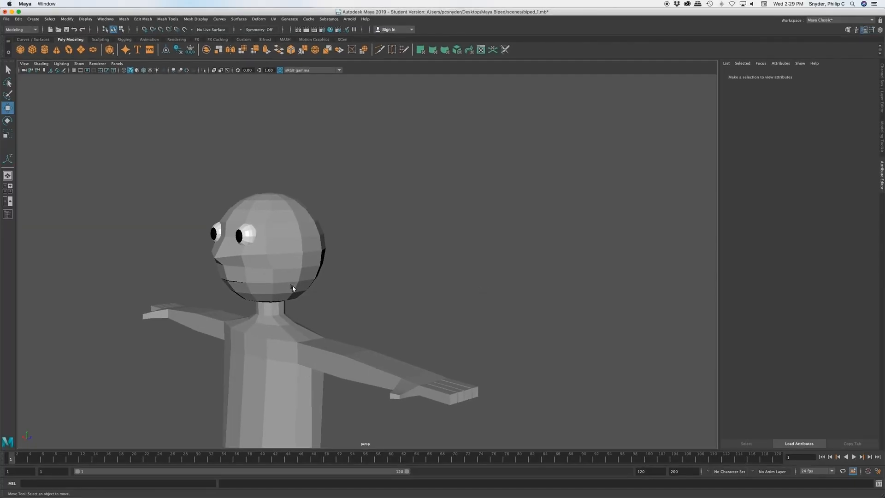
# Step: Display the body and both eyeballs in smooth mesh preview and look over the whole character
pyautogui.click(305, 279)
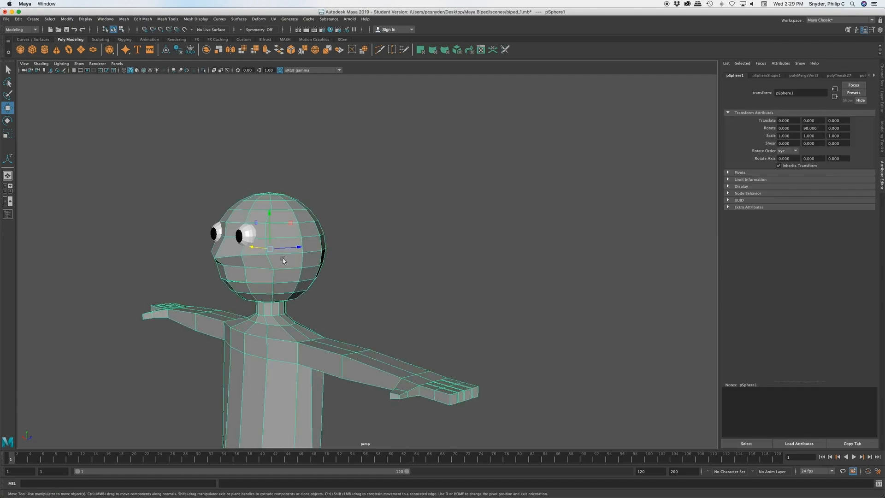
pyautogui.click(246, 237)
pyautogui.click(217, 236)
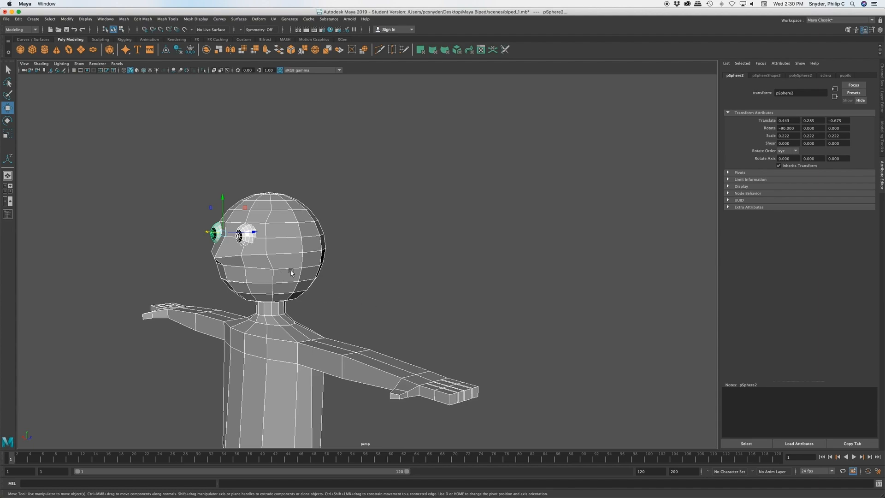
pyautogui.press('3')
pyautogui.click(400, 318)
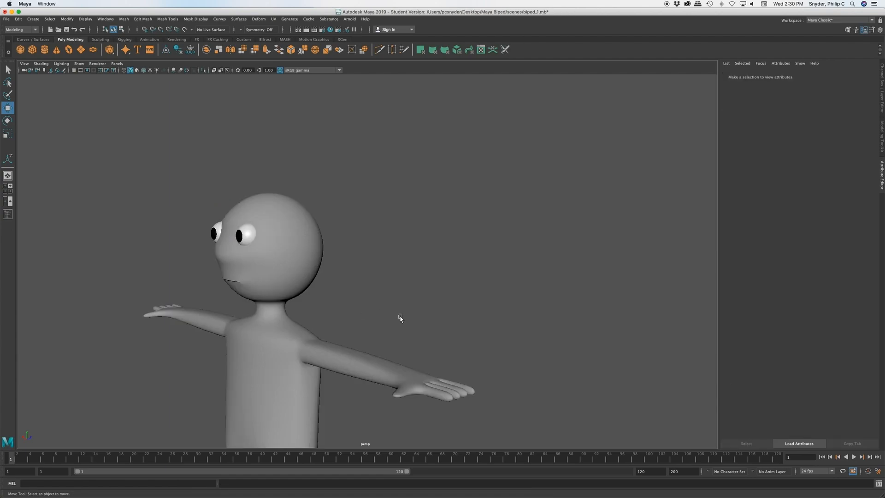
pyautogui.scroll(-5, 408, 319)
pyautogui.keyDown('alt'); pyautogui.moveTo(348, 344); pyautogui.dragTo(418, 266, button='middle'); pyautogui.keyUp('alt')
pyautogui.keyDown('alt'); pyautogui.moveTo(418, 265); pyautogui.dragTo(398, 277); pyautogui.keyUp('alt')
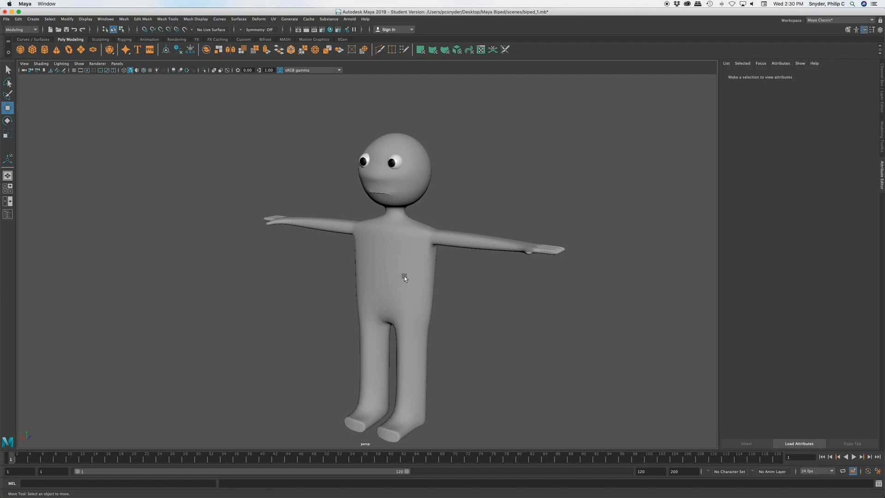
# Step: Return the body and both eyeballs to their unsmoothed low-poly display
pyautogui.click(404, 278)
pyautogui.press('1')
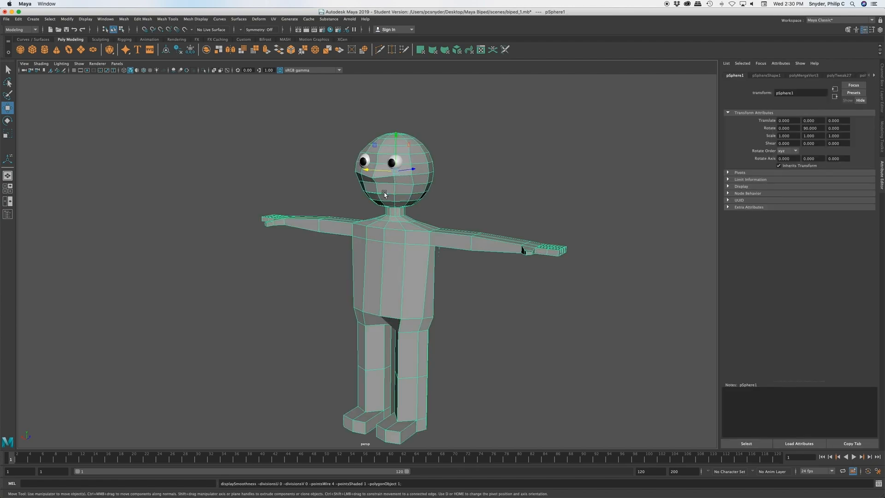
pyautogui.scroll(5, 389, 186)
pyautogui.scroll(-3, 397, 166)
pyautogui.click(403, 149)
pyautogui.keyDown('shift'); pyautogui.moveTo(364, 146); pyautogui.dragTo(365, 144); pyautogui.keyUp('shift')
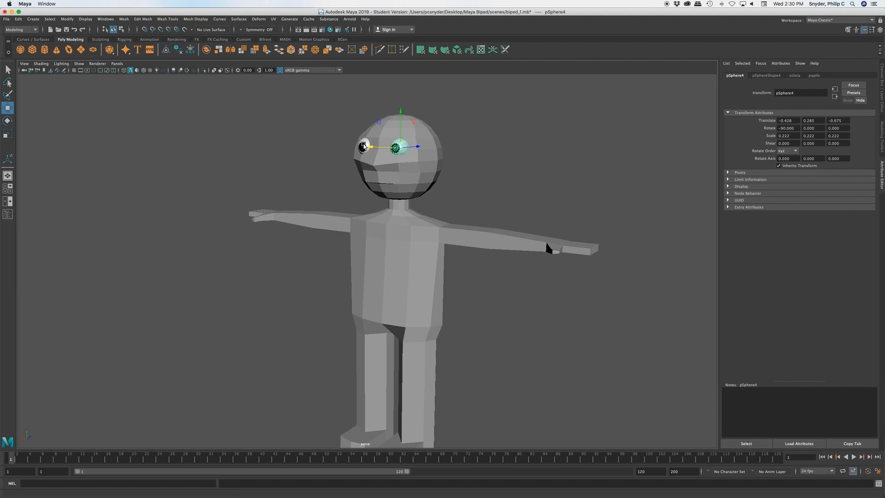
pyautogui.press('super+z')
pyautogui.click(363, 146)
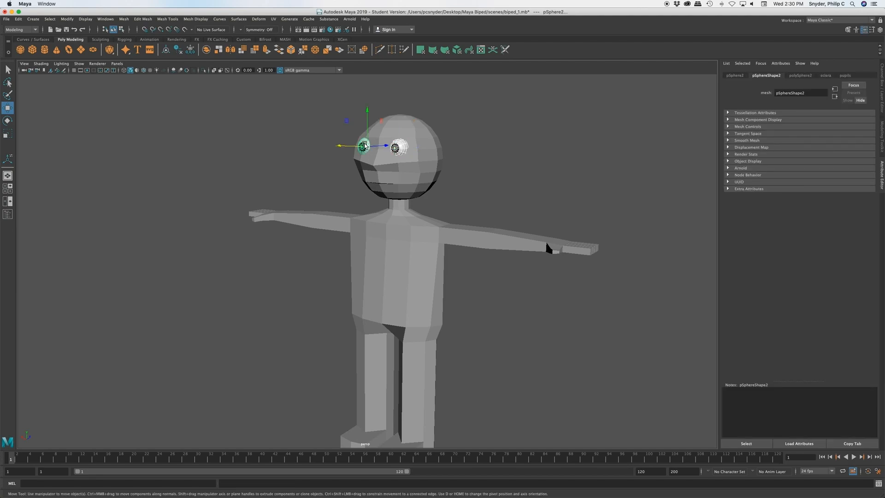
pyautogui.press('1')
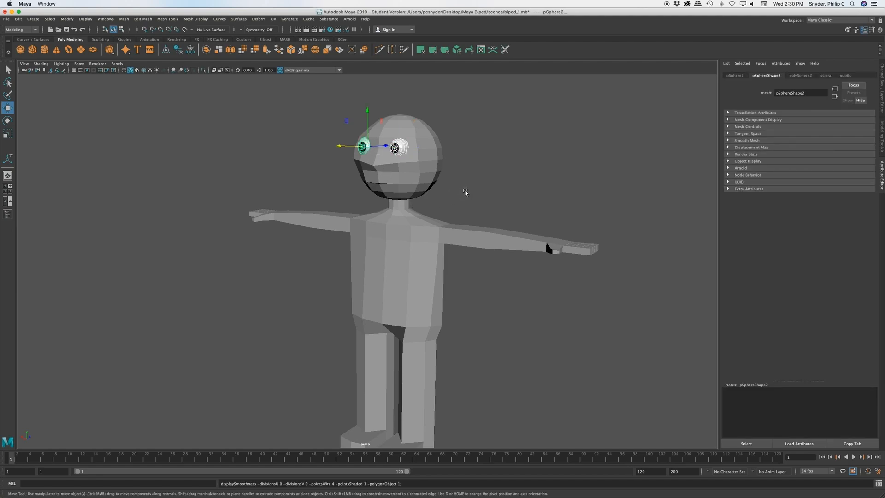
pyautogui.click(465, 192)
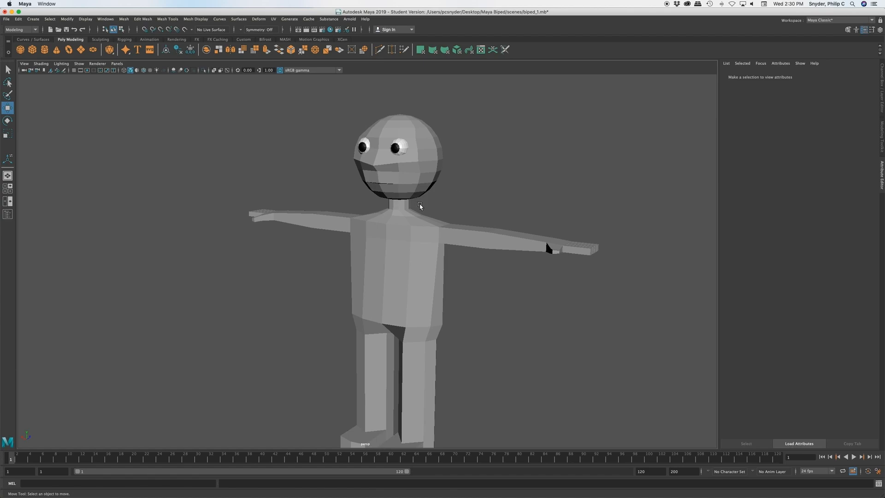
# Step: In the side view, switch the body to vertex editing and shift the upper forehead vertices slightly forward along Z
pyautogui.scroll(-1, 422, 207)
pyautogui.press('space')
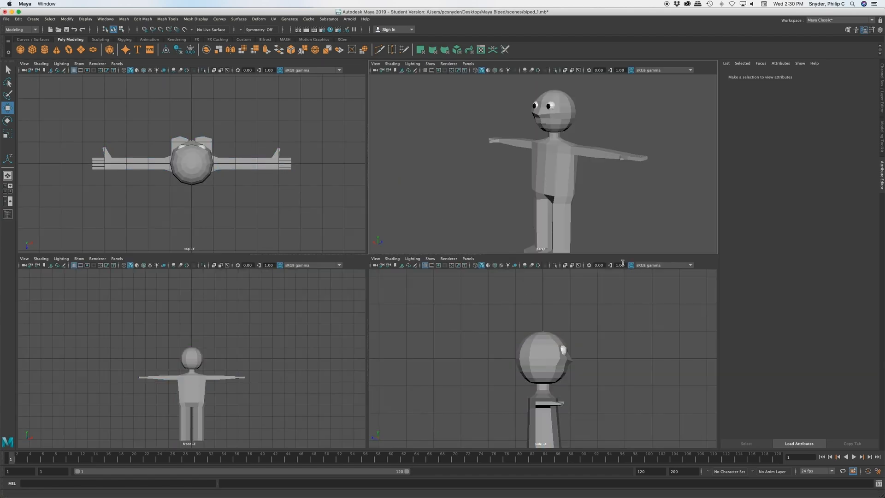
pyautogui.press('space')
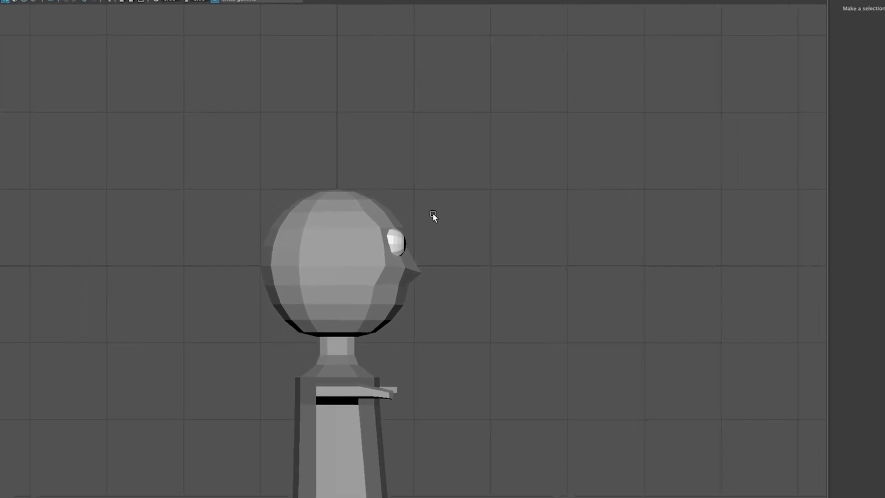
pyautogui.click(386, 226)
pyautogui.rightClick(331, 197)
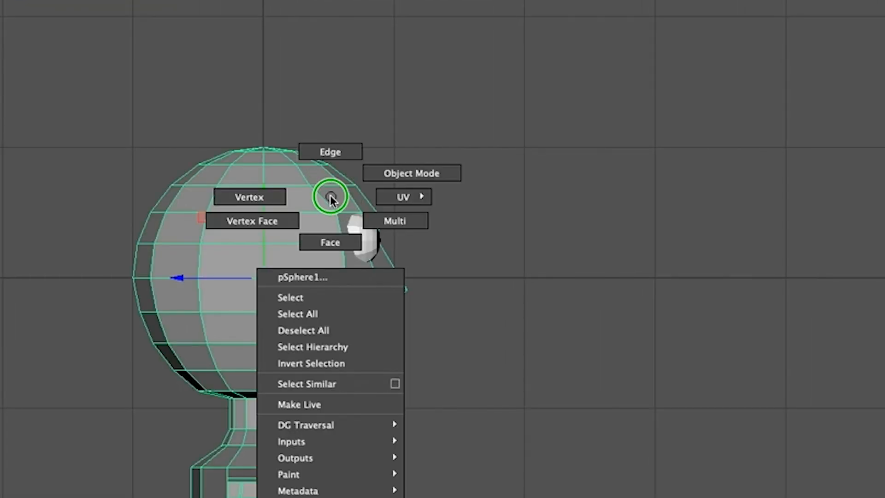
pyautogui.click(260, 198)
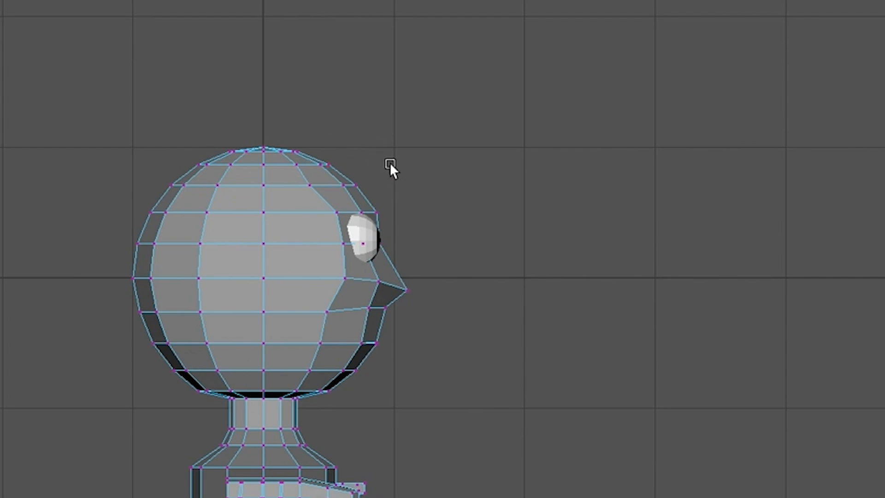
pyautogui.moveTo(317, 154); pyautogui.dragTo(371, 183)
pyautogui.press('w')
pyautogui.click(416, 154)
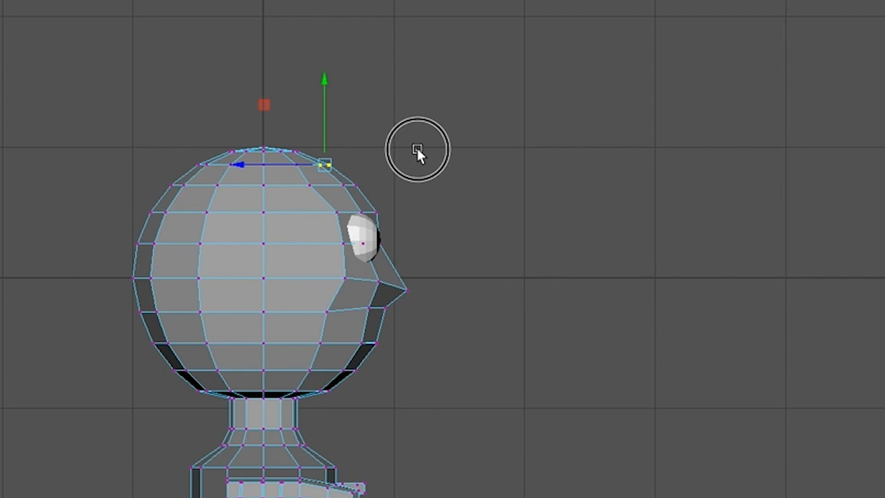
pyautogui.moveTo(312, 154); pyautogui.dragTo(383, 185)
pyautogui.moveTo(249, 174); pyautogui.dragTo(256, 171)
pyautogui.click(489, 177)
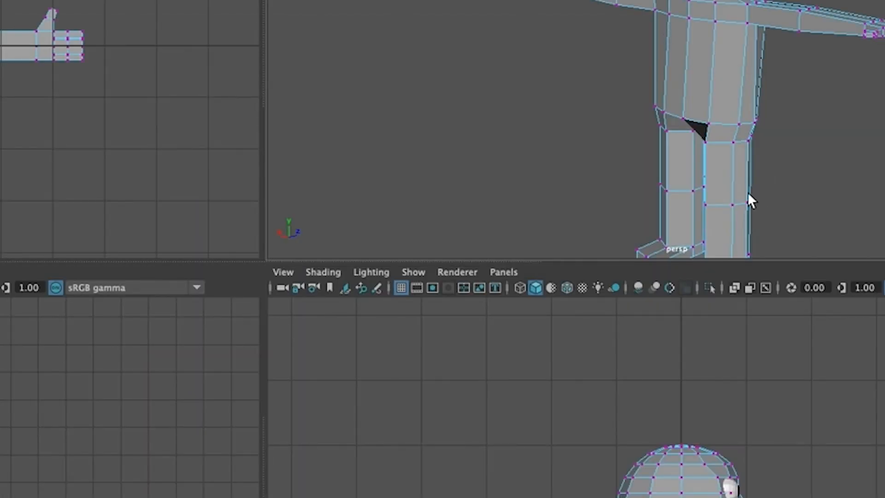
# Step: Select the outer ankle and heel vertices on both feet and adjust their position slightly
pyautogui.scroll(-2, 540, 214)
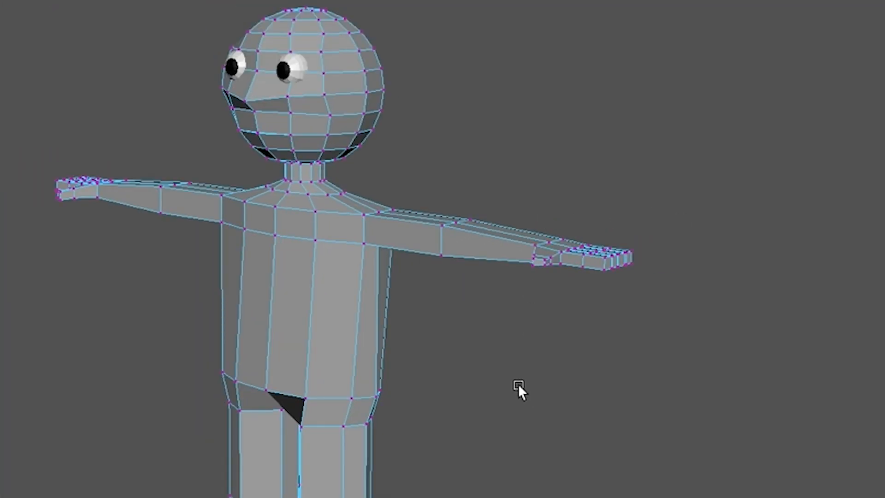
pyautogui.keyDown('alt'); pyautogui.moveTo(518, 385); pyautogui.dragTo(544, 385); pyautogui.keyUp('alt')
pyautogui.moveTo(377, 275); pyautogui.dragTo(452, 259, button='right')
pyautogui.click(529, 364)
pyautogui.keyDown('alt'); pyautogui.moveTo(530, 364); pyautogui.dragTo(591, 464); pyautogui.keyUp('alt')
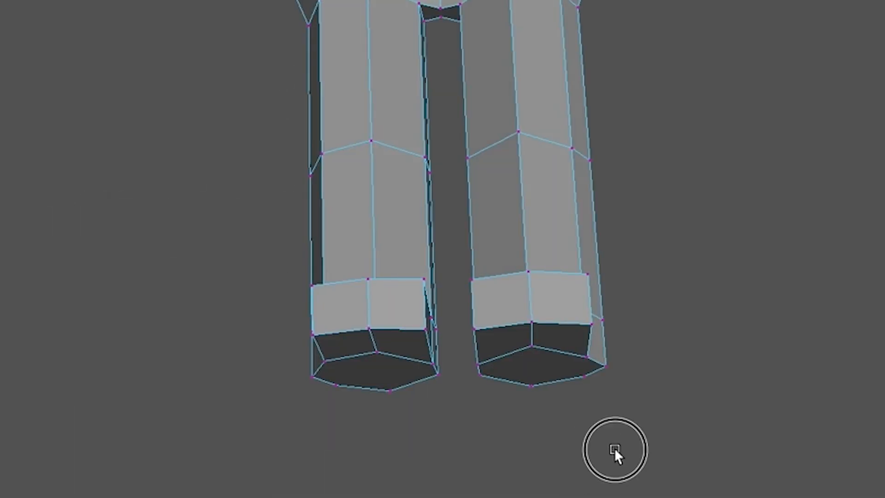
pyautogui.keyDown('alt'); pyautogui.moveTo(614, 454); pyautogui.dragTo(642, 442); pyautogui.keyUp('alt')
pyautogui.moveTo(334, 292); pyautogui.dragTo(358, 369)
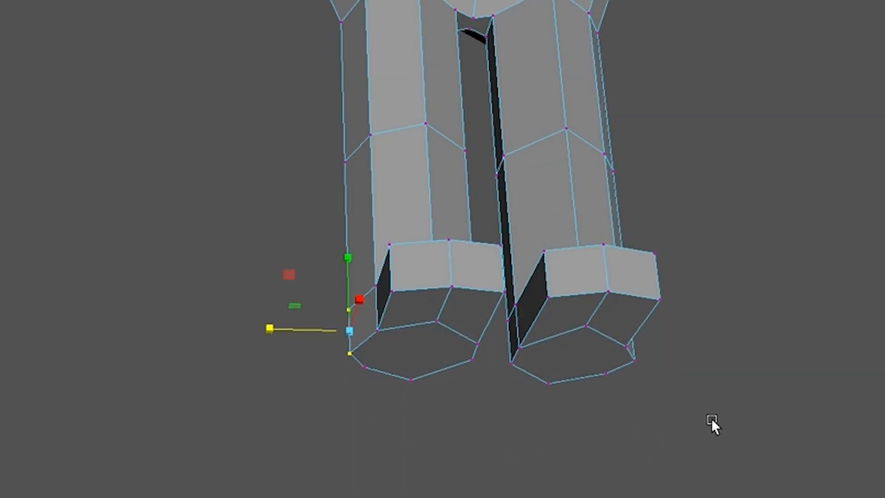
pyautogui.keyDown('alt'); pyautogui.moveTo(704, 422); pyautogui.dragTo(637, 348); pyautogui.keyUp('alt')
pyautogui.keyDown('alt'); pyautogui.moveTo(613, 381); pyautogui.dragTo(615, 388); pyautogui.keyUp('alt')
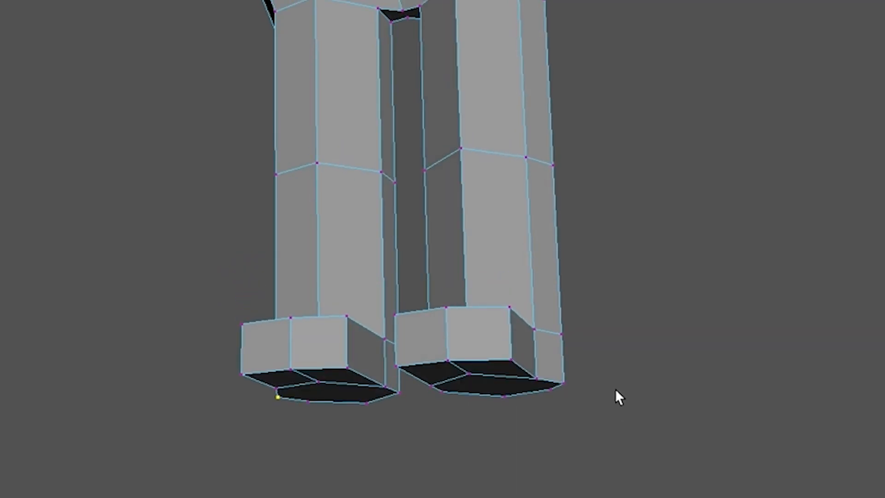
pyautogui.keyDown('shift'); pyautogui.moveTo(578, 310); pyautogui.dragTo(560, 402); pyautogui.keyUp('shift')
pyautogui.press('w')
pyautogui.keyDown('alt'); pyautogui.moveTo(598, 447); pyautogui.dragTo(624, 471); pyautogui.keyUp('alt')
pyautogui.moveTo(374, 421); pyautogui.dragTo(381, 419)
pyautogui.keyDown('alt'); pyautogui.moveTo(621, 477); pyautogui.dragTo(559, 497); pyautogui.keyUp('alt')
pyautogui.click(563, 474)
# Step: Scale the front toe vertices of both feet down vertically to flatten the toes, and lower them slightly
pyautogui.keyDown('alt'); pyautogui.moveTo(559, 497); pyautogui.dragTo(699, 495, button='middle'); pyautogui.keyUp('alt')
pyautogui.scroll(-2, 605, 496)
pyautogui.keyDown('alt'); pyautogui.moveTo(520, 481); pyautogui.dragTo(396, 448); pyautogui.keyUp('alt')
pyautogui.moveTo(193, 340); pyautogui.dragTo(315, 495)
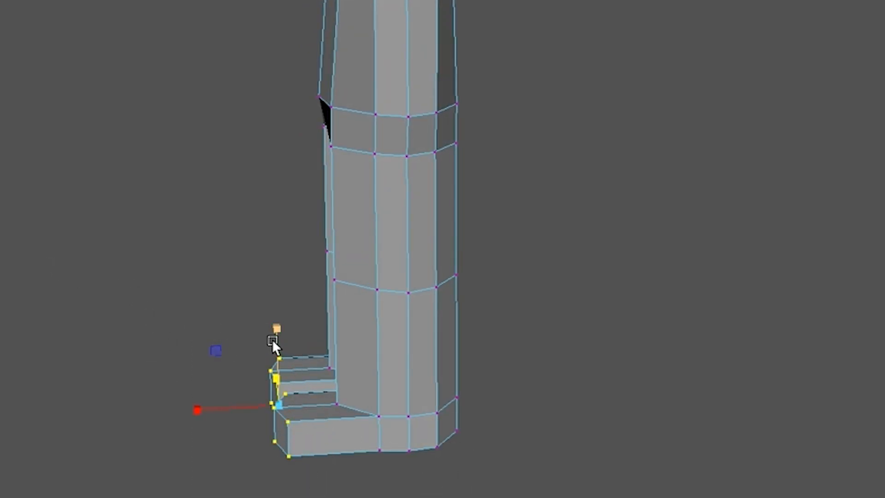
pyautogui.moveTo(272, 328); pyautogui.dragTo(275, 349)
pyautogui.keyDown('alt'); pyautogui.moveTo(389, 496); pyautogui.dragTo(370, 478); pyautogui.keyUp('alt')
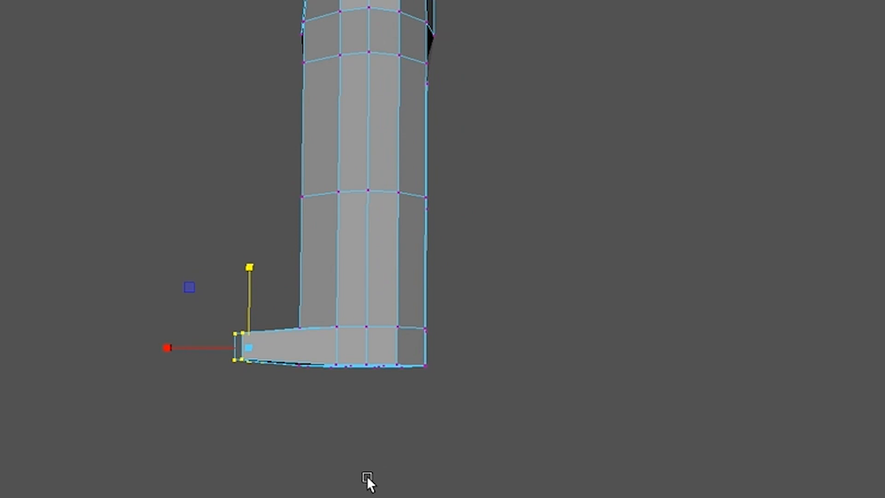
pyautogui.press('w')
pyautogui.moveTo(251, 262); pyautogui.dragTo(252, 266)
pyautogui.click(496, 495)
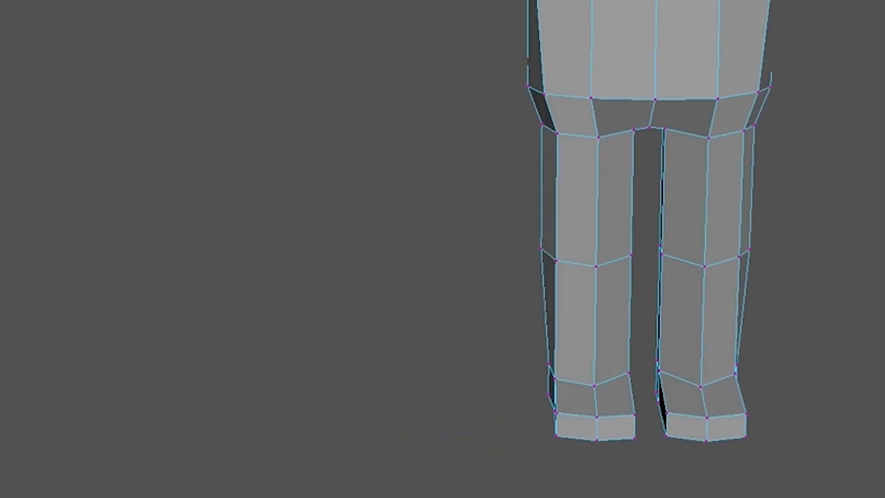
# Step: Examine the arms, hands and head from above in the perspective and top views
pyautogui.keyDown('alt'); pyautogui.moveTo(442, 249); pyautogui.dragTo(445, 366); pyautogui.keyUp('alt')
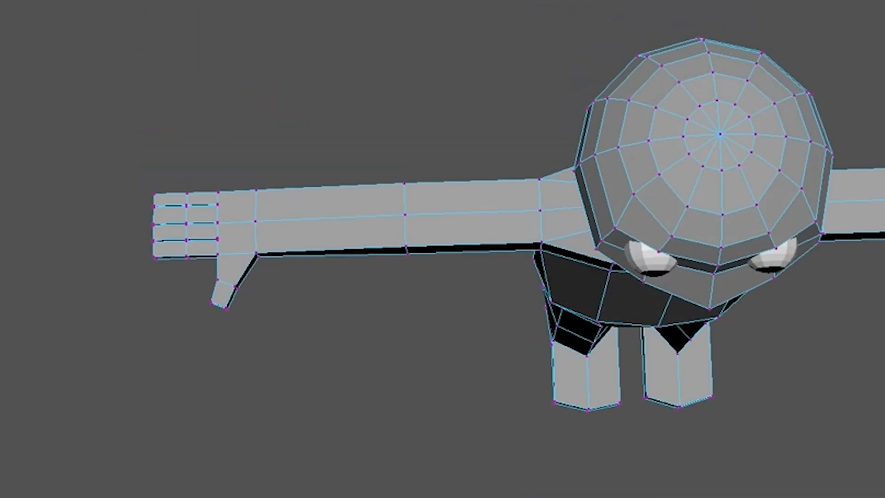
pyautogui.scroll(-4, 515, 402)
pyautogui.keyDown('alt'); pyautogui.moveTo(878, 365); pyautogui.dragTo(689, 357, button='middle'); pyautogui.keyUp('alt')
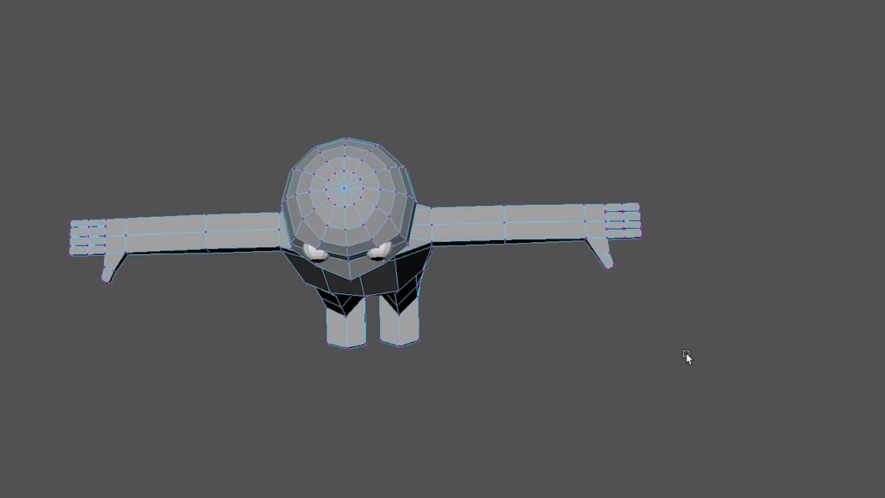
pyautogui.scroll(6, 579, 340)
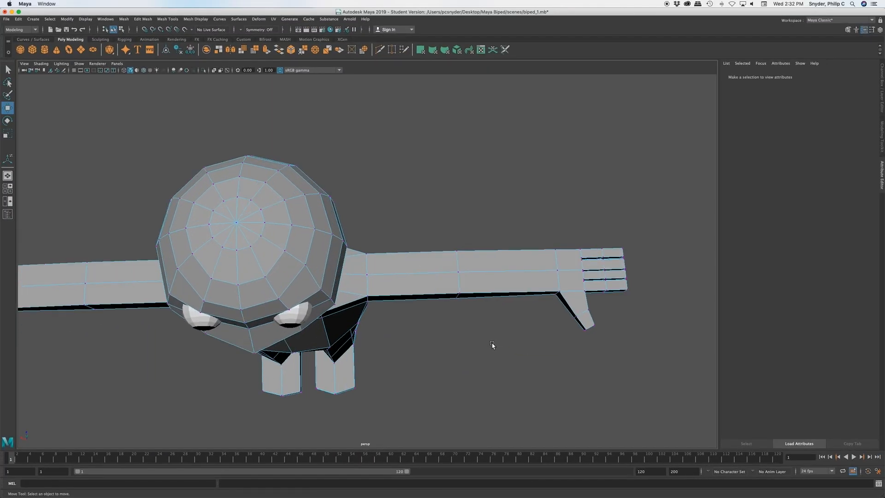
pyautogui.keyDown('alt'); pyautogui.moveTo(471, 307); pyautogui.dragTo(454, 317); pyautogui.keyUp('alt')
pyautogui.press('space')
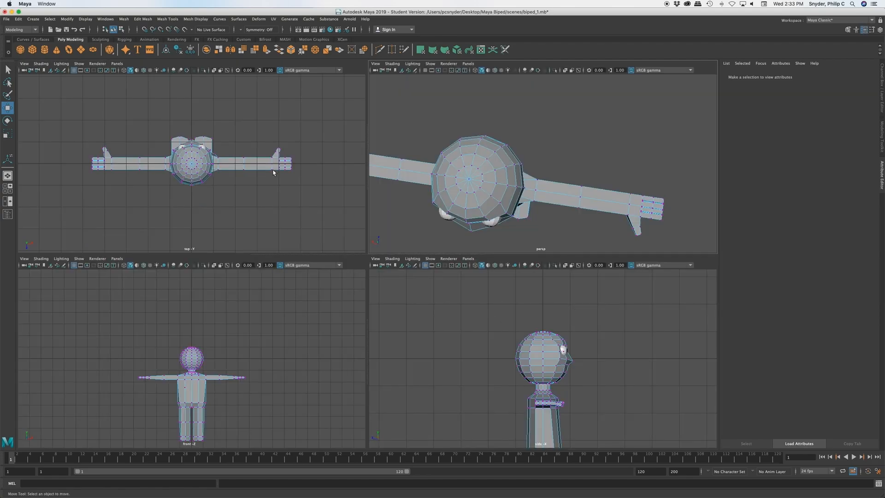
pyautogui.press('space')
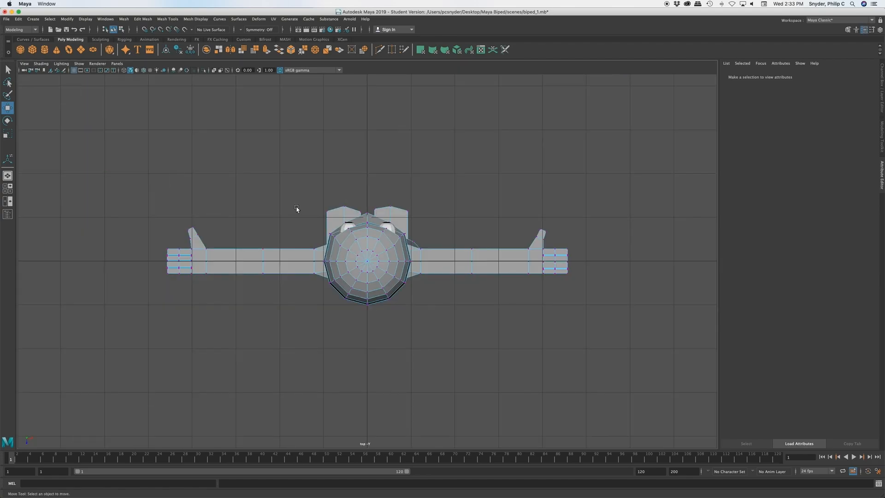
pyautogui.scroll(5, 296, 208)
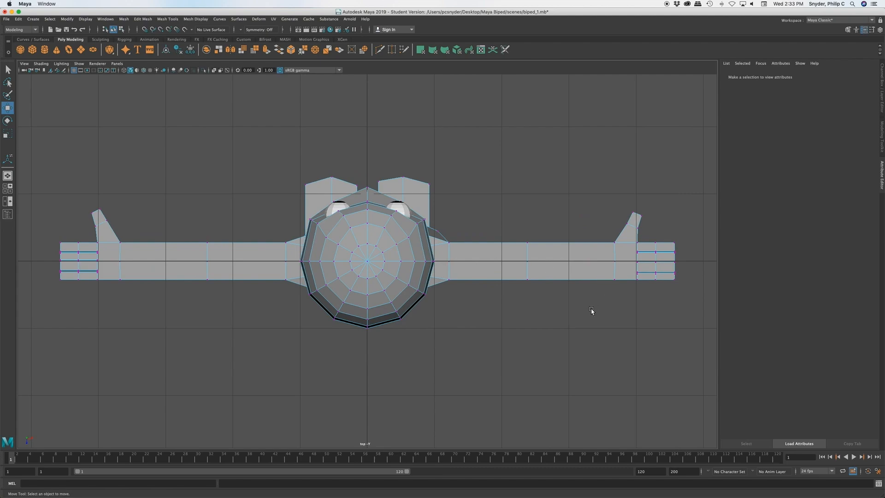
pyautogui.press('space')
pyautogui.press('space')
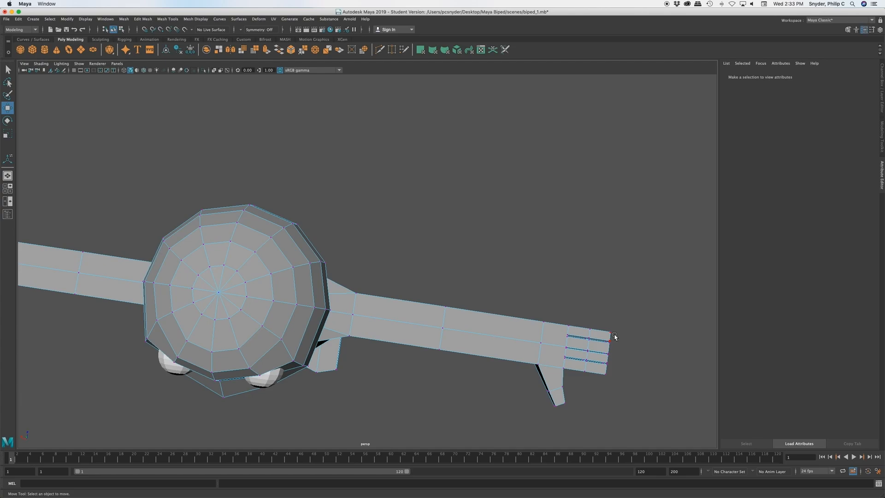
# Step: Shorten the little finger of the character's left hand by moving its four tip vertices slightly back toward the palm
pyautogui.scroll(5, 608, 327)
pyautogui.keyDown('alt'); pyautogui.moveTo(593, 317); pyautogui.dragTo(416, 239); pyautogui.keyUp('alt')
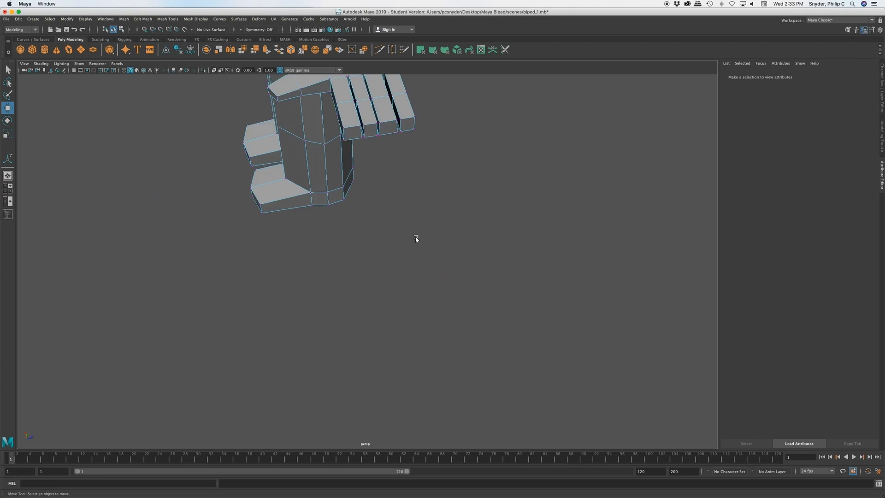
pyautogui.click(400, 120)
pyautogui.press('q')
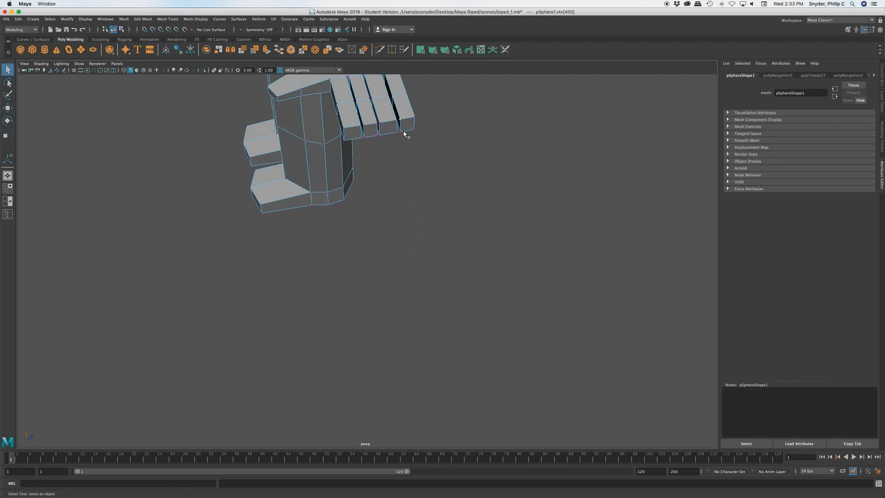
pyautogui.keyDown('shift'); pyautogui.click(401, 132); pyautogui.keyUp('shift')
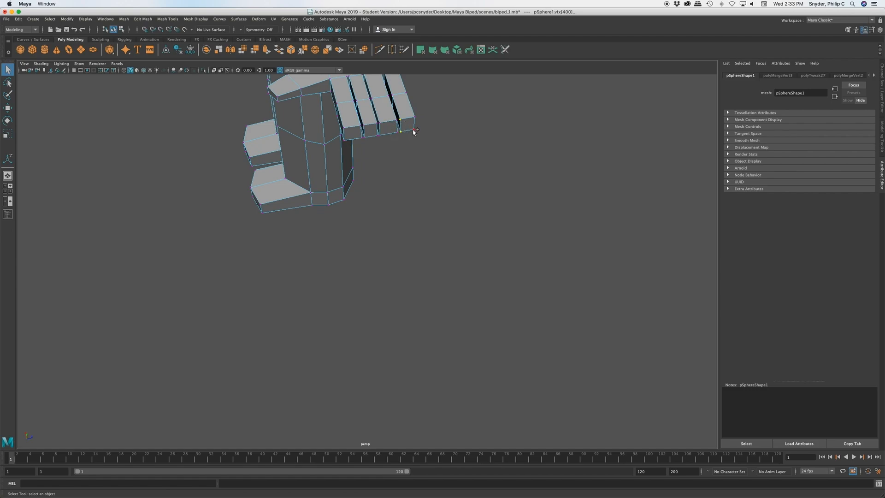
pyautogui.keyDown('shift'); pyautogui.click(415, 118); pyautogui.keyUp('shift')
pyautogui.press('w')
pyautogui.moveTo(399, 105); pyautogui.dragTo(399, 100)
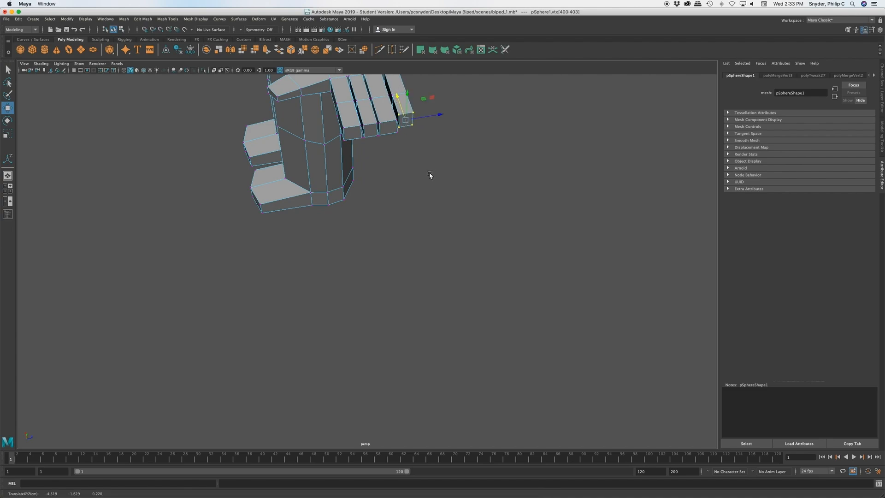
# Step: Shorten the little finger of the character's right hand by moving its four tip vertices slightly back toward the palm
pyautogui.scroll(4, 432, 182)
pyautogui.scroll(-10, 433, 181)
pyautogui.keyDown('alt'); pyautogui.moveTo(262, 243); pyautogui.dragTo(530, 254); pyautogui.keyUp('alt')
pyautogui.keyDown('alt'); pyautogui.moveTo(301, 271); pyautogui.dragTo(375, 259); pyautogui.keyUp('alt')
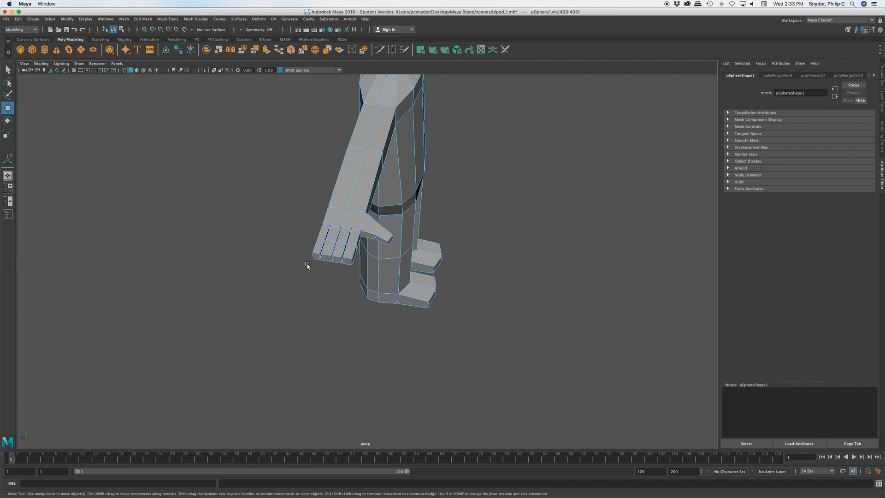
pyautogui.scroll(8, 318, 237)
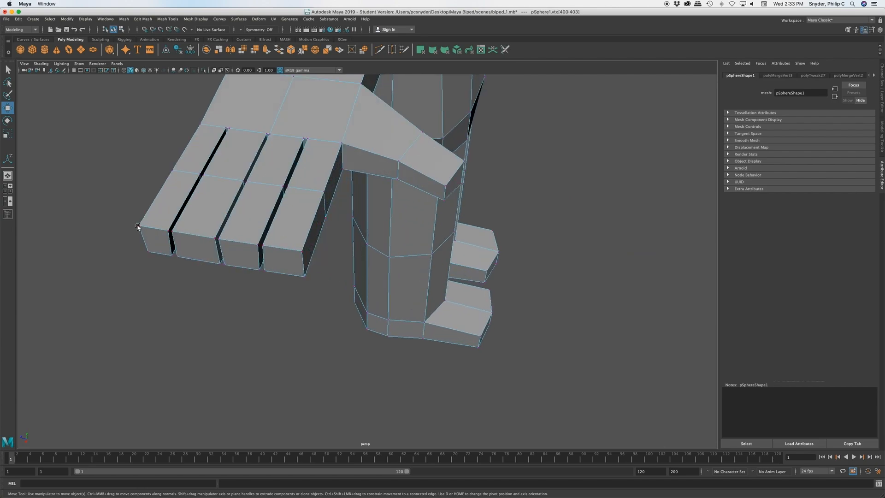
pyautogui.click(139, 226)
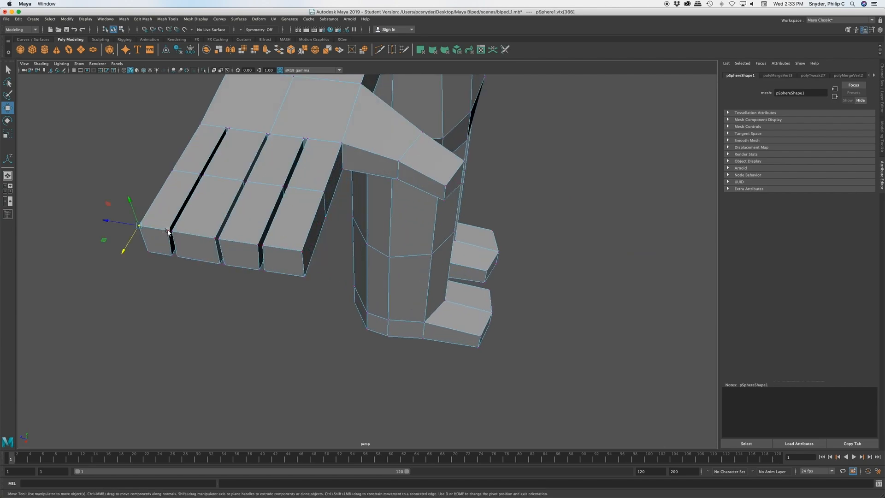
pyautogui.click(168, 230)
pyautogui.keyDown('shift'); pyautogui.click(173, 256); pyautogui.keyUp('shift')
pyautogui.keyDown('shift'); pyautogui.click(148, 254); pyautogui.keyUp('shift')
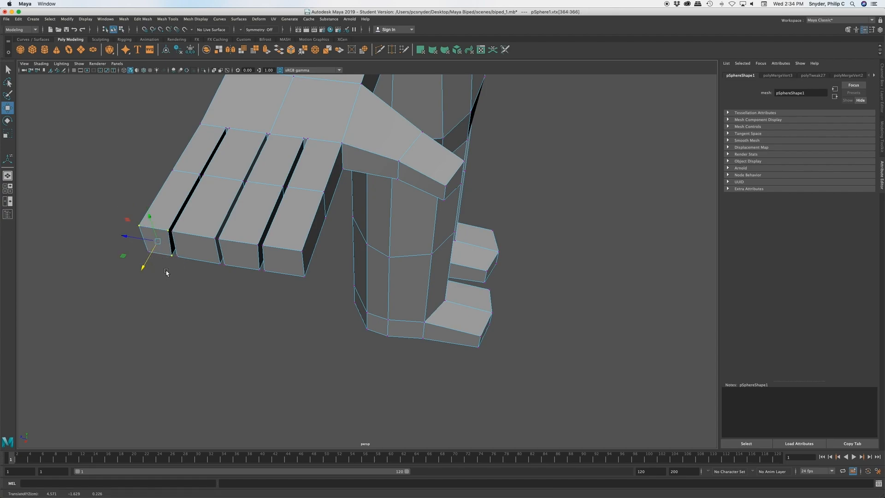
pyautogui.press('q')
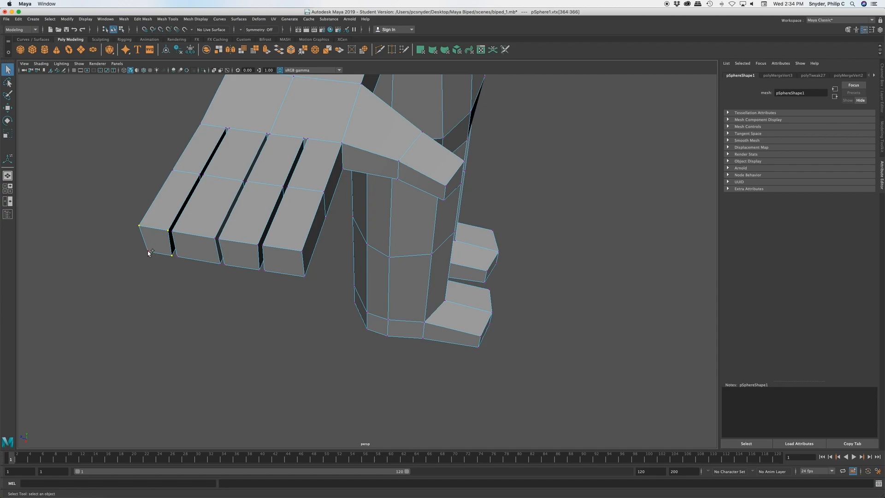
pyautogui.press('w')
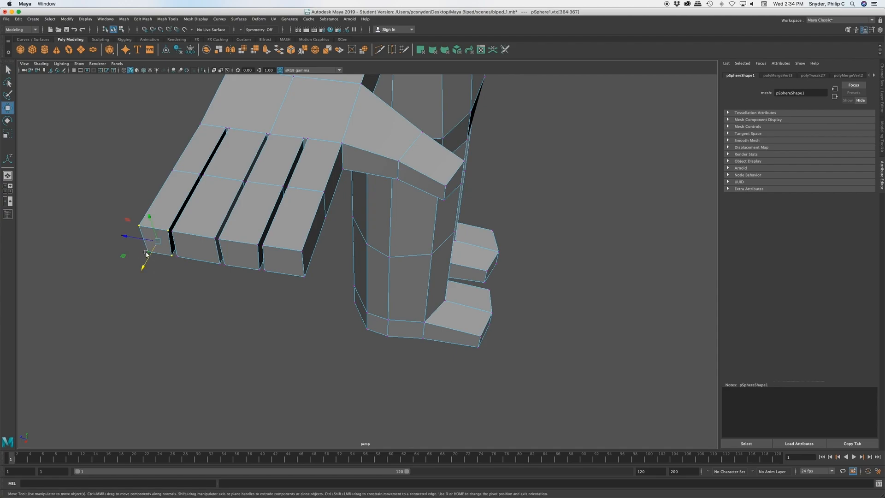
pyautogui.moveTo(145, 266); pyautogui.dragTo(147, 256)
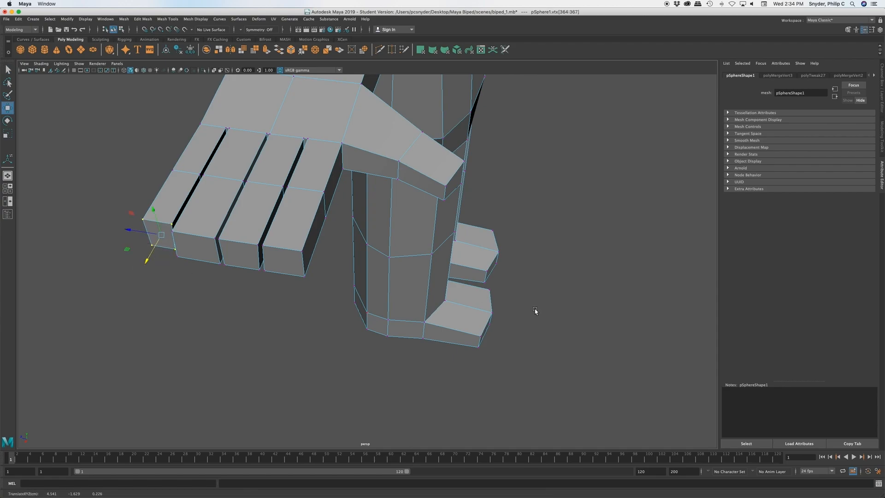
pyautogui.moveTo(145, 263)
pyautogui.mouseDown()
pyautogui.moveTo(148, 253)
pyautogui.moveTo(147, 261)
pyautogui.mouseUp()
# Step: Deselect the fingertip vertices, frame the whole character from the front and save the scene
pyautogui.keyDown('alt'); pyautogui.moveTo(695, 330); pyautogui.dragTo(542, 307, button='right'); pyautogui.keyUp('alt')
pyautogui.keyDown('alt'); pyautogui.moveTo(472, 255); pyautogui.dragTo(415, 259); pyautogui.keyUp('alt')
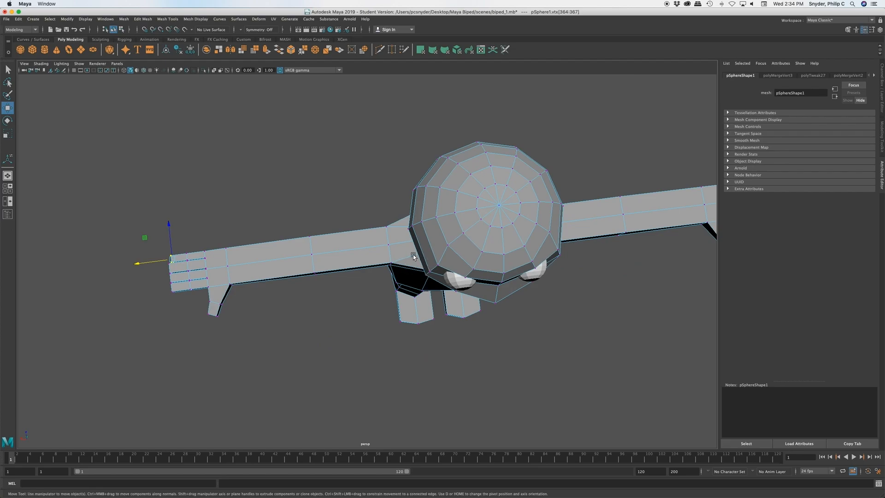
pyautogui.keyDown('alt'); pyautogui.moveTo(505, 295); pyautogui.dragTo(529, 275); pyautogui.keyUp('alt')
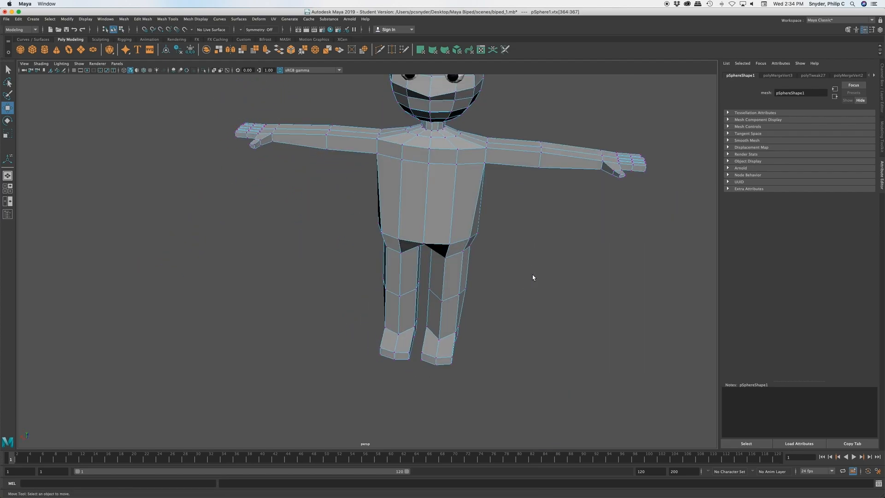
pyautogui.click(533, 273)
pyautogui.keyDown('alt'); pyautogui.moveTo(391, 280); pyautogui.dragTo(393, 261); pyautogui.keyUp('alt')
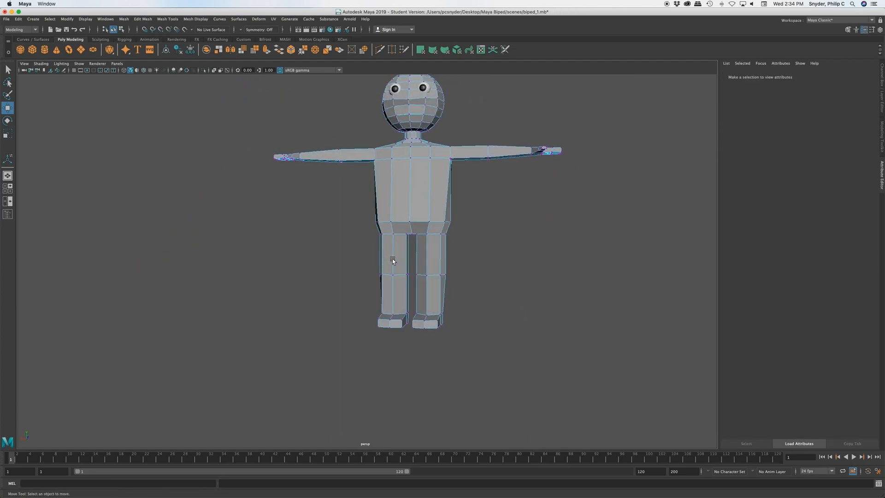
pyautogui.keyDown('alt'); pyautogui.moveTo(471, 232); pyautogui.dragTo(493, 302, button='middle'); pyautogui.keyUp('alt')
pyautogui.press('super+s')
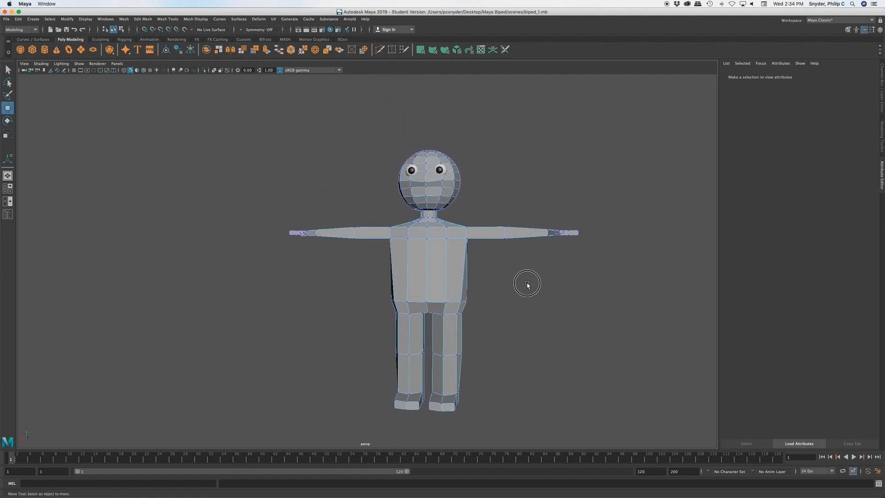
# Step: Return the body to object mode, display it with smooth mesh preview and deselect it to view the finished character
pyautogui.moveTo(525, 282); pyautogui.dragTo(569, 272, button='right')
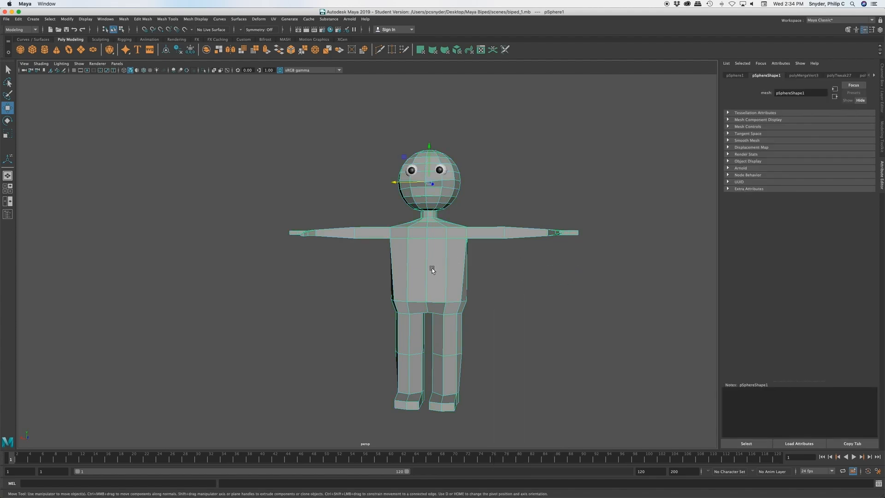
pyautogui.press('3')
pyautogui.click(504, 324)
pyautogui.moveTo(507, 328)
pyautogui.keyDown('alt'); pyautogui.mouseDown()
pyautogui.moveTo(468, 330)
pyautogui.moveTo(470, 362)
pyautogui.moveTo(492, 367)
pyautogui.moveTo(505, 366)
pyautogui.moveTo(499, 338)
pyautogui.moveTo(511, 321)
pyautogui.moveTo(431, 312)
pyautogui.moveTo(525, 324)
pyautogui.moveTo(598, 320)
pyautogui.moveTo(462, 332)
pyautogui.moveTo(413, 320)
pyautogui.moveTo(516, 328)
pyautogui.moveTo(511, 354)
pyautogui.moveTo(545, 308)
pyautogui.moveTo(479, 290)
pyautogui.mouseUp(); pyautogui.keyUp('alt')
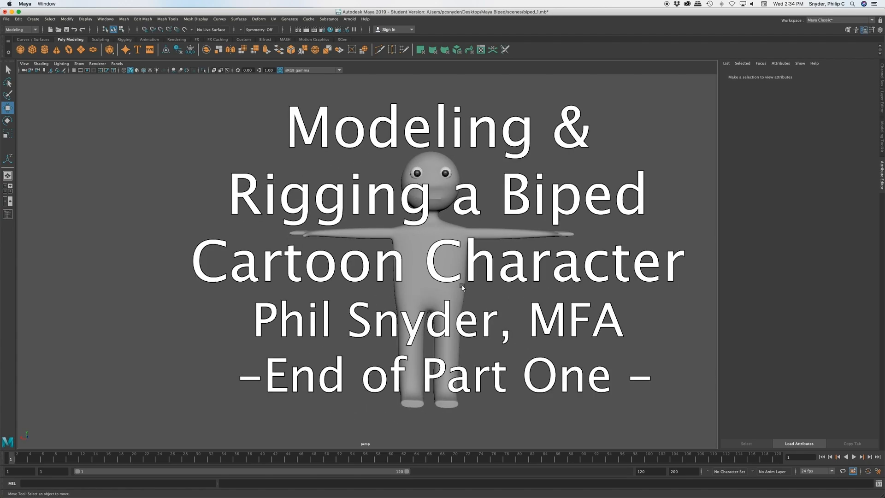